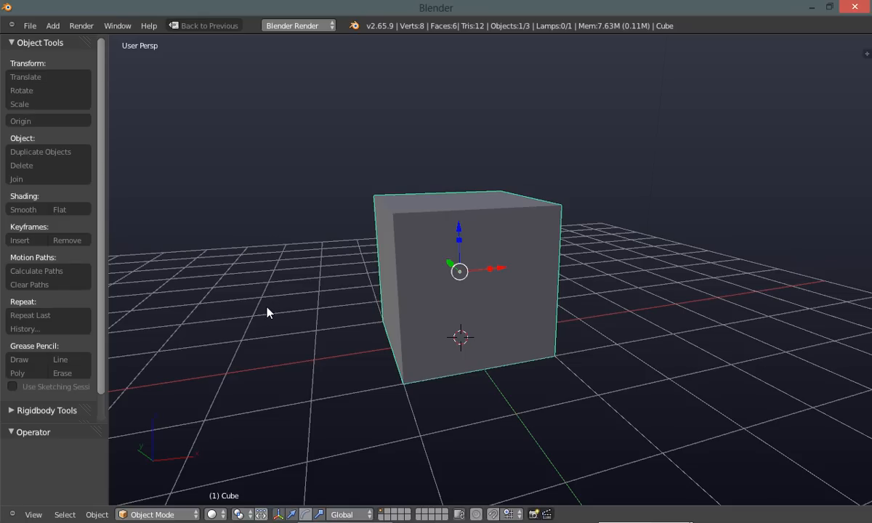
Scale the cube along the Y axis to about 0.36 to make a thin upright block
{"action": "middle_click_drag", "start_coordinate": [249, 308], "coordinate": [270, 318]}
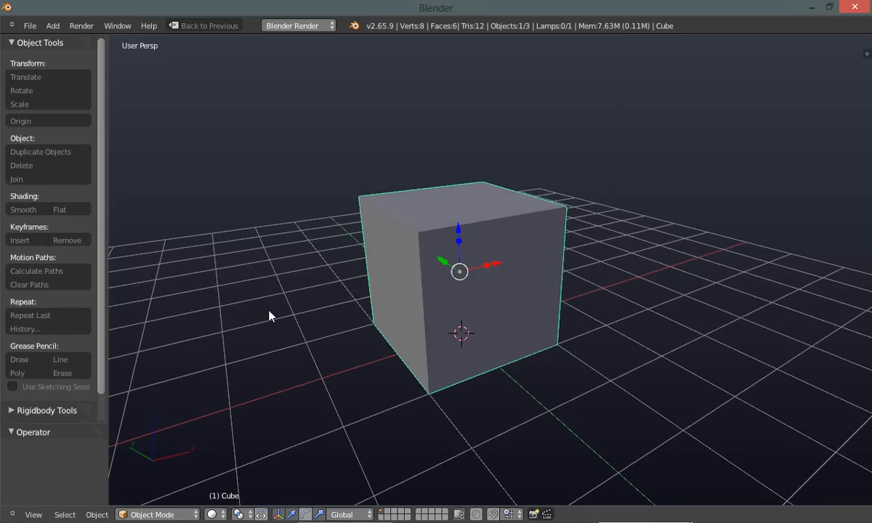
{"action": "middle_click_drag", "start_coordinate": [269, 315], "coordinate": [308, 322]}
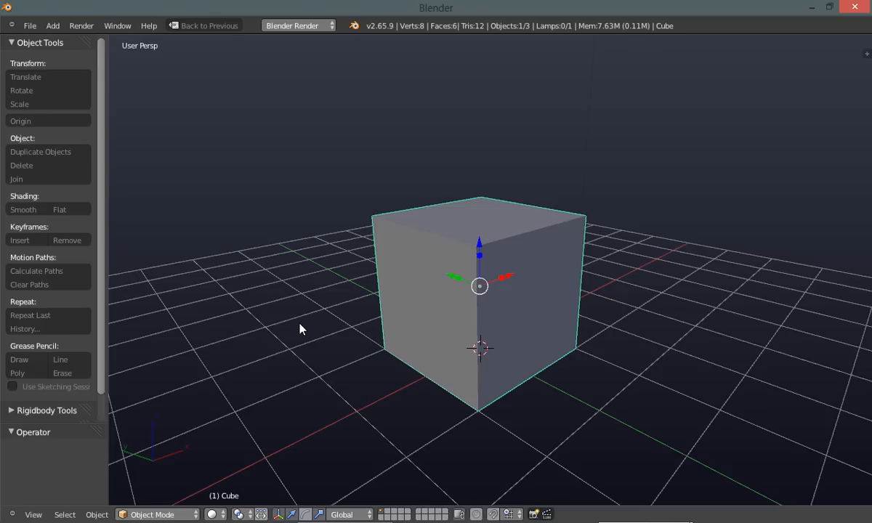
{"action": "middle_click_drag", "start_coordinate": [302, 323], "coordinate": [317, 332]}
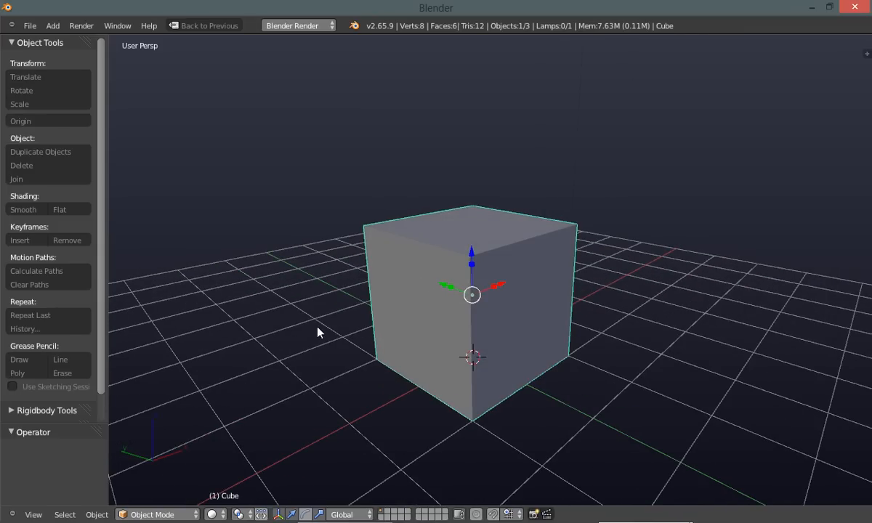
{"action": "middle_click_drag", "start_coordinate": [310, 325], "coordinate": [331, 336]}
{"action": "key", "text": "s"}
{"action": "key", "text": "y"}
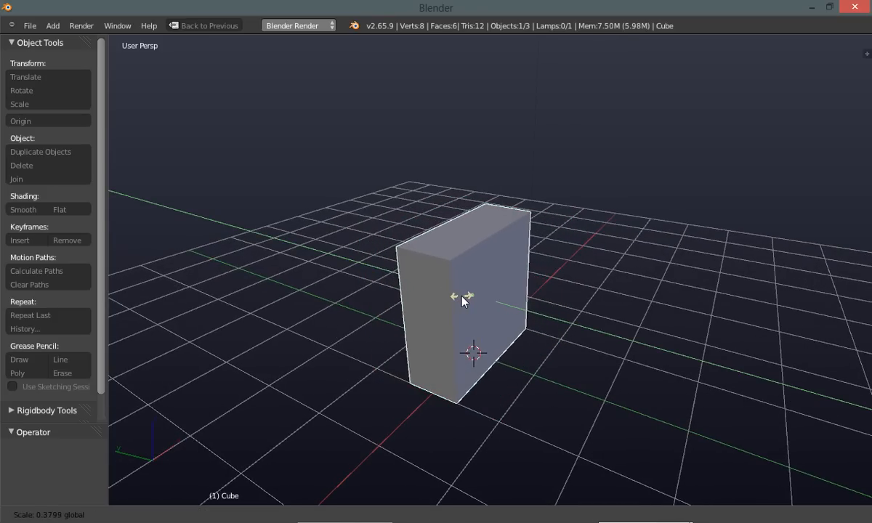
{"action": "left_click", "coordinate": [463, 300]}
Enter Edit Mode and add a horizontal loop cut around the middle of the block
{"action": "middle_click_drag", "start_coordinate": [364, 333], "coordinate": [338, 325]}
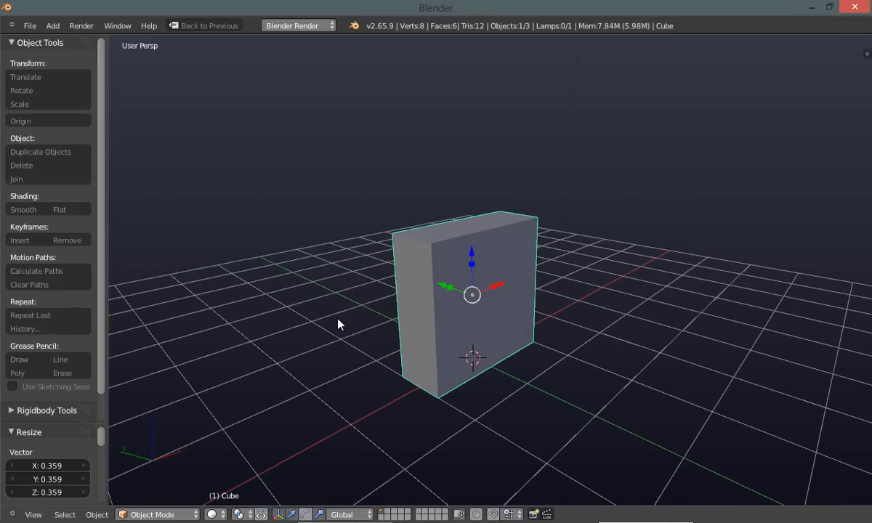
{"action": "scroll", "coordinate": [338, 320], "scroll_direction": "up", "scroll_amount": 1}
{"action": "middle_click_drag", "start_coordinate": [340, 317], "coordinate": [317, 306], "text": "shift"}
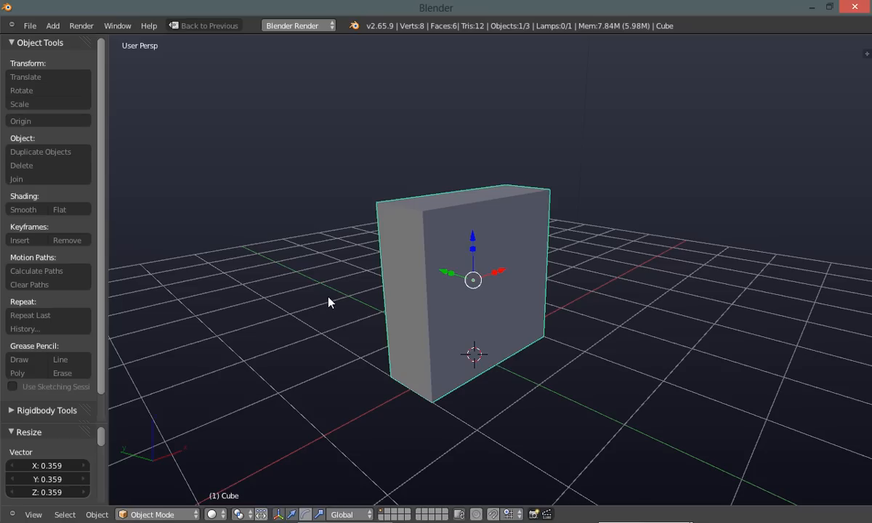
{"action": "mouse_move", "coordinate": [328, 301]}
{"action": "middle_mouse_down"}
{"action": "mouse_move", "coordinate": [427, 304]}
{"action": "mouse_move", "coordinate": [306, 308]}
{"action": "mouse_move", "coordinate": [317, 306]}
{"action": "middle_mouse_up"}
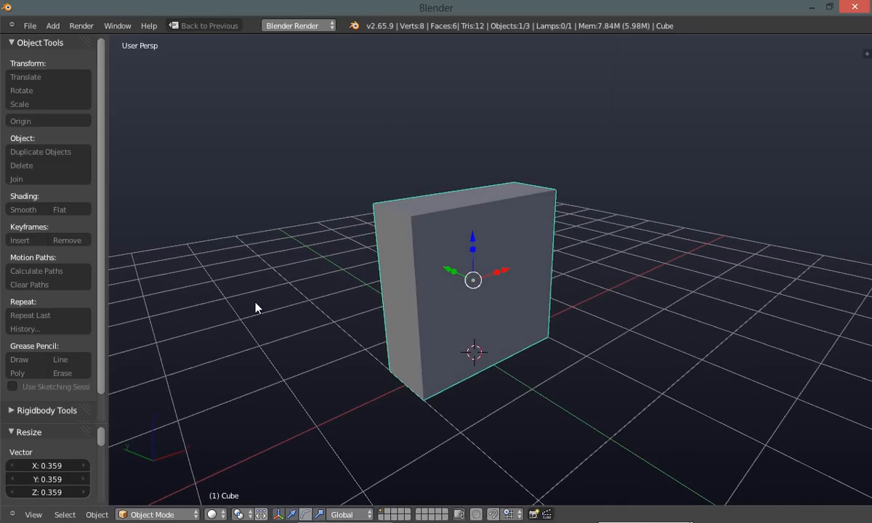
{"action": "mouse_move", "coordinate": [259, 304]}
{"action": "middle_mouse_down"}
{"action": "mouse_move", "coordinate": [247, 300]}
{"action": "mouse_move", "coordinate": [286, 298]}
{"action": "mouse_move", "coordinate": [272, 310]}
{"action": "mouse_move", "coordinate": [269, 303]}
{"action": "mouse_move", "coordinate": [335, 300]}
{"action": "mouse_move", "coordinate": [270, 306]}
{"action": "middle_mouse_up"}
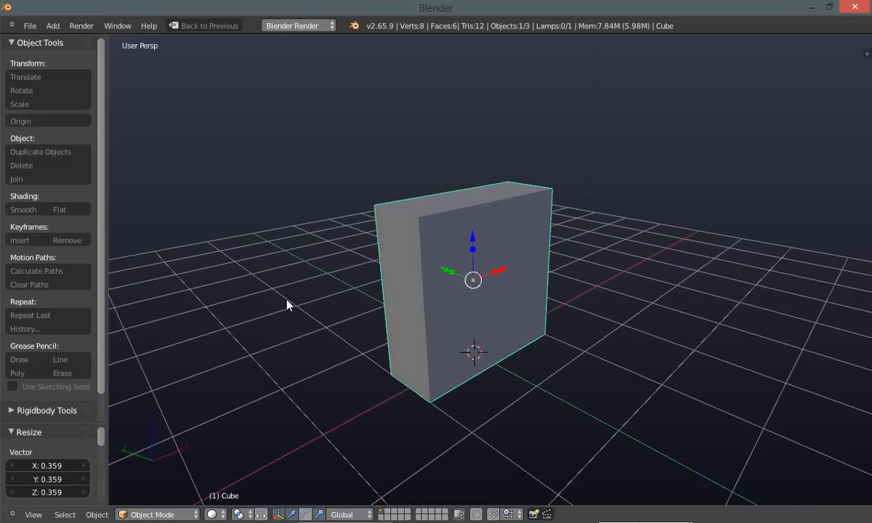
{"action": "key", "text": "Tab"}
{"action": "left_click", "coordinate": [334, 300]}
{"action": "middle_click_drag", "start_coordinate": [307, 306], "coordinate": [282, 311]}
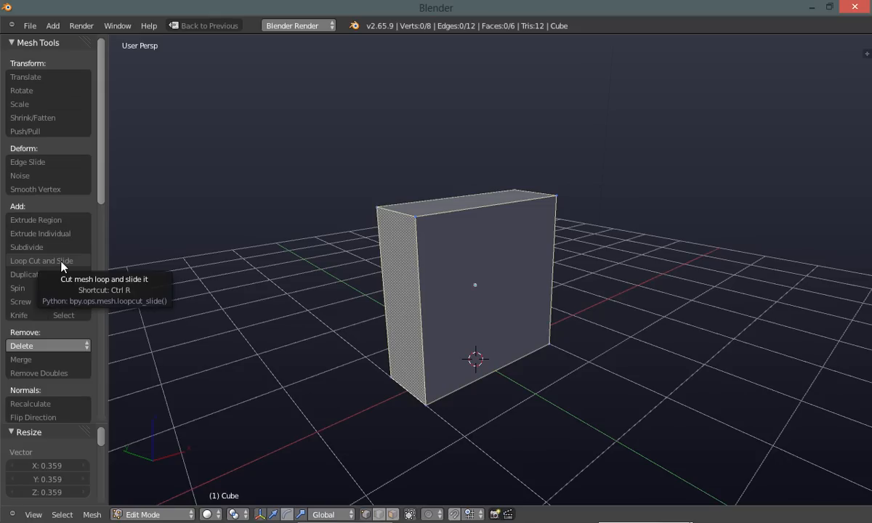
{"action": "left_click", "coordinate": [61, 263]}
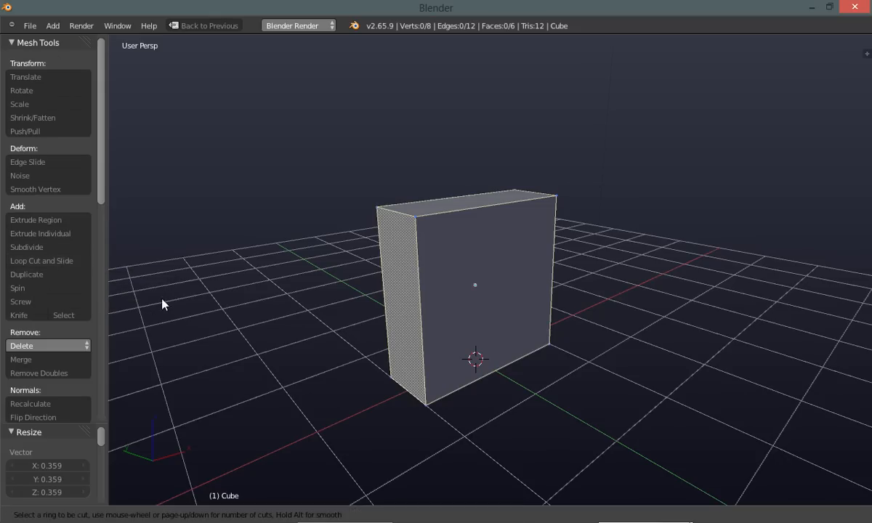
{"action": "left_click", "coordinate": [428, 288]}
{"action": "left_click", "coordinate": [427, 288]}
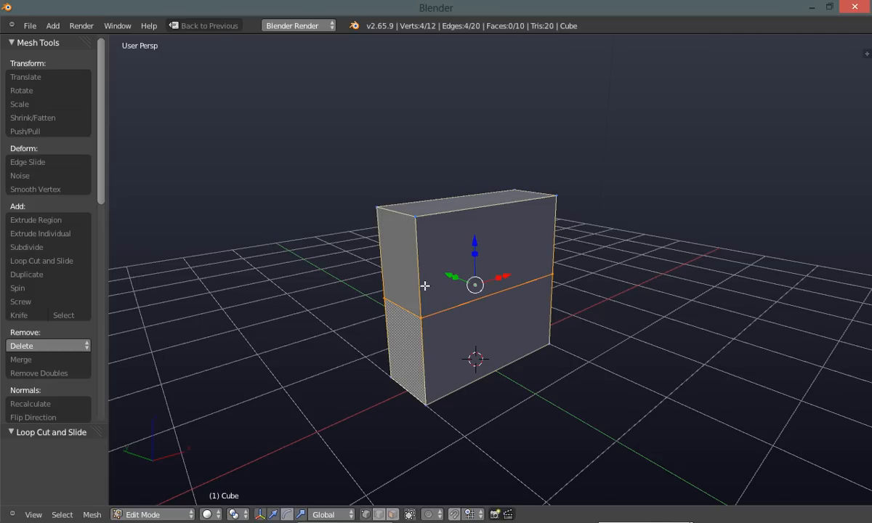
Add a second horizontal loop cut around the middle of the block's lower half and deselect everything
{"action": "left_click", "coordinate": [65, 263]}
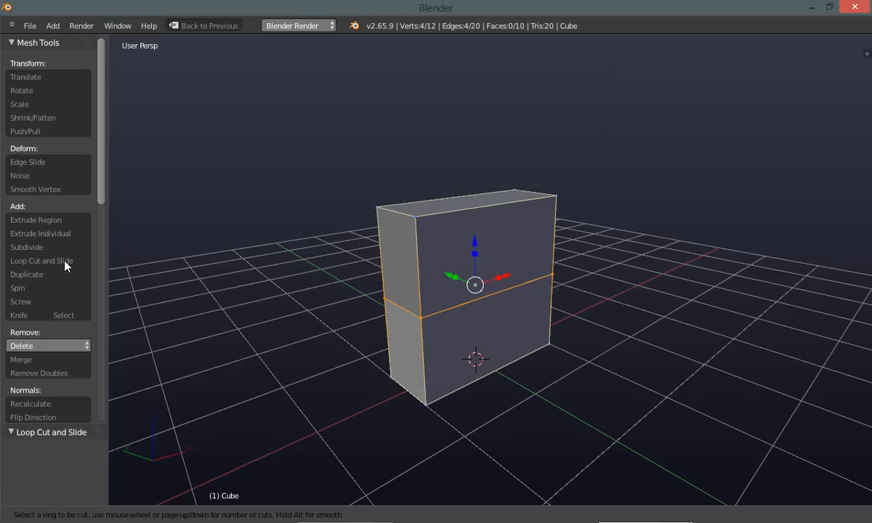
{"action": "left_click", "coordinate": [419, 354]}
{"action": "left_click", "coordinate": [420, 355]}
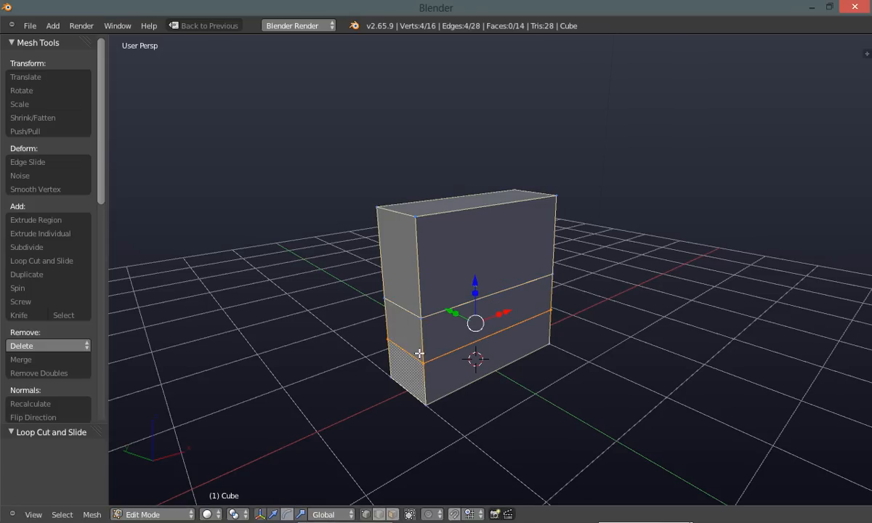
{"action": "key", "text": "a"}
{"action": "middle_click_drag", "start_coordinate": [296, 378], "coordinate": [279, 373]}
Add a lengthwise loop cut that splits the block's thickness down the centre, and clear the selection
{"action": "left_click", "coordinate": [34, 260]}
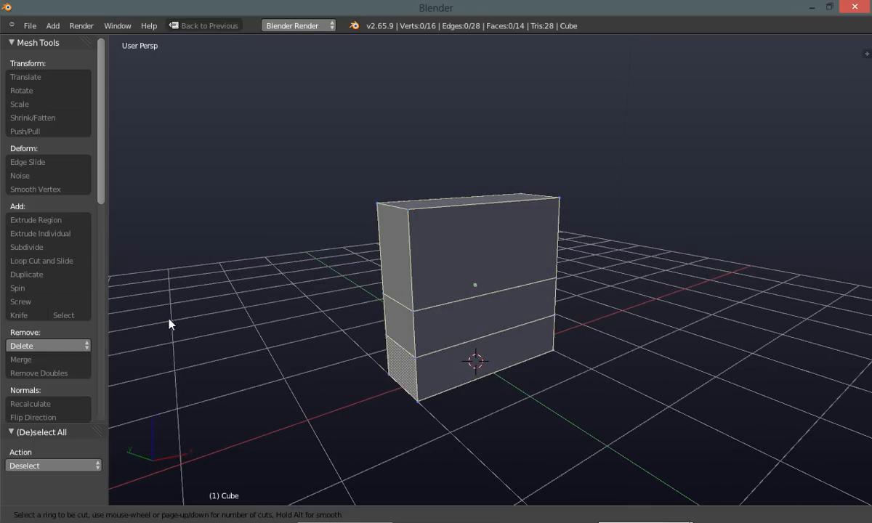
{"action": "left_click", "coordinate": [397, 213]}
{"action": "left_click", "coordinate": [397, 214]}
{"action": "middle_click_drag", "start_coordinate": [305, 262], "coordinate": [290, 276]}
{"action": "key", "text": "a"}
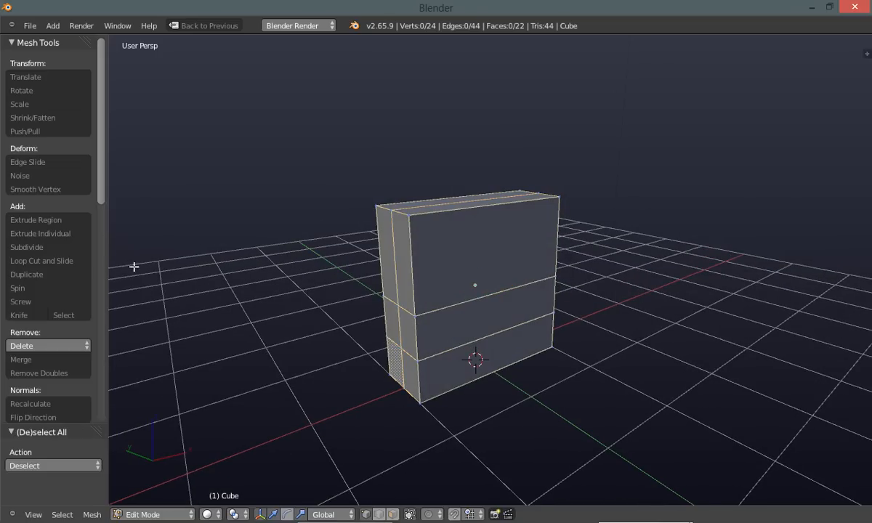
Add three evenly spaced vertical loop cuts across the block's wide faces, without sliding them
{"action": "left_click", "coordinate": [77, 261]}
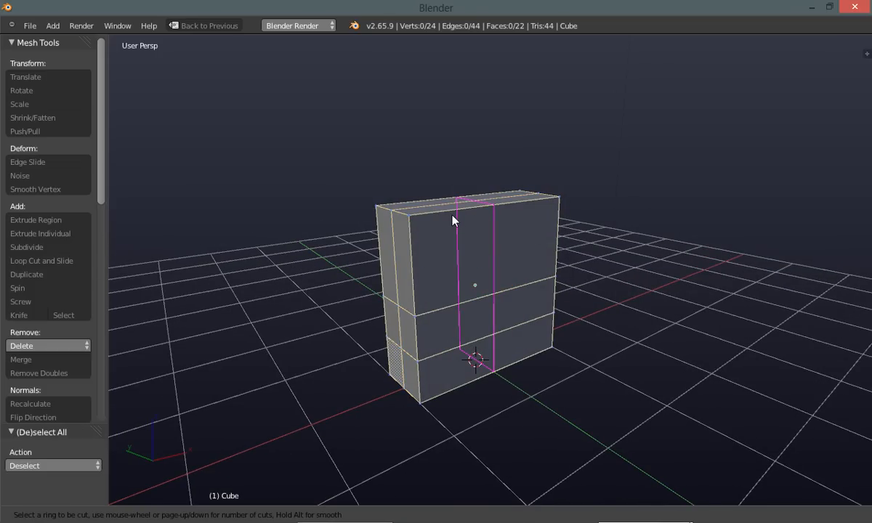
{"action": "scroll", "coordinate": [453, 219], "scroll_direction": "up", "scroll_amount": 1}
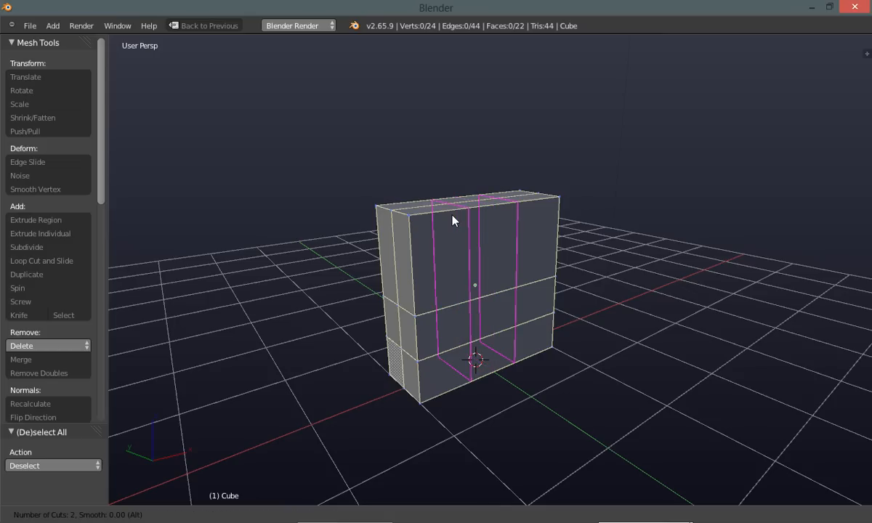
{"action": "left_click", "coordinate": [453, 217]}
{"action": "right_click", "coordinate": [453, 216]}
{"action": "key", "text": "a"}
Select the centre edge loop around the block's thickness and scale it along X by about 1.31 to point both ends
{"action": "middle_click_drag", "start_coordinate": [321, 293], "coordinate": [392, 253]}
{"action": "right_click", "coordinate": [380, 253], "text": "alt"}
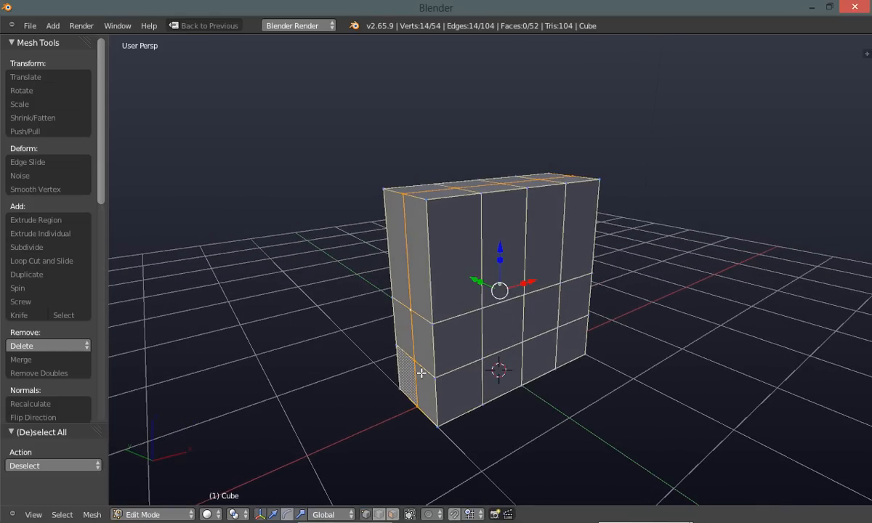
{"action": "middle_click_drag", "start_coordinate": [361, 314], "coordinate": [388, 322]}
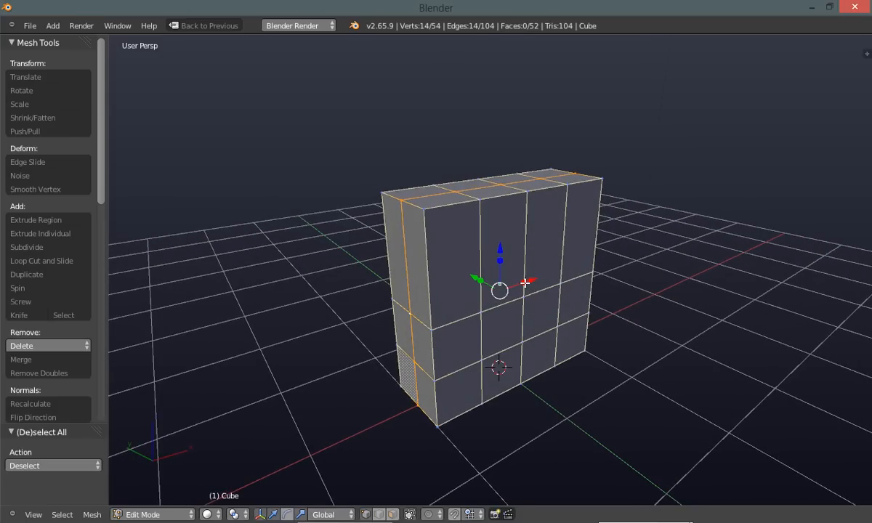
{"action": "key", "text": "s"}
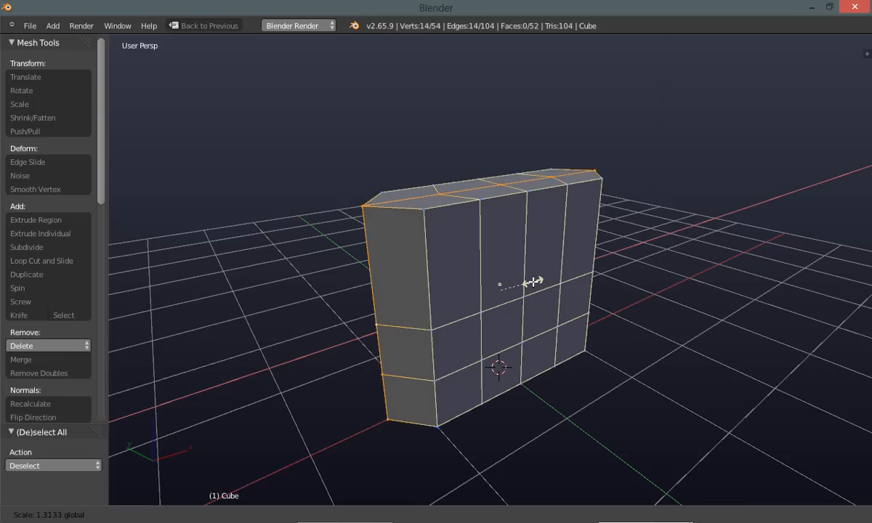
{"action": "left_click", "coordinate": [533, 282]}
{"action": "key", "text": "a"}
Extrude the four faces in the two lower rows at the block's front corner outward along the global Y axis
{"action": "middle_click_drag", "start_coordinate": [260, 329], "coordinate": [298, 351]}
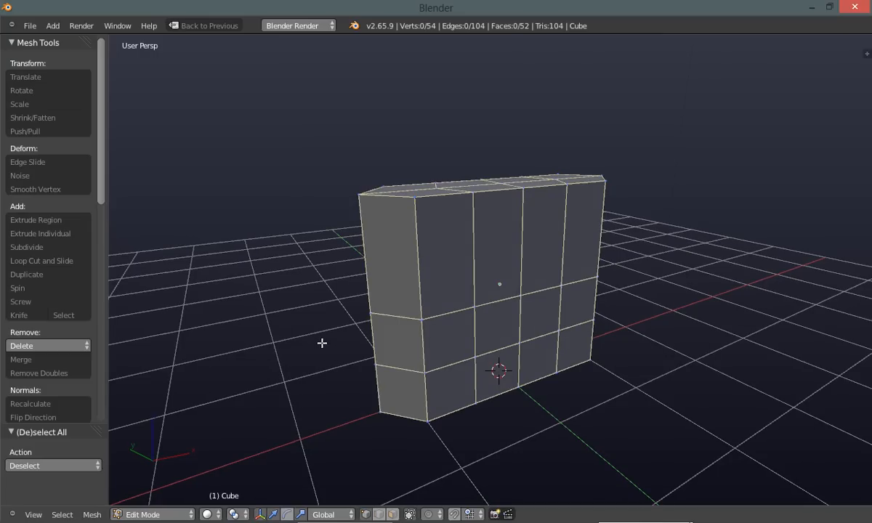
{"action": "mouse_move", "coordinate": [319, 375]}
{"action": "middle_mouse_down"}
{"action": "mouse_move", "coordinate": [305, 382]}
{"action": "mouse_move", "coordinate": [319, 374]}
{"action": "mouse_move", "coordinate": [293, 339]}
{"action": "mouse_move", "coordinate": [301, 318]}
{"action": "mouse_move", "coordinate": [327, 352]}
{"action": "mouse_move", "coordinate": [324, 365]}
{"action": "middle_mouse_up"}
{"action": "key", "text": "ctrl+Tab"}
{"action": "left_click", "coordinate": [359, 346]}
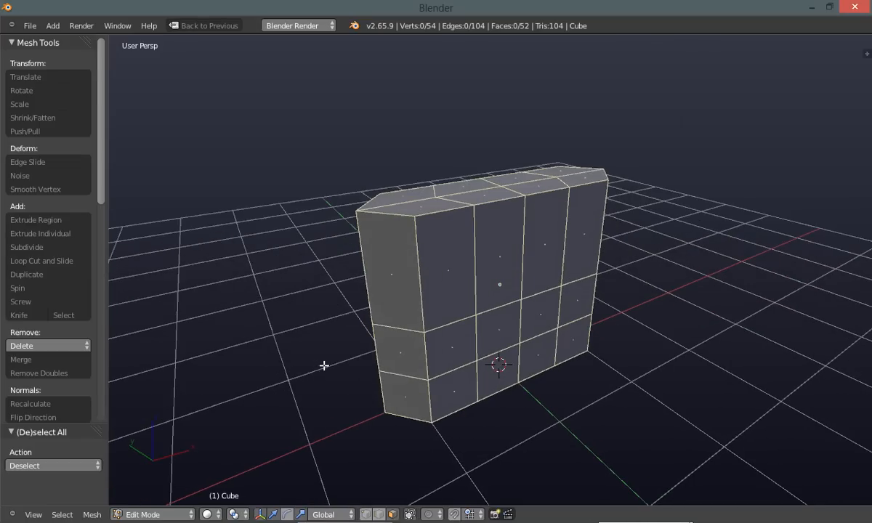
{"action": "right_click", "coordinate": [395, 364]}
{"action": "right_click", "coordinate": [454, 385], "text": "shift"}
{"action": "right_click", "coordinate": [449, 343], "text": "shift"}
{"action": "right_click", "coordinate": [406, 398], "text": "shift"}
{"action": "middle_click_drag", "start_coordinate": [371, 400], "coordinate": [386, 361]}
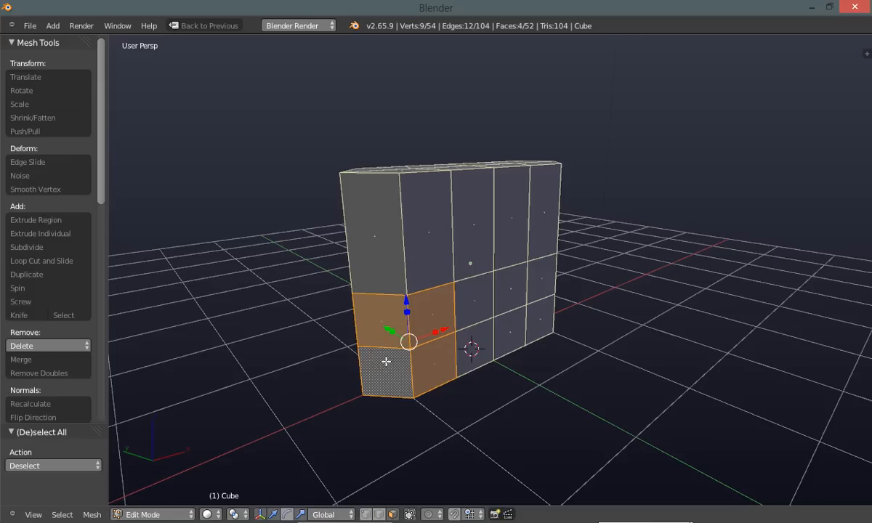
{"action": "key", "text": "e"}
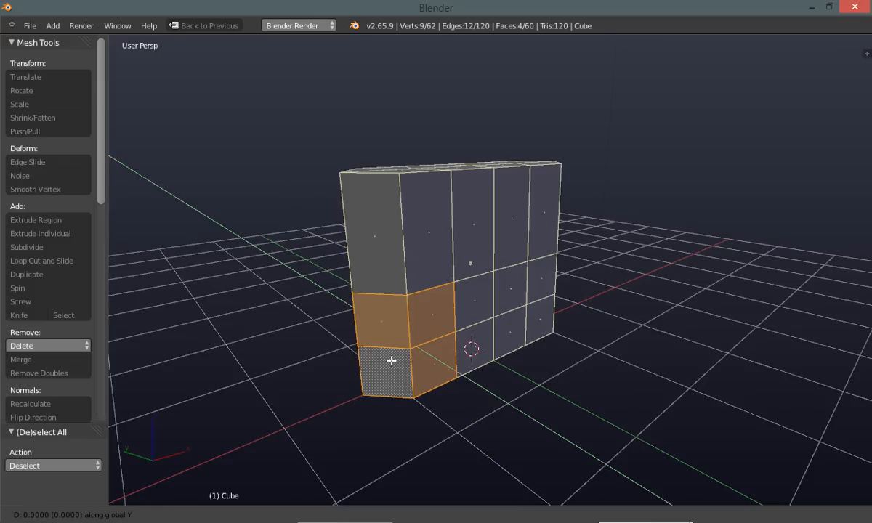
{"action": "left_click", "coordinate": [457, 397]}
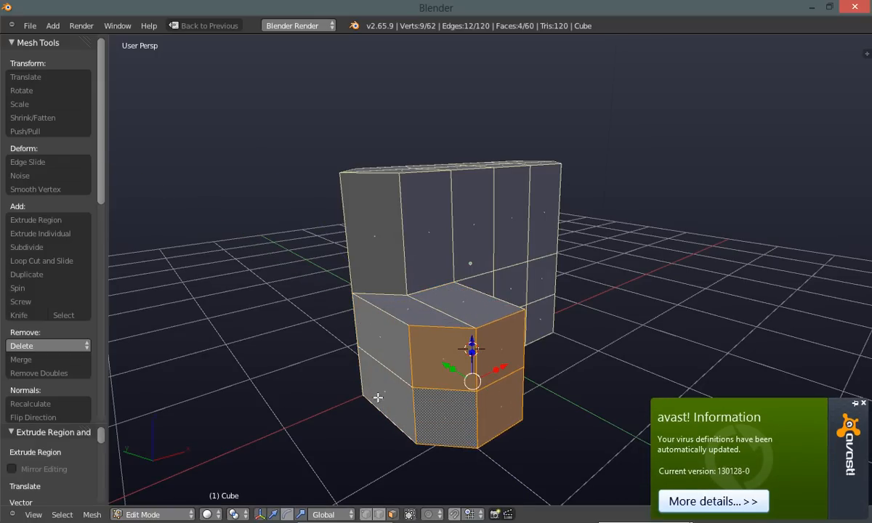
{"action": "left_click", "coordinate": [862, 405]}
Flatten the four extruded end faces by repeatedly scaling them down along the Y axis, and deselect everything
{"action": "middle_click_drag", "start_coordinate": [319, 402], "coordinate": [364, 382]}
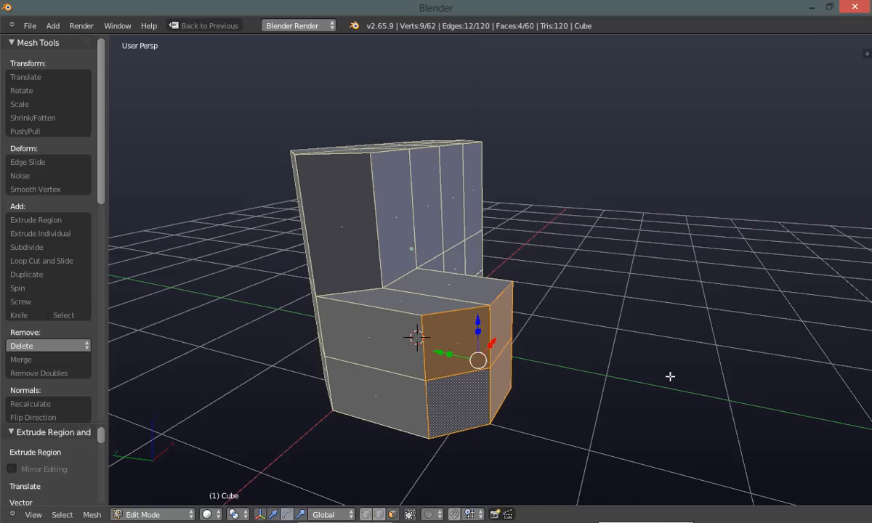
{"action": "key", "text": "s"}
{"action": "left_click", "coordinate": [448, 358]}
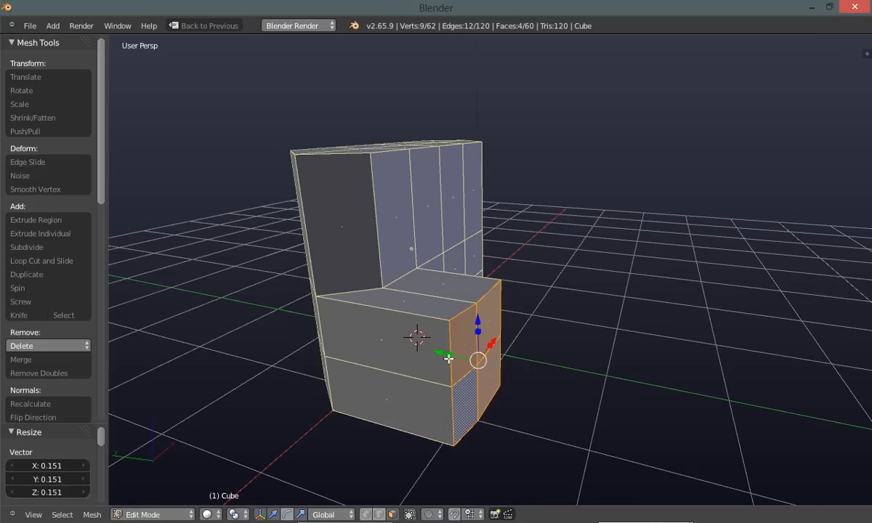
{"action": "key", "text": "s"}
{"action": "left_click", "coordinate": [472, 359]}
{"action": "key", "text": "s"}
{"action": "left_click", "coordinate": [473, 360]}
{"action": "key", "text": "s"}
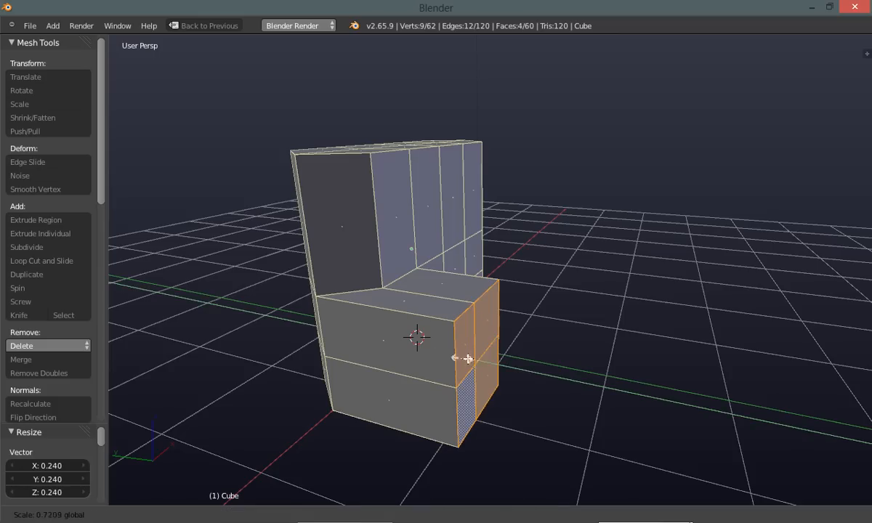
{"action": "left_click", "coordinate": [476, 361]}
{"action": "key", "text": "s"}
{"action": "left_click", "coordinate": [472, 360]}
{"action": "key", "text": "s"}
{"action": "left_click", "coordinate": [469, 361]}
{"action": "middle_click_drag", "start_coordinate": [555, 413], "coordinate": [522, 402]}
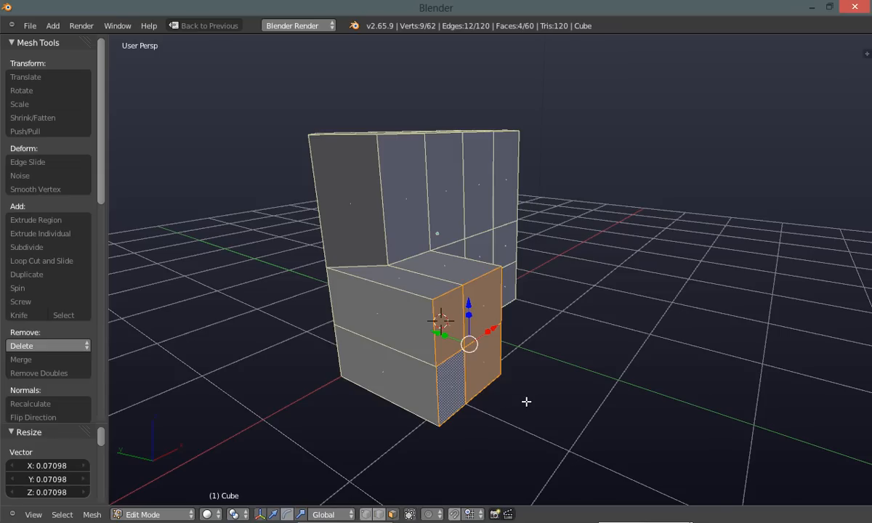
{"action": "middle_click_drag", "start_coordinate": [526, 398], "coordinate": [499, 399]}
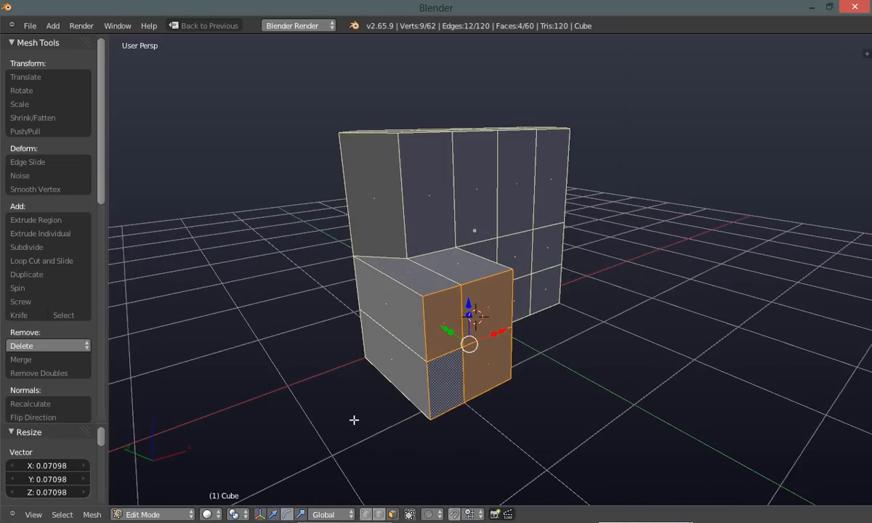
{"action": "key", "text": "a"}
Select the two central vertical edges on the extrusion's end in edge selection and move them along X towards the middle
{"action": "middle_click_drag", "start_coordinate": [330, 426], "coordinate": [349, 420]}
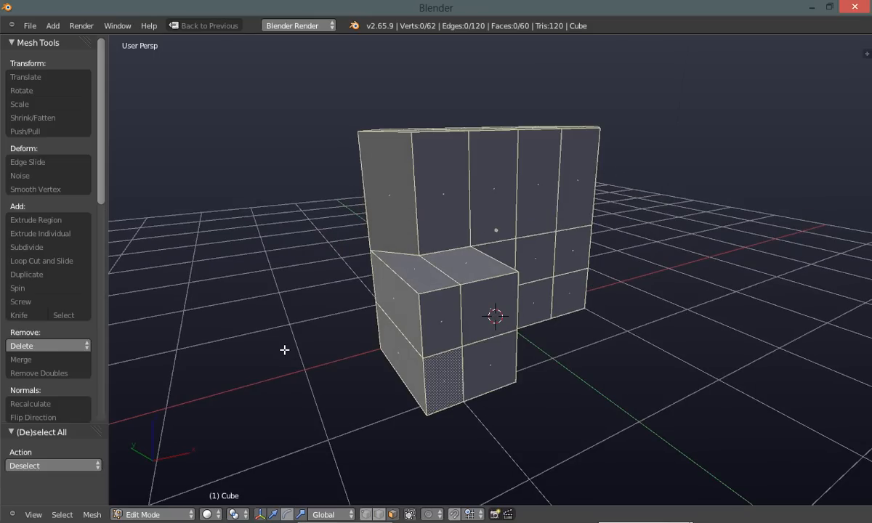
{"action": "key", "text": "ctrl+Tab"}
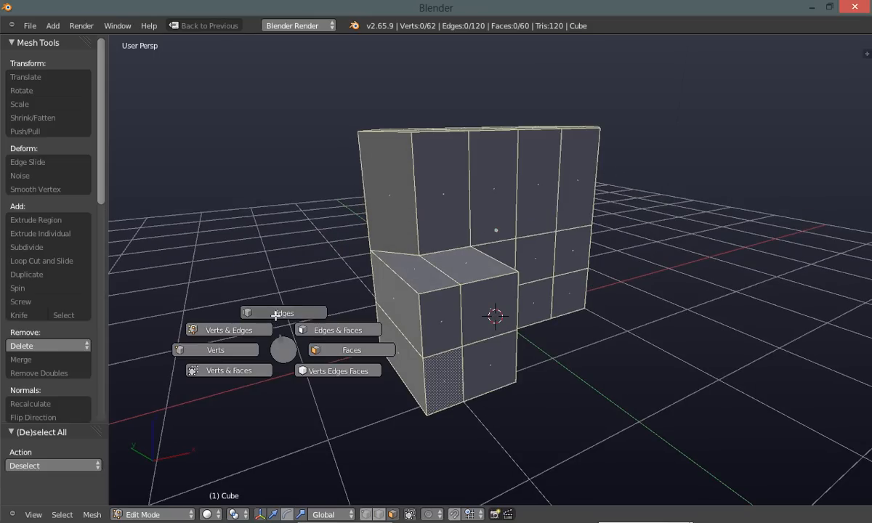
{"action": "left_click", "coordinate": [277, 315]}
{"action": "mouse_move", "coordinate": [301, 353]}
{"action": "middle_mouse_down"}
{"action": "mouse_move", "coordinate": [281, 345]}
{"action": "mouse_move", "coordinate": [310, 349]}
{"action": "middle_mouse_up"}
{"action": "right_click", "coordinate": [462, 309]}
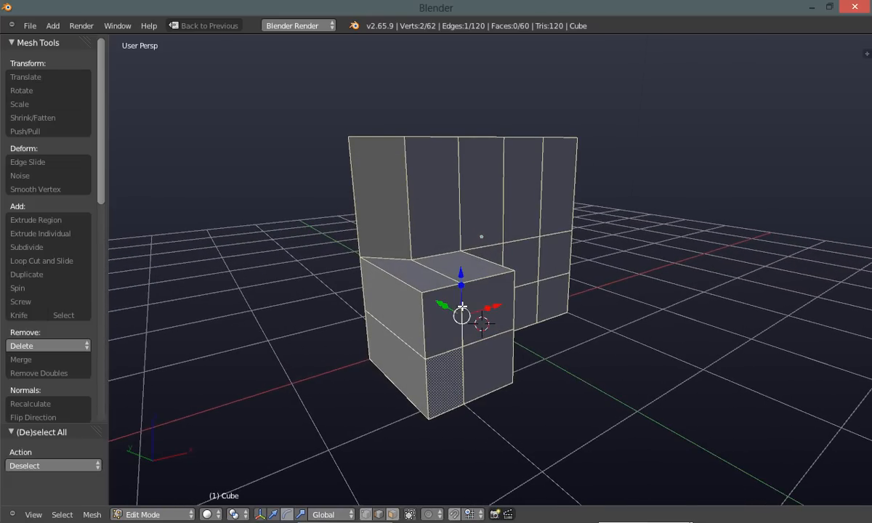
{"action": "right_click", "coordinate": [463, 376], "text": "shift"}
{"action": "middle_click_drag", "start_coordinate": [481, 413], "coordinate": [429, 397]}
{"action": "left_click_drag", "start_coordinate": [506, 336], "coordinate": [517, 336]}
{"action": "key", "text": "a"}
Select the four end faces of the extrusion in face selection and shape them into a circle with LoopTools
{"action": "middle_click_drag", "start_coordinate": [301, 383], "coordinate": [296, 362]}
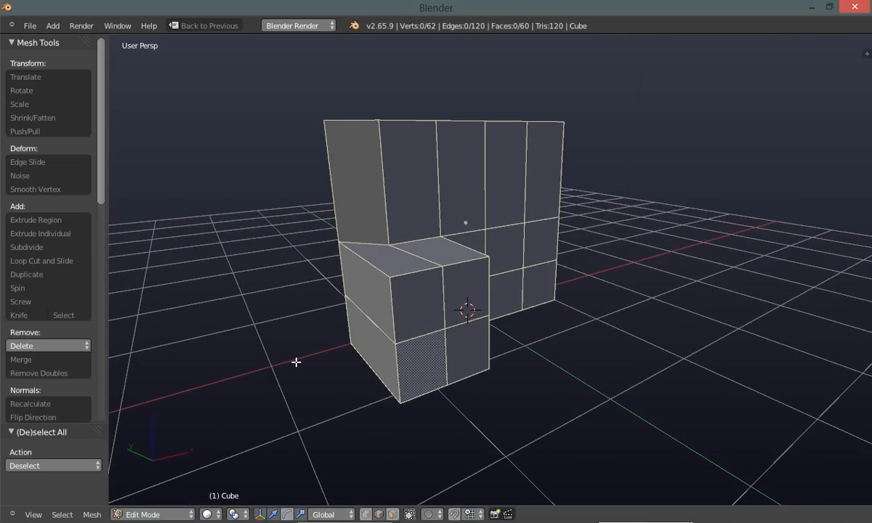
{"action": "key", "text": "ctrl+Tab"}
{"action": "left_click", "coordinate": [346, 367]}
{"action": "right_click", "coordinate": [424, 317]}
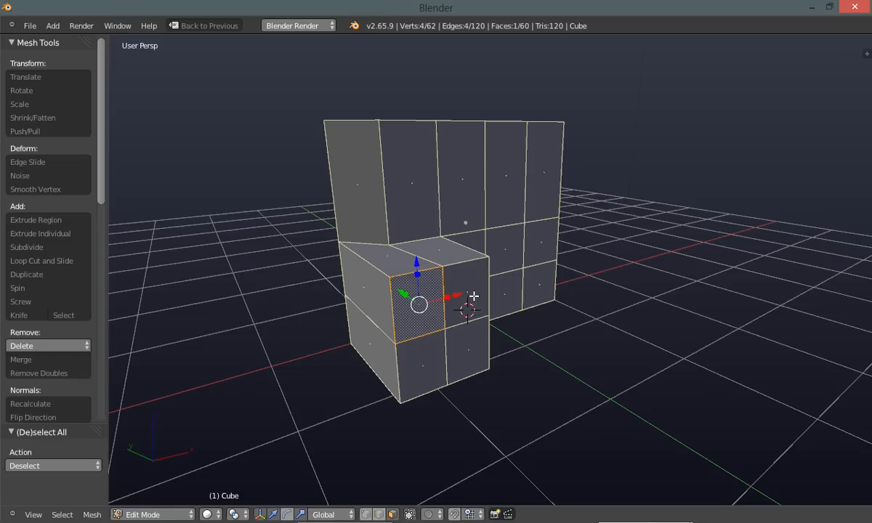
{"action": "right_click", "coordinate": [473, 296], "text": "shift"}
{"action": "right_click", "coordinate": [469, 353], "text": "shift"}
{"action": "right_click", "coordinate": [397, 347], "text": "shift"}
{"action": "mouse_move", "coordinate": [351, 359]}
{"action": "middle_mouse_down"}
{"action": "mouse_move", "coordinate": [372, 374]}
{"action": "mouse_move", "coordinate": [353, 353]}
{"action": "middle_mouse_up"}
{"action": "key", "text": "w"}
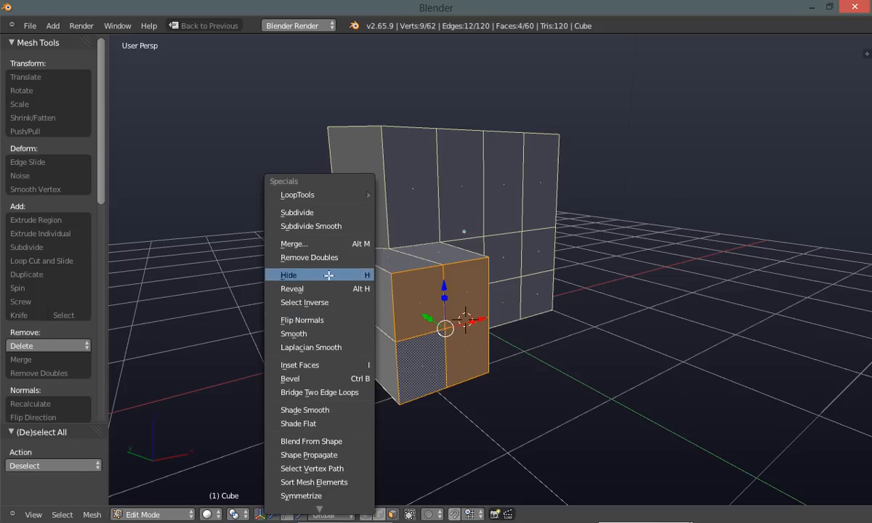
{"action": "mouse_move", "coordinate": [338, 195]}
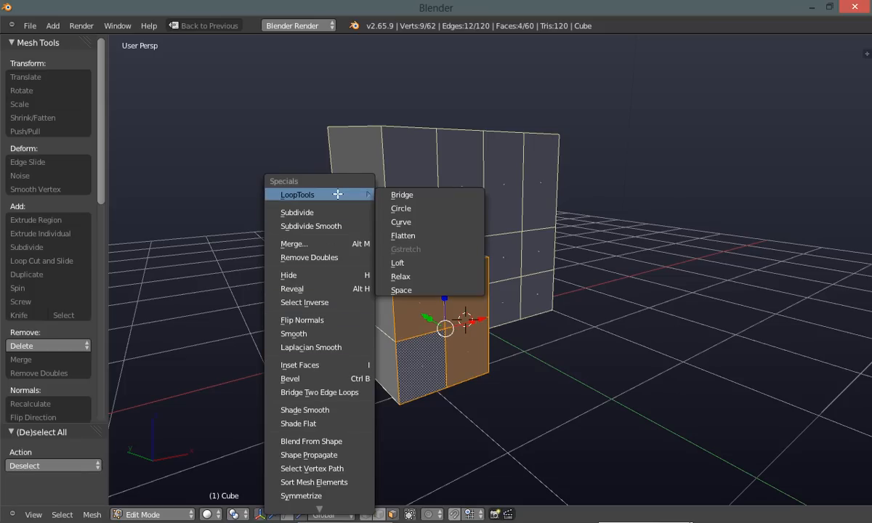
{"action": "left_click", "coordinate": [407, 208]}
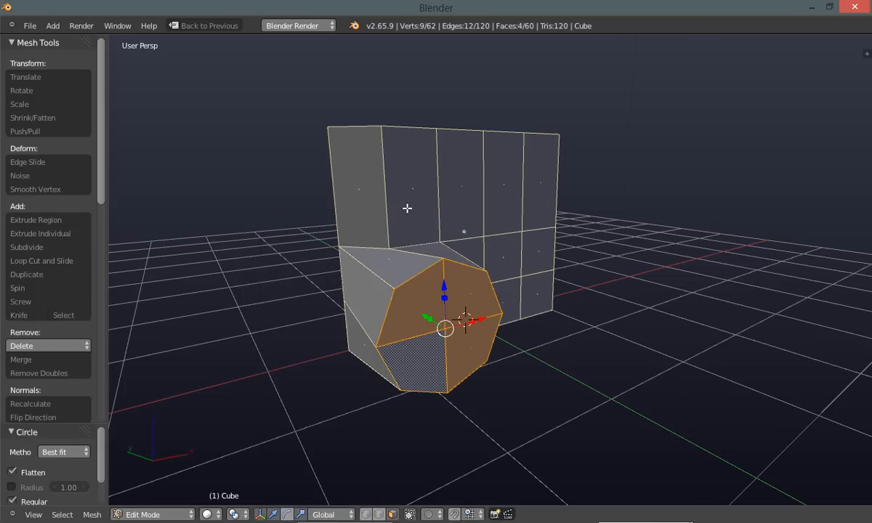
Scale the rounded end faces down uniformly to about 0.81
{"action": "middle_click_drag", "start_coordinate": [269, 271], "coordinate": [269, 294]}
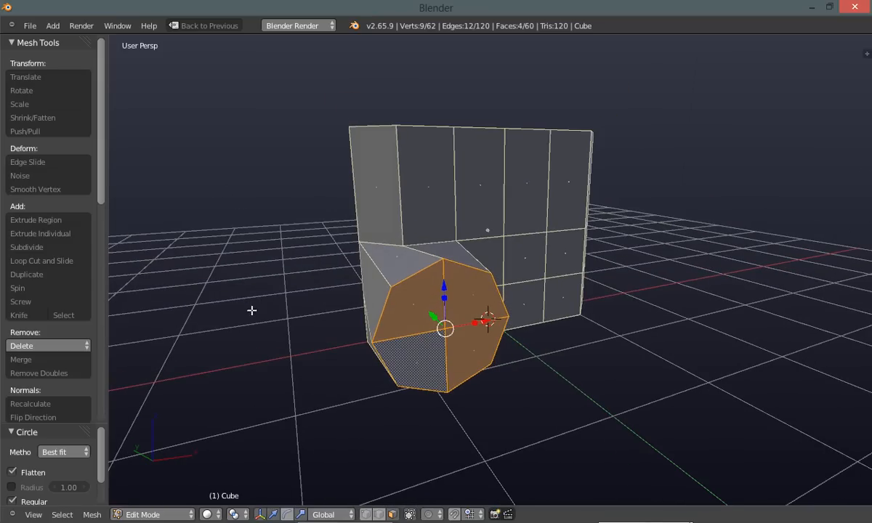
{"action": "key", "text": "s"}
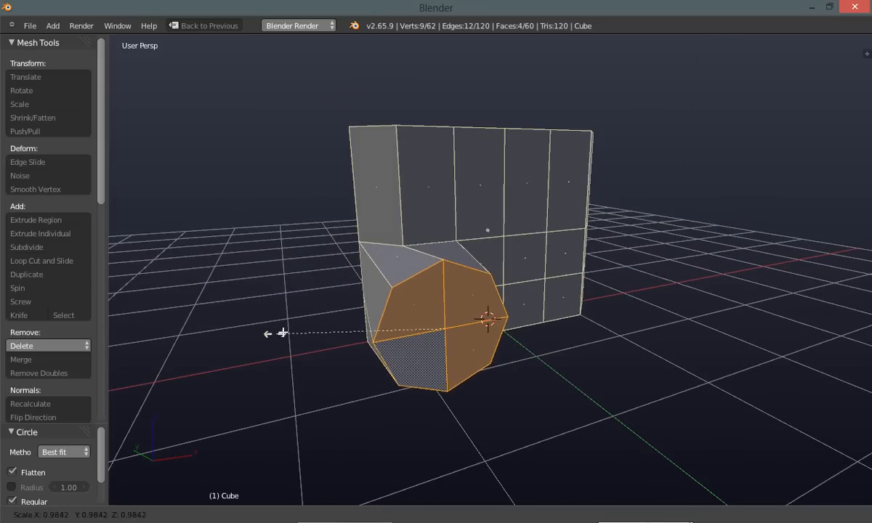
{"action": "left_click", "coordinate": [304, 326]}
{"action": "middle_click_drag", "start_coordinate": [304, 326], "coordinate": [294, 356]}
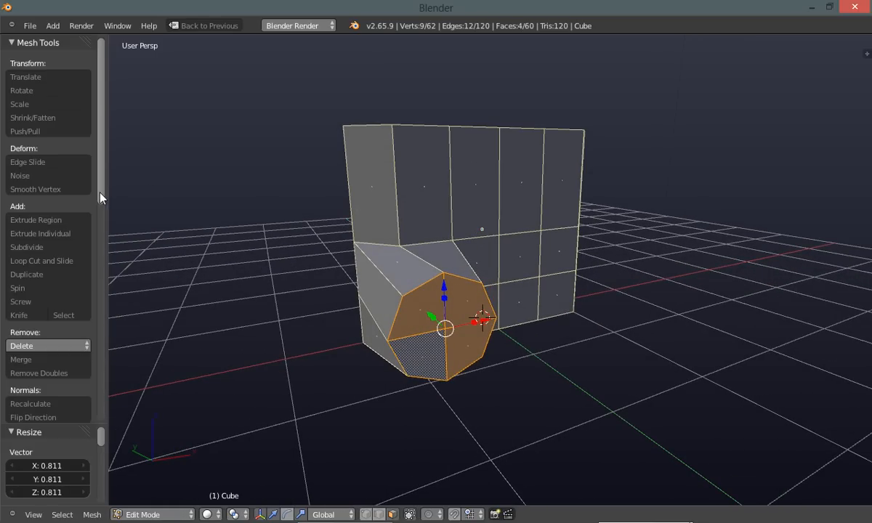
Show the list of LoopTools commands and collapse the Bsurfaces options
{"action": "left_click_drag", "start_coordinate": [94, 121], "coordinate": [97, 361]}
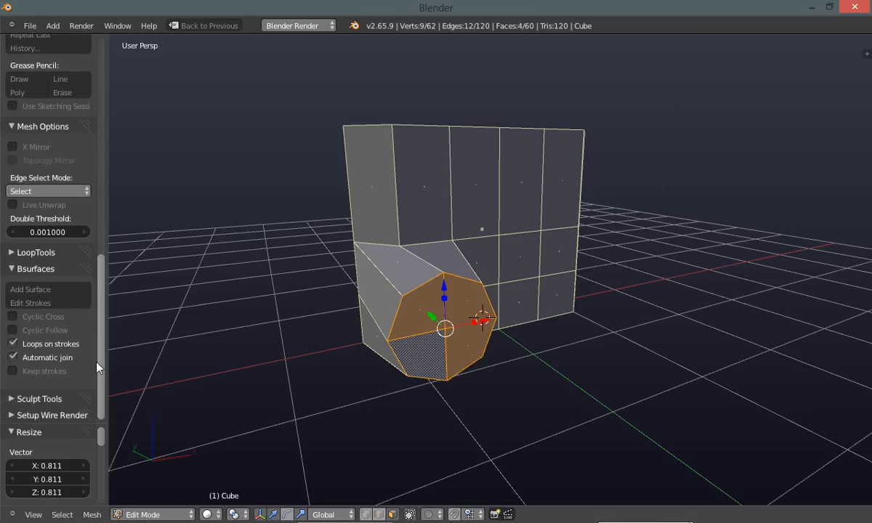
{"action": "left_click", "coordinate": [12, 269]}
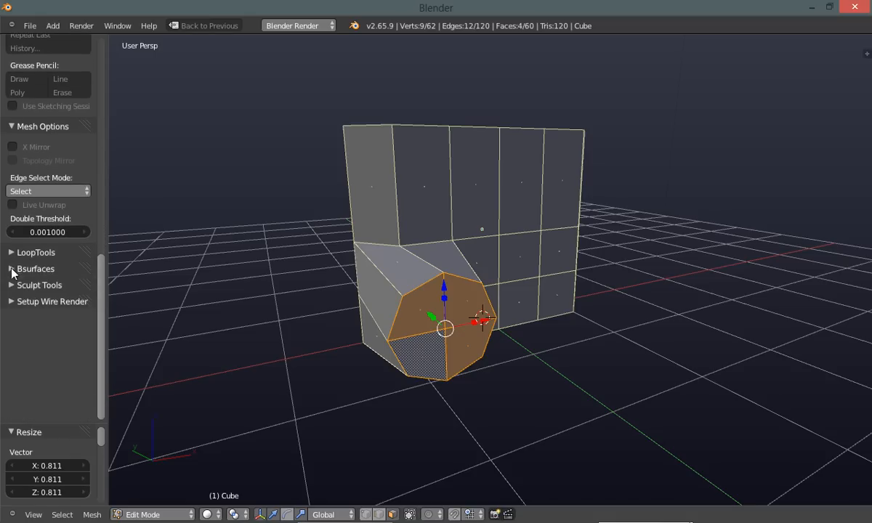
{"action": "left_click", "coordinate": [13, 251]}
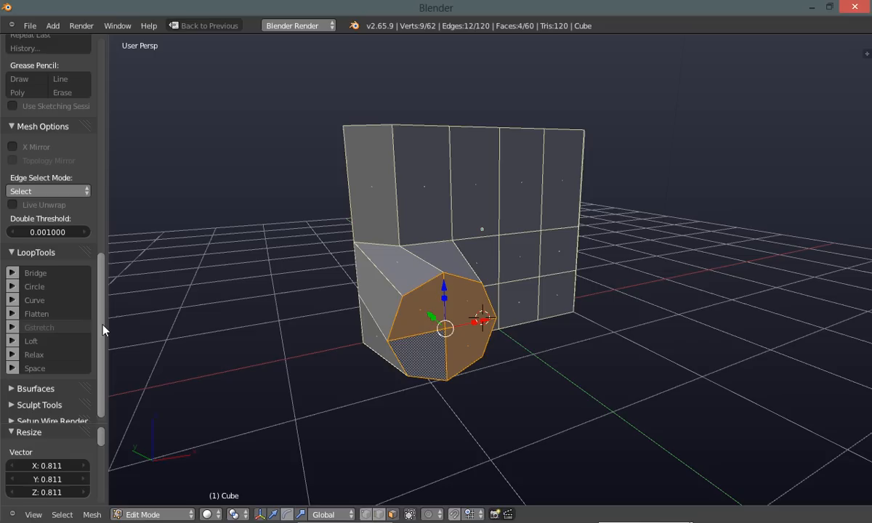
{"action": "left_click_drag", "start_coordinate": [104, 331], "coordinate": [97, 146]}
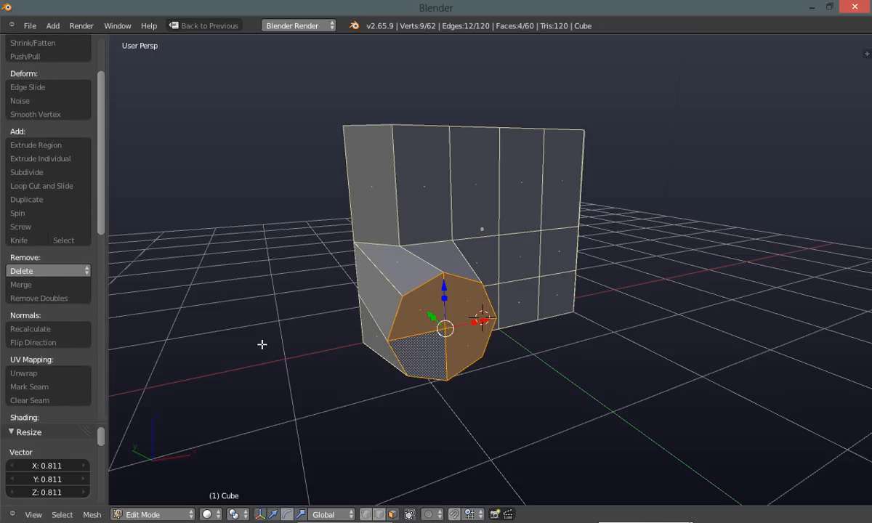
{"action": "middle_click_drag", "start_coordinate": [262, 344], "coordinate": [277, 340]}
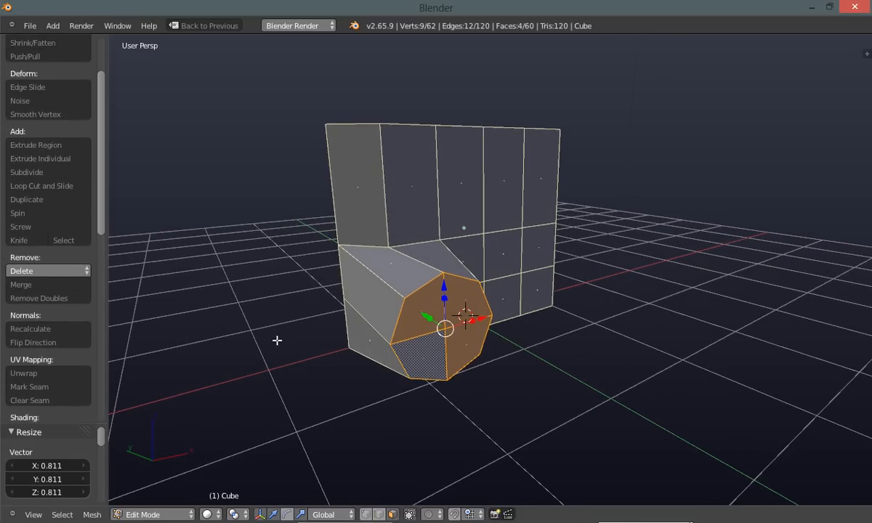
{"action": "key", "text": "space"}
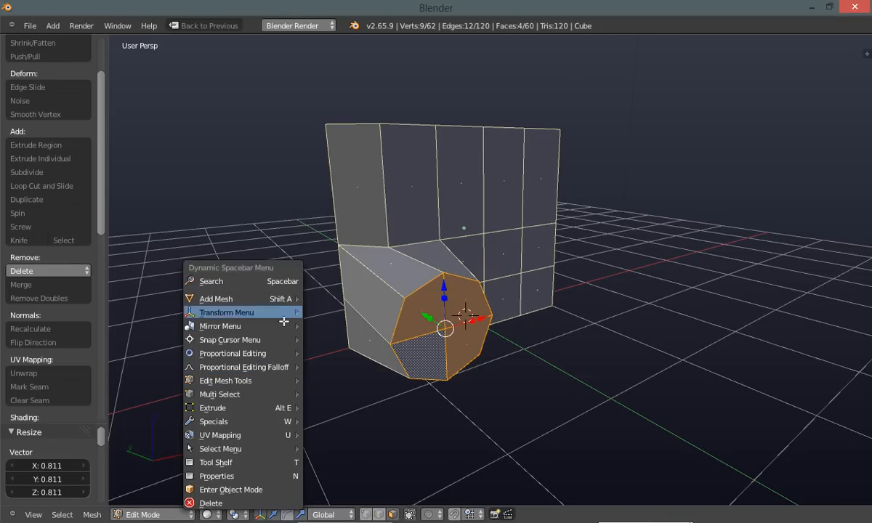
{"action": "mouse_move", "coordinate": [270, 408]}
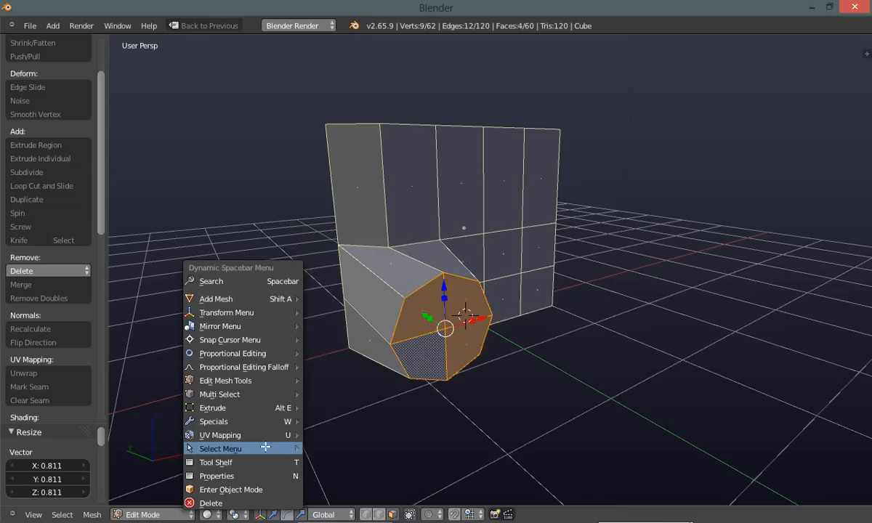
{"action": "mouse_move", "coordinate": [261, 448]}
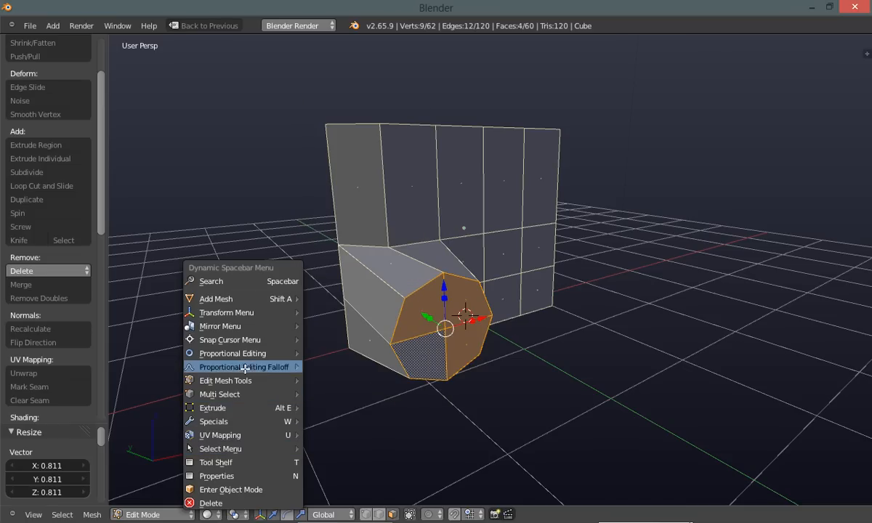
{"action": "mouse_move", "coordinate": [250, 380]}
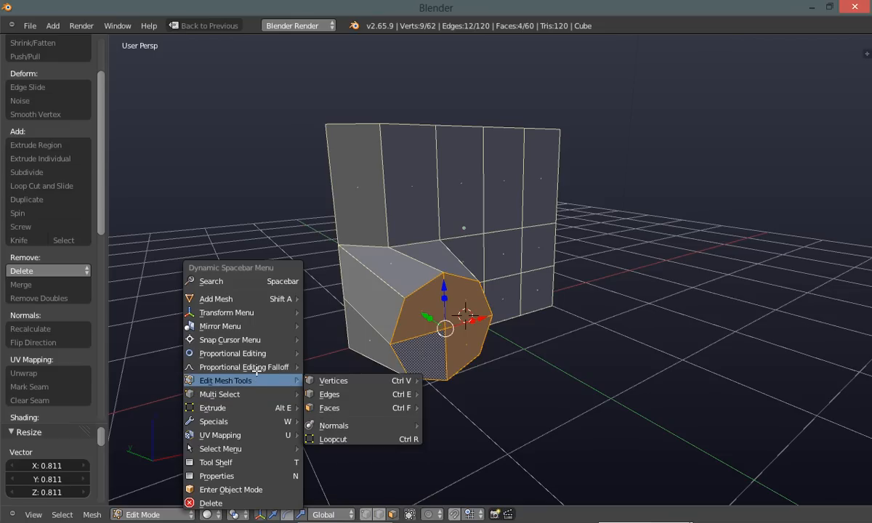
Move the rounded end faces about 0.133 along the Y axis and switch to the left view
{"action": "middle_click_drag", "start_coordinate": [377, 433], "coordinate": [402, 413]}
{"action": "left_click_drag", "start_coordinate": [404, 325], "coordinate": [396, 327]}
{"action": "middle_click_drag", "start_coordinate": [450, 421], "coordinate": [545, 399]}
{"action": "key", "text": "q"}
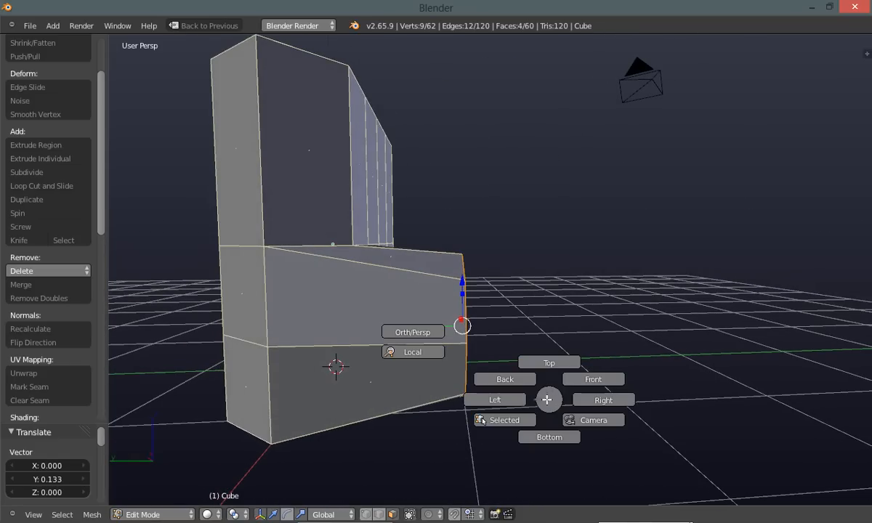
{"action": "left_click", "coordinate": [503, 398]}
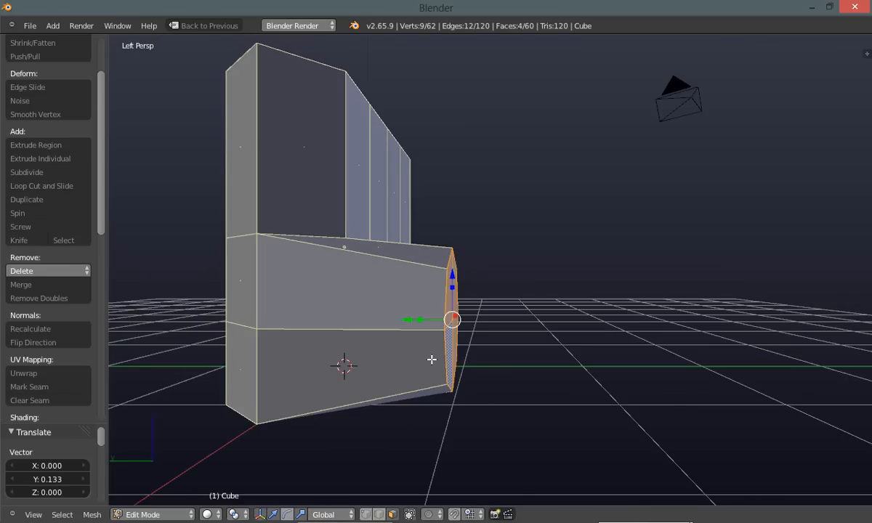
Extrude the end faces outward, nudge them about -0.034 along Y and scale them to about 0.923
{"action": "key", "text": "e"}
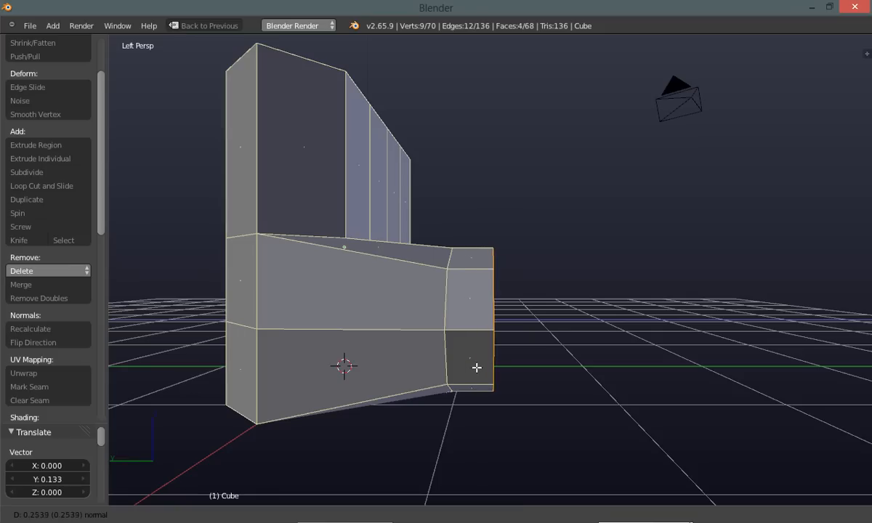
{"action": "left_click", "coordinate": [502, 370]}
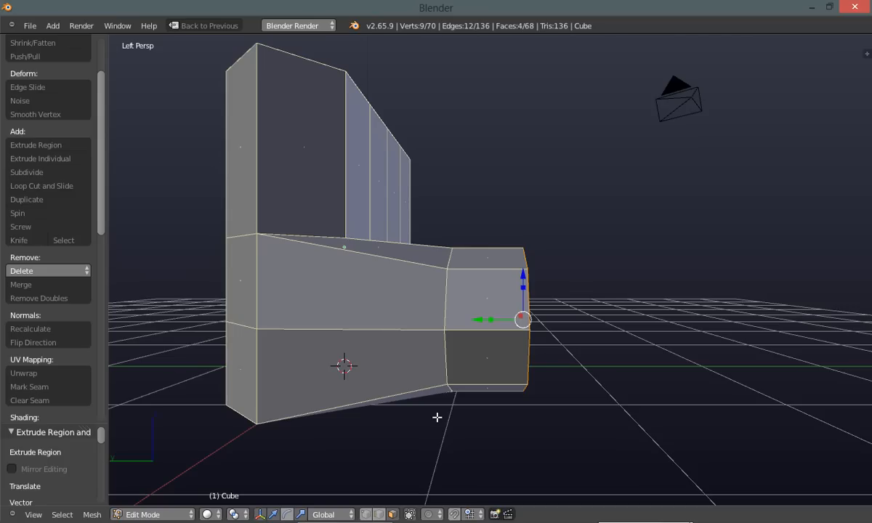
{"action": "left_click_drag", "start_coordinate": [480, 318], "coordinate": [486, 318]}
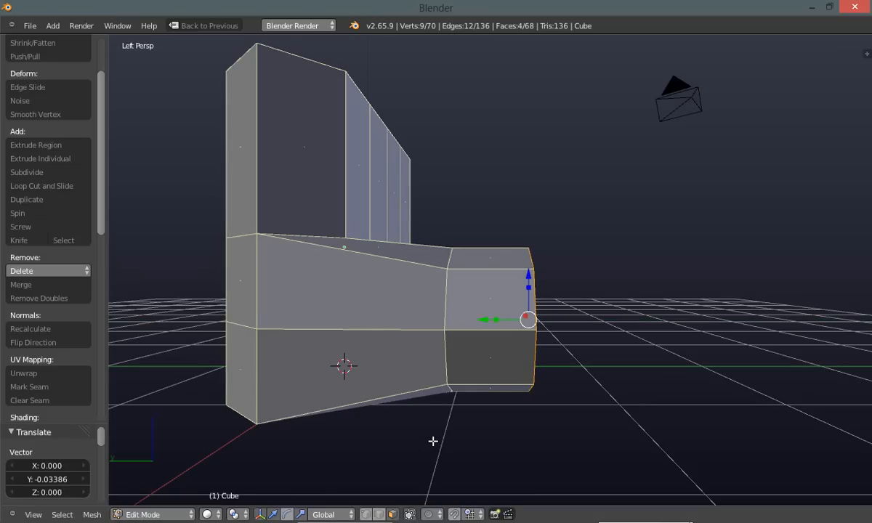
{"action": "key", "text": "s"}
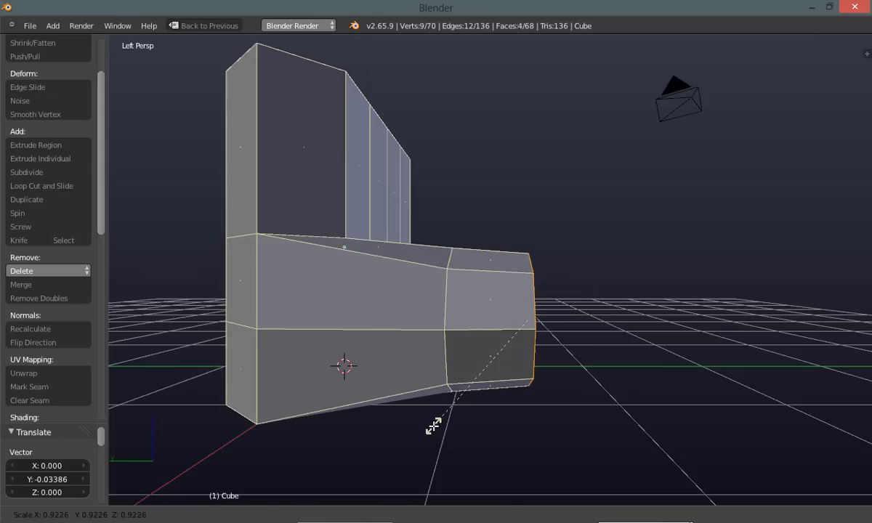
{"action": "left_click", "coordinate": [417, 445]}
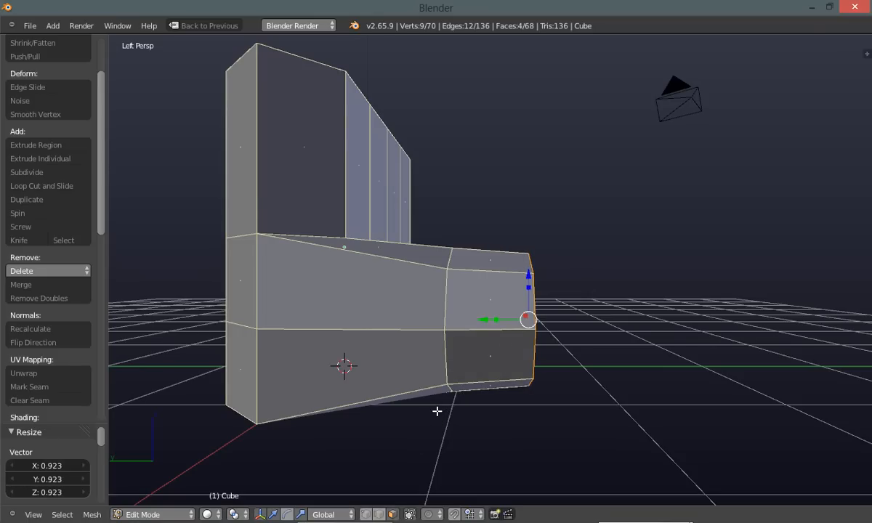
Extrude the end faces in two further short sections, scaling the first to about 1.015 and the second to about 1.042
{"action": "key", "text": "e"}
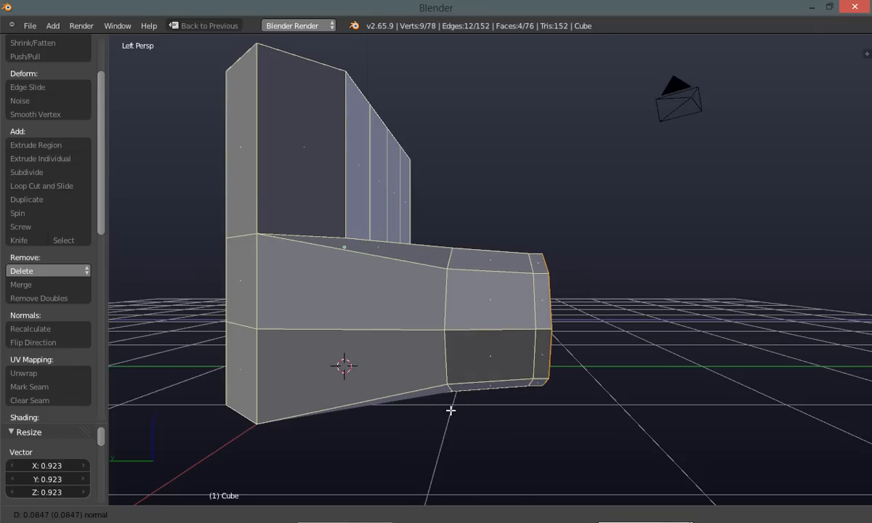
{"action": "left_click", "coordinate": [451, 411]}
{"action": "key", "text": "s"}
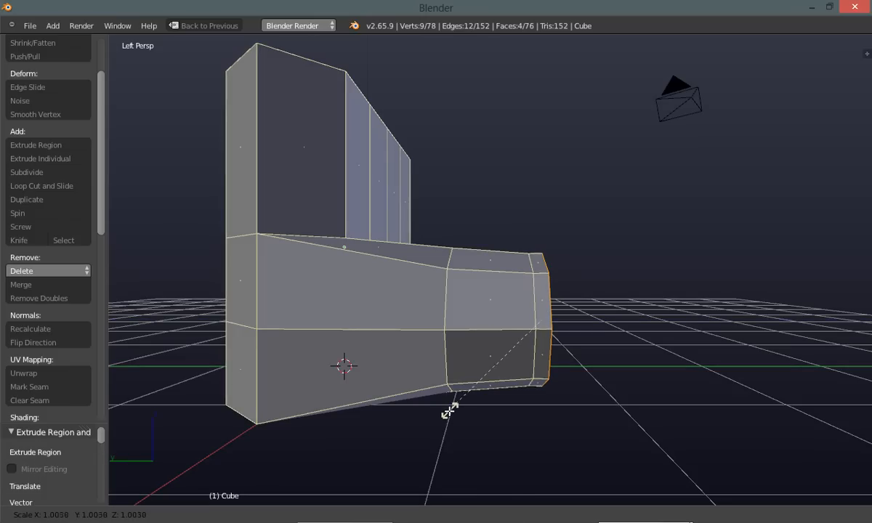
{"action": "left_click", "coordinate": [450, 412]}
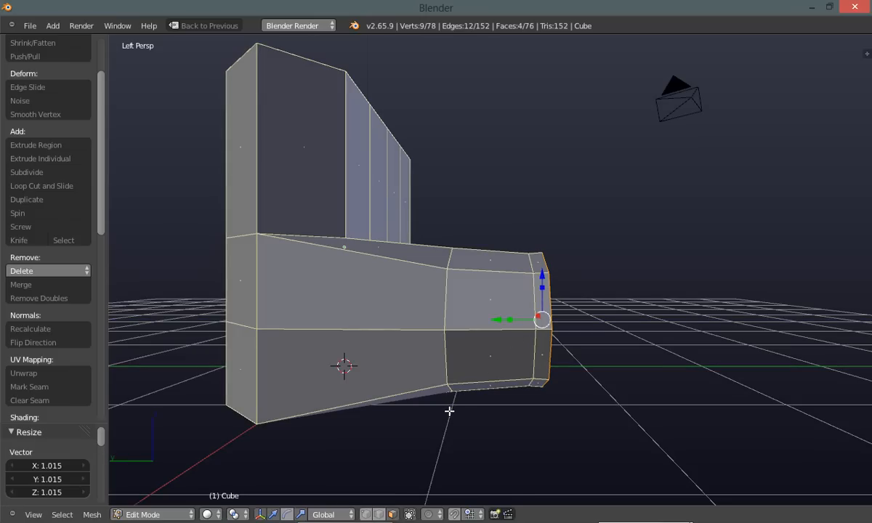
{"action": "key", "text": "e"}
{"action": "left_click", "coordinate": [469, 412]}
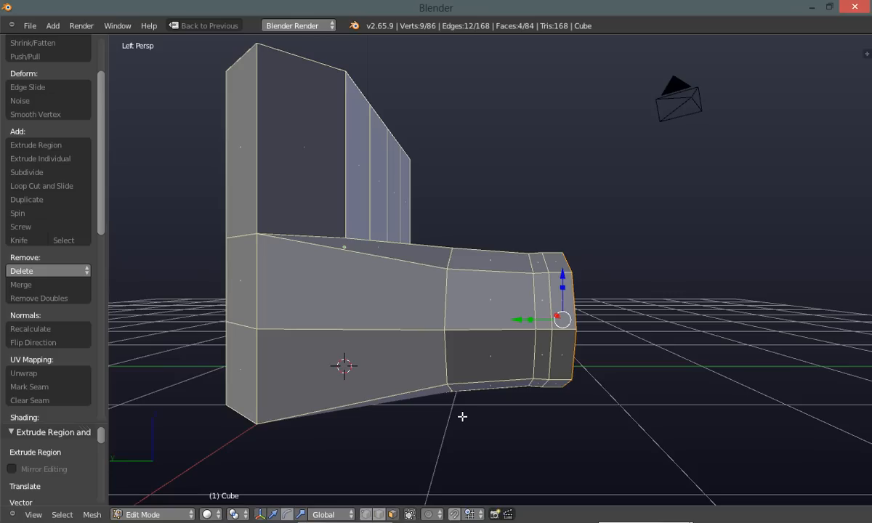
{"action": "key", "text": "s"}
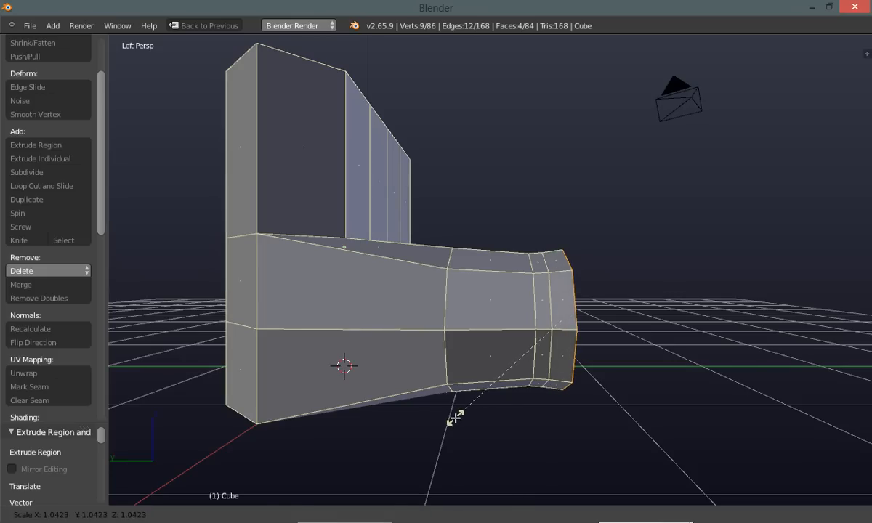
{"action": "left_click", "coordinate": [457, 419]}
Extrude the end faces twice more by about 0.3 each and taper the last section by scaling it to about 0.886
{"action": "middle_click_drag", "start_coordinate": [456, 419], "coordinate": [423, 418]}
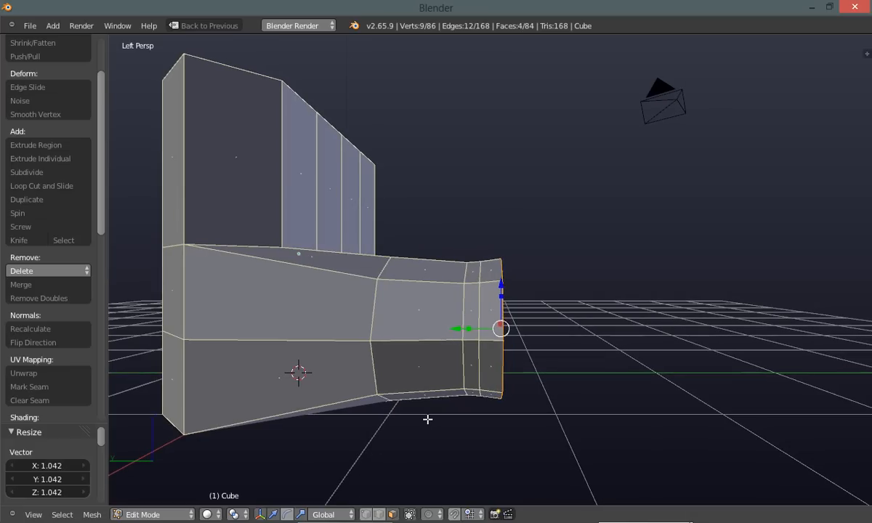
{"action": "key", "text": "e"}
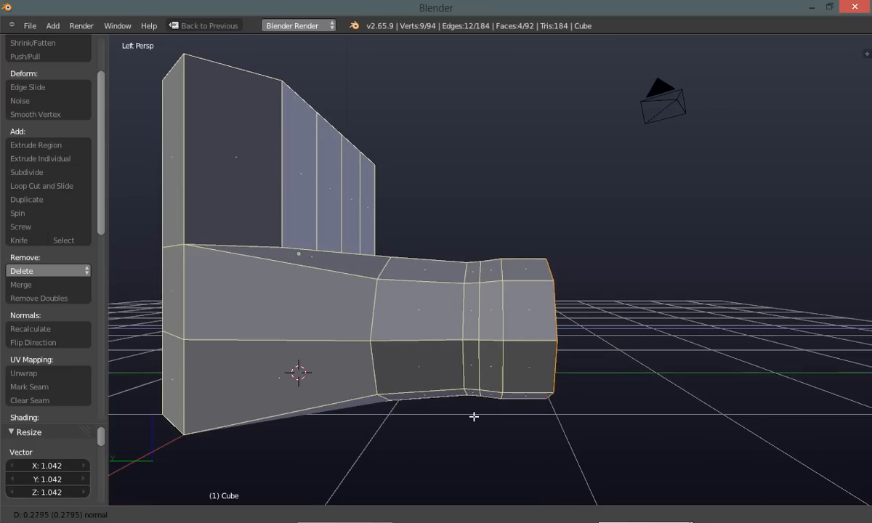
{"action": "left_click", "coordinate": [478, 417]}
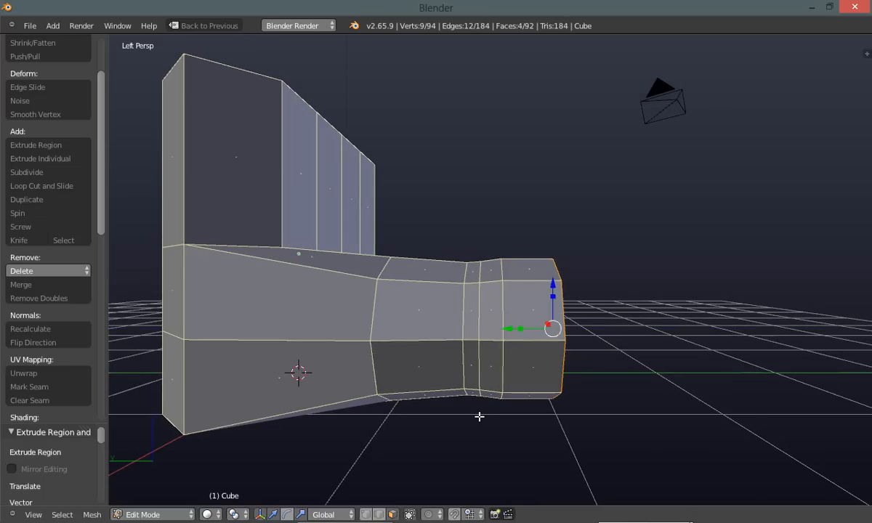
{"action": "key", "text": "e"}
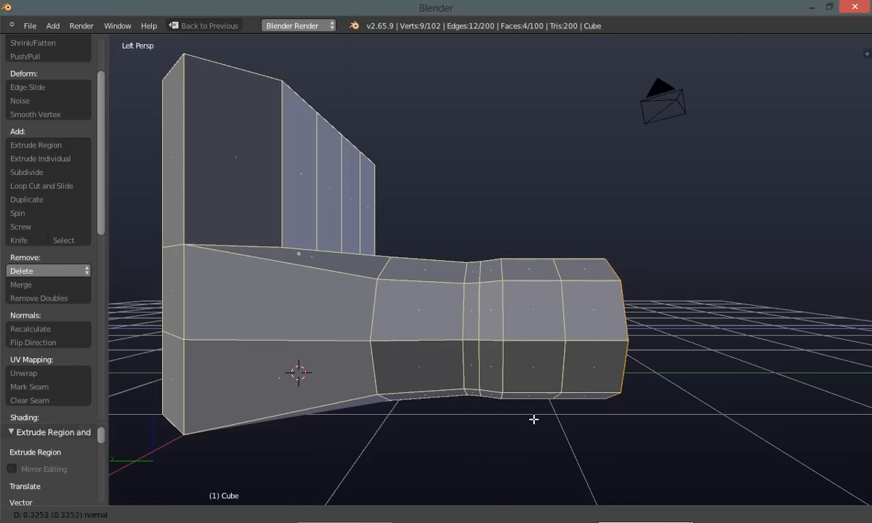
{"action": "left_click", "coordinate": [534, 420]}
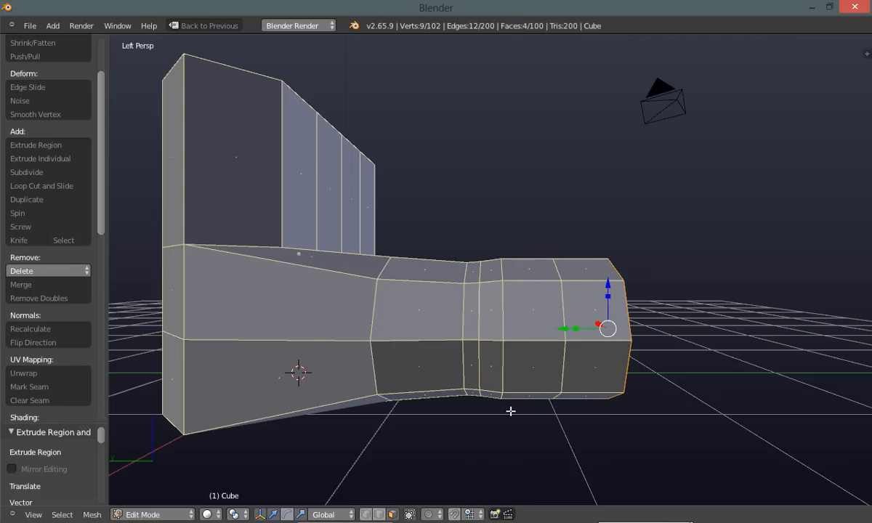
{"action": "key", "text": "s"}
{"action": "left_click", "coordinate": [523, 400]}
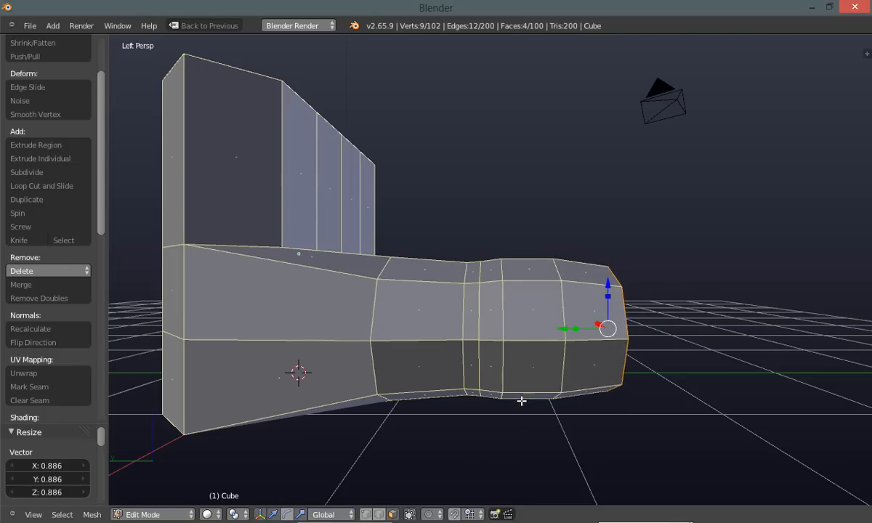
Move the end faces of the protrusion about -0.109 along the Y axis and smooth their vertices once
{"action": "middle_click_drag", "start_coordinate": [480, 429], "coordinate": [460, 394]}
{"action": "key", "text": "g"}
{"action": "key", "text": "y"}
{"action": "left_click", "coordinate": [556, 337]}
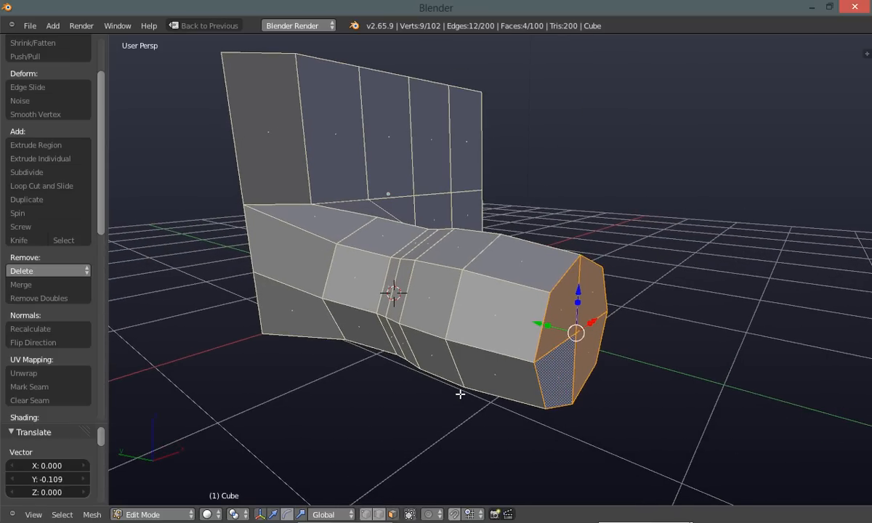
{"action": "left_click", "coordinate": [52, 115]}
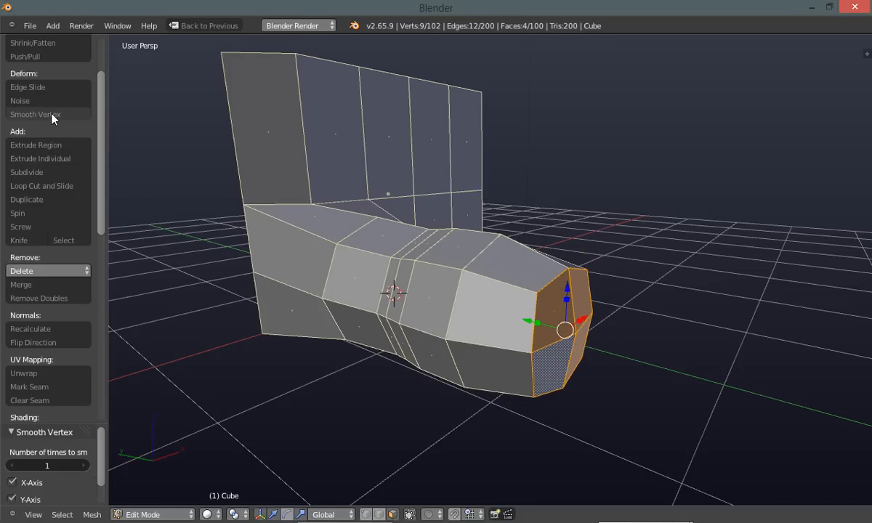
In edge select mode, select two side edges of the narrow neck ring and move them about -0.038 along X
{"action": "middle_click_drag", "start_coordinate": [352, 379], "coordinate": [472, 356]}
{"action": "key", "text": "a"}
{"action": "key", "text": "ctrl+Tab"}
{"action": "left_click", "coordinate": [428, 335]}
{"action": "right_click", "coordinate": [521, 277]}
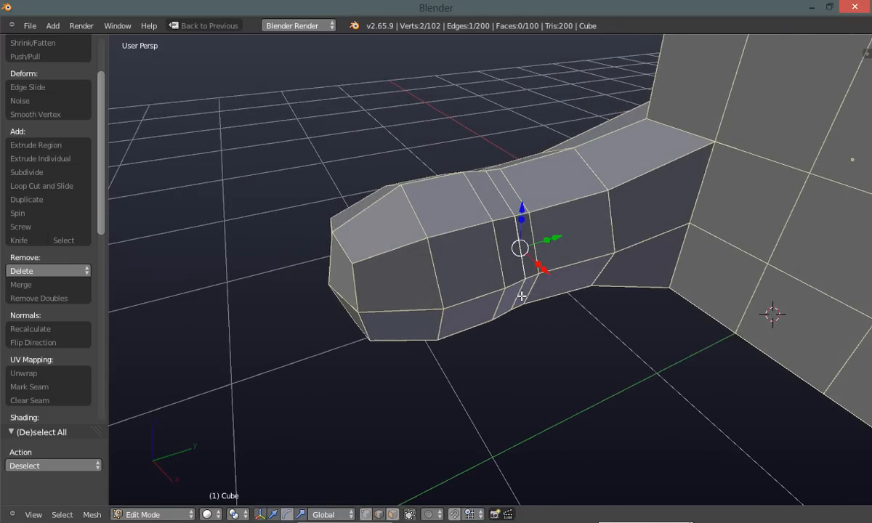
{"action": "middle_click_drag", "start_coordinate": [517, 305], "coordinate": [511, 343]}
{"action": "left_click_drag", "start_coordinate": [553, 290], "coordinate": [547, 290]}
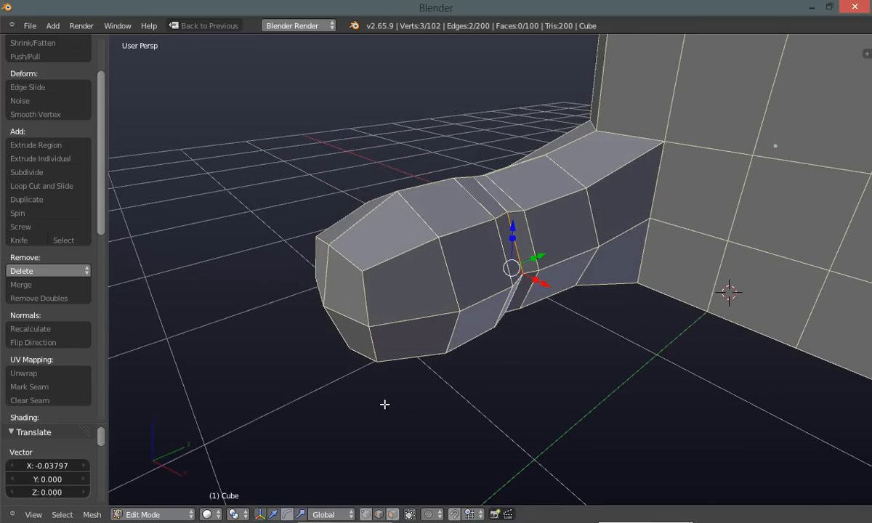
Select the two side edges at the tip of the protrusion and shift them slightly along the Y and X axes
{"action": "key", "text": "a"}
{"action": "middle_click_drag", "start_coordinate": [397, 414], "coordinate": [361, 416]}
{"action": "left_click", "coordinate": [388, 327]}
{"action": "left_click", "coordinate": [394, 373], "text": "shift"}
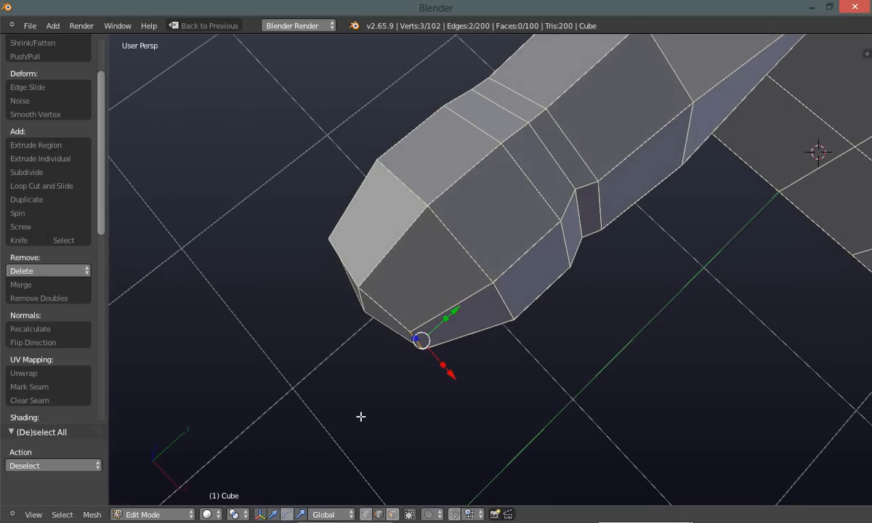
{"action": "left_click_drag", "start_coordinate": [455, 310], "coordinate": [471, 307]}
{"action": "left_click_drag", "start_coordinate": [465, 367], "coordinate": [461, 362]}
{"action": "left_click_drag", "start_coordinate": [463, 294], "coordinate": [467, 294]}
{"action": "key", "text": "a"}
In face select mode, select the four end faces of the tip and move them slightly outward along the Y axis
{"action": "middle_click_drag", "start_coordinate": [331, 410], "coordinate": [401, 359]}
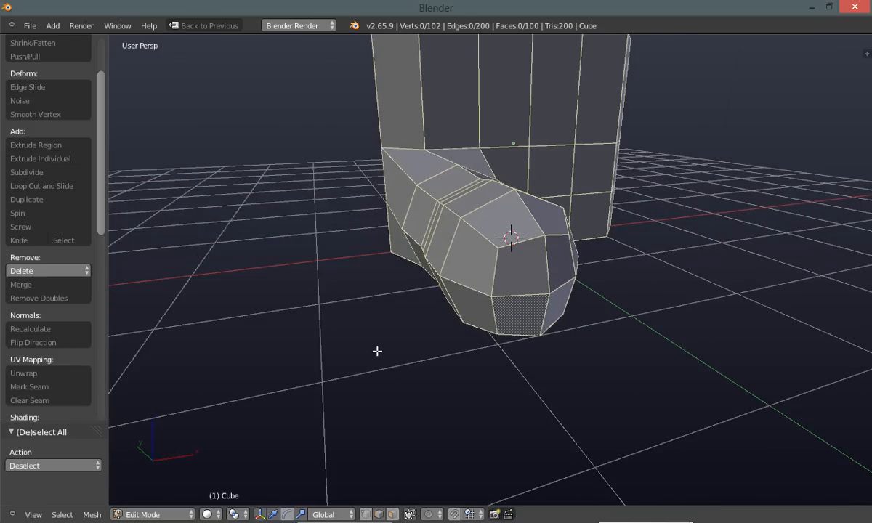
{"action": "key", "text": "ctrl+Tab"}
{"action": "left_click", "coordinate": [426, 351]}
{"action": "middle_click_drag", "start_coordinate": [422, 356], "coordinate": [467, 333]}
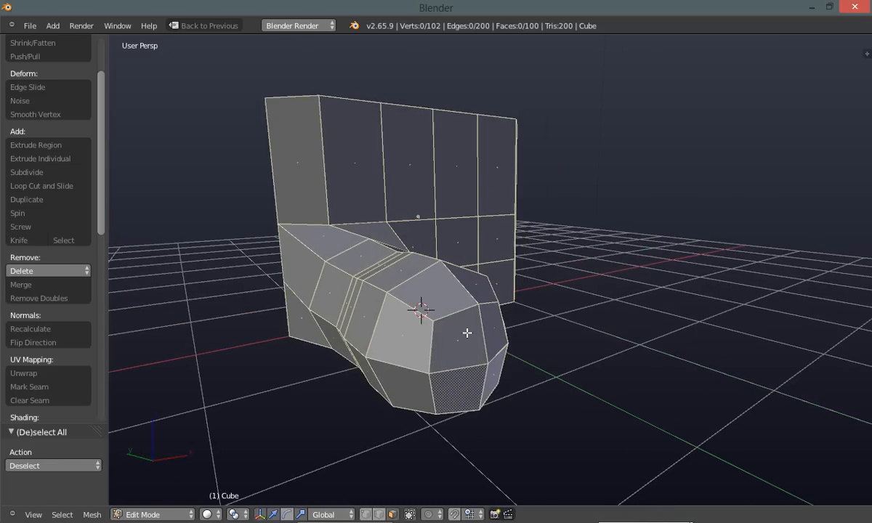
{"action": "right_click", "coordinate": [467, 334]}
{"action": "right_click", "coordinate": [495, 324], "text": "shift"}
{"action": "right_click", "coordinate": [493, 369], "text": "shift"}
{"action": "right_click", "coordinate": [469, 385], "text": "shift"}
{"action": "middle_click_drag", "start_coordinate": [459, 391], "coordinate": [537, 386]}
{"action": "key", "text": "g"}
{"action": "key", "text": "y"}
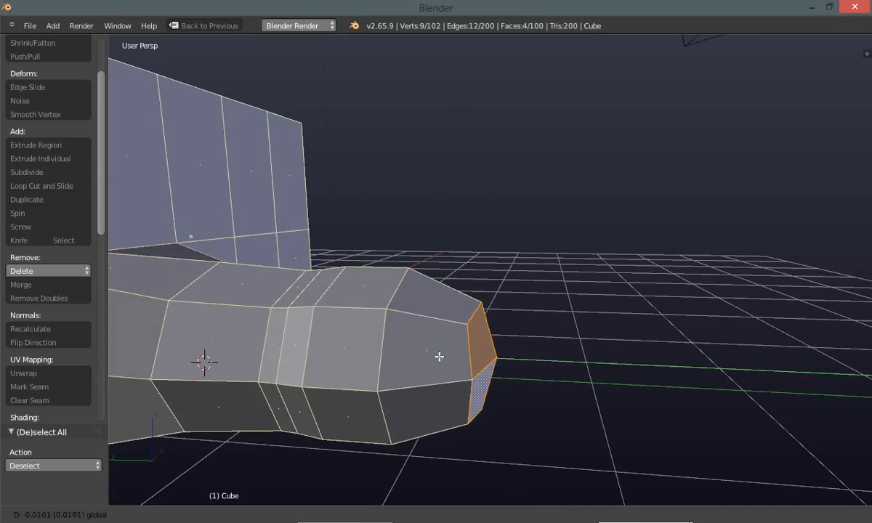
{"action": "left_click", "coordinate": [452, 359]}
{"action": "key", "text": "a"}
Inset the two side faces of the tip section with a thickness of about 0.035 and turn off Select Outer
{"action": "middle_click_drag", "start_coordinate": [582, 425], "coordinate": [580, 335]}
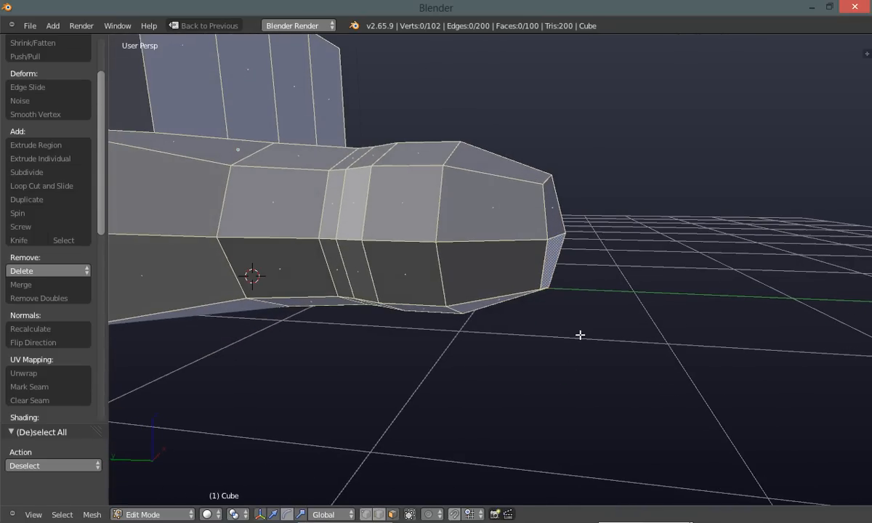
{"action": "middle_click_drag", "start_coordinate": [497, 294], "coordinate": [473, 335]}
{"action": "right_click", "coordinate": [468, 223]}
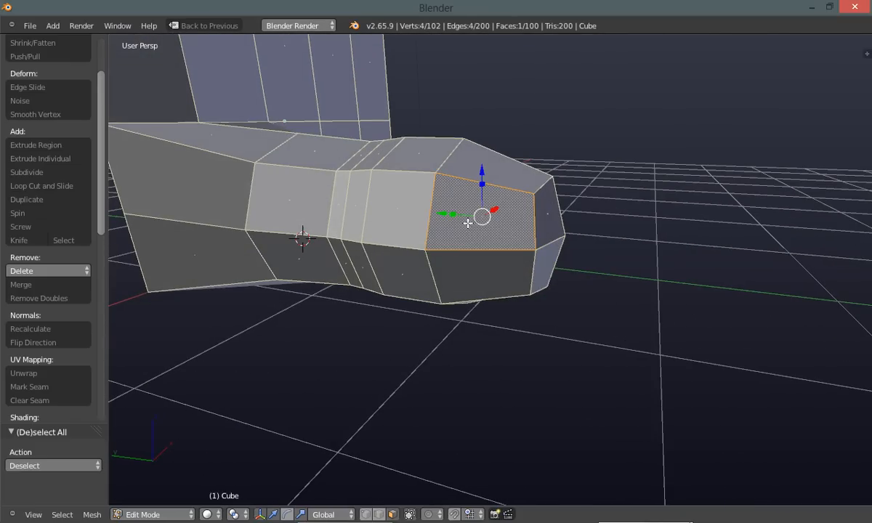
{"action": "right_click", "coordinate": [469, 269], "text": "shift"}
{"action": "middle_click_drag", "start_coordinate": [465, 290], "coordinate": [464, 348]}
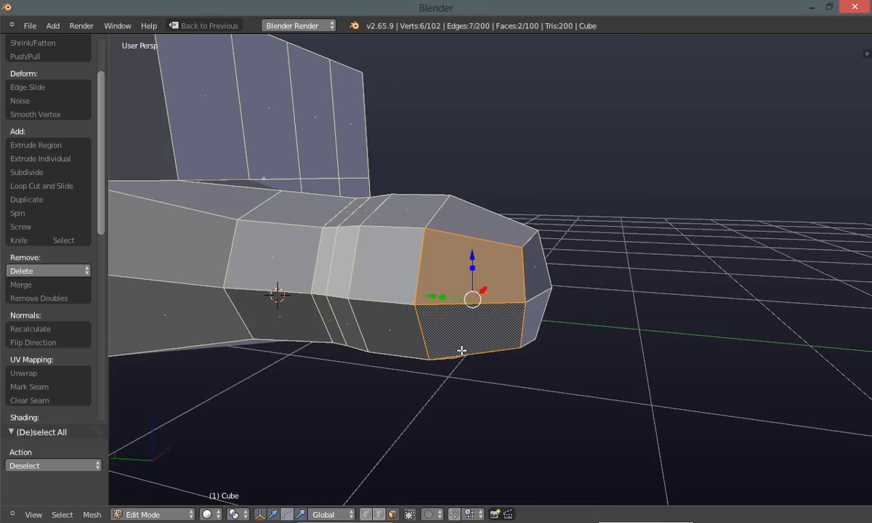
{"action": "key", "text": "i"}
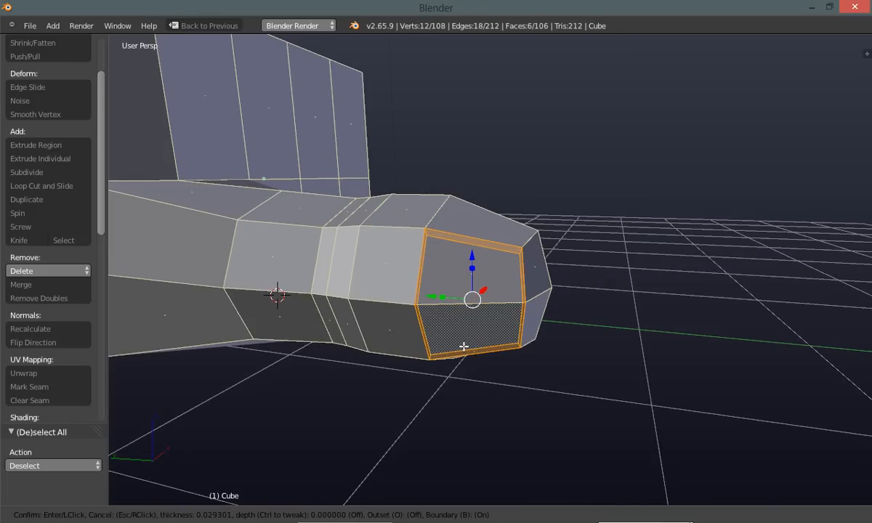
{"action": "left_click", "coordinate": [464, 345]}
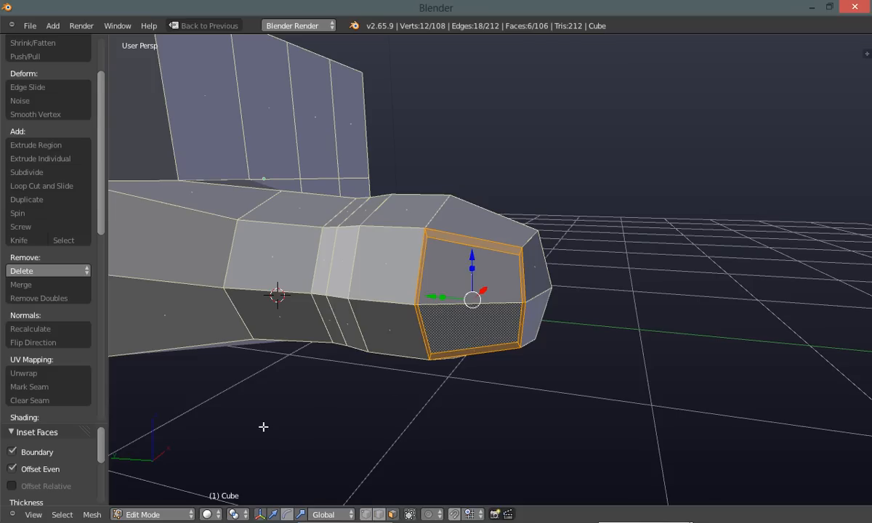
{"action": "left_click_drag", "start_coordinate": [64, 425], "coordinate": [53, 318]}
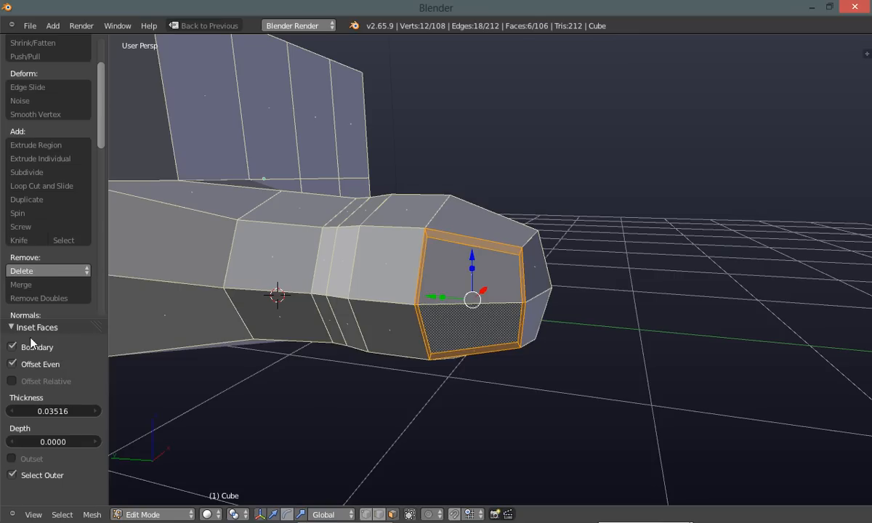
{"action": "left_click", "coordinate": [12, 476]}
Push the two inset side faces inward by about 0.021 along the X axis
{"action": "mouse_move", "coordinate": [397, 393]}
{"action": "middle_mouse_down"}
{"action": "mouse_move", "coordinate": [384, 392]}
{"action": "mouse_move", "coordinate": [400, 399]}
{"action": "middle_mouse_up"}
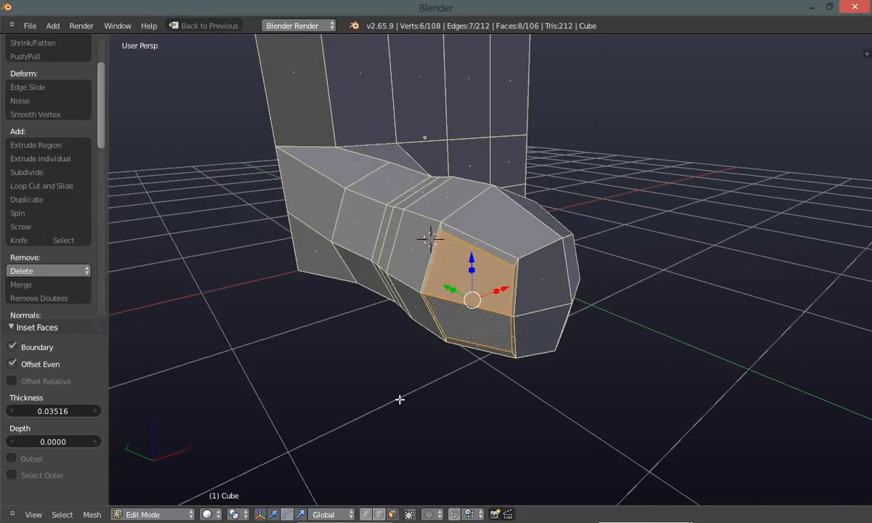
{"action": "middle_click_drag", "start_coordinate": [384, 364], "coordinate": [474, 328]}
{"action": "left_click_drag", "start_coordinate": [481, 317], "coordinate": [484, 317]}
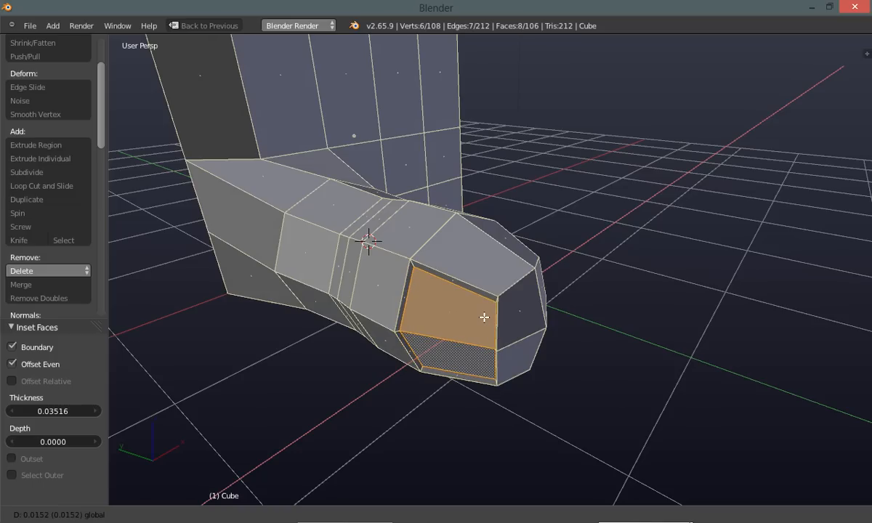
{"action": "left_click_drag", "start_coordinate": [485, 316], "coordinate": [486, 317]}
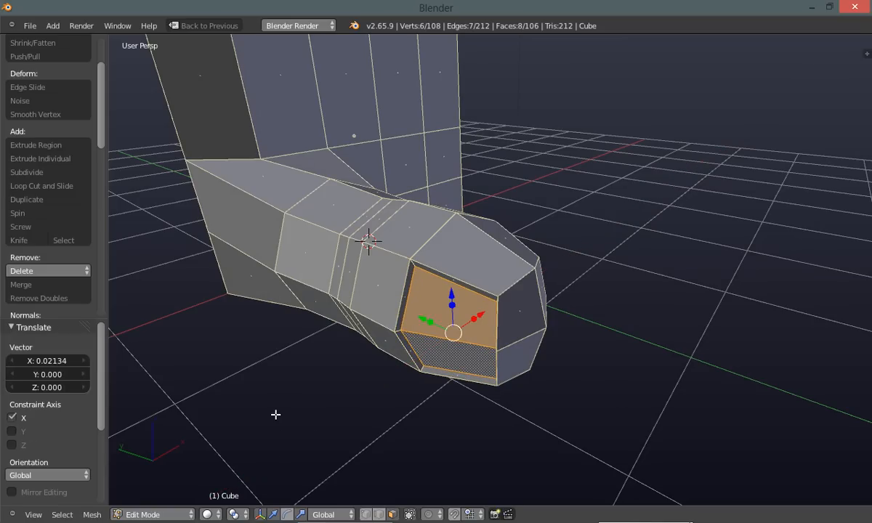
Rotate the inset faces about 4.056° around Z using the rotate manipulator and scale them to about 0.977
{"action": "key", "text": "ctrl+space"}
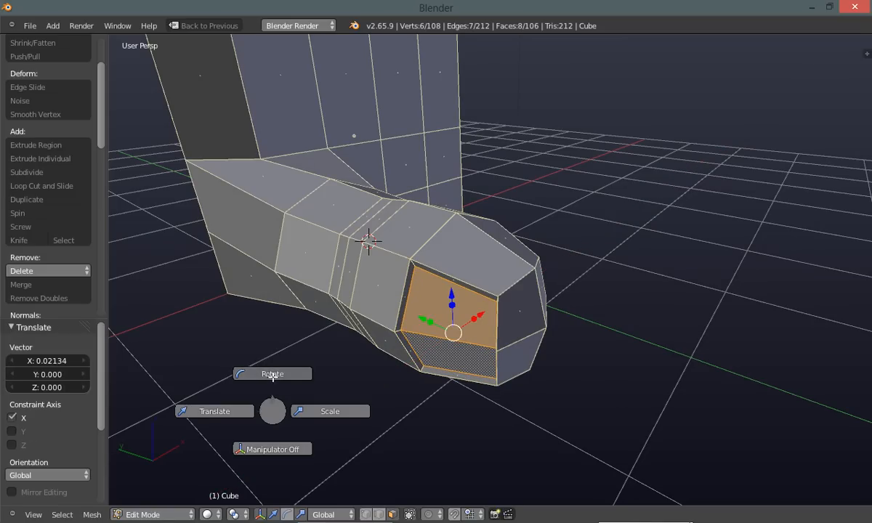
{"action": "left_click", "coordinate": [274, 376]}
{"action": "middle_click_drag", "start_coordinate": [282, 384], "coordinate": [285, 398]}
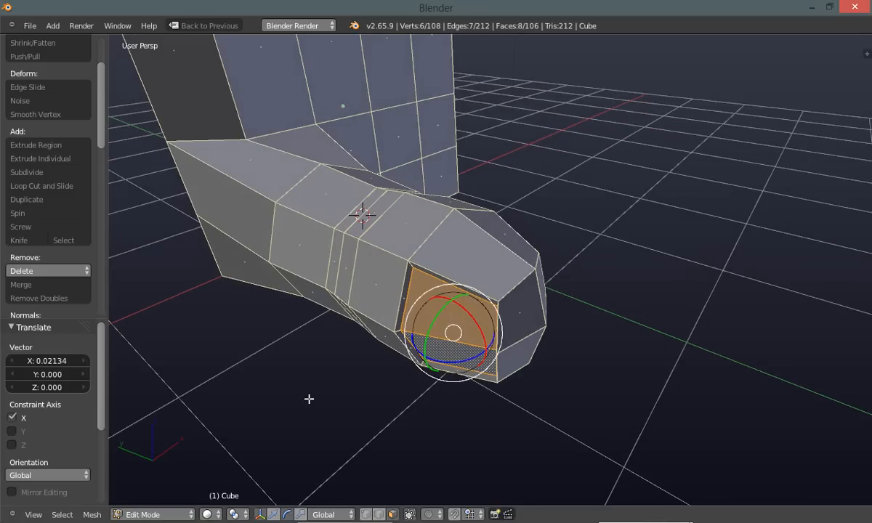
{"action": "left_click_drag", "start_coordinate": [447, 361], "coordinate": [449, 363]}
{"action": "middle_click_drag", "start_coordinate": [321, 421], "coordinate": [334, 390]}
{"action": "key", "text": "s"}
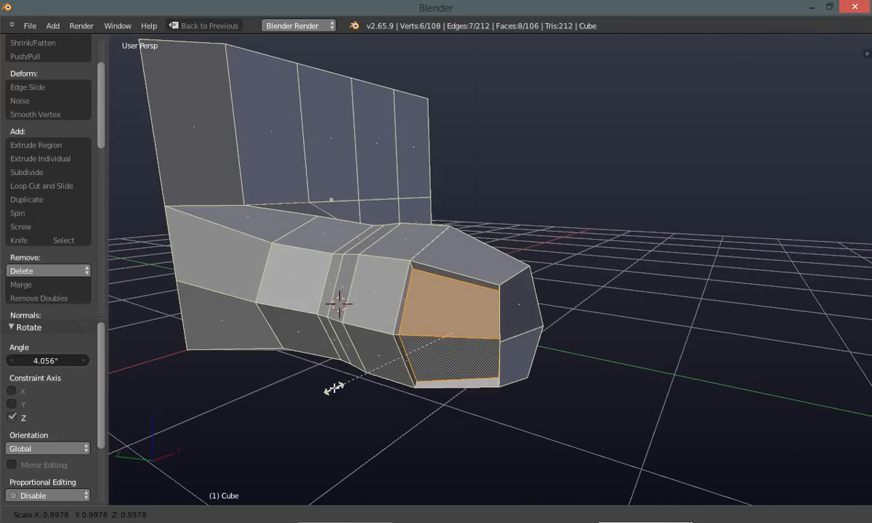
{"action": "left_click", "coordinate": [335, 394]}
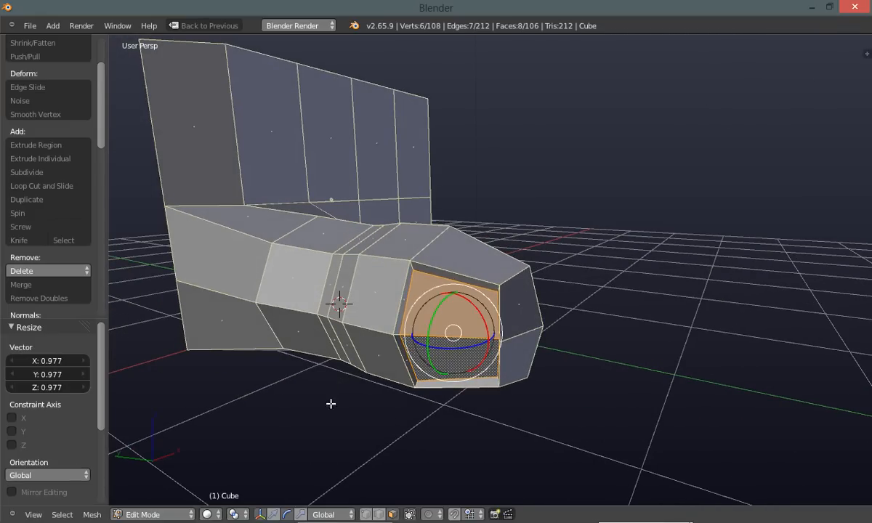
Restore the translate manipulator, extrude the inset faces outward by about 0.02 and move them about -0.015 along Y
{"action": "middle_click_drag", "start_coordinate": [335, 394], "coordinate": [311, 432]}
{"action": "key", "text": "ctrl+space"}
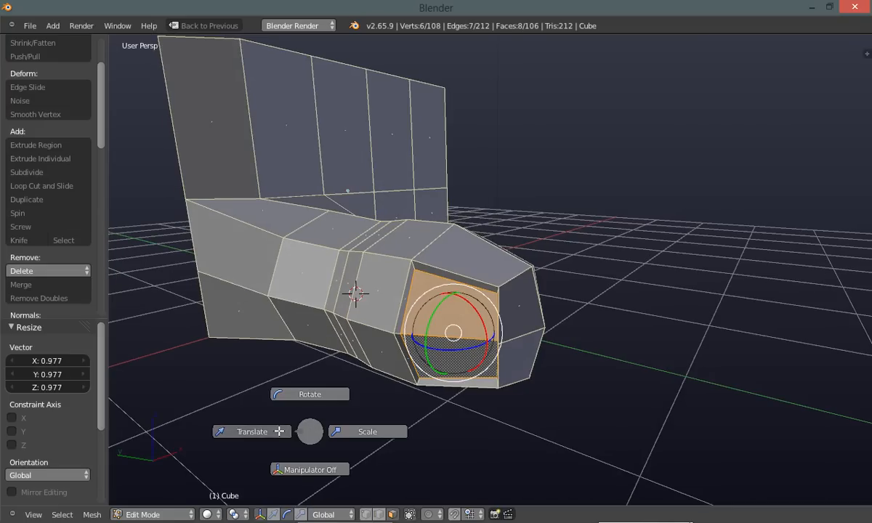
{"action": "left_click", "coordinate": [276, 427]}
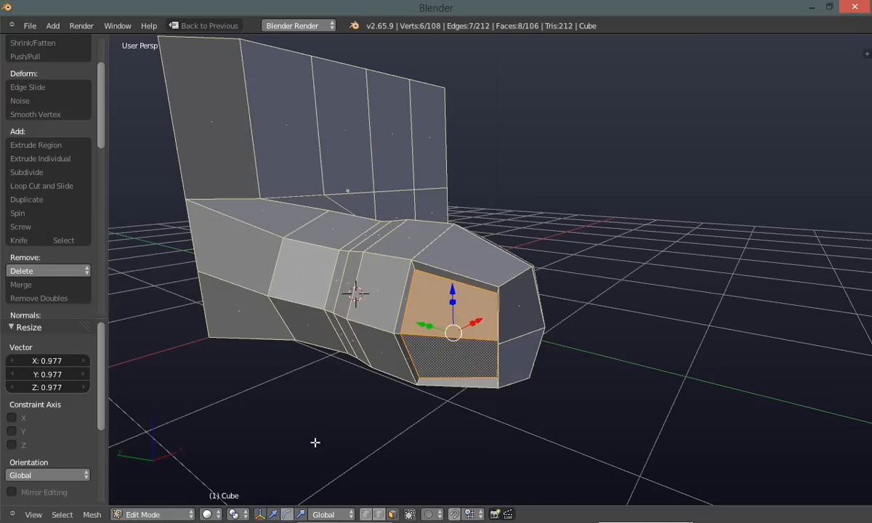
{"action": "mouse_move", "coordinate": [316, 442]}
{"action": "middle_mouse_down"}
{"action": "mouse_move", "coordinate": [298, 452]}
{"action": "mouse_move", "coordinate": [307, 449]}
{"action": "middle_mouse_up"}
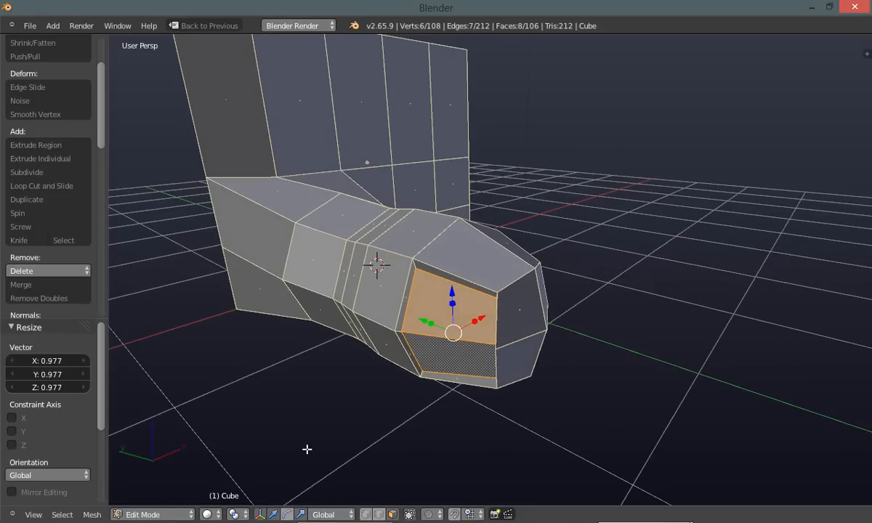
{"action": "key", "text": "e"}
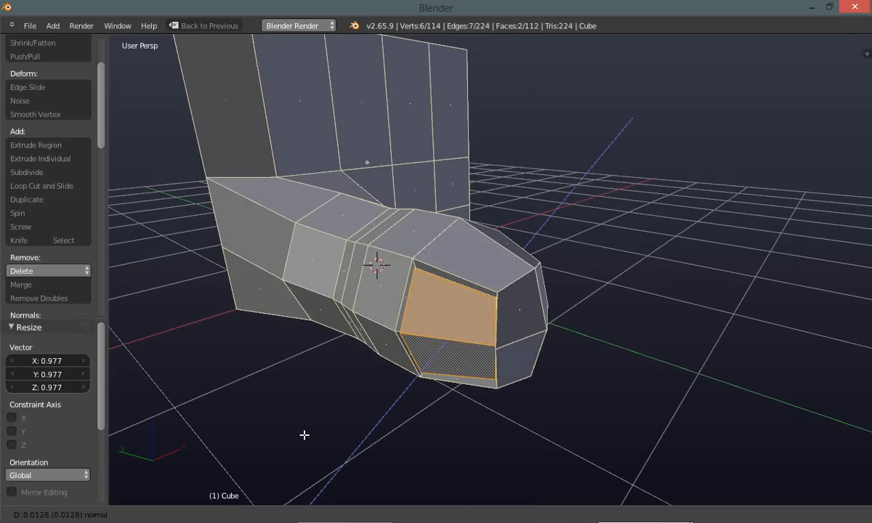
{"action": "left_click", "coordinate": [304, 436]}
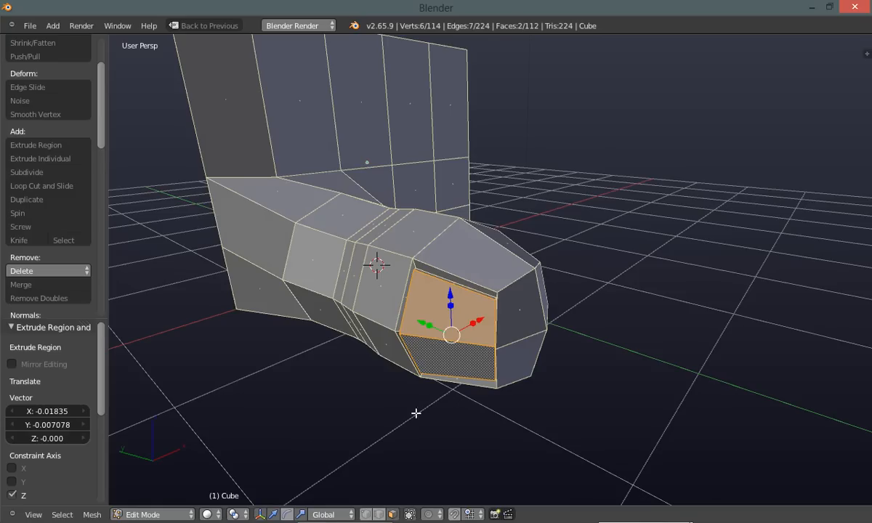
{"action": "key", "text": "g"}
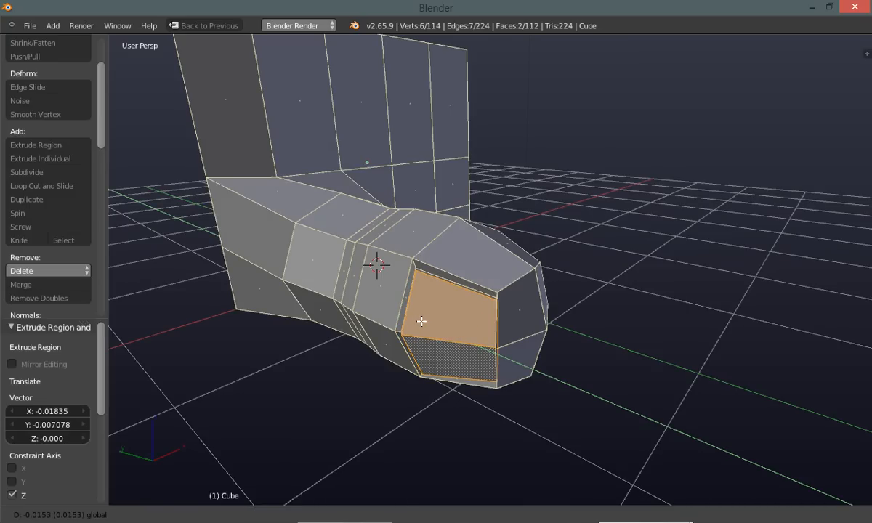
{"action": "left_click", "coordinate": [422, 321]}
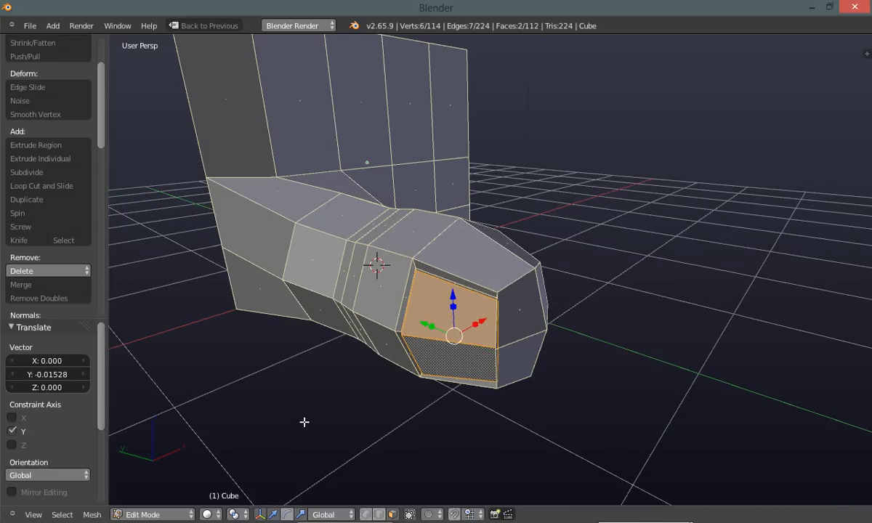
Select the four end faces of the tip and move them about -0.028 along the Y axis
{"action": "key", "text": "a"}
{"action": "middle_click_drag", "start_coordinate": [351, 421], "coordinate": [284, 405]}
{"action": "right_click", "coordinate": [399, 322]}
{"action": "right_click", "coordinate": [448, 309], "text": "shift"}
{"action": "right_click", "coordinate": [446, 356], "text": "shift"}
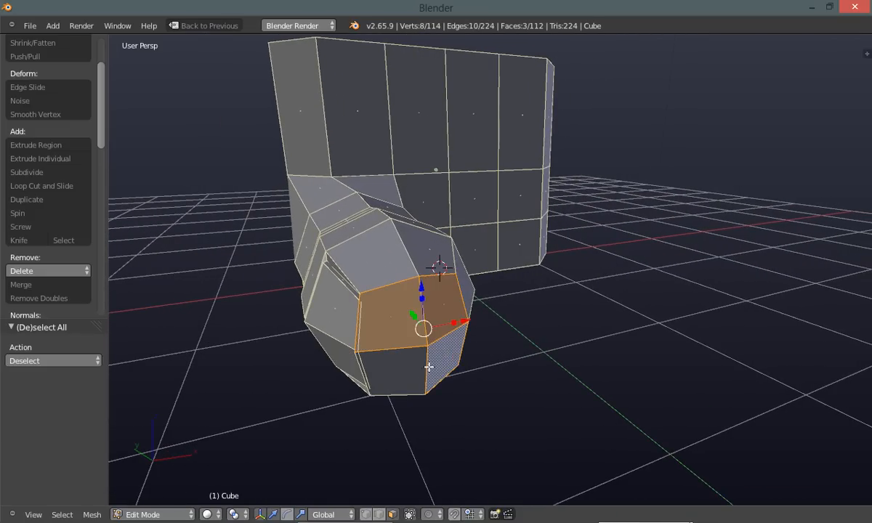
{"action": "right_click", "coordinate": [401, 378], "text": "shift"}
{"action": "middle_click_drag", "start_coordinate": [402, 378], "coordinate": [434, 380]}
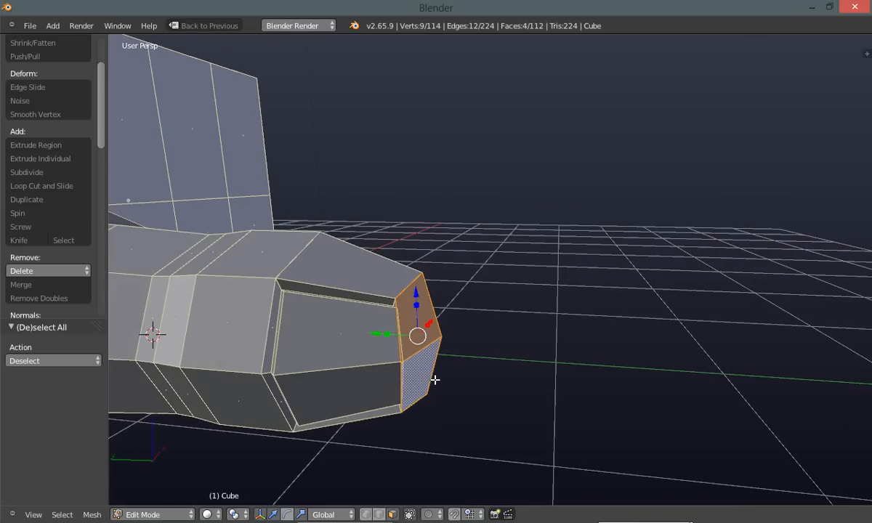
{"action": "key", "text": "g"}
{"action": "key", "text": "y"}
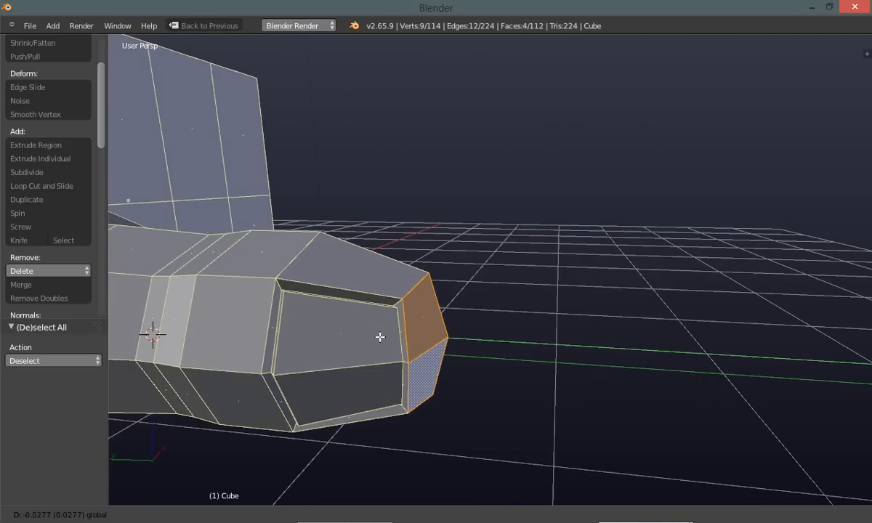
{"action": "left_click", "coordinate": [380, 337]}
{"action": "key", "text": "a"}
Cut an edge loop around the tip through the middle of its inset side panels and scale it to about 1.056
{"action": "middle_click_drag", "start_coordinate": [463, 451], "coordinate": [474, 402]}
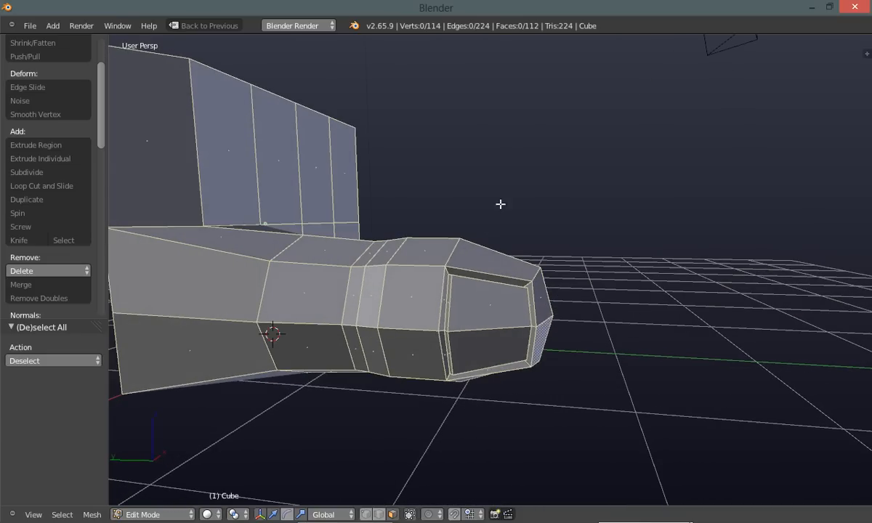
{"action": "left_click", "coordinate": [77, 186]}
{"action": "left_click", "coordinate": [477, 275]}
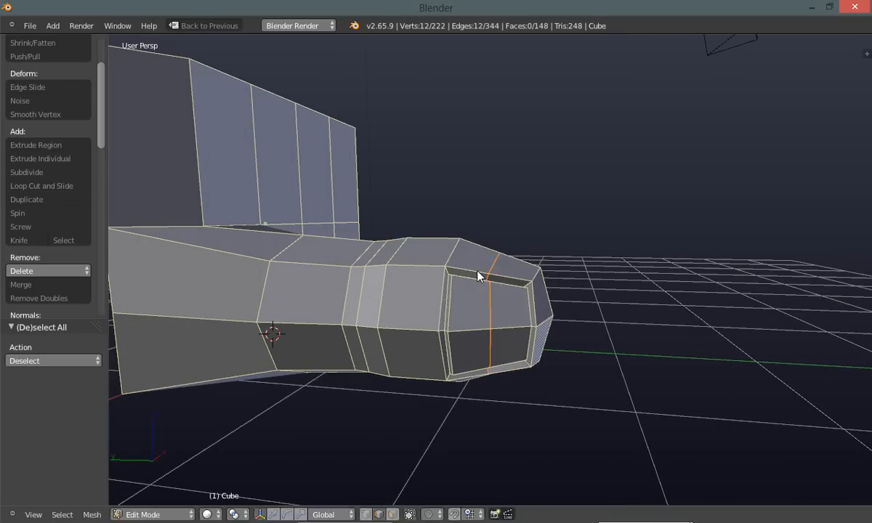
{"action": "right_click", "coordinate": [533, 271]}
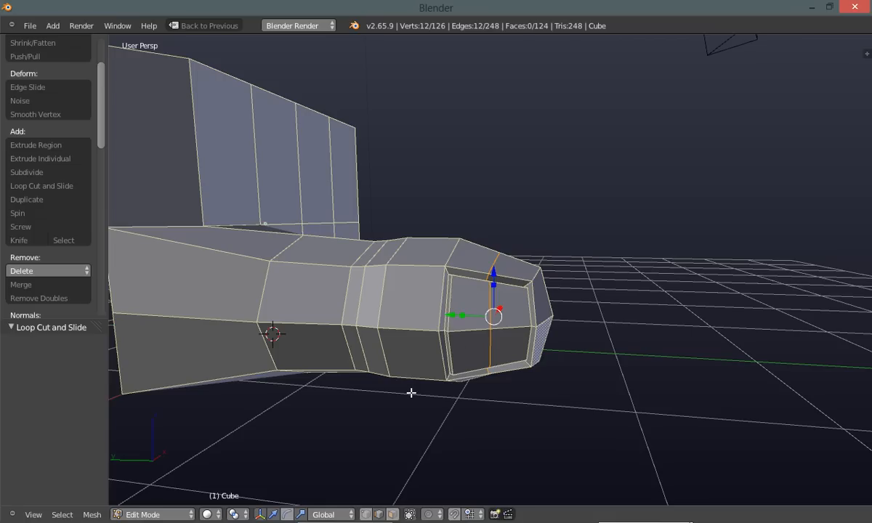
{"action": "key", "text": "s"}
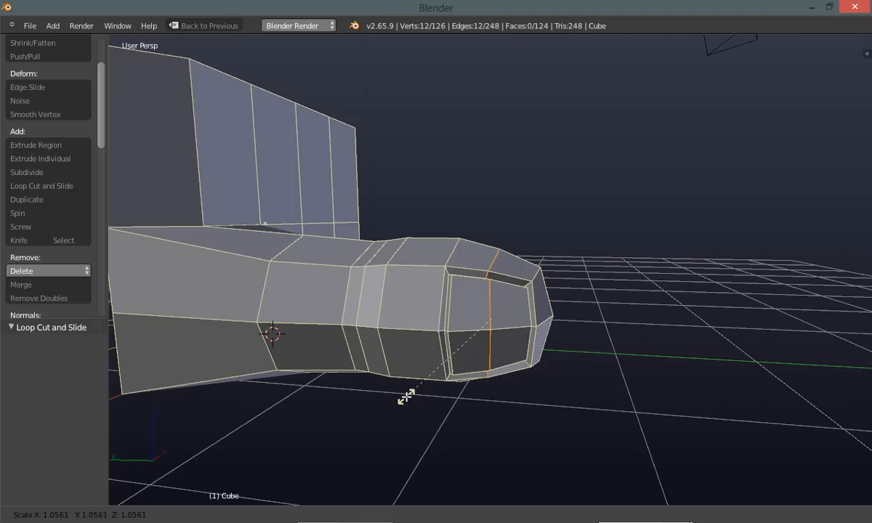
{"action": "left_click", "coordinate": [405, 397]}
Deselect the new loop and switch the mesh to vertex selection mode
{"action": "key", "text": "a"}
{"action": "middle_click_drag", "start_coordinate": [312, 396], "coordinate": [330, 446]}
{"action": "middle_click_drag", "start_coordinate": [327, 408], "coordinate": [379, 399]}
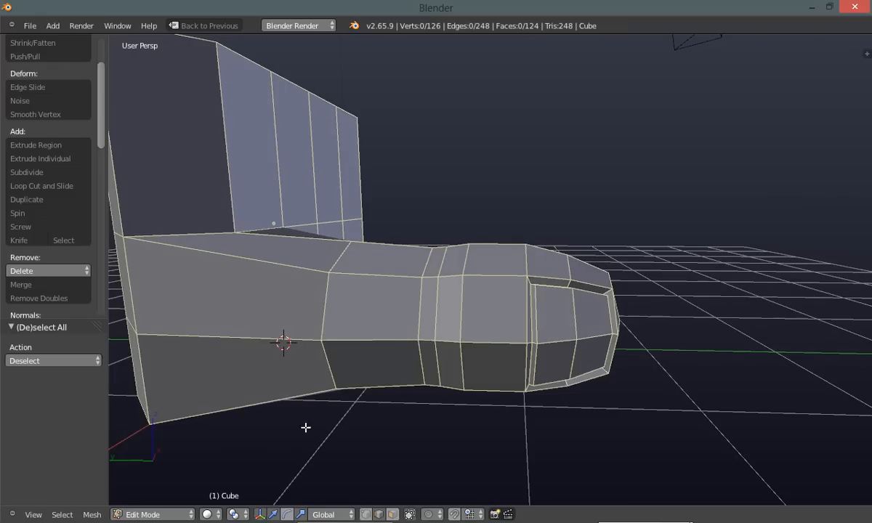
{"action": "key", "text": "ctrl+Tab"}
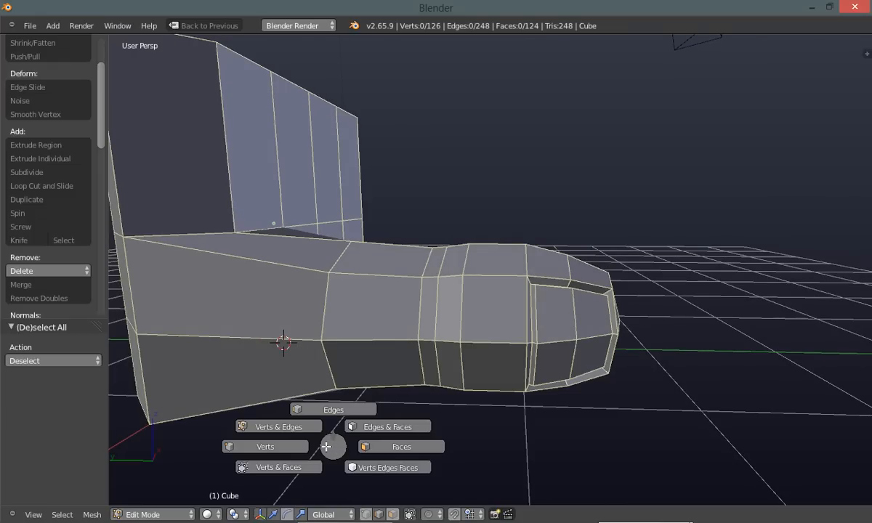
{"action": "left_click", "coordinate": [282, 446]}
{"action": "middle_click_drag", "start_coordinate": [335, 421], "coordinate": [352, 414]}
{"action": "right_click", "coordinate": [471, 321], "text": "alt"}
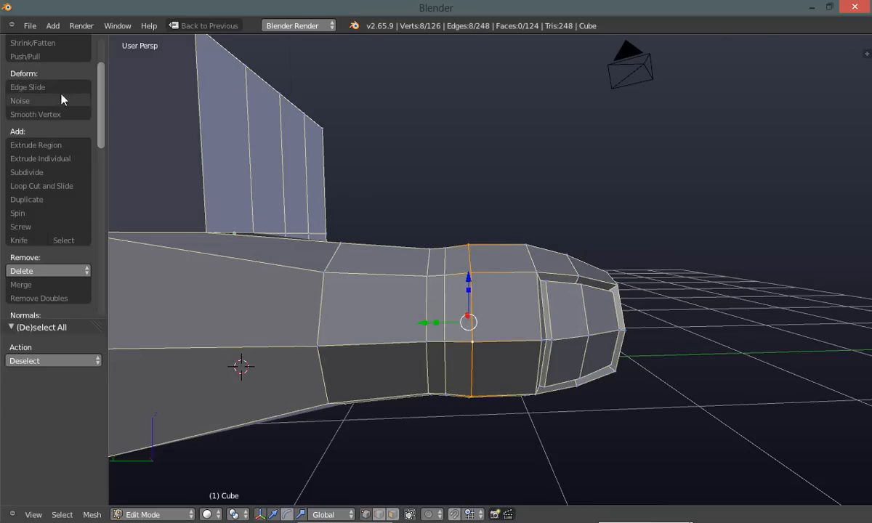
{"action": "left_click_drag", "start_coordinate": [101, 124], "coordinate": [101, 80]}
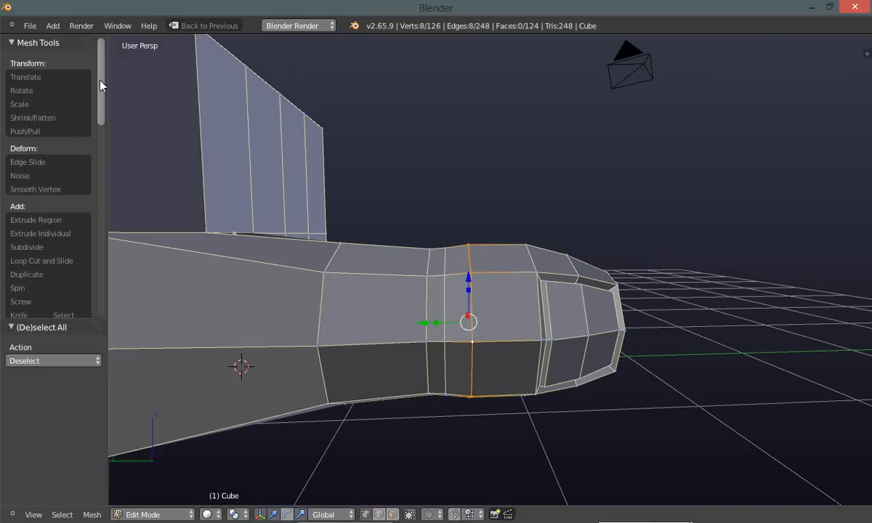
{"action": "left_click", "coordinate": [38, 163]}
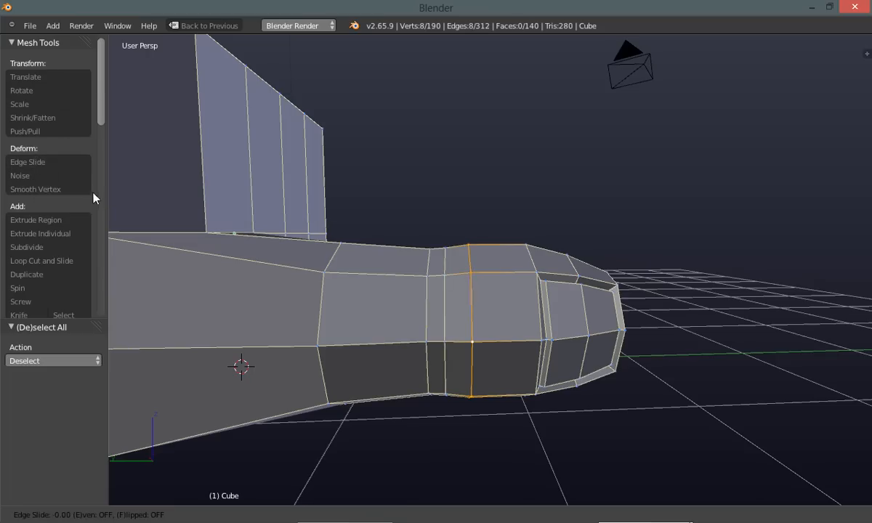
{"action": "left_click", "coordinate": [31, 195]}
{"action": "key", "text": "a"}
Turn the manipulator off and slide the side vertex of the ring nearest the tip forward by a factor of about 0.164
{"action": "middle_click_drag", "start_coordinate": [352, 148], "coordinate": [339, 194]}
{"action": "right_click", "coordinate": [465, 294]}
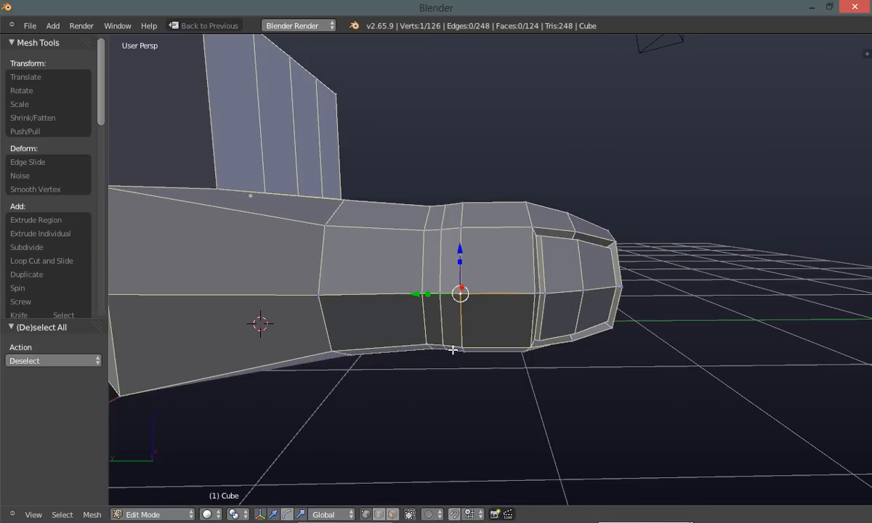
{"action": "key", "text": "ctrl+space"}
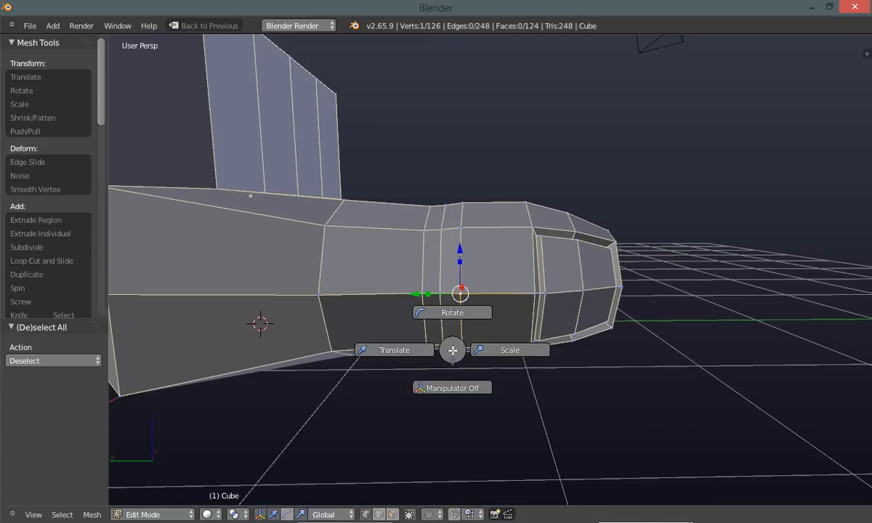
{"action": "left_click", "coordinate": [445, 388]}
{"action": "middle_click_drag", "start_coordinate": [438, 389], "coordinate": [421, 392]}
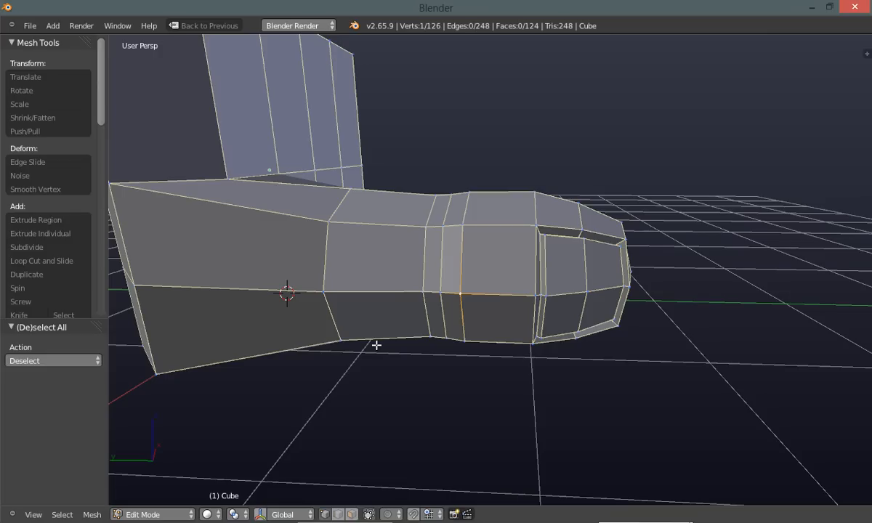
{"action": "key", "text": "shift+v"}
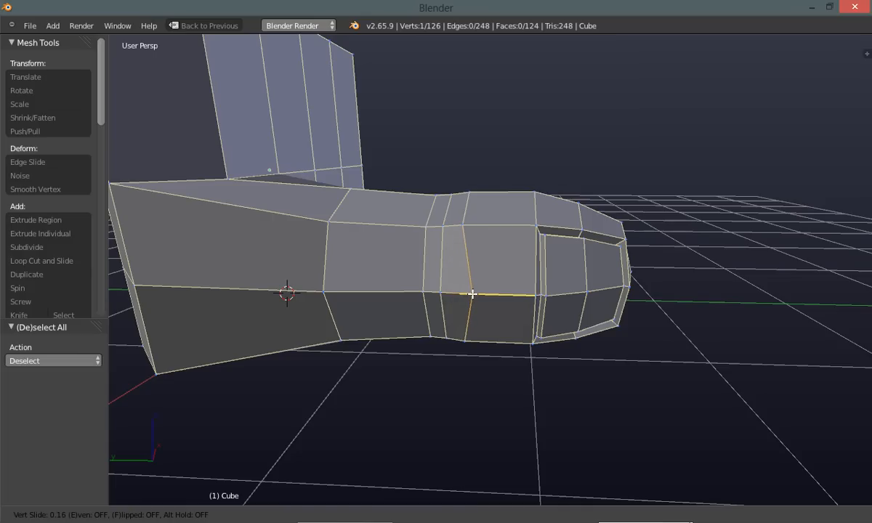
{"action": "left_click", "coordinate": [473, 294]}
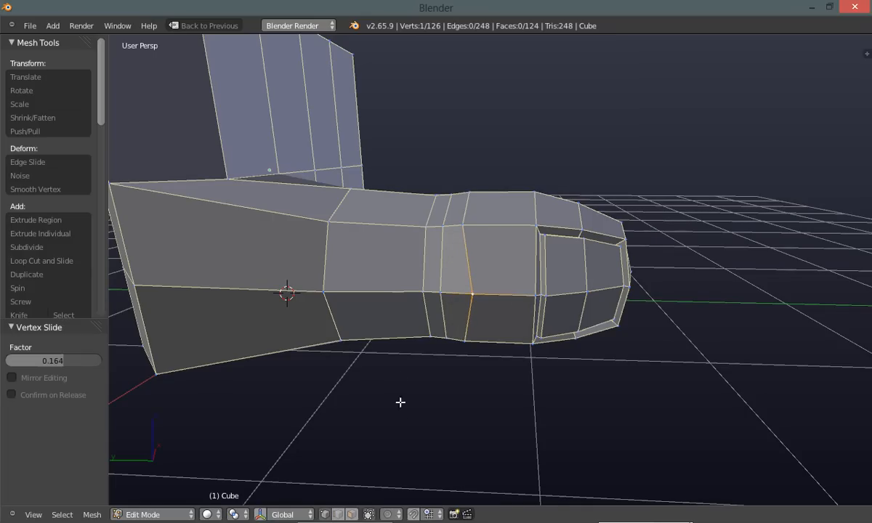
Slide the side vertex of the rearmost joint ring backward by a factor of about 0.102 and turn the manipulator back on
{"action": "right_click", "coordinate": [425, 294]}
{"action": "key", "text": "shift+v"}
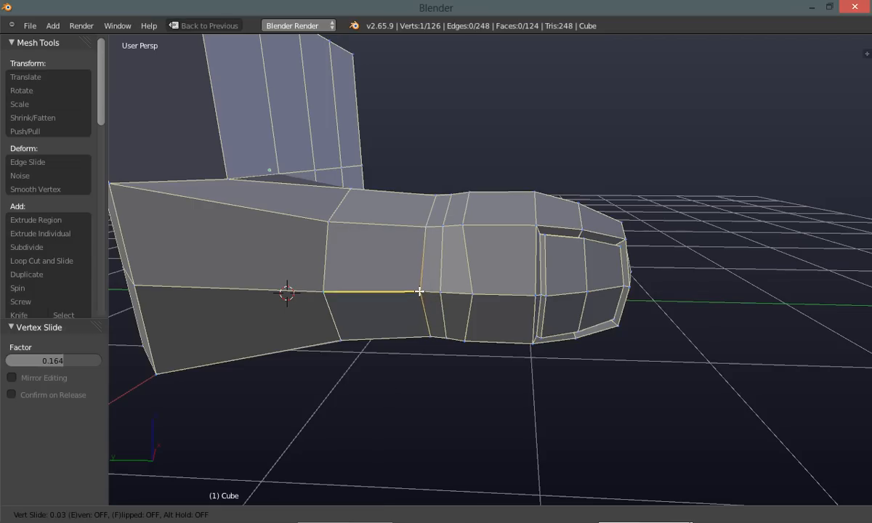
{"action": "left_click", "coordinate": [414, 293]}
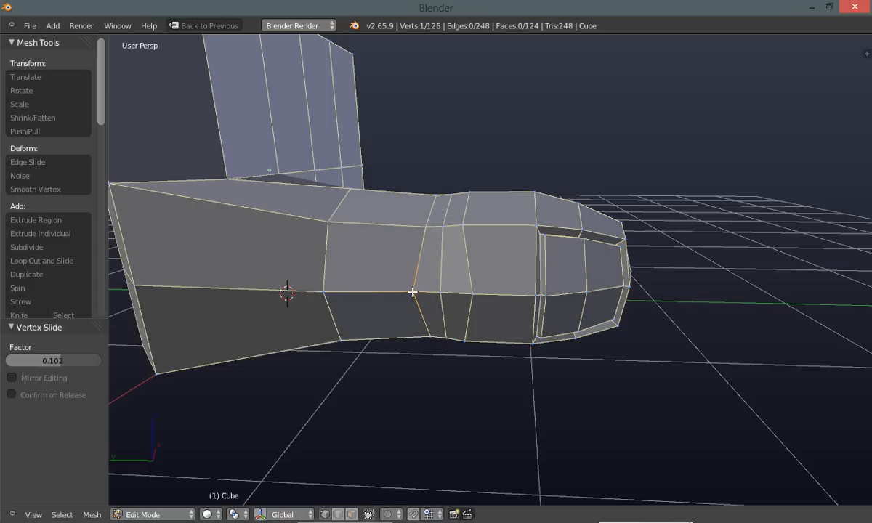
{"action": "key", "text": "a"}
{"action": "mouse_move", "coordinate": [415, 370]}
{"action": "middle_mouse_down"}
{"action": "mouse_move", "coordinate": [399, 395]}
{"action": "mouse_move", "coordinate": [403, 384]}
{"action": "middle_mouse_up"}
{"action": "key", "text": "ctrl+space"}
{"action": "left_click", "coordinate": [399, 422]}
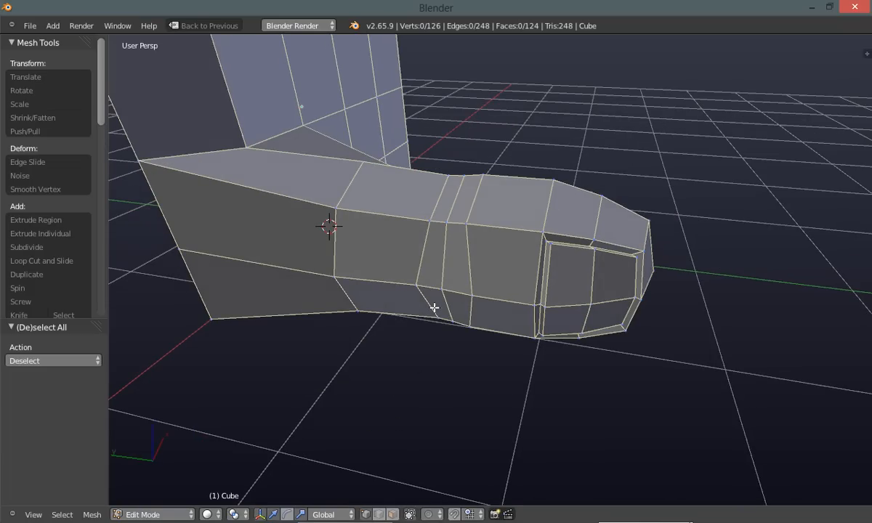
Pull the side vertex of the middle joint ring slightly outward along the X axis
{"action": "right_click", "coordinate": [442, 289]}
{"action": "middle_click_drag", "start_coordinate": [442, 290], "coordinate": [420, 345]}
{"action": "left_click_drag", "start_coordinate": [467, 261], "coordinate": [459, 266]}
{"action": "key", "text": "a"}
Select the upper and lower side vertices of the middle joint ring and scale them to about 1.0625 along Z
{"action": "middle_click_drag", "start_coordinate": [323, 416], "coordinate": [373, 356]}
{"action": "right_click", "coordinate": [438, 229]}
{"action": "right_click", "coordinate": [445, 341], "text": "shift"}
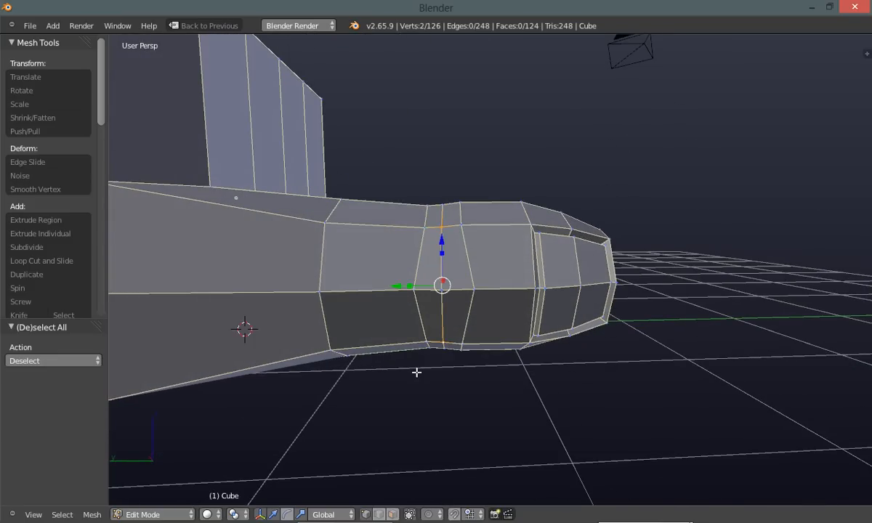
{"action": "mouse_move", "coordinate": [411, 392]}
{"action": "middle_mouse_down"}
{"action": "mouse_move", "coordinate": [372, 421]}
{"action": "mouse_move", "coordinate": [391, 397]}
{"action": "mouse_move", "coordinate": [413, 393]}
{"action": "middle_mouse_up"}
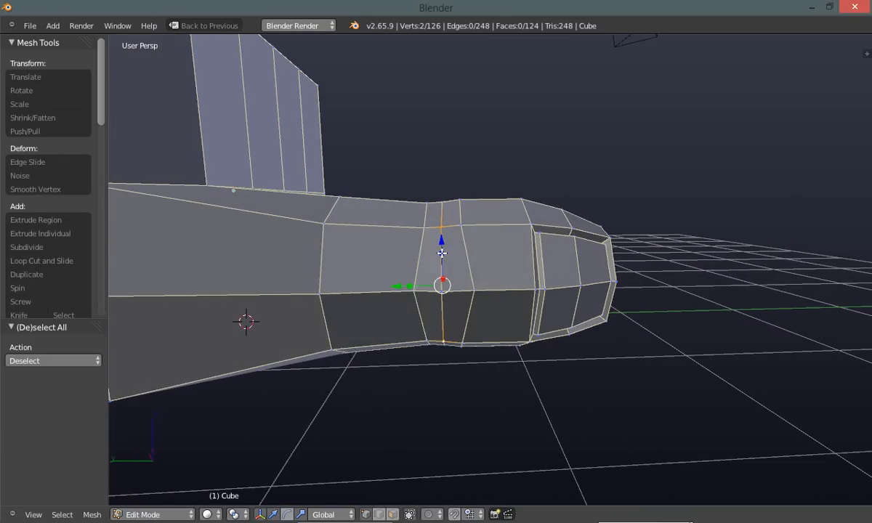
{"action": "key", "text": "s"}
{"action": "key", "text": "z"}
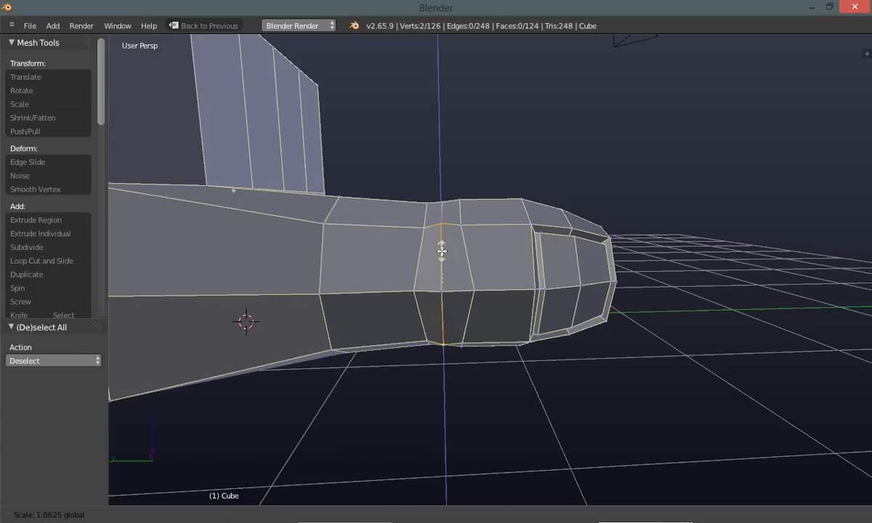
{"action": "left_click", "coordinate": [442, 251]}
{"action": "key", "text": "a"}
Select the front joint ring's whole edge loop and scale it down to about 0.9785
{"action": "middle_click_drag", "start_coordinate": [388, 404], "coordinate": [481, 307]}
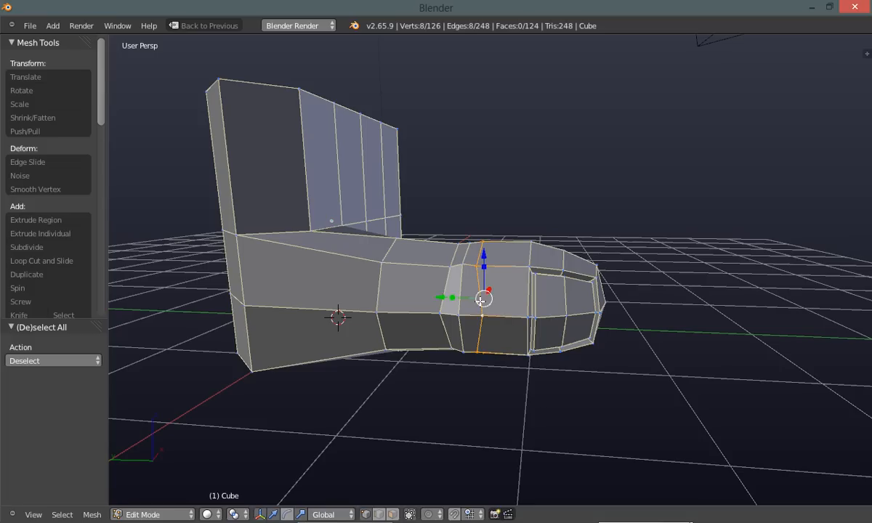
{"action": "key", "text": "s"}
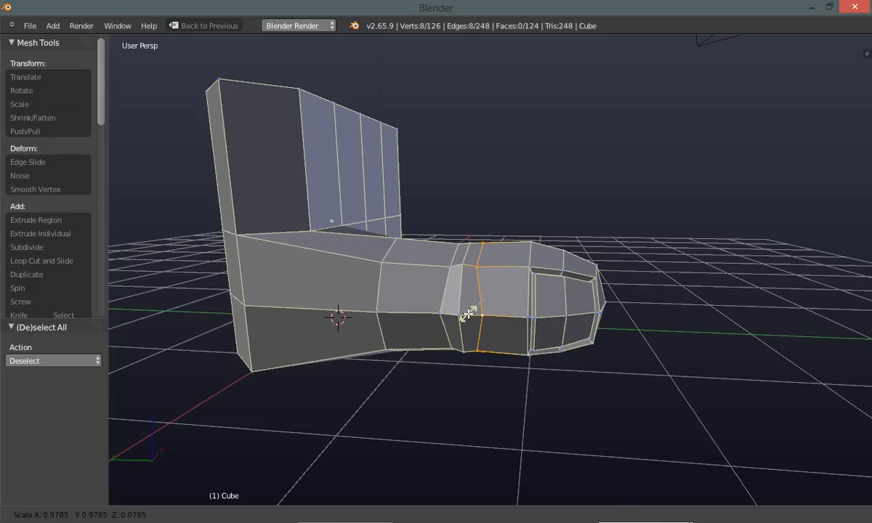
{"action": "left_click", "coordinate": [469, 312]}
{"action": "key", "text": "a"}
Cut an edge loop around the protrusion near the main body and round it with the LoopTools Circle operation
{"action": "middle_click_drag", "start_coordinate": [378, 425], "coordinate": [444, 408]}
{"action": "middle_click_drag", "start_coordinate": [481, 391], "coordinate": [406, 415]}
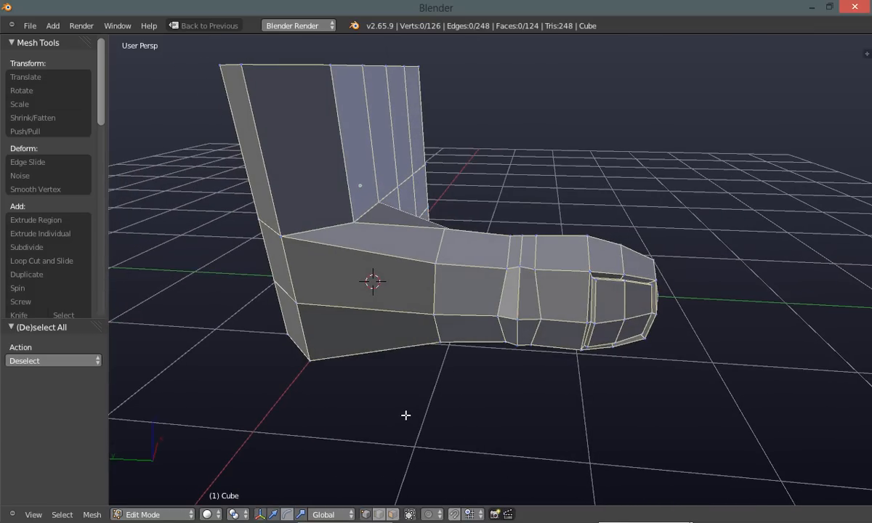
{"action": "left_click", "coordinate": [72, 260]}
{"action": "left_click", "coordinate": [366, 263]}
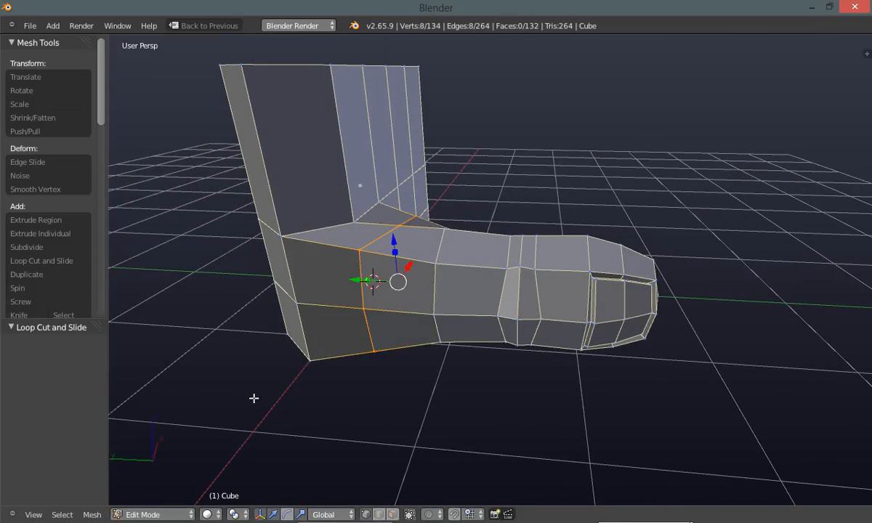
{"action": "key", "text": "w"}
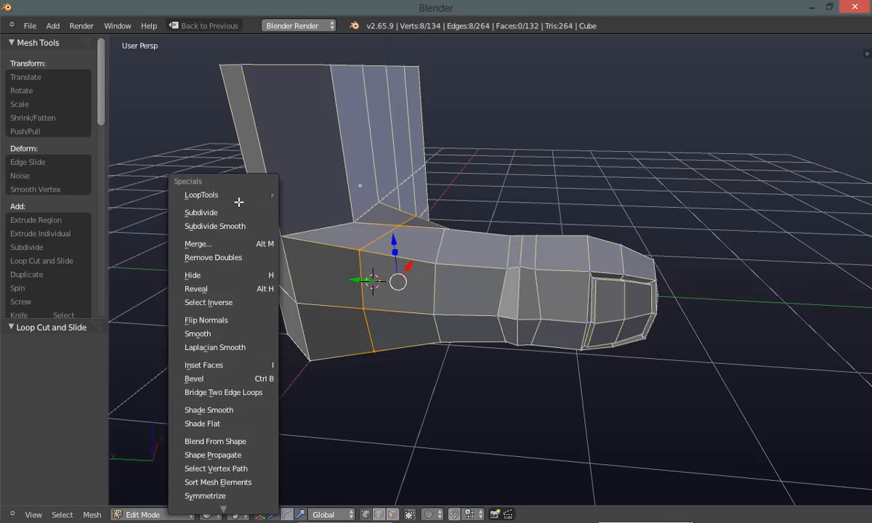
{"action": "mouse_move", "coordinate": [239, 196]}
{"action": "left_click", "coordinate": [304, 209]}
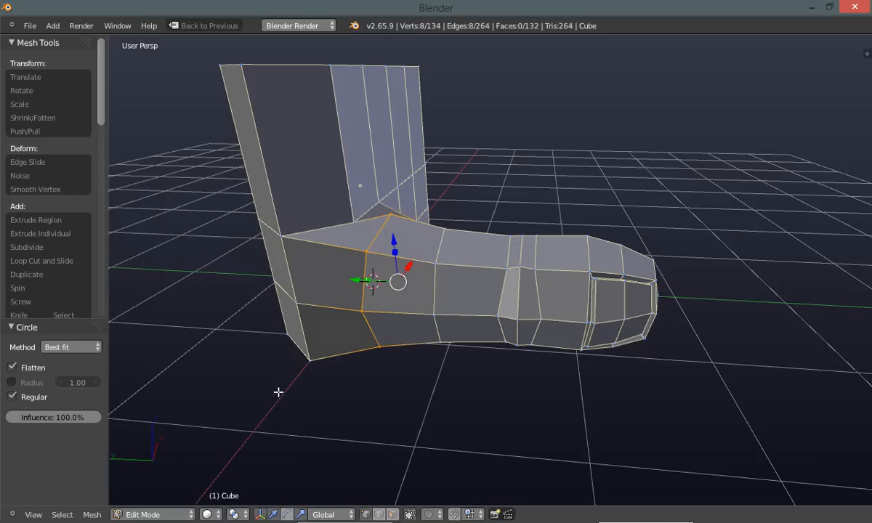
{"action": "key", "text": "a"}
Raise the top vertex where the protrusion meets the main body along the Z axis
{"action": "middle_click_drag", "start_coordinate": [265, 395], "coordinate": [348, 292]}
{"action": "right_click", "coordinate": [388, 293]}
{"action": "left_click_drag", "start_coordinate": [389, 259], "coordinate": [381, 218]}
{"action": "key", "text": "a"}
Move the middle side vertex at the body's lower corner about -0.037 along the X axis
{"action": "middle_click_drag", "start_coordinate": [261, 359], "coordinate": [414, 311]}
{"action": "right_click", "coordinate": [234, 336]}
{"action": "scroll", "coordinate": [232, 374], "scroll_direction": "up", "scroll_amount": 2}
{"action": "key", "text": "g"}
{"action": "key", "text": "x"}
{"action": "left_click", "coordinate": [253, 392]}
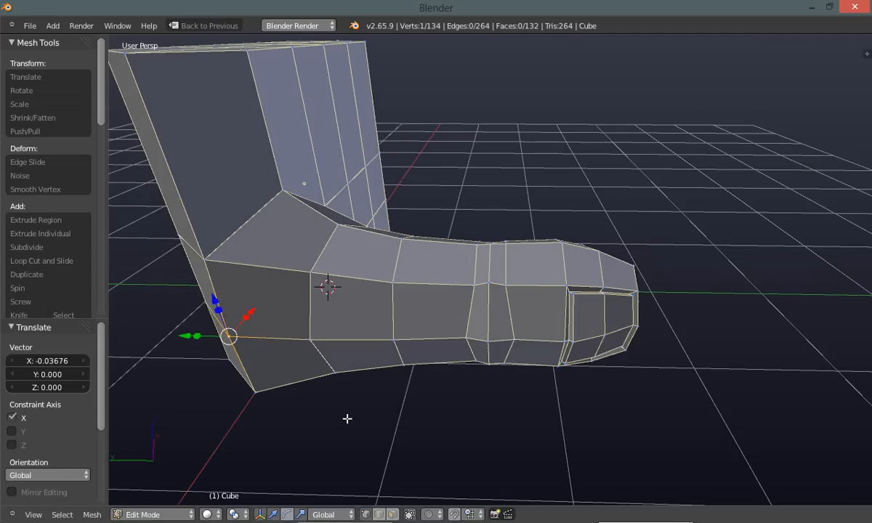
{"action": "key", "text": "a"}
Lower the vertex above it on the body's corner edge slightly along the Z axis
{"action": "middle_click_drag", "start_coordinate": [276, 418], "coordinate": [269, 369]}
{"action": "right_click", "coordinate": [221, 261]}
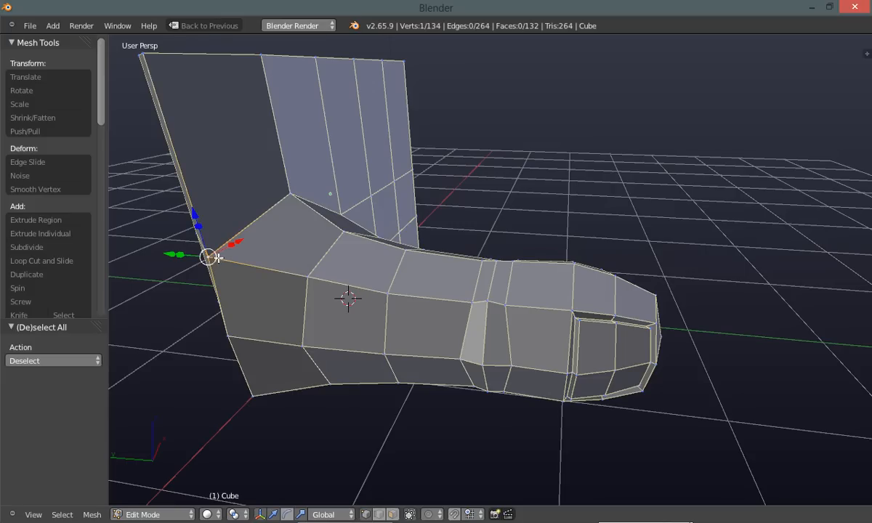
{"action": "left_click_drag", "start_coordinate": [197, 220], "coordinate": [198, 223]}
{"action": "key", "text": "a"}
Shift the inner vertex where the protrusion joins the body's front face along X toward the body's centre
{"action": "middle_click_drag", "start_coordinate": [414, 432], "coordinate": [469, 316]}
{"action": "right_click", "coordinate": [463, 317]}
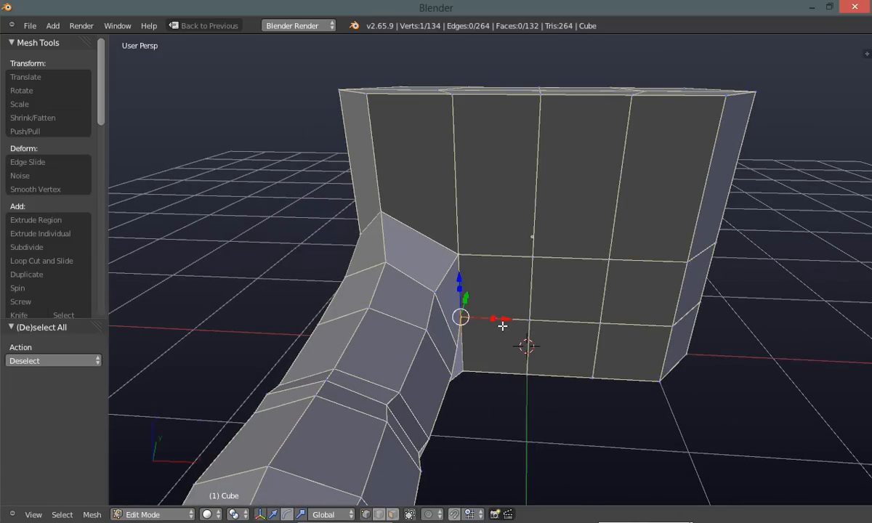
{"action": "left_click_drag", "start_coordinate": [507, 319], "coordinate": [522, 321]}
{"action": "key", "text": "a"}
Select the middle side vertex of the new loop near the body and snap the 3D cursor to it
{"action": "middle_click_drag", "start_coordinate": [204, 307], "coordinate": [371, 342]}
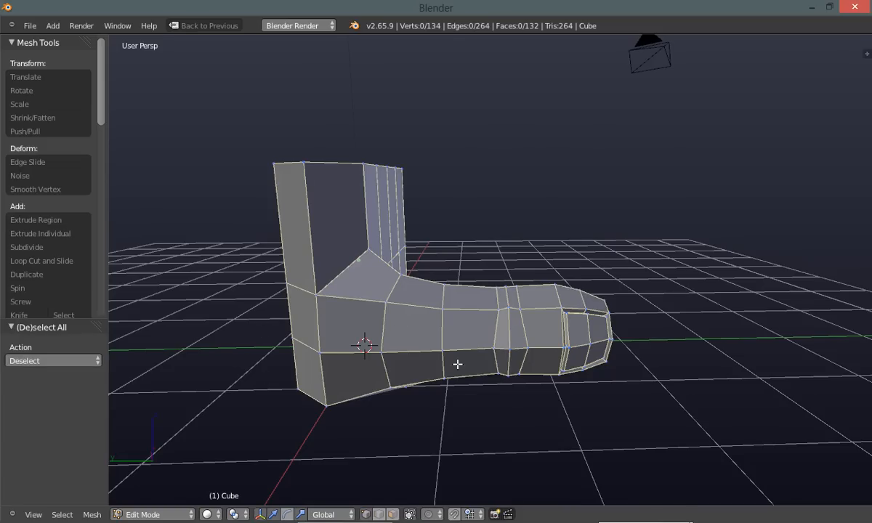
{"action": "mouse_move", "coordinate": [385, 347]}
{"action": "middle_mouse_down"}
{"action": "mouse_move", "coordinate": [419, 348]}
{"action": "mouse_move", "coordinate": [405, 357]}
{"action": "mouse_move", "coordinate": [397, 344]}
{"action": "mouse_move", "coordinate": [401, 380]}
{"action": "mouse_move", "coordinate": [423, 367]}
{"action": "mouse_move", "coordinate": [399, 356]}
{"action": "middle_mouse_up"}
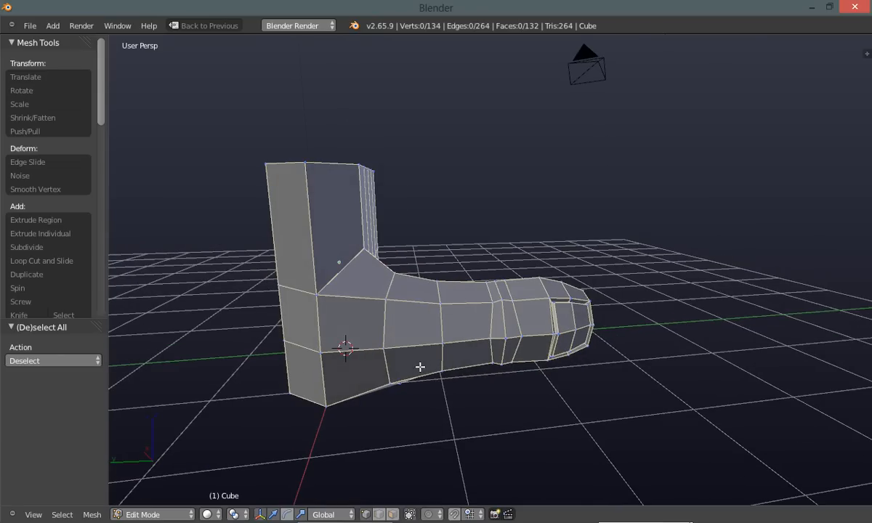
{"action": "right_click", "coordinate": [383, 351]}
{"action": "scroll", "coordinate": [362, 409], "scroll_direction": "up", "scroll_amount": 3}
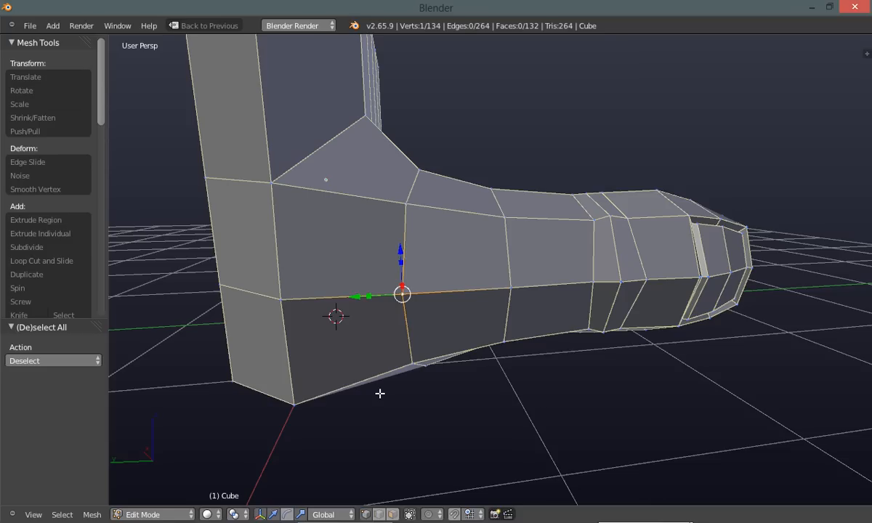
{"action": "key", "text": "space"}
{"action": "mouse_move", "coordinate": [380, 393]}
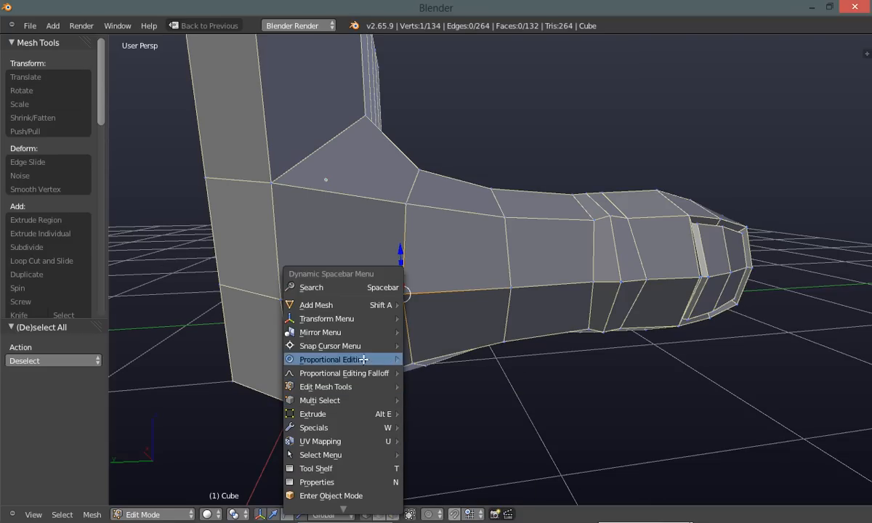
{"action": "mouse_move", "coordinate": [365, 346]}
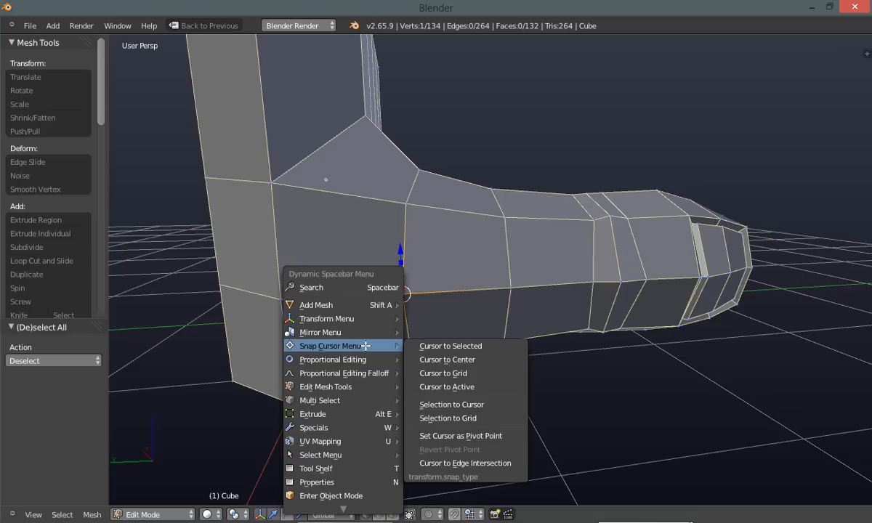
{"action": "left_click", "coordinate": [448, 346]}
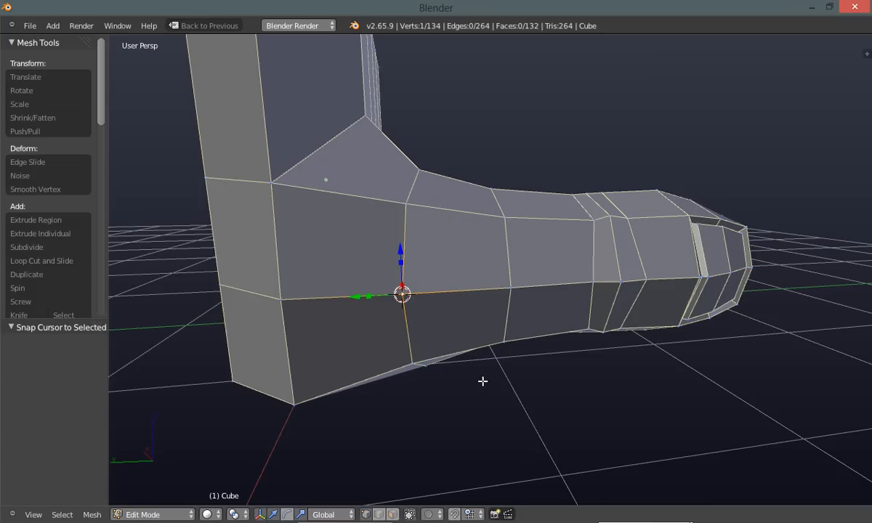
Set the 3D cursor at the protrusion's side vertex as the pivot point
{"action": "middle_click_drag", "start_coordinate": [482, 380], "coordinate": [463, 399]}
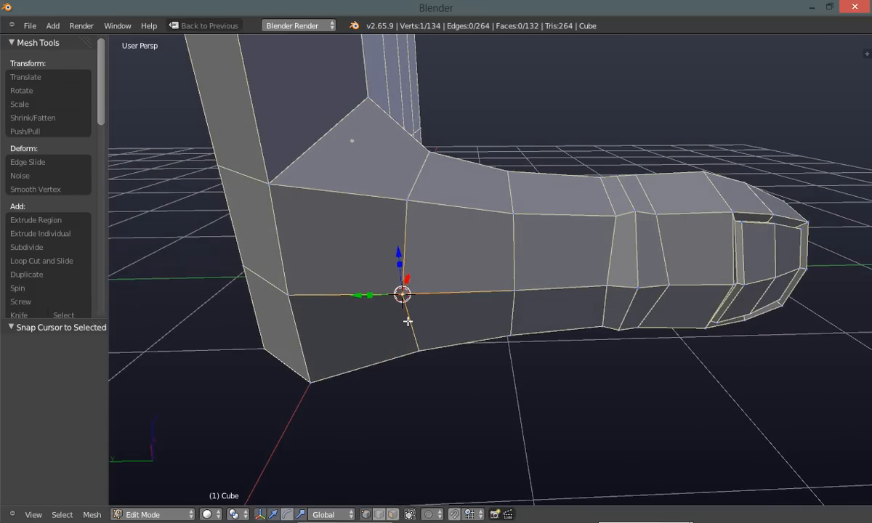
{"action": "middle_click_drag", "start_coordinate": [416, 419], "coordinate": [465, 392]}
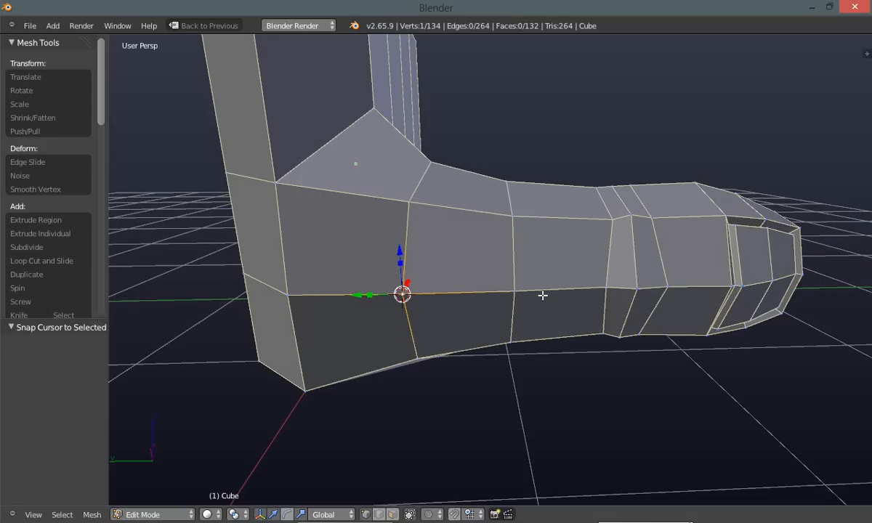
{"action": "key", "text": "space"}
{"action": "mouse_move", "coordinate": [544, 287]}
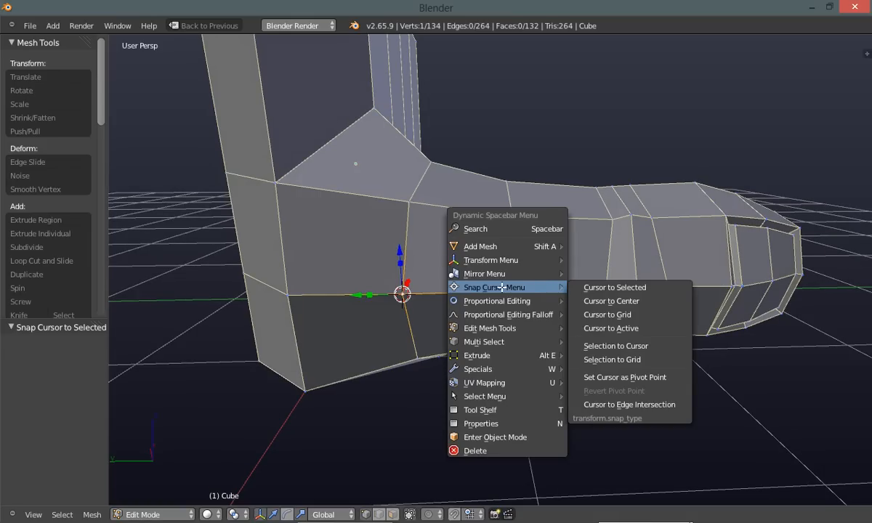
{"action": "left_click", "coordinate": [674, 378]}
{"action": "middle_click_drag", "start_coordinate": [658, 395], "coordinate": [582, 373]}
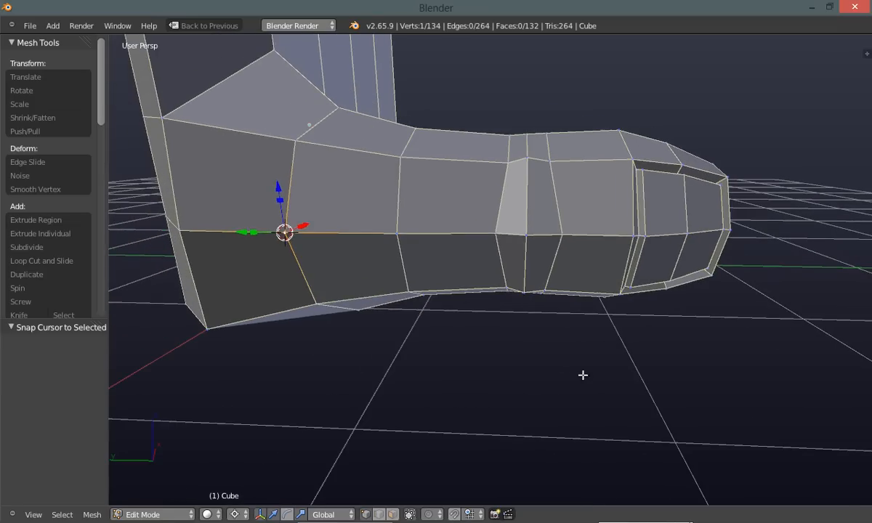
Clear the selection and lasso-select the protrusion's whole front part through to its far side, from the joint ring to the tip
{"action": "key", "text": "a"}
{"action": "middle_click_drag", "start_coordinate": [476, 425], "coordinate": [422, 445]}
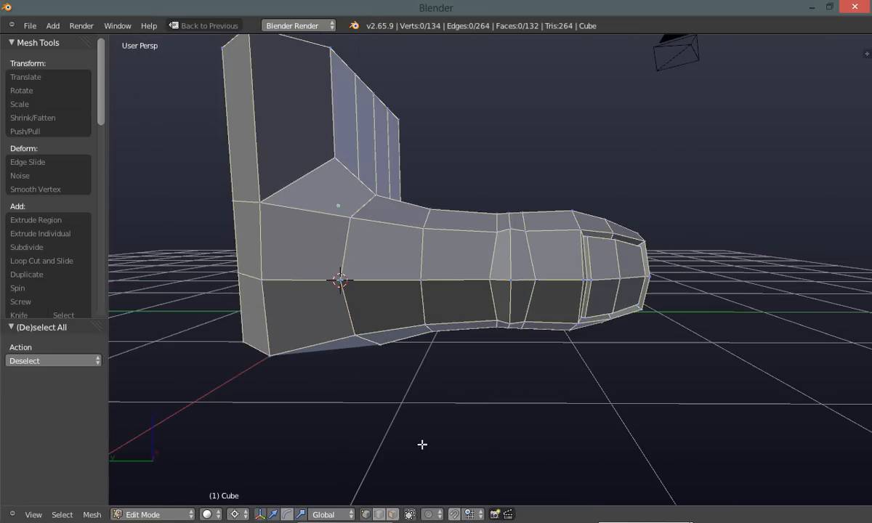
{"action": "left_click", "coordinate": [410, 515]}
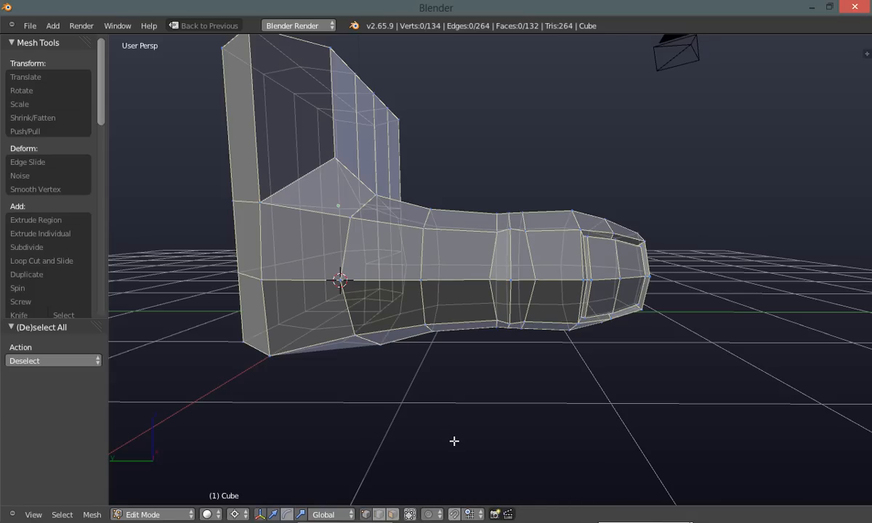
{"action": "scroll", "coordinate": [426, 412], "scroll_direction": "up", "scroll_amount": 2}
{"action": "mouse_move", "coordinate": [467, 428]}
{"action": "middle_mouse_down"}
{"action": "mouse_move", "coordinate": [462, 436]}
{"action": "mouse_move", "coordinate": [473, 426]}
{"action": "middle_mouse_up"}
{"action": "scroll", "coordinate": [466, 433], "scroll_direction": "down", "scroll_amount": 2}
{"action": "scroll", "coordinate": [466, 433], "scroll_direction": "up", "scroll_amount": 2}
{"action": "scroll", "coordinate": [472, 426], "scroll_direction": "down", "scroll_amount": 2}
{"action": "mouse_move", "coordinate": [454, 378]}
{"action": "left_mouse_down", "text": "ctrl"}
{"action": "mouse_move", "coordinate": [712, 206]}
{"action": "mouse_move", "coordinate": [487, 160]}
{"action": "mouse_move", "coordinate": [467, 167]}
{"action": "mouse_move", "coordinate": [452, 379]}
{"action": "left_mouse_up", "text": "ctrl"}
{"action": "mouse_move", "coordinate": [472, 410]}
{"action": "middle_mouse_down"}
{"action": "mouse_move", "coordinate": [476, 387]}
{"action": "mouse_move", "coordinate": [465, 405]}
{"action": "middle_mouse_up"}
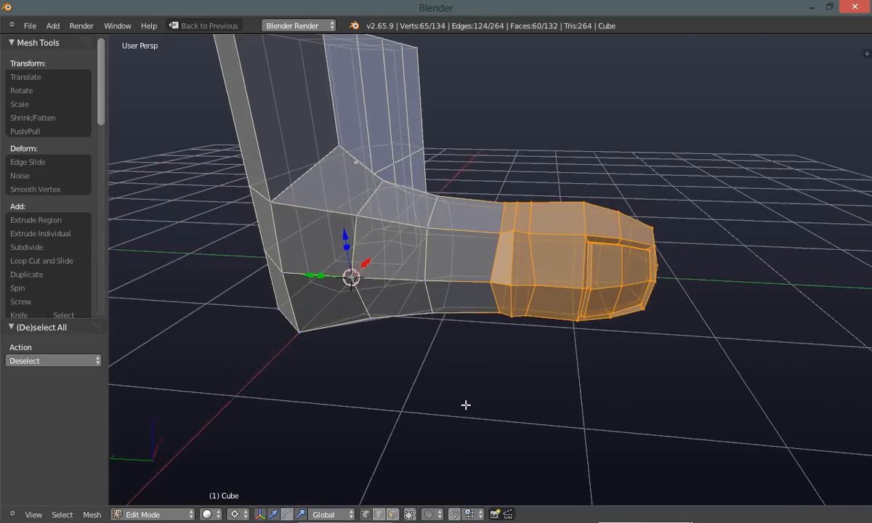
{"action": "left_click", "coordinate": [409, 514]}
{"action": "mouse_move", "coordinate": [467, 401]}
{"action": "middle_mouse_down"}
{"action": "mouse_move", "coordinate": [451, 411]}
{"action": "mouse_move", "coordinate": [452, 397]}
{"action": "mouse_move", "coordinate": [446, 409]}
{"action": "middle_mouse_up"}
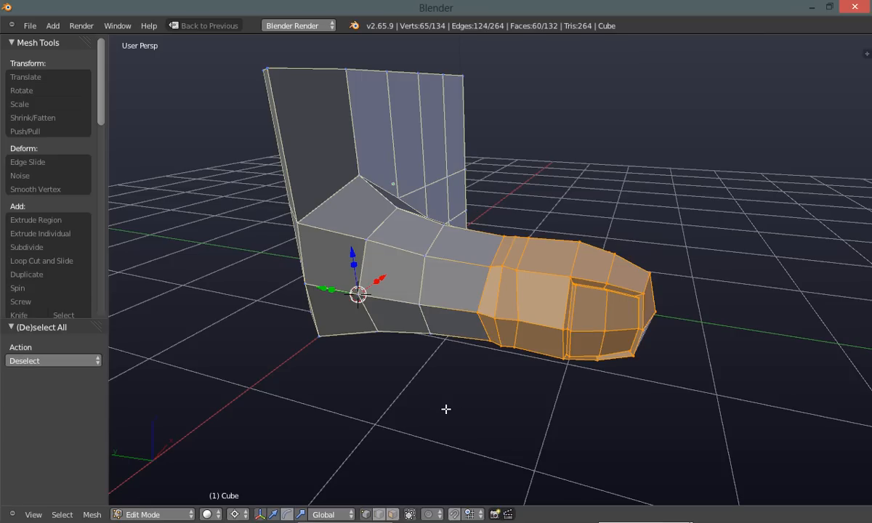
Grow the selection twice so it includes the protrusion up to the loop near the body
{"action": "key", "text": "ctrl+KP_Add"}
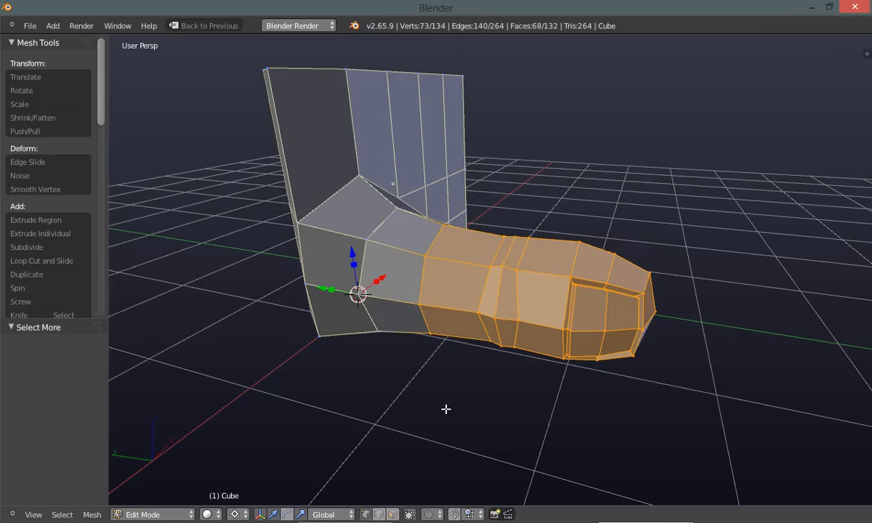
{"action": "key", "text": "ctrl+KP_Add"}
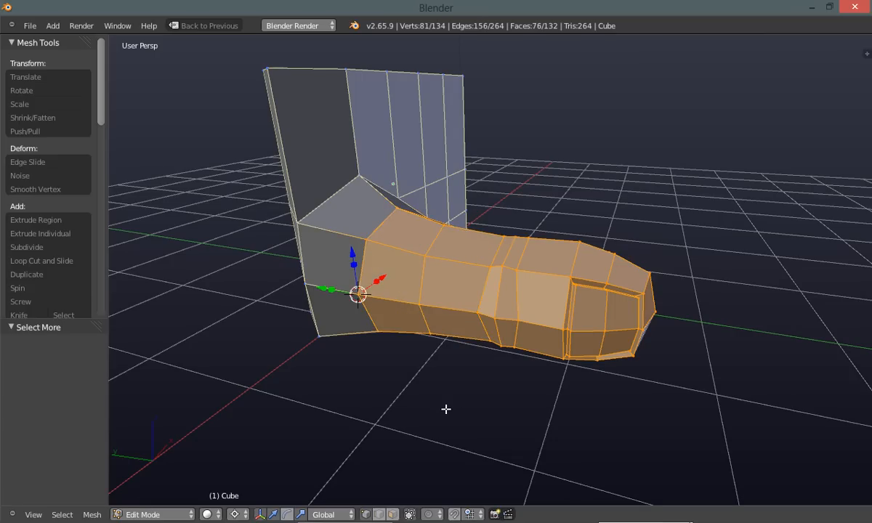
Rotate the selected protrusion about -11.7° around the X axis using the 3D cursor pivot
{"action": "middle_click_drag", "start_coordinate": [444, 407], "coordinate": [492, 386]}
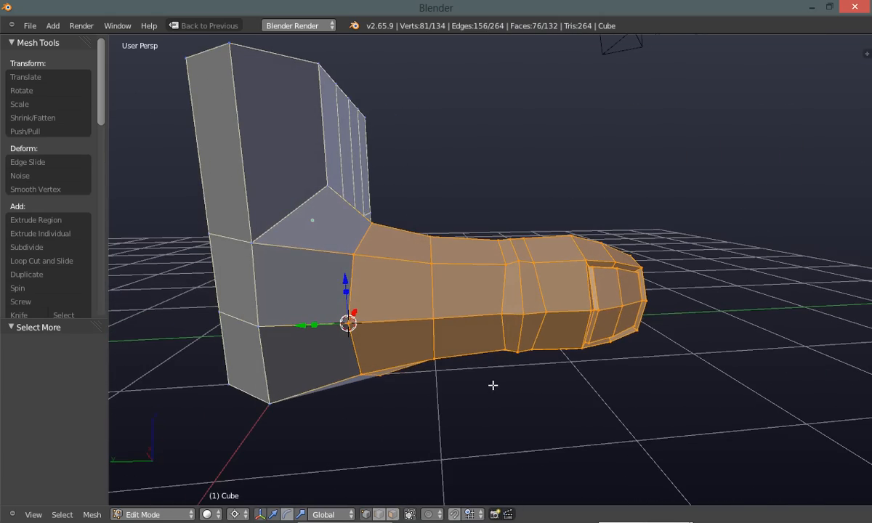
{"action": "key", "text": "ctrl+space"}
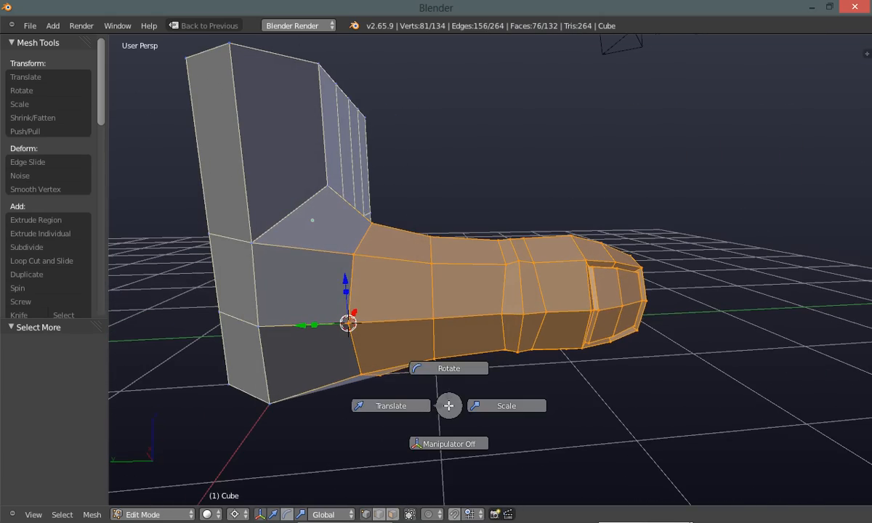
{"action": "left_click", "coordinate": [430, 368]}
{"action": "middle_click_drag", "start_coordinate": [447, 403], "coordinate": [418, 389]}
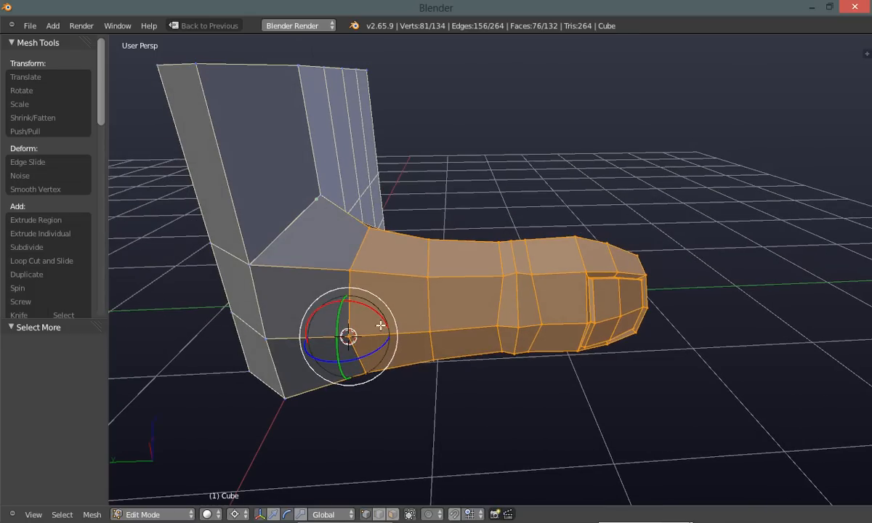
{"action": "left_click_drag", "start_coordinate": [372, 309], "coordinate": [372, 305]}
Rotate the selected protrusion about -43.8° around the Z axis
{"action": "middle_click_drag", "start_coordinate": [435, 399], "coordinate": [389, 369]}
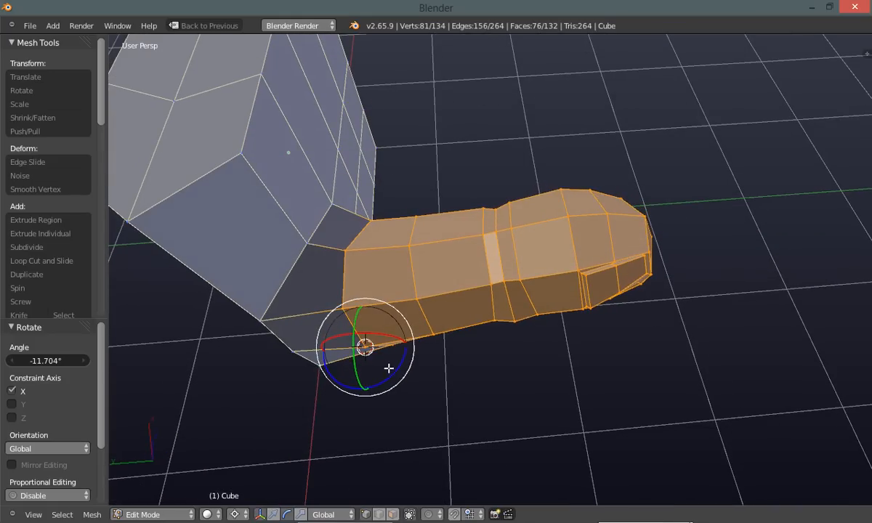
{"action": "key", "text": "r"}
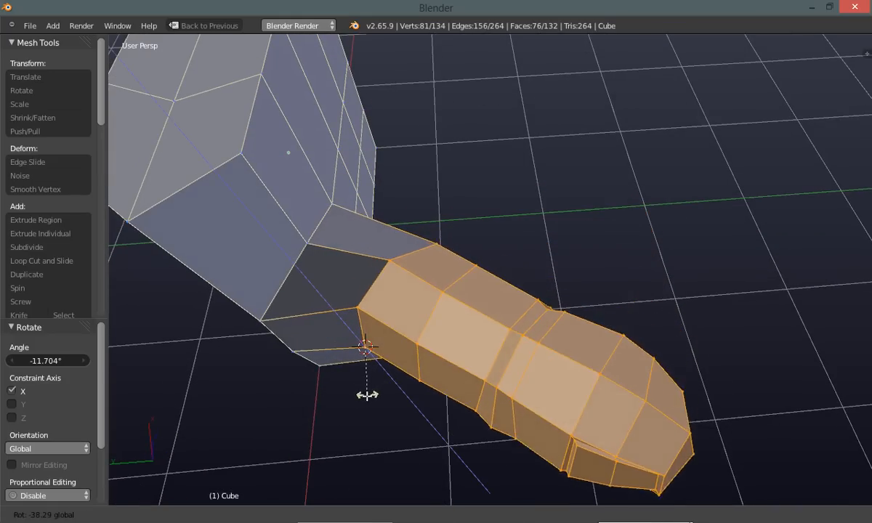
{"action": "left_click", "coordinate": [363, 396]}
Move the selected protrusion about -0.171 in X, 0.173 in Y and -0.136 in Z
{"action": "middle_click_drag", "start_coordinate": [325, 425], "coordinate": [357, 361]}
{"action": "key", "text": "ctrl+space"}
{"action": "left_click", "coordinate": [357, 367]}
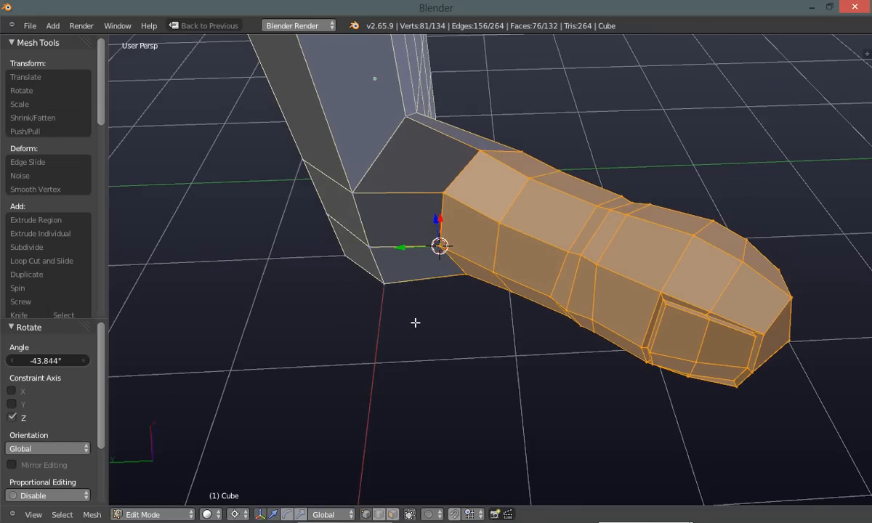
{"action": "key", "text": "g"}
{"action": "left_click", "coordinate": [391, 354]}
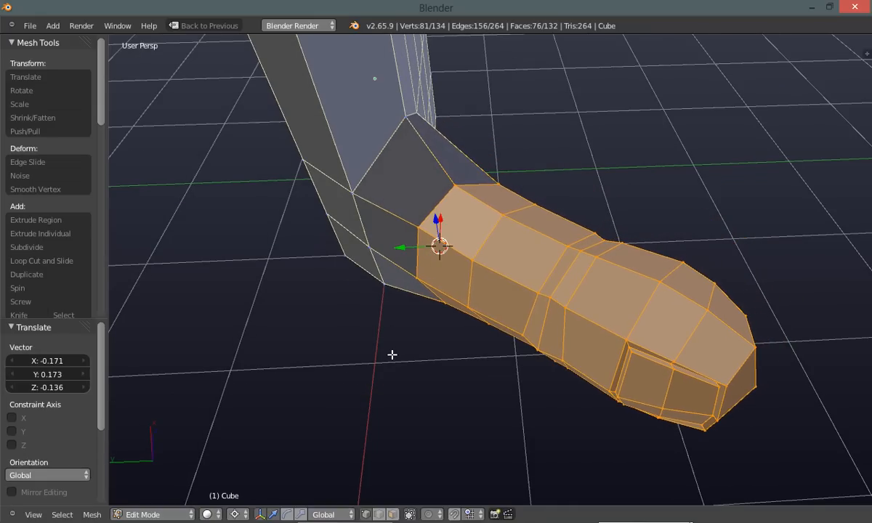
Rotate the selected protrusion a further -13.8° or so around the Z axis
{"action": "middle_click_drag", "start_coordinate": [346, 390], "coordinate": [451, 376]}
{"action": "scroll", "coordinate": [440, 299], "scroll_direction": "down", "scroll_amount": 3}
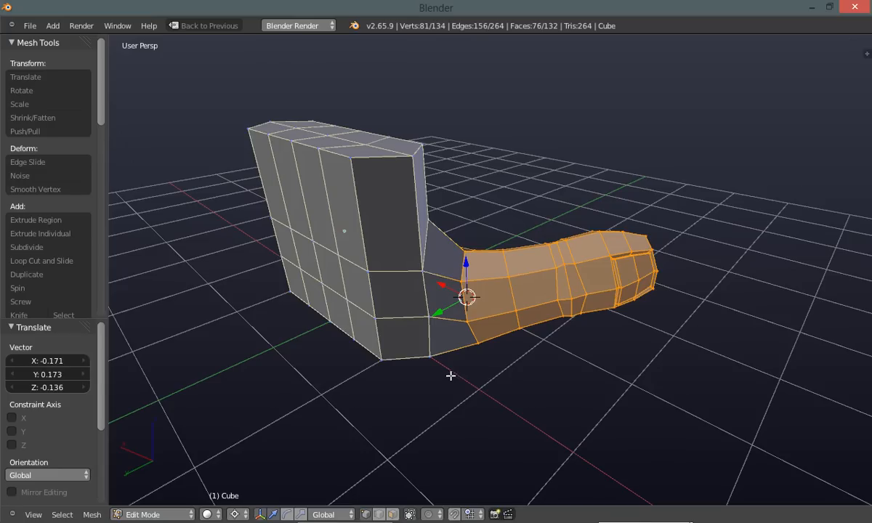
{"action": "key", "text": "ctrl+space"}
{"action": "left_click", "coordinate": [452, 331]}
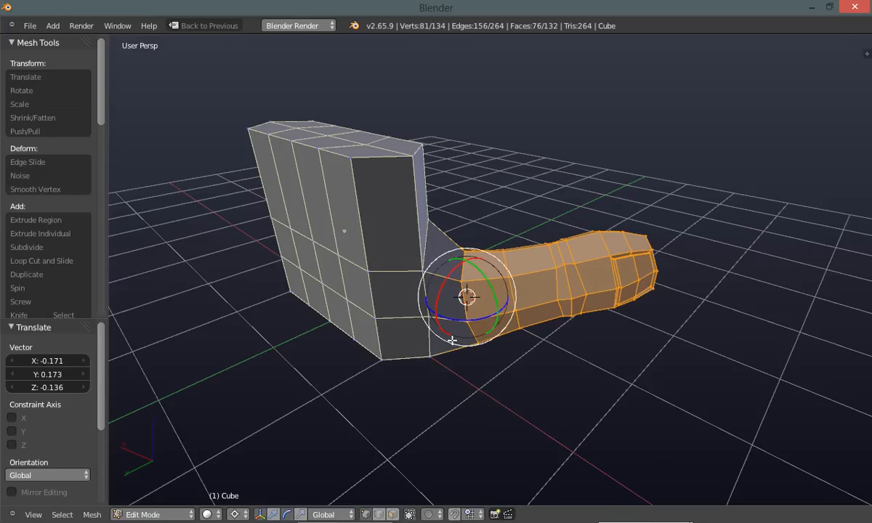
{"action": "left_click_drag", "start_coordinate": [484, 317], "coordinate": [479, 318]}
Move the selected protrusion slightly along the Y axis toward the body, and clear the selection
{"action": "key", "text": "ctrl+space"}
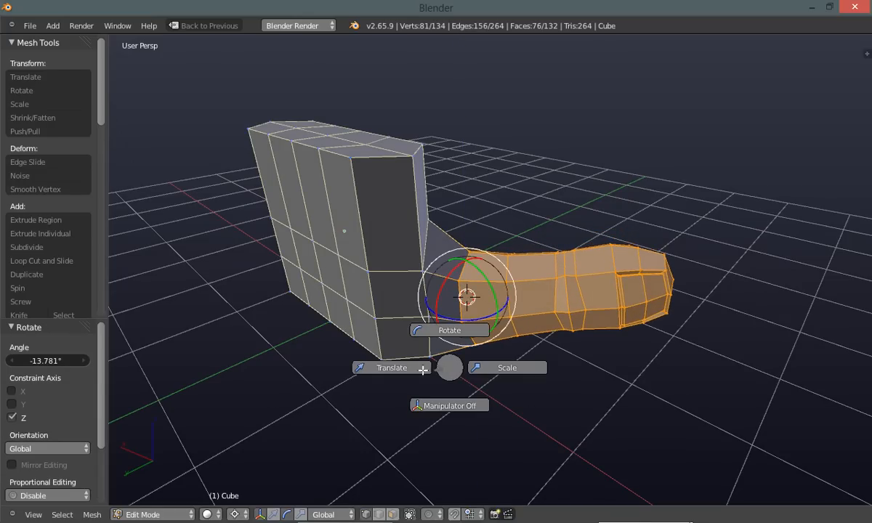
{"action": "left_click", "coordinate": [423, 369]}
{"action": "middle_click_drag", "start_coordinate": [436, 370], "coordinate": [428, 390]}
{"action": "left_click_drag", "start_coordinate": [440, 311], "coordinate": [430, 322]}
{"action": "key", "text": "a"}
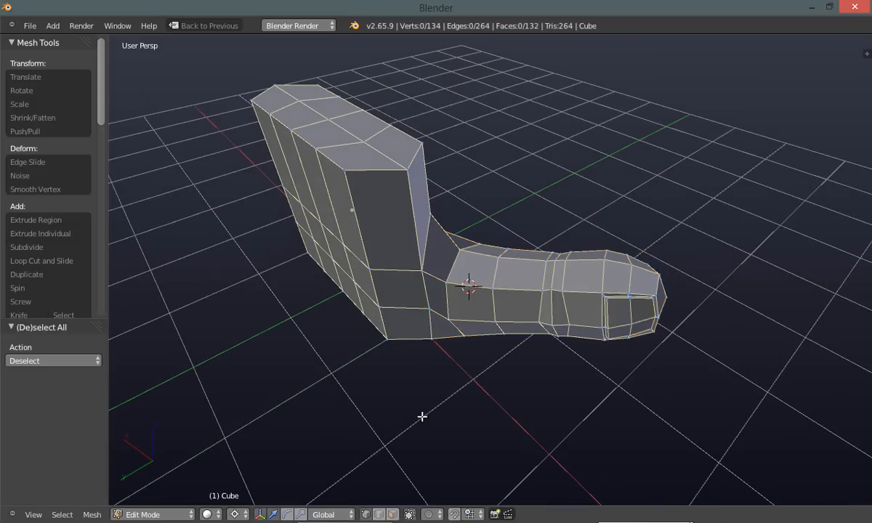
Select the top vertex where the protrusion meets the body and revert the pivot point from the 3D cursor
{"action": "middle_click_drag", "start_coordinate": [430, 374], "coordinate": [515, 288]}
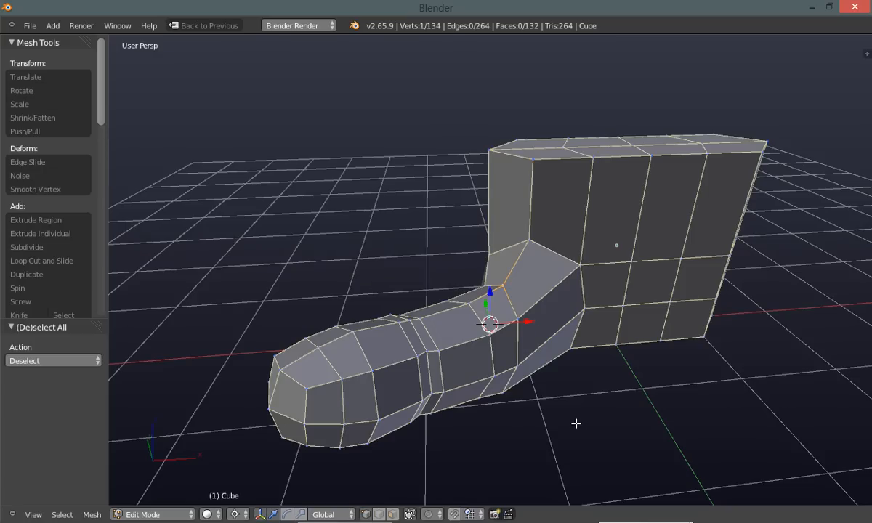
{"action": "key", "text": "space"}
{"action": "mouse_move", "coordinate": [572, 427]}
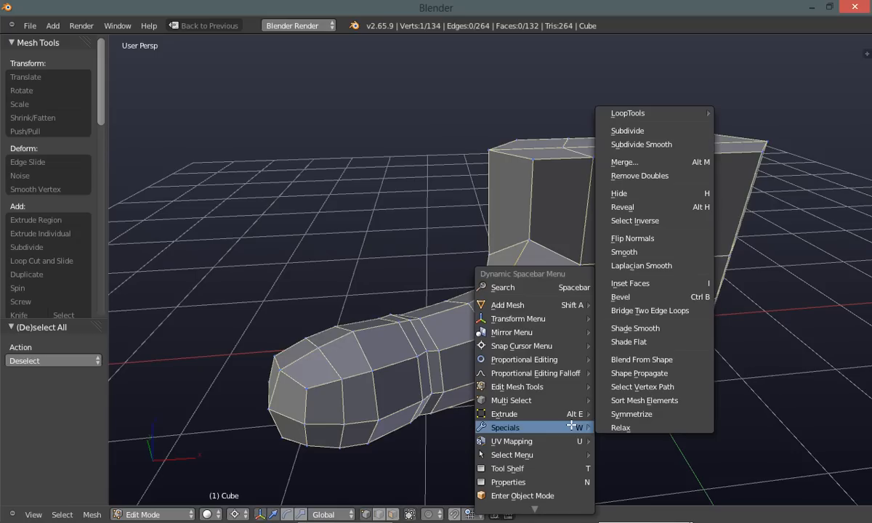
{"action": "mouse_move", "coordinate": [565, 348]}
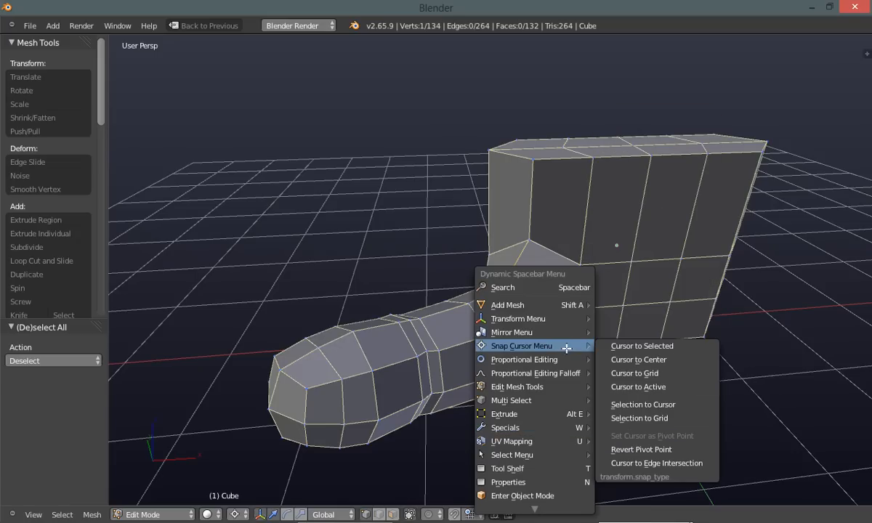
{"action": "left_click", "coordinate": [678, 450]}
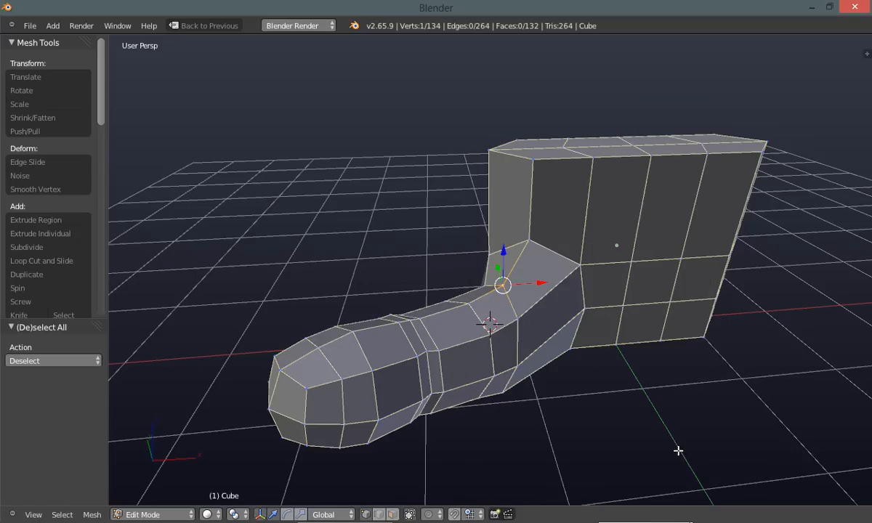
Raise the top vertex of the protrusion's base loop slightly along the Z axis
{"action": "middle_click_drag", "start_coordinate": [619, 438], "coordinate": [567, 442]}
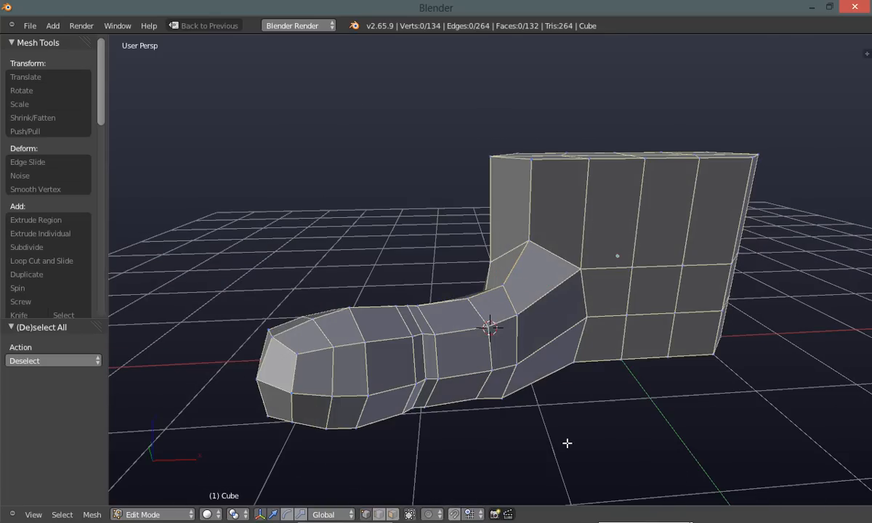
{"action": "right_click", "coordinate": [502, 287]}
{"action": "left_click_drag", "start_coordinate": [505, 248], "coordinate": [505, 238]}
Raise the upper side vertex of the protrusion's base loop about 0.107 and the one below it about 0.149 along Z
{"action": "middle_click_drag", "start_coordinate": [375, 262], "coordinate": [587, 246]}
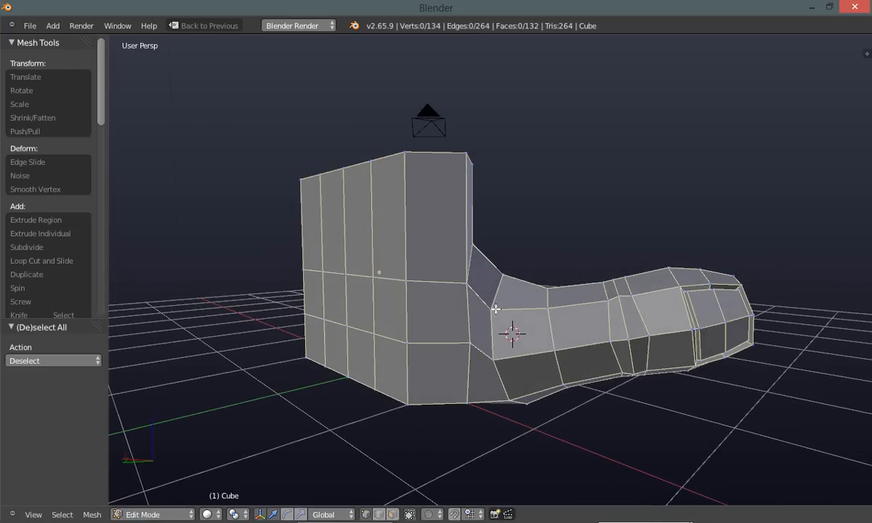
{"action": "left_click_drag", "start_coordinate": [492, 266], "coordinate": [491, 253]}
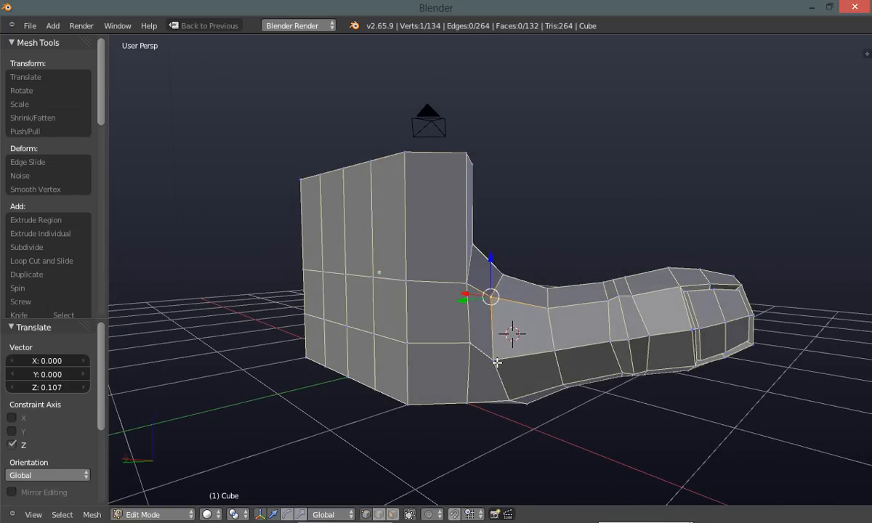
{"action": "left_click_drag", "start_coordinate": [493, 321], "coordinate": [497, 306]}
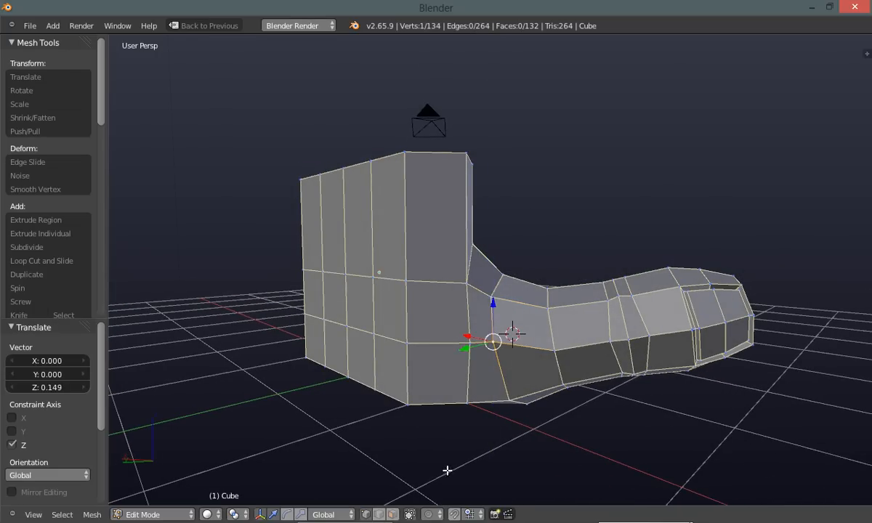
{"action": "key", "text": "a"}
Shift the lower middle vertex on the body's corner edge beside the protrusion slightly outward
{"action": "middle_click_drag", "start_coordinate": [433, 461], "coordinate": [505, 361]}
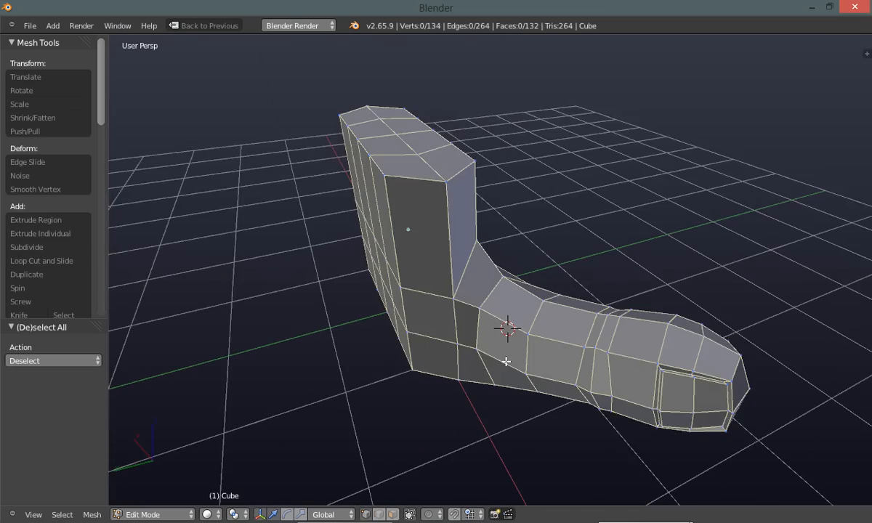
{"action": "right_click", "coordinate": [452, 347]}
{"action": "middle_click_drag", "start_coordinate": [451, 347], "coordinate": [438, 413]}
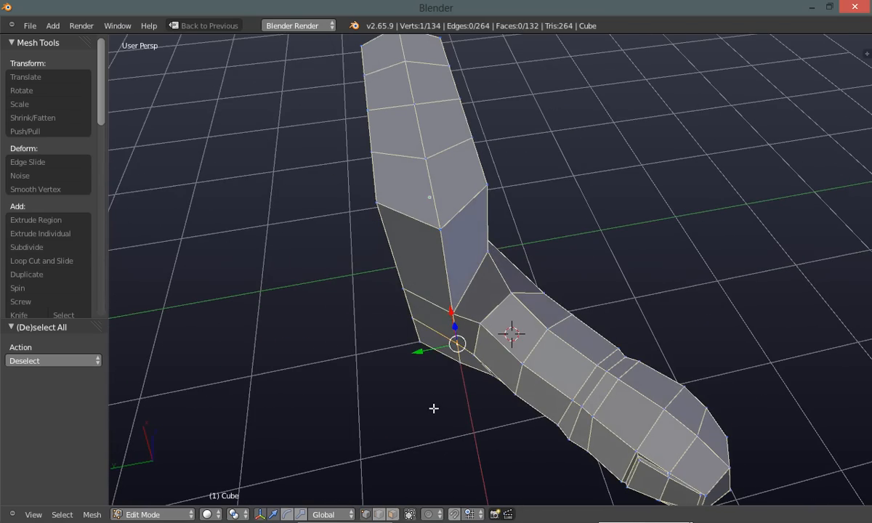
{"action": "key", "text": "g"}
{"action": "left_click", "coordinate": [426, 415]}
{"action": "key", "text": "a"}
Reposition the neighbouring middle side vertex on the protrusion's base loop to smooth the junction
{"action": "middle_click_drag", "start_coordinate": [352, 434], "coordinate": [481, 356]}
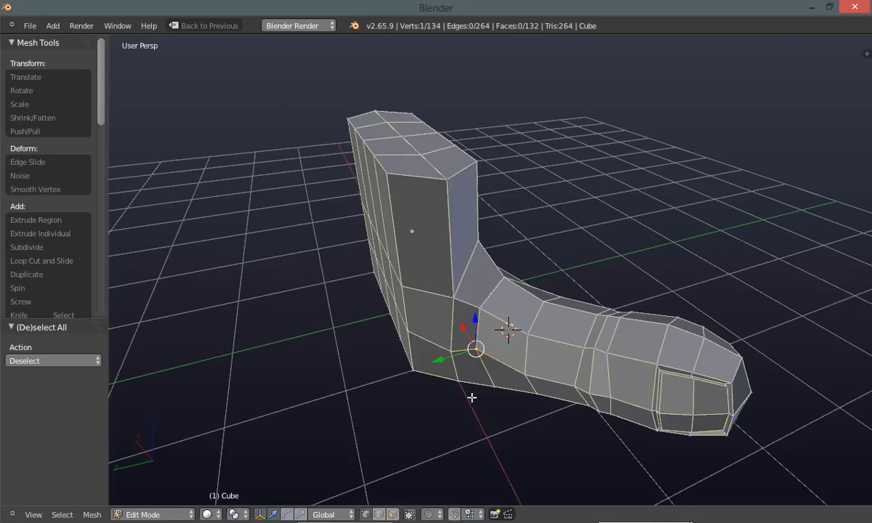
{"action": "key", "text": "g"}
{"action": "left_click", "coordinate": [436, 413]}
{"action": "key", "text": "a"}
Dissolve the four lengthwise centre edges running across the body's top face, using edge selection
{"action": "middle_click_drag", "start_coordinate": [438, 422], "coordinate": [501, 277]}
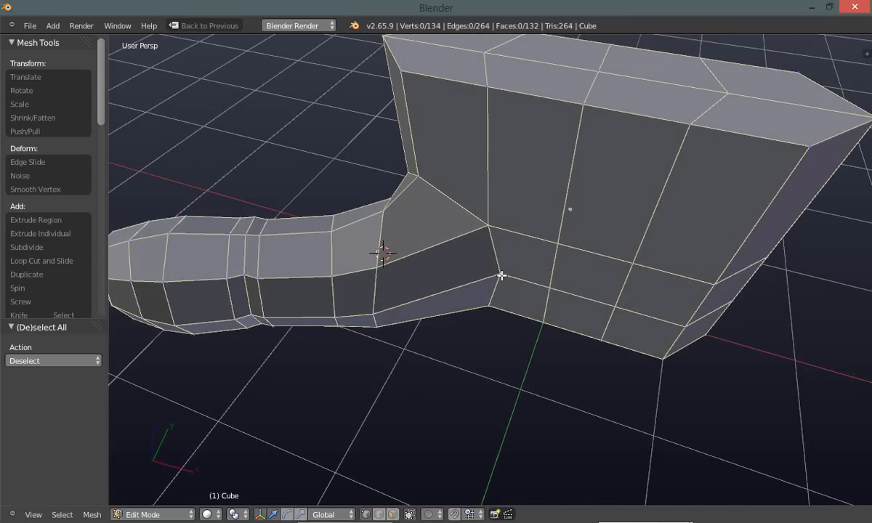
{"action": "key", "text": "a"}
{"action": "middle_click_drag", "start_coordinate": [439, 409], "coordinate": [510, 356]}
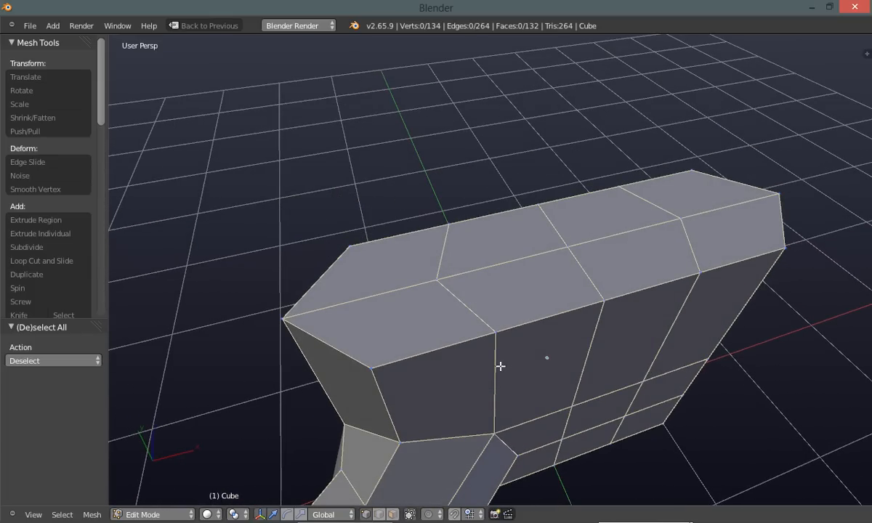
{"action": "key", "text": "ctrl+Tab"}
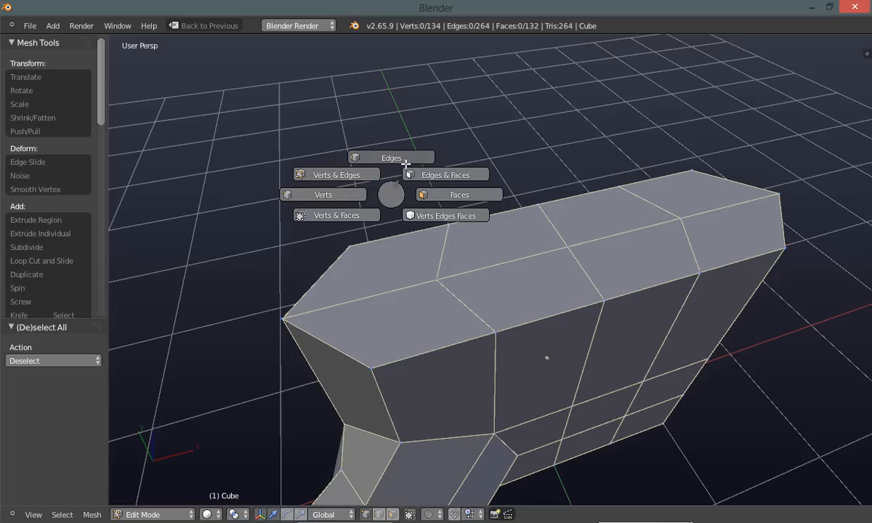
{"action": "left_click", "coordinate": [375, 162]}
{"action": "right_click", "coordinate": [391, 293]}
{"action": "right_click", "coordinate": [499, 265], "text": "shift"}
{"action": "right_click", "coordinate": [617, 238], "text": "shift"}
{"action": "right_click", "coordinate": [654, 226], "text": "shift"}
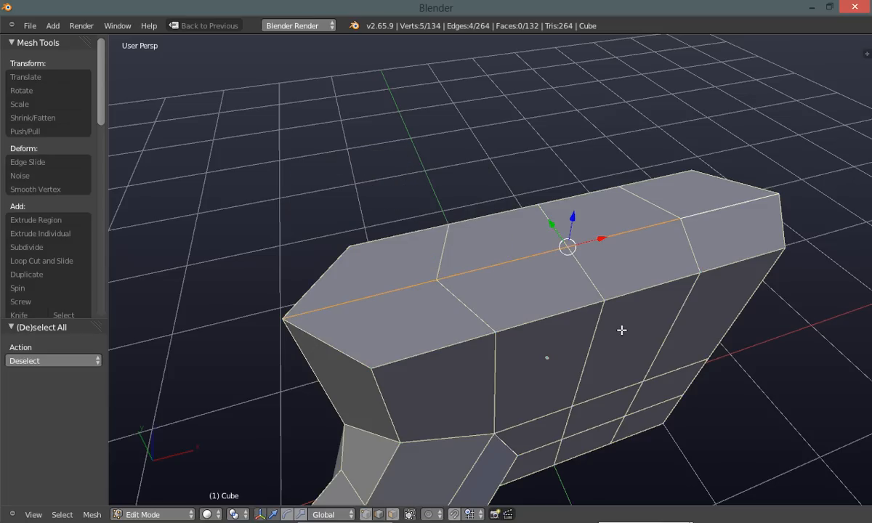
{"action": "key", "text": "x"}
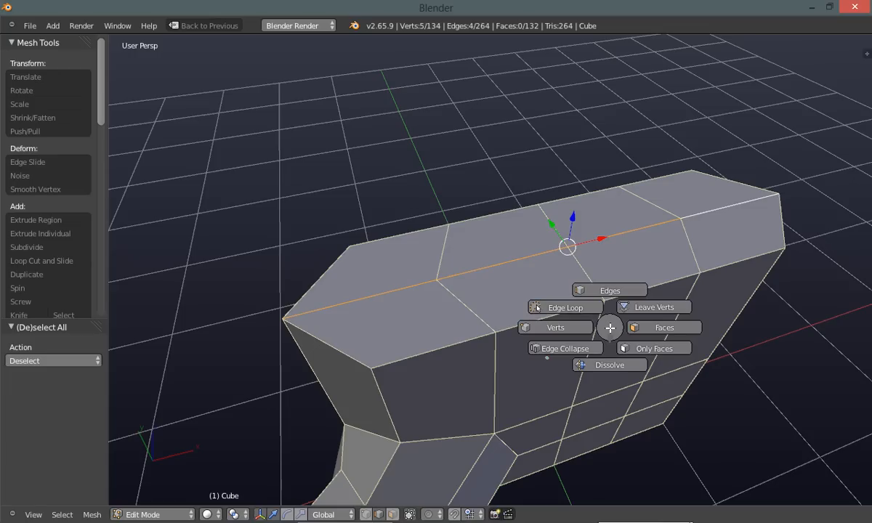
{"action": "left_click", "coordinate": [600, 366]}
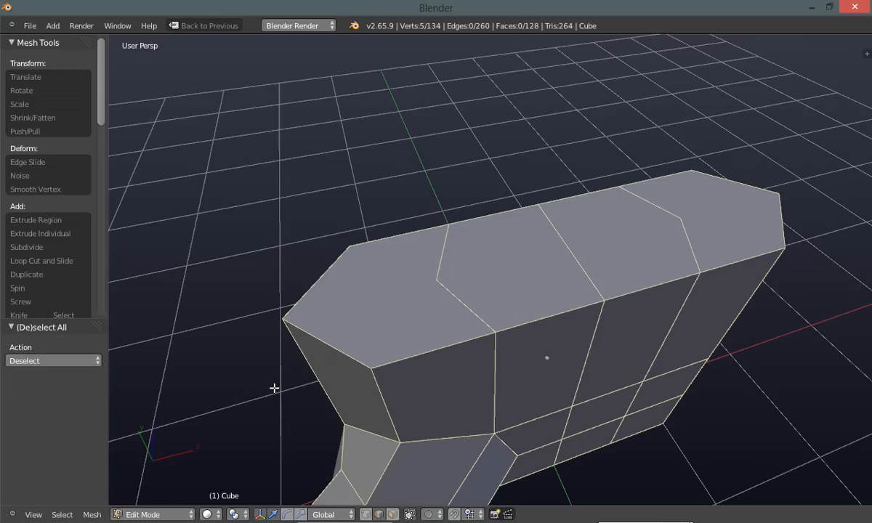
Extrude the body's four top faces individually by about 0.098, using face selection
{"action": "key", "text": "ctrl+Tab"}
{"action": "left_click", "coordinate": [228, 391]}
{"action": "key", "text": "a"}
{"action": "middle_click_drag", "start_coordinate": [553, 310], "coordinate": [528, 307], "text": "shift"}
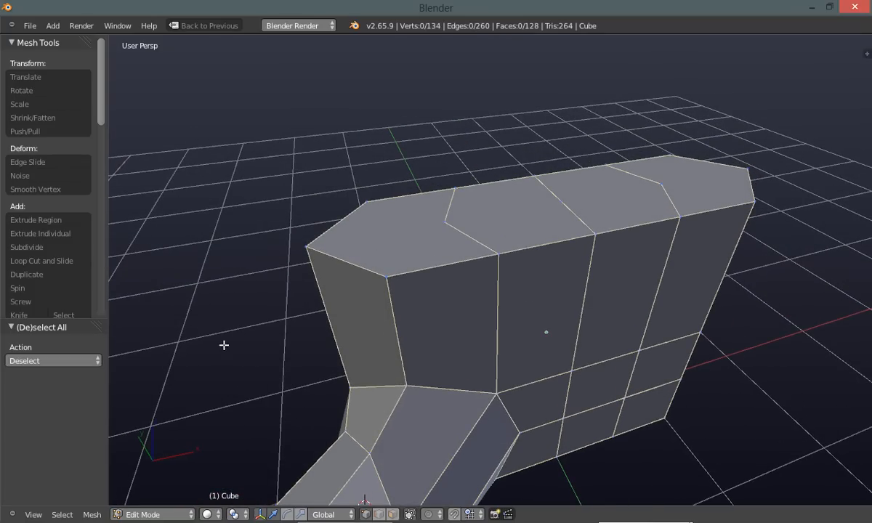
{"action": "key", "text": "ctrl+Tab"}
{"action": "left_click", "coordinate": [265, 323]}
{"action": "scroll", "coordinate": [271, 343], "scroll_direction": "up", "scroll_amount": 2}
{"action": "left_click", "coordinate": [372, 267]}
{"action": "left_click", "coordinate": [534, 240], "text": "shift"}
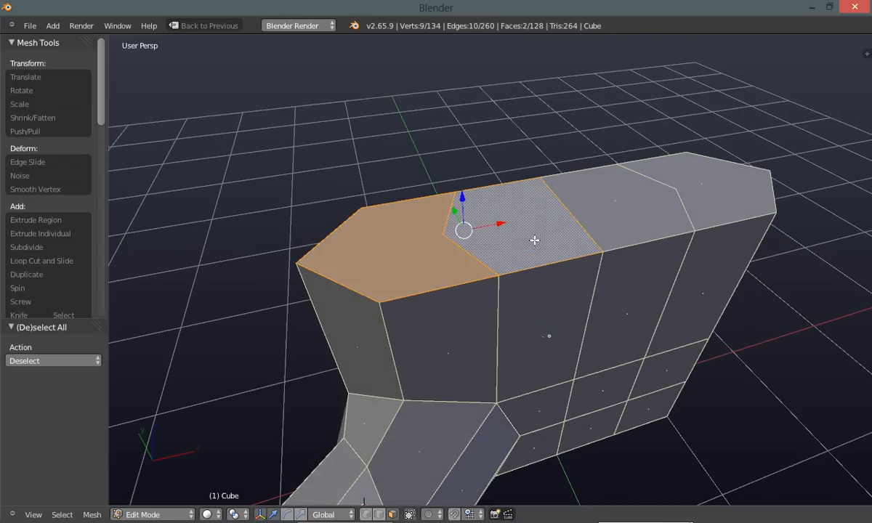
{"action": "left_click", "coordinate": [604, 220], "text": "shift"}
{"action": "left_click", "coordinate": [714, 185], "text": "shift"}
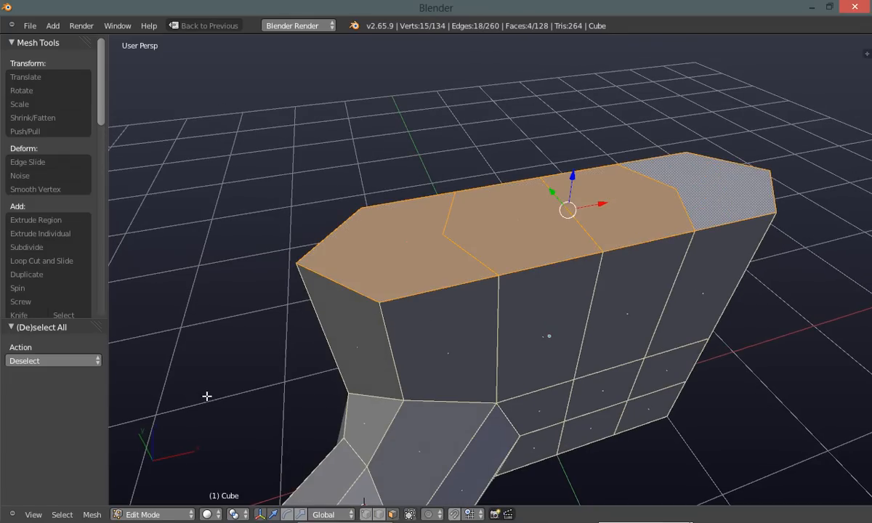
{"action": "middle_click_drag", "start_coordinate": [207, 396], "coordinate": [208, 384]}
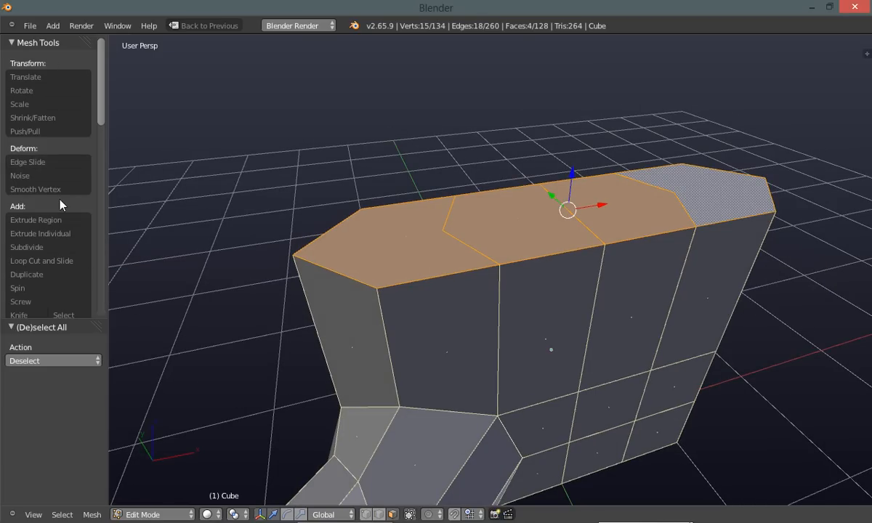
{"action": "left_click", "coordinate": [56, 234]}
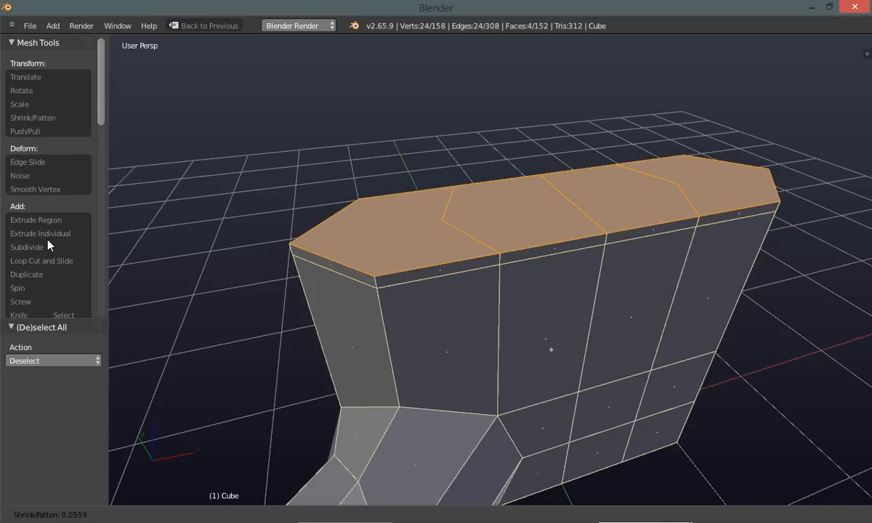
{"action": "left_click", "coordinate": [41, 244]}
Set the pivot point to Individual Origins and scale the four extruded top faces to 0.925 to open gaps between them
{"action": "mouse_move", "coordinate": [226, 351]}
{"action": "middle_mouse_down"}
{"action": "mouse_move", "coordinate": [218, 362]}
{"action": "mouse_move", "coordinate": [227, 334]}
{"action": "mouse_move", "coordinate": [223, 353]}
{"action": "middle_mouse_up"}
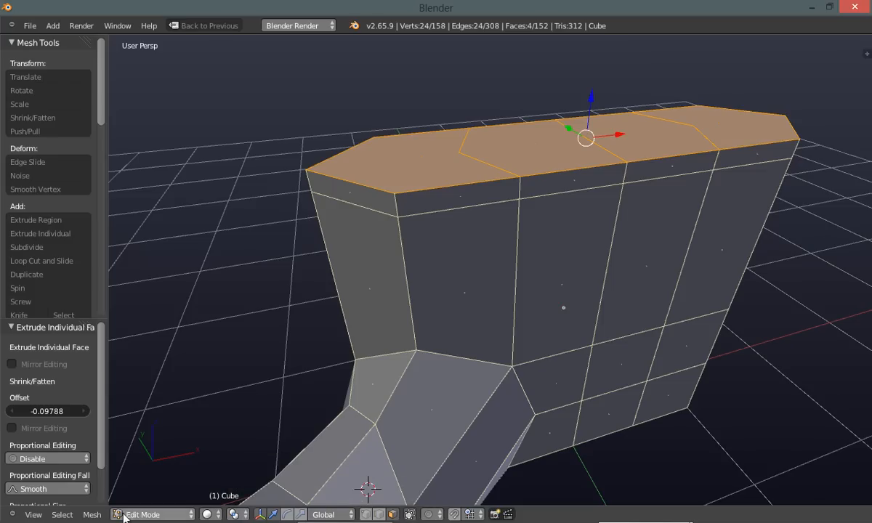
{"action": "left_click", "coordinate": [248, 515]}
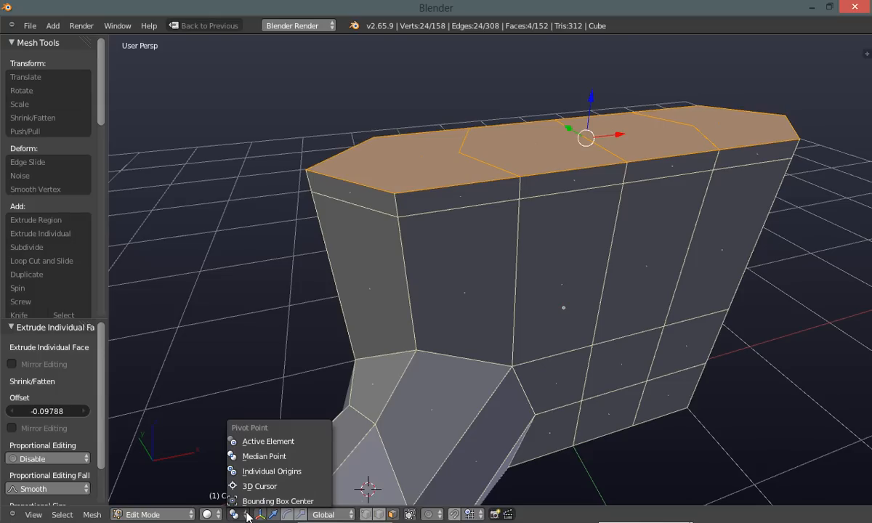
{"action": "left_click", "coordinate": [260, 473]}
{"action": "middle_click_drag", "start_coordinate": [246, 367], "coordinate": [248, 382]}
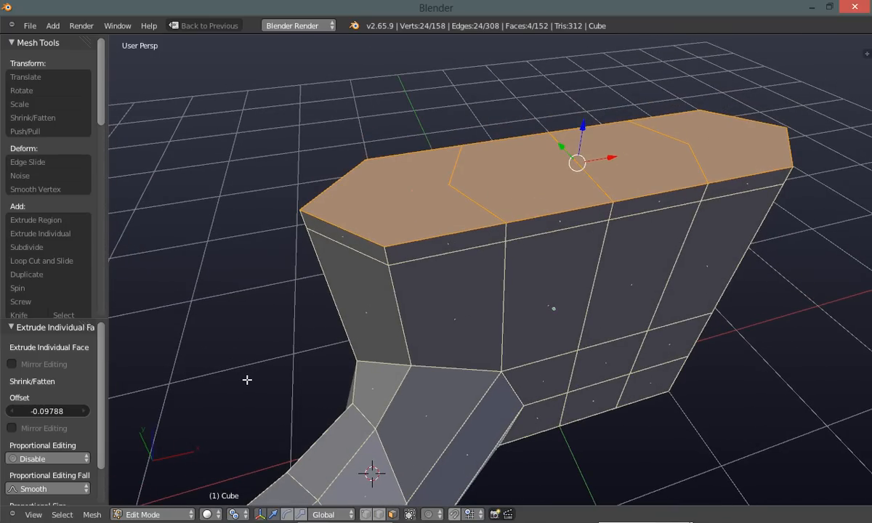
{"action": "key", "text": "s"}
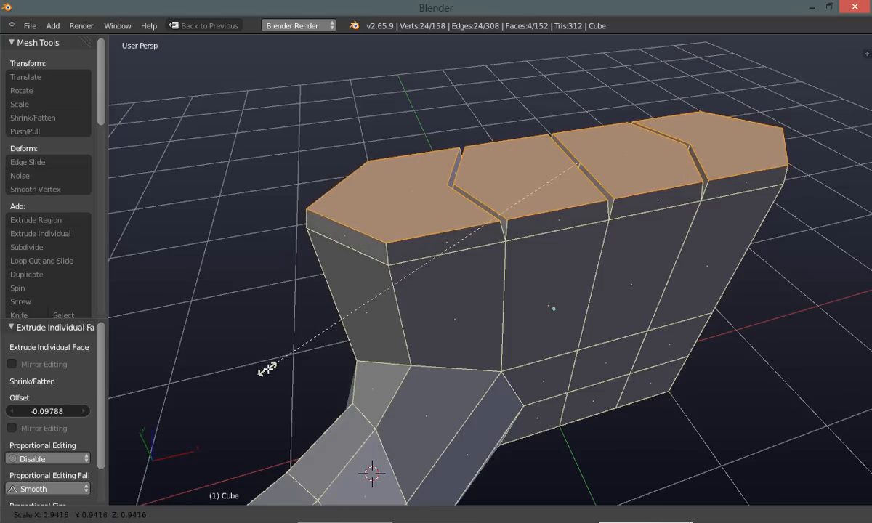
{"action": "left_click", "coordinate": [273, 366]}
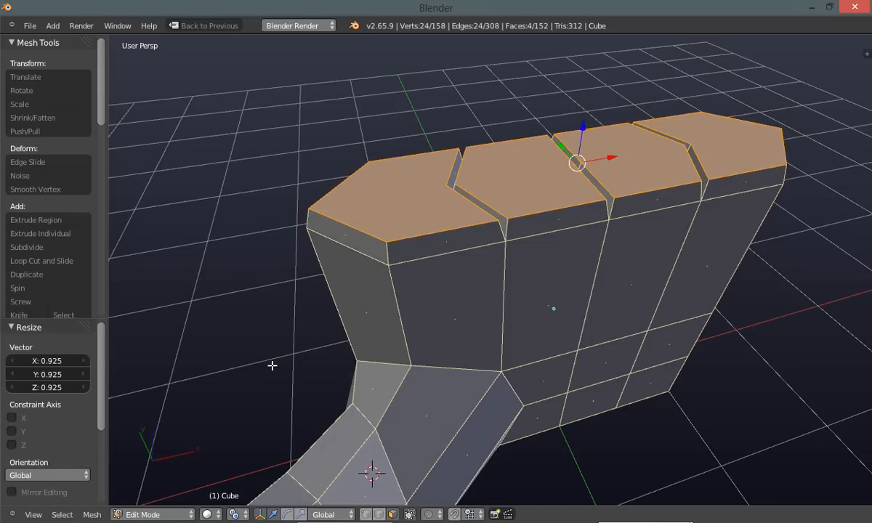
Set the pivot point to Median Point and clear the face selection
{"action": "left_click", "coordinate": [245, 515]}
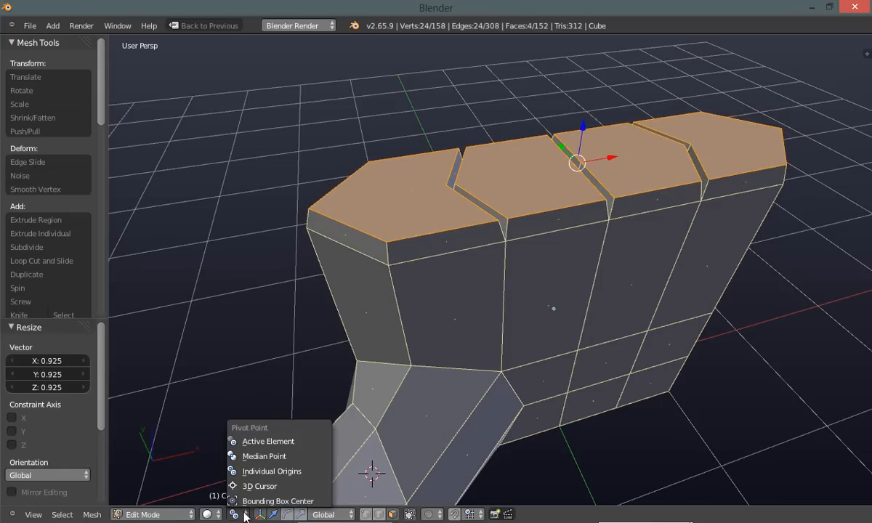
{"action": "left_click", "coordinate": [251, 456]}
{"action": "mouse_move", "coordinate": [269, 361]}
{"action": "middle_mouse_down"}
{"action": "mouse_move", "coordinate": [251, 349]}
{"action": "mouse_move", "coordinate": [267, 340]}
{"action": "mouse_move", "coordinate": [263, 362]}
{"action": "mouse_move", "coordinate": [251, 368]}
{"action": "mouse_move", "coordinate": [260, 368]}
{"action": "middle_mouse_up"}
{"action": "key", "text": "a"}
Connect the opposite centre vertices across each of the two raised top segments nearest the thumb with a new edge
{"action": "key", "text": "ctrl+Tab"}
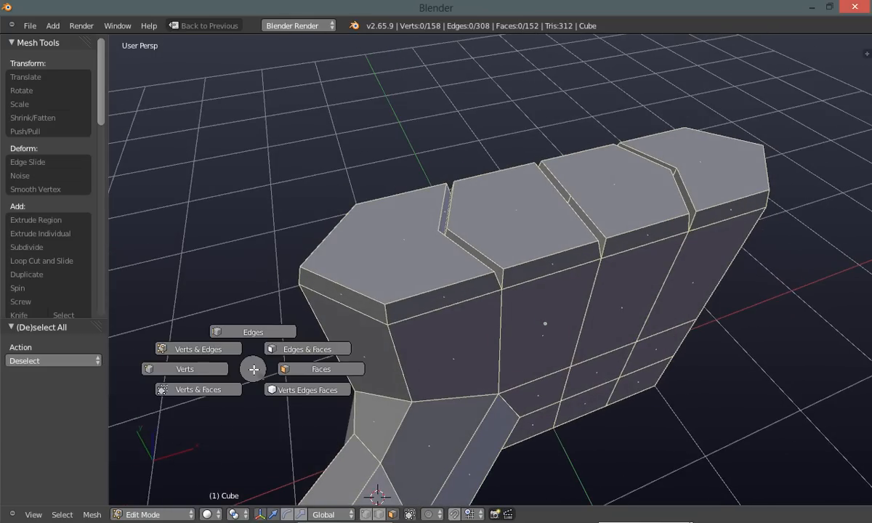
{"action": "left_click", "coordinate": [200, 372]}
{"action": "mouse_move", "coordinate": [252, 356]}
{"action": "middle_mouse_down"}
{"action": "mouse_move", "coordinate": [265, 331]}
{"action": "mouse_move", "coordinate": [244, 355]}
{"action": "middle_mouse_up"}
{"action": "right_click", "coordinate": [246, 334]}
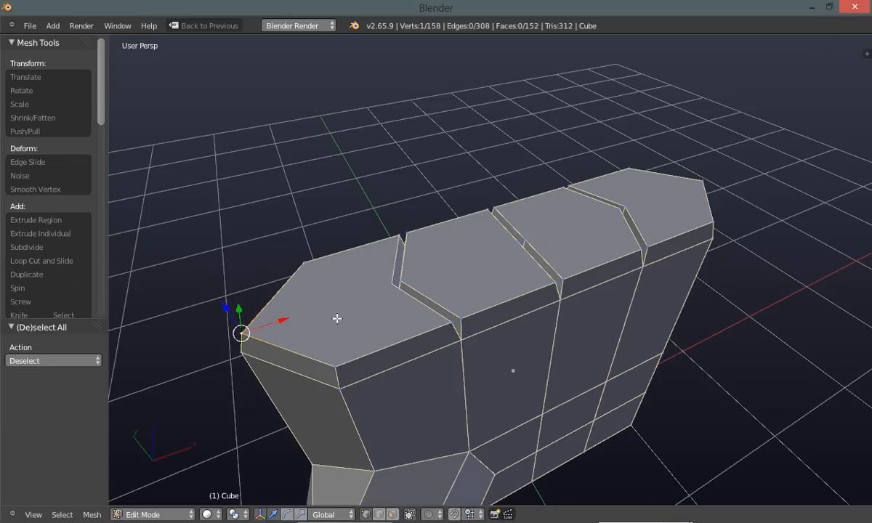
{"action": "right_click", "coordinate": [390, 283], "text": "shift"}
{"action": "right_click", "coordinate": [401, 280], "text": "shift"}
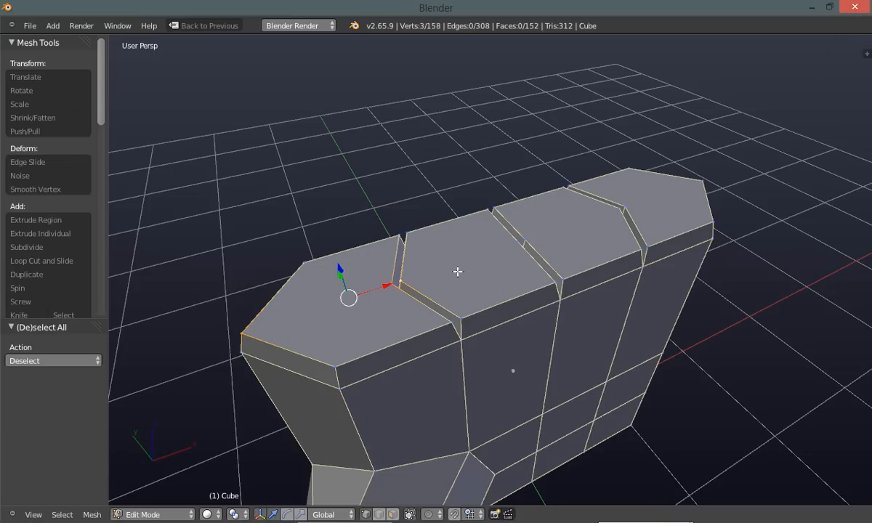
{"action": "right_click", "coordinate": [513, 247], "text": "shift"}
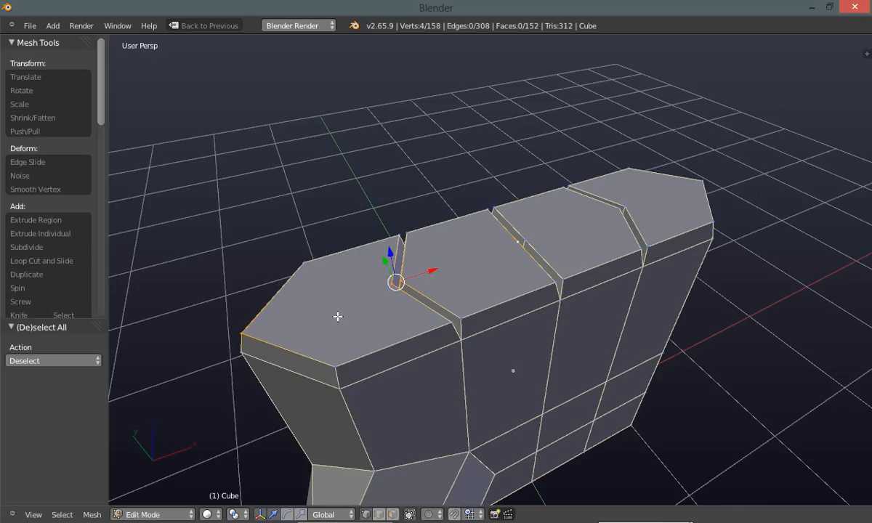
{"action": "key", "text": "j"}
{"action": "key", "text": "a"}
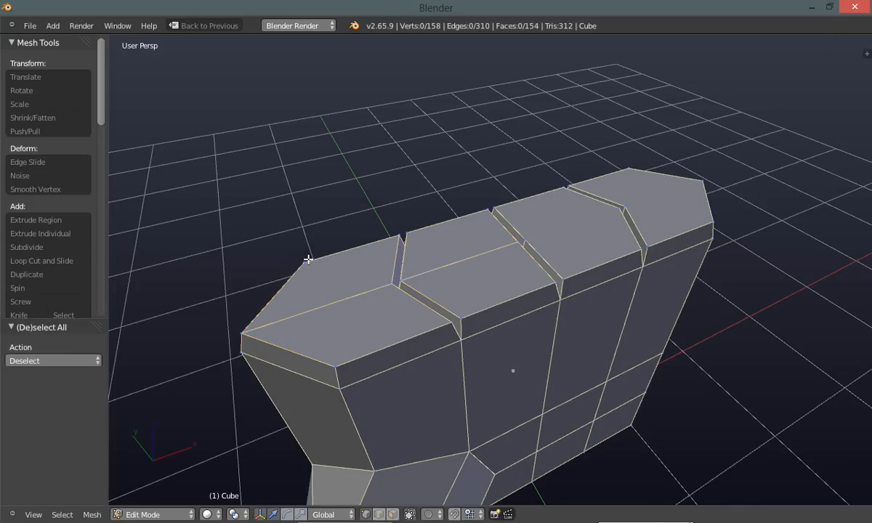
Look through the available mesh tools for one that cuts a new edge
{"action": "middle_click_drag", "start_coordinate": [374, 317], "coordinate": [366, 358]}
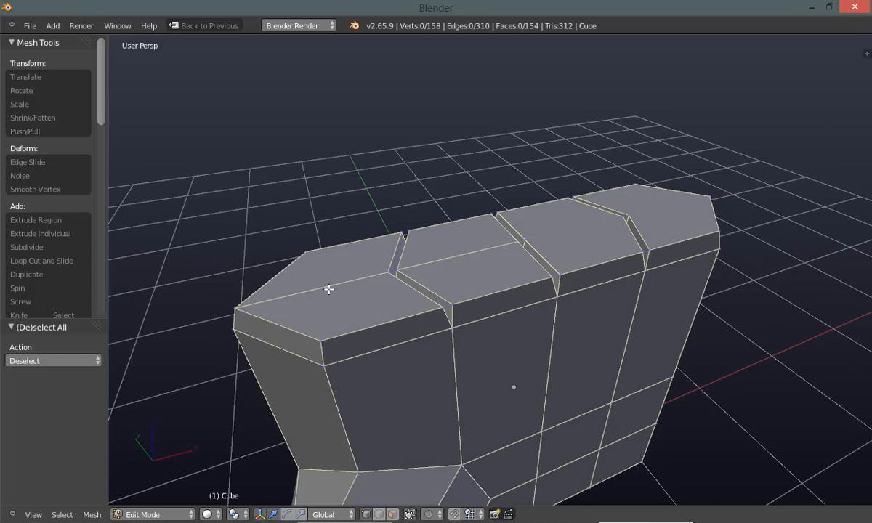
{"action": "middle_click_drag", "start_coordinate": [483, 249], "coordinate": [475, 215]}
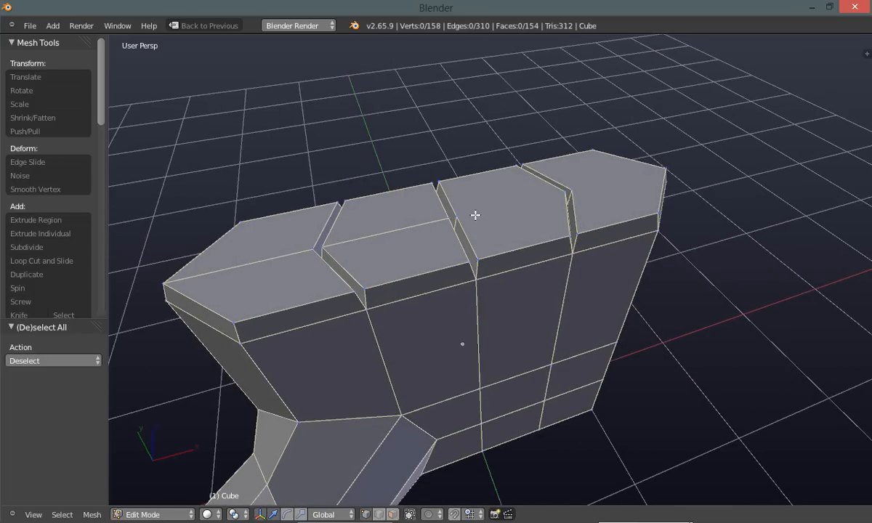
{"action": "scroll", "coordinate": [461, 230], "scroll_direction": "up", "scroll_amount": 4}
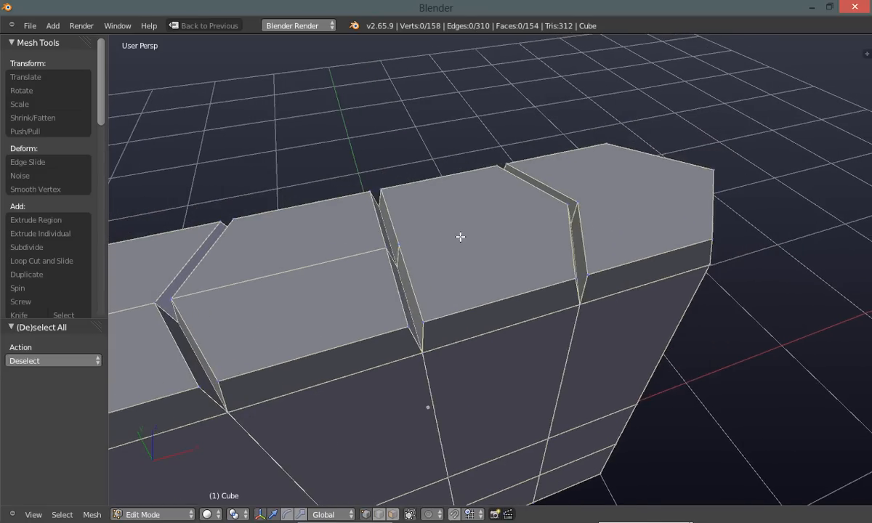
{"action": "middle_click_drag", "start_coordinate": [461, 239], "coordinate": [463, 235]}
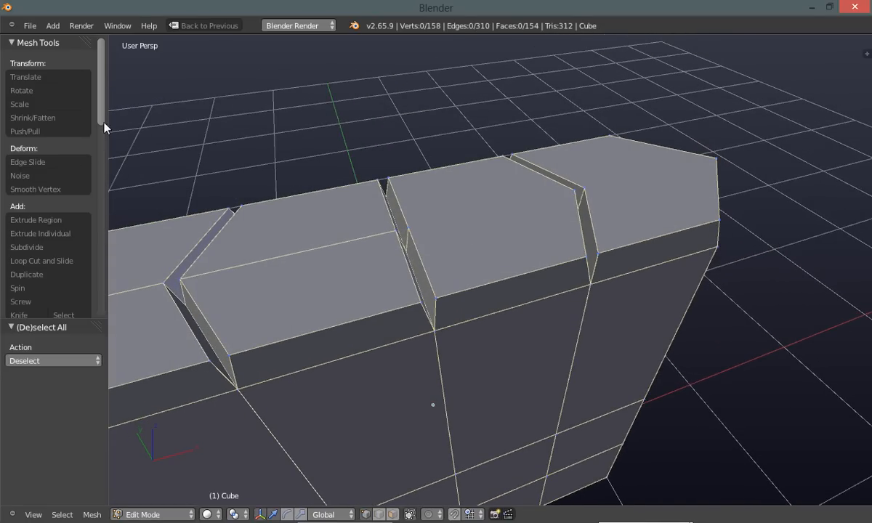
{"action": "scroll", "coordinate": [101, 122], "scroll_direction": "down", "scroll_amount": 4}
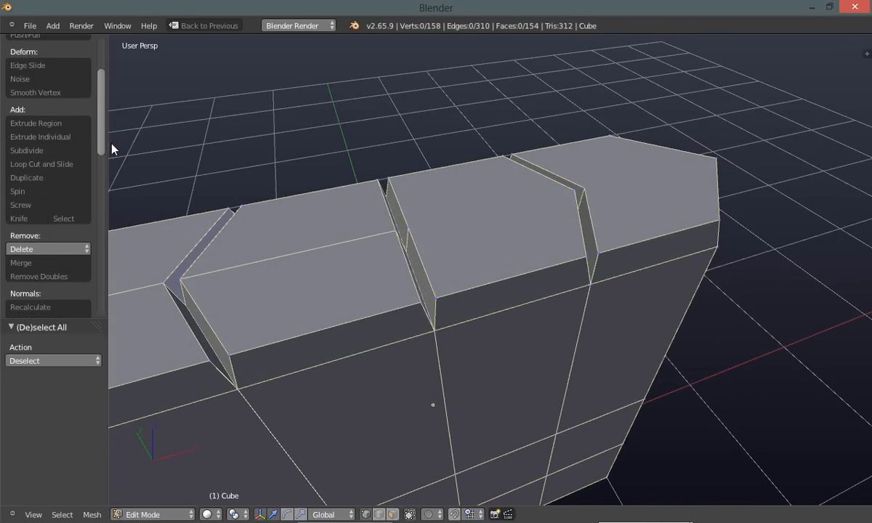
{"action": "scroll", "coordinate": [96, 122], "scroll_direction": "up", "scroll_amount": 4}
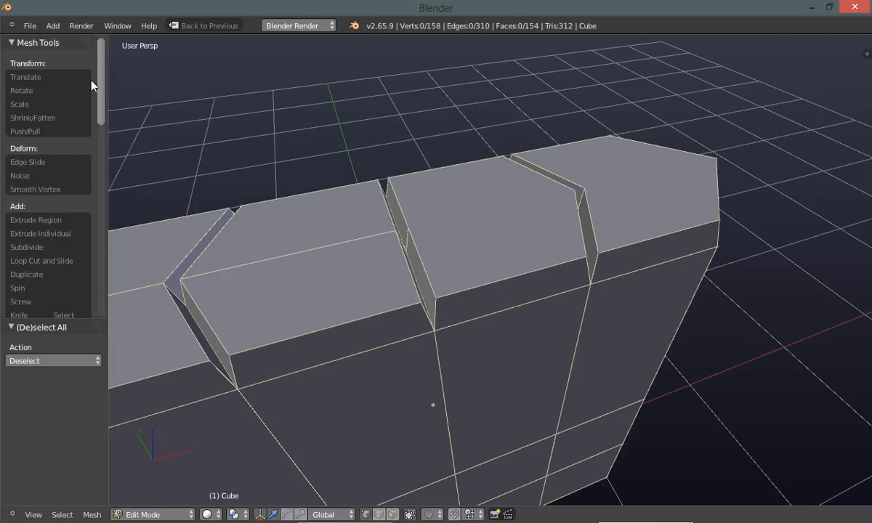
{"action": "scroll", "coordinate": [96, 131], "scroll_direction": "down", "scroll_amount": 6}
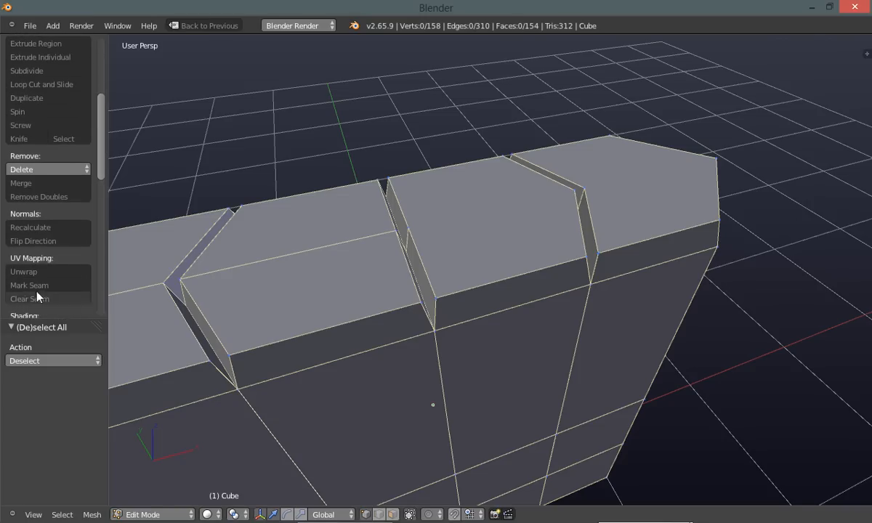
{"action": "scroll", "coordinate": [97, 178], "scroll_direction": "down", "scroll_amount": 4}
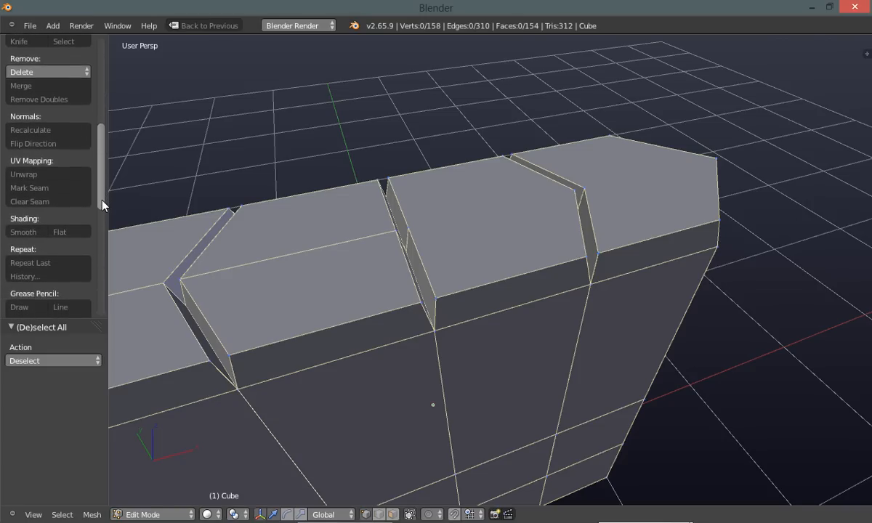
{"action": "left_click_drag", "start_coordinate": [104, 199], "coordinate": [107, 144]}
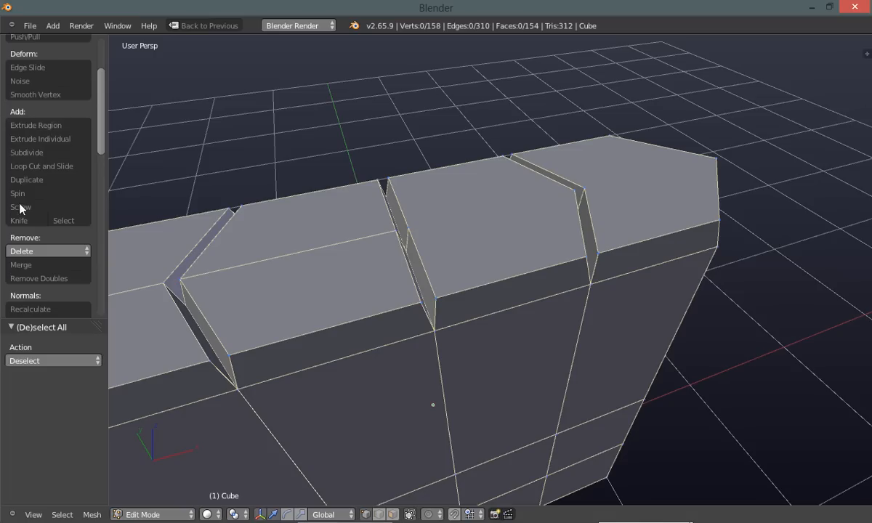
Knife-cut a lengthwise edge across the third raised top segment from the thumb side, between its two opposite centre vertices
{"action": "middle_click_drag", "start_coordinate": [295, 151], "coordinate": [309, 156]}
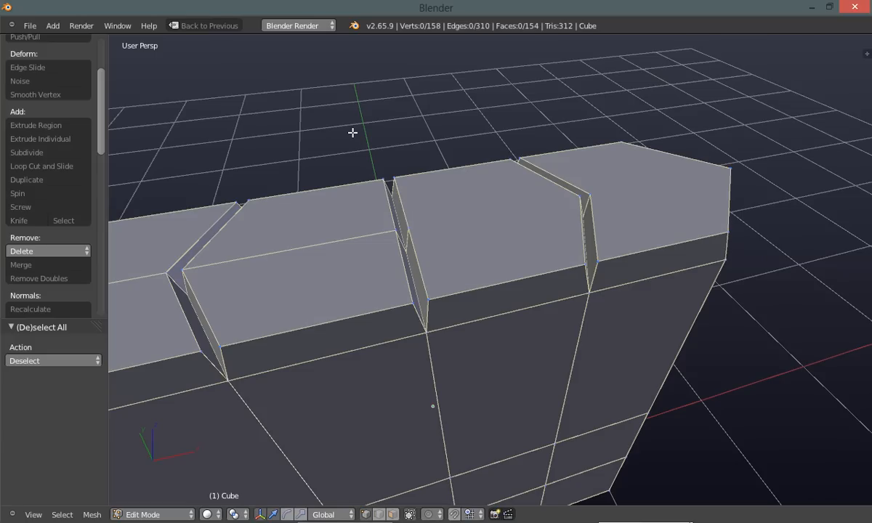
{"action": "key", "text": "k"}
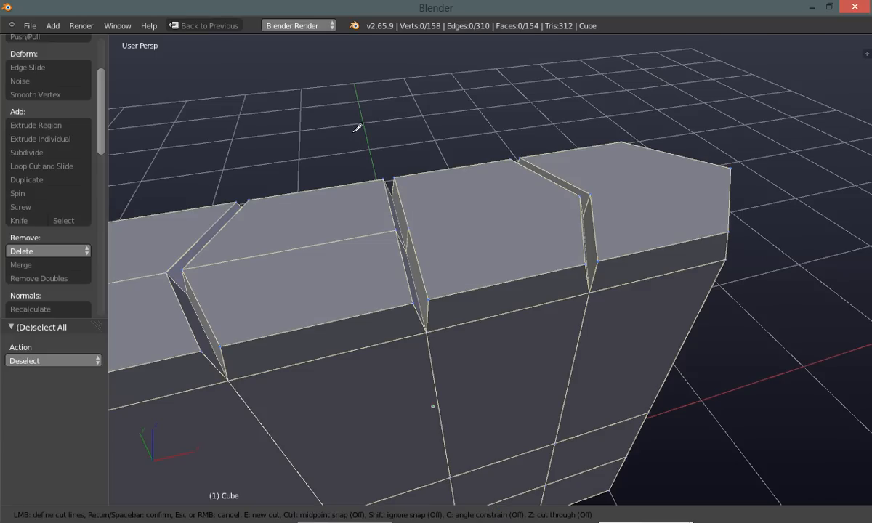
{"action": "left_click", "coordinate": [412, 222]}
{"action": "left_click", "coordinate": [583, 196]}
{"action": "key", "text": "Return"}
{"action": "key", "text": "alt+a"}
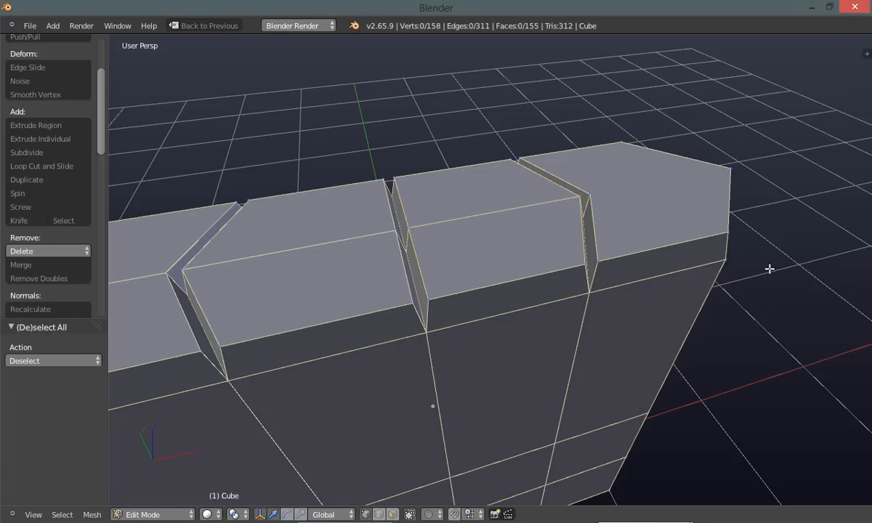
{"action": "middle_click_drag", "start_coordinate": [748, 269], "coordinate": [652, 282]}
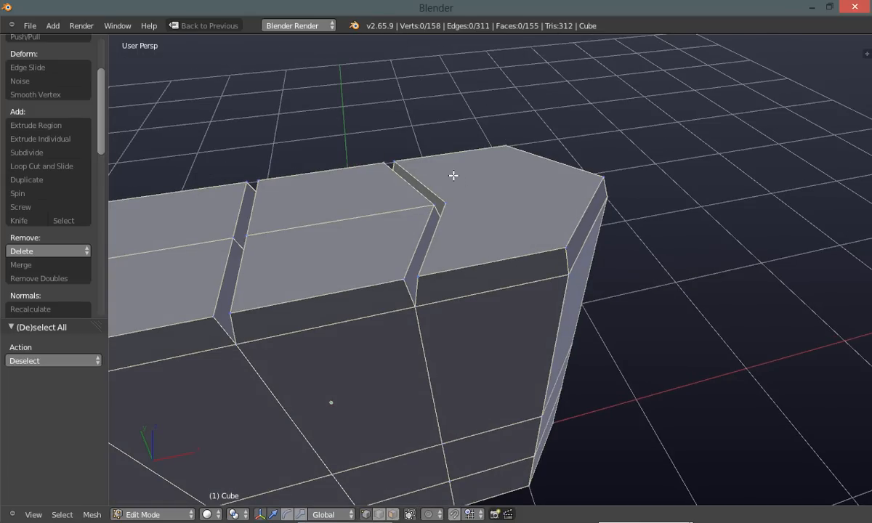
Knife-cut a lengthwise edge across the raised top segment farthest from the thumb, between its two opposite centre vertices
{"action": "key", "text": "k"}
{"action": "left_click", "coordinate": [446, 202]}
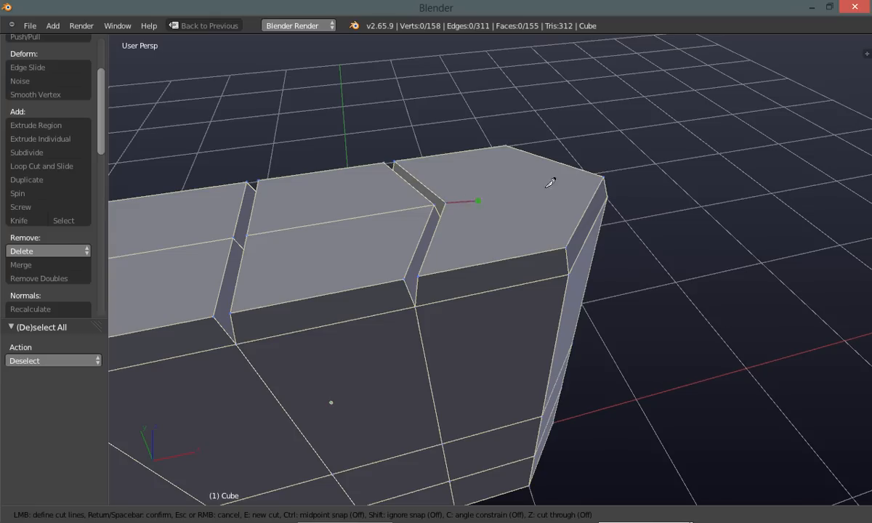
{"action": "left_click", "coordinate": [604, 176]}
{"action": "key", "text": "Return"}
{"action": "key", "text": "a"}
Subdivide the five lengthwise edges of the raised segment nearest the thumb, from the lower front edge over the top to the lower back edge
{"action": "middle_click_drag", "start_coordinate": [639, 209], "coordinate": [436, 239]}
{"action": "key", "text": "ctrl+Tab"}
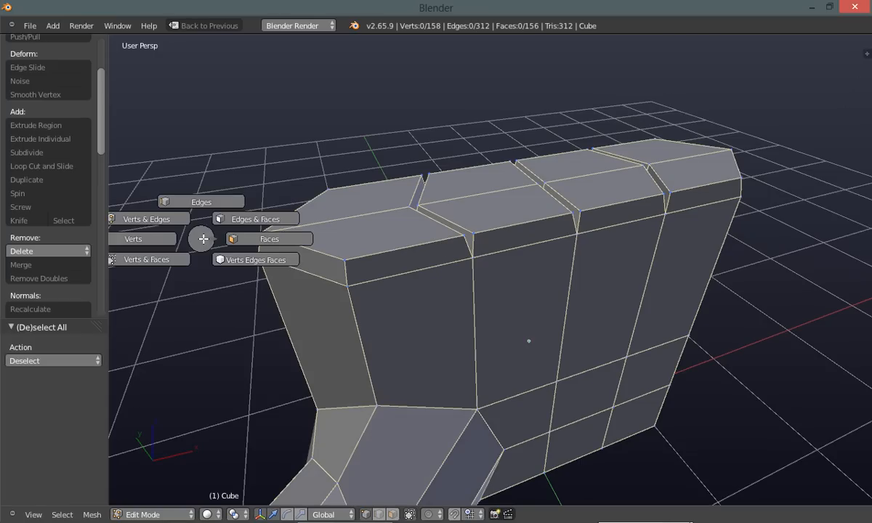
{"action": "left_click", "coordinate": [249, 262]}
{"action": "middle_click_drag", "start_coordinate": [245, 253], "coordinate": [256, 256]}
{"action": "right_click", "coordinate": [430, 278]}
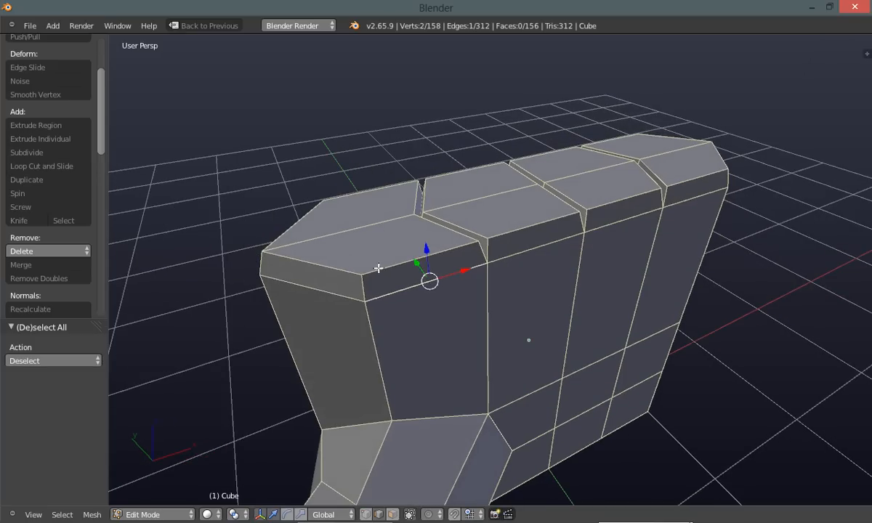
{"action": "right_click", "coordinate": [382, 271], "text": "shift"}
{"action": "right_click", "coordinate": [357, 230], "text": "shift"}
{"action": "right_click", "coordinate": [362, 197], "text": "shift"}
{"action": "middle_click_drag", "start_coordinate": [331, 258], "coordinate": [380, 291]}
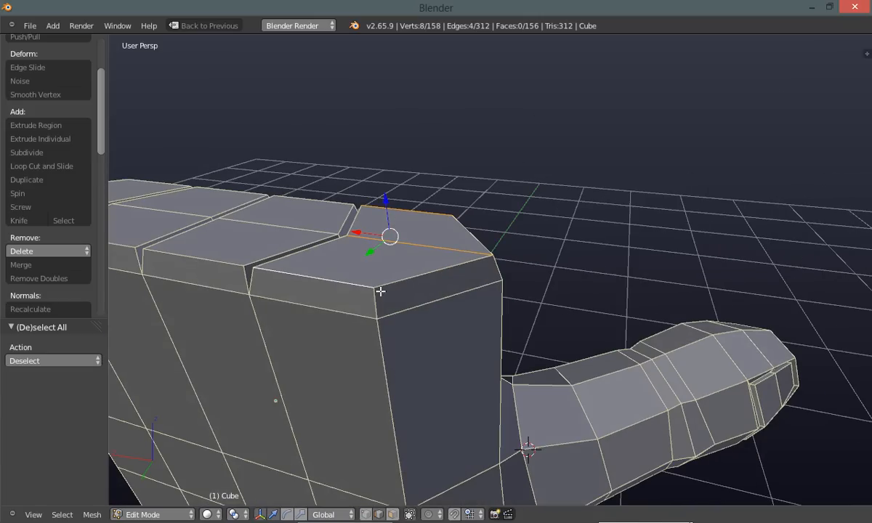
{"action": "right_click", "coordinate": [314, 307], "text": "shift"}
{"action": "middle_click_drag", "start_coordinate": [327, 324], "coordinate": [380, 350]}
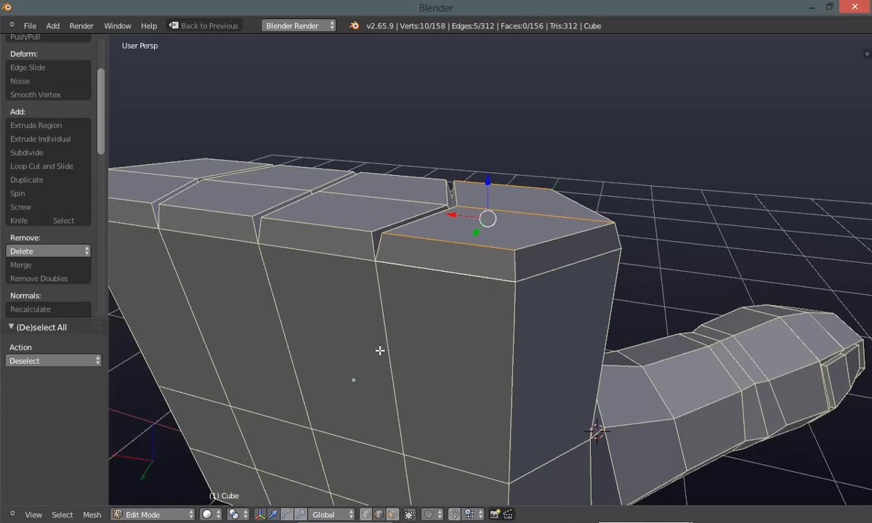
{"action": "left_click", "coordinate": [46, 154]}
{"action": "key", "text": "a"}
Knife-cut crosswise over the second raised segment from the thumb side, through the midpoints of its front, top and back lengthwise edges
{"action": "middle_click_drag", "start_coordinate": [448, 308], "coordinate": [415, 242]}
{"action": "middle_click_drag", "start_coordinate": [465, 268], "coordinate": [419, 255]}
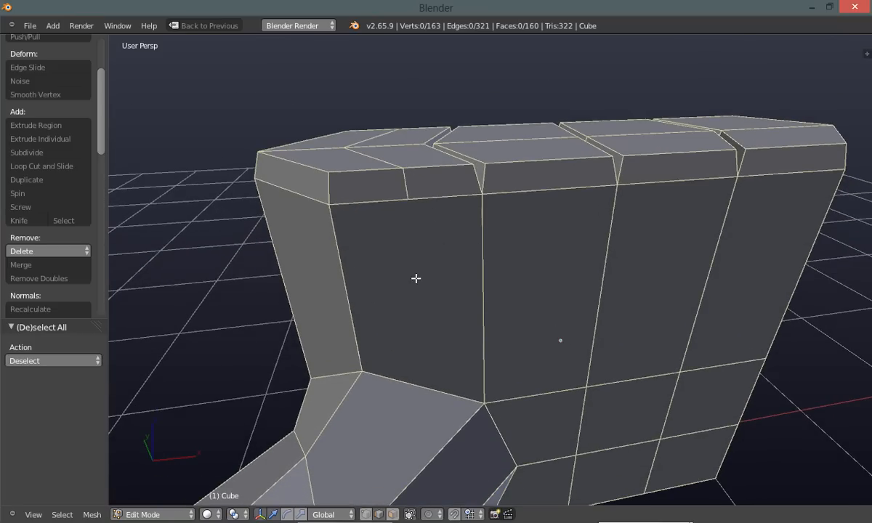
{"action": "middle_click_drag", "start_coordinate": [451, 262], "coordinate": [427, 273]}
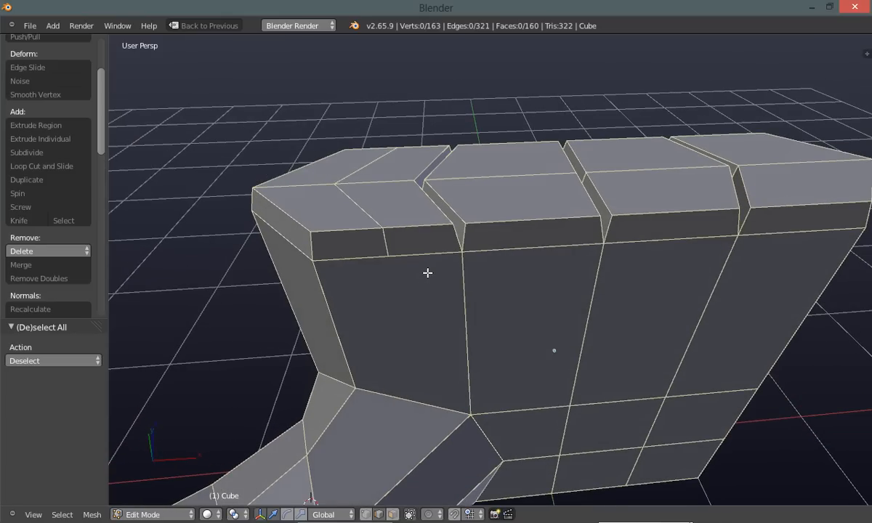
{"action": "middle_click_drag", "start_coordinate": [485, 278], "coordinate": [477, 278]}
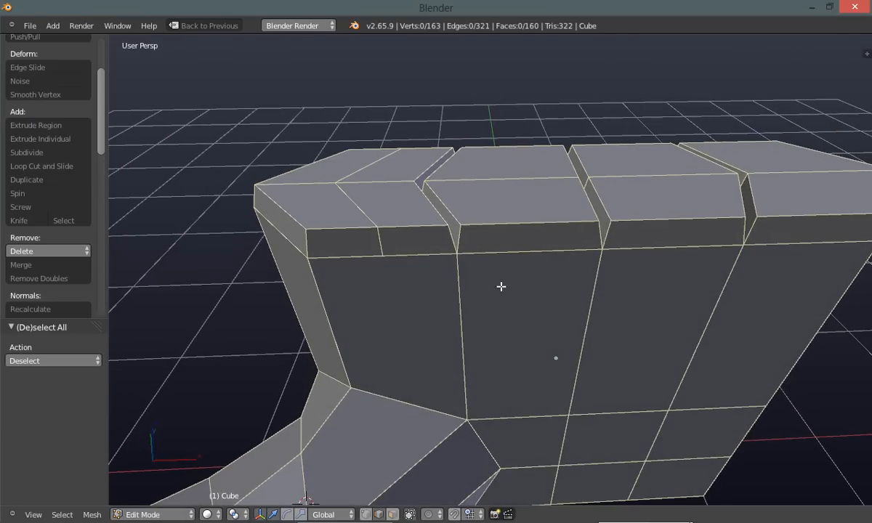
{"action": "key", "text": "k"}
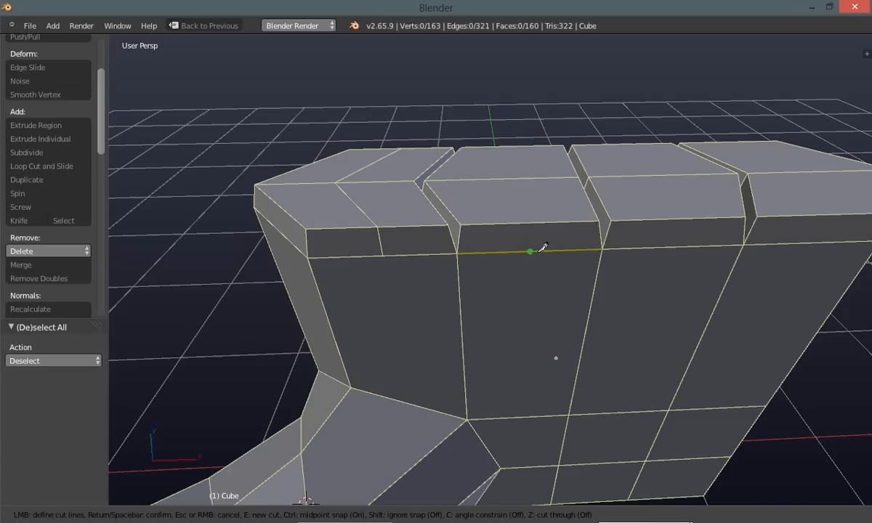
{"action": "left_click", "coordinate": [539, 249]}
{"action": "left_click", "coordinate": [532, 224]}
{"action": "left_click", "coordinate": [518, 180]}
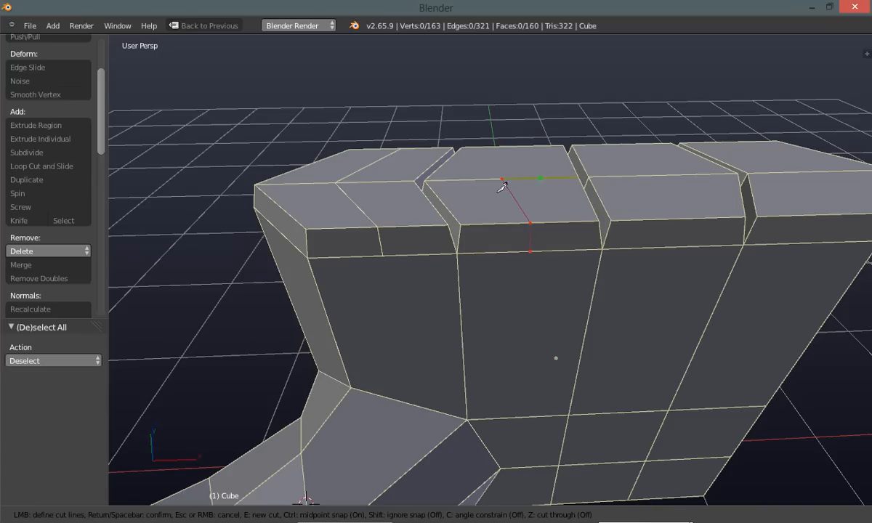
{"action": "middle_click_drag", "start_coordinate": [447, 211], "coordinate": [665, 166]}
{"action": "left_click", "coordinate": [316, 125]}
{"action": "middle_click_drag", "start_coordinate": [239, 167], "coordinate": [335, 163]}
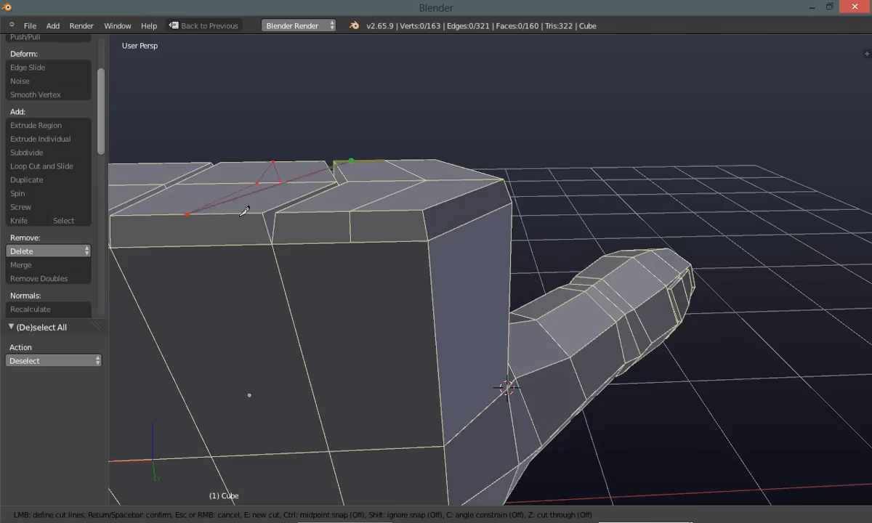
{"action": "left_click", "coordinate": [187, 245]}
{"action": "key", "text": "Return"}
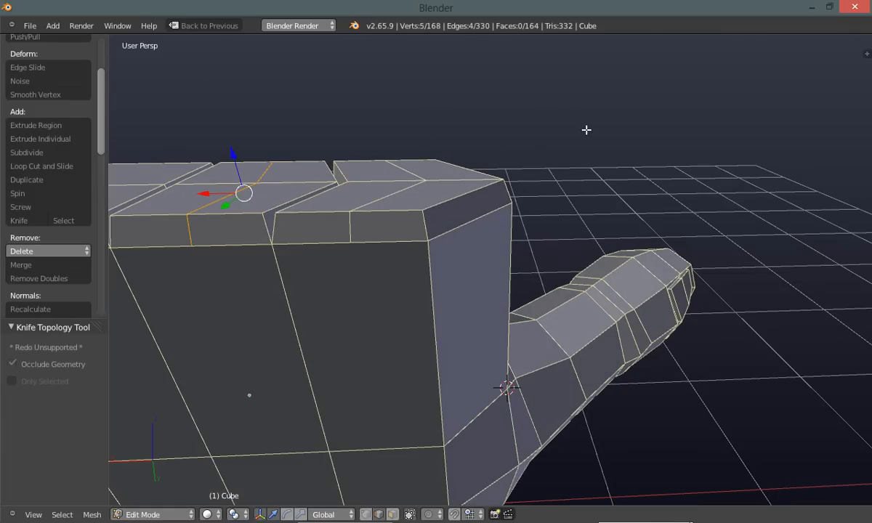
{"action": "key", "text": "a"}
Knife-cut crosswise over the third raised segment from the thumb side, through the midpoints of its lengthwise edges
{"action": "middle_click_drag", "start_coordinate": [578, 142], "coordinate": [444, 190]}
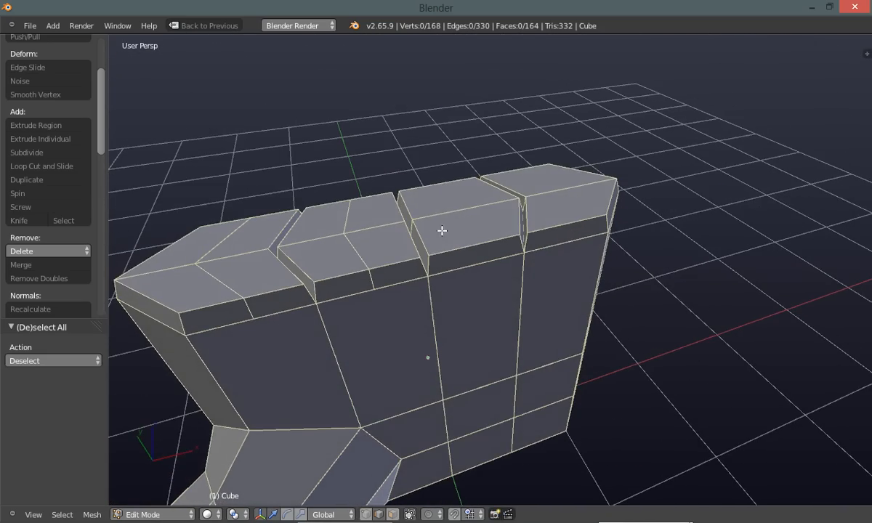
{"action": "key", "text": "k"}
{"action": "left_click", "coordinate": [487, 254], "text": "ctrl"}
{"action": "left_click", "coordinate": [476, 244], "text": "ctrl"}
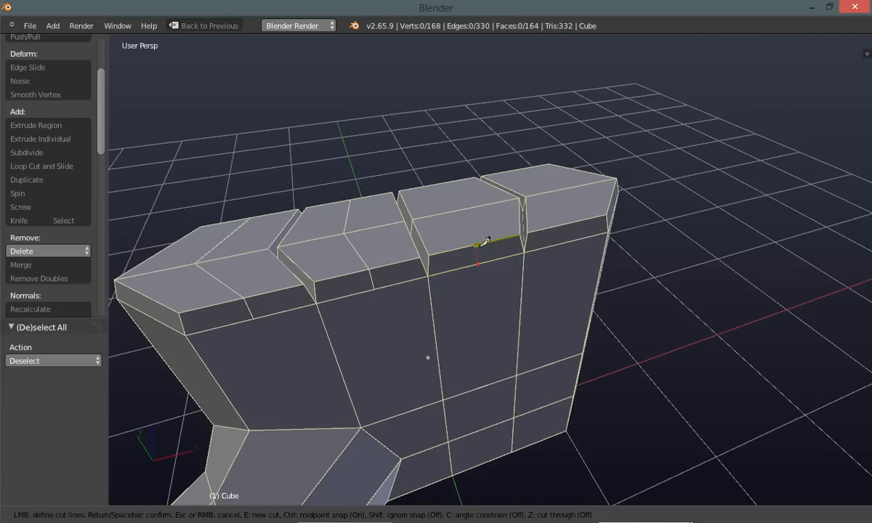
{"action": "left_click", "coordinate": [468, 208], "text": "ctrl"}
{"action": "middle_click_drag", "start_coordinate": [444, 180], "coordinate": [563, 189]}
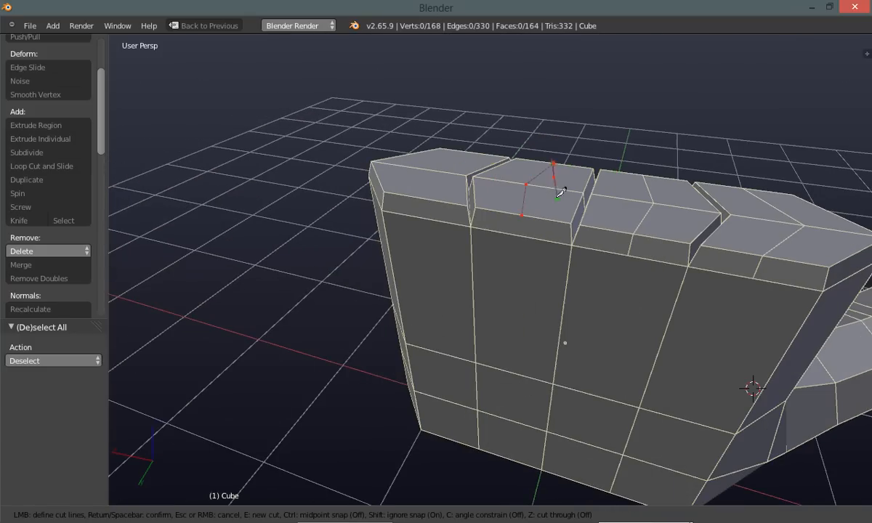
{"action": "left_click", "coordinate": [521, 236]}
Add a crosswise knife cut over the outermost raised segment through its lengthwise edge midpoints, and apply the cuts
{"action": "left_click", "coordinate": [440, 216], "text": "ctrl"}
{"action": "left_click", "coordinate": [431, 197]}
{"action": "left_click", "coordinate": [417, 169]}
{"action": "middle_click_drag", "start_coordinate": [395, 231], "coordinate": [494, 218]}
{"action": "left_click", "coordinate": [602, 74]}
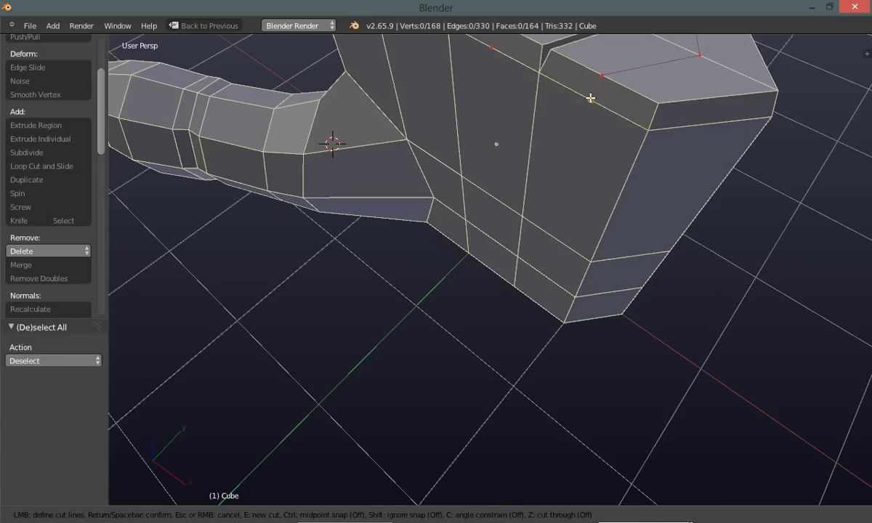
{"action": "key", "text": "Return"}
{"action": "key", "text": "a"}
Straighten the two crosswise centre edges on top of the segment nearest the thumb by scaling them along X with the scale manipulator
{"action": "middle_click_drag", "start_coordinate": [407, 389], "coordinate": [468, 312]}
{"action": "scroll", "coordinate": [405, 297], "scroll_direction": "down", "scroll_amount": 5}
{"action": "scroll", "coordinate": [446, 259], "scroll_direction": "up", "scroll_amount": 3}
{"action": "middle_click_drag", "start_coordinate": [469, 274], "coordinate": [429, 304]}
{"action": "scroll", "coordinate": [428, 289], "scroll_direction": "up", "scroll_amount": 2}
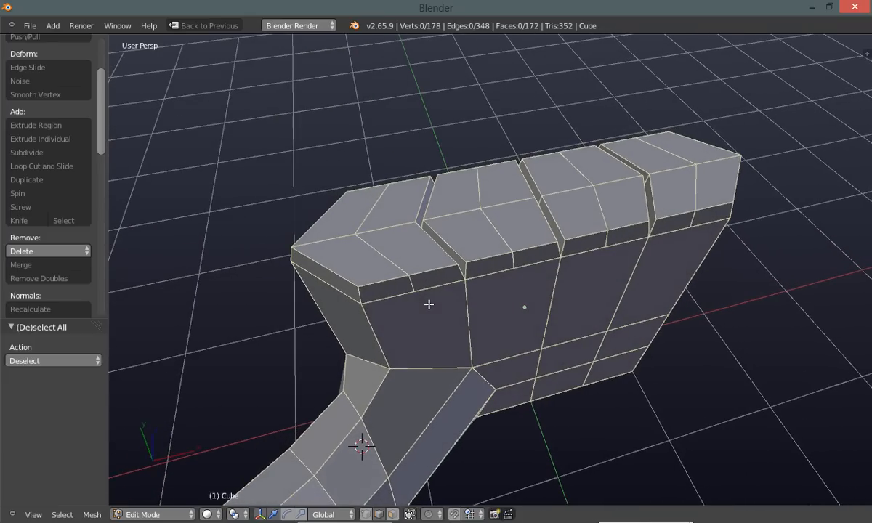
{"action": "right_click", "coordinate": [391, 257]}
{"action": "right_click", "coordinate": [380, 202], "text": "shift"}
{"action": "mouse_move", "coordinate": [291, 343]}
{"action": "middle_mouse_down"}
{"action": "mouse_move", "coordinate": [292, 331]}
{"action": "mouse_move", "coordinate": [290, 338]}
{"action": "middle_mouse_up"}
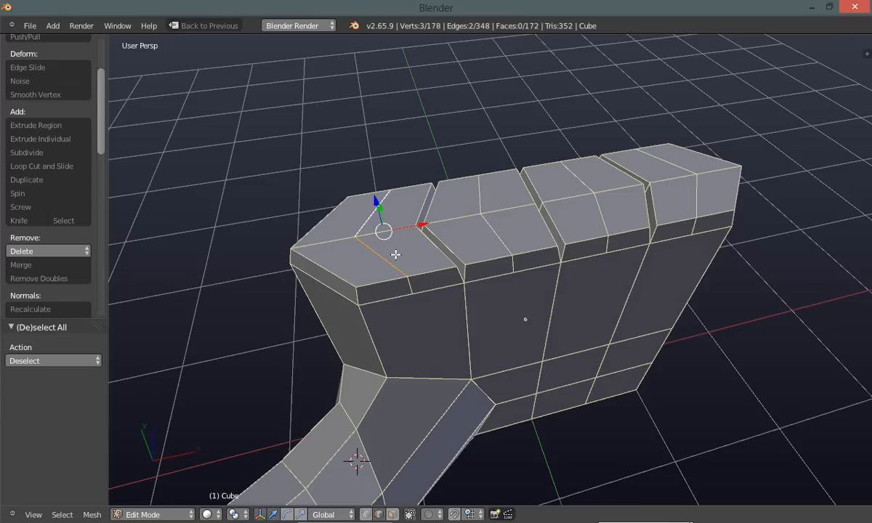
{"action": "middle_click_drag", "start_coordinate": [261, 356], "coordinate": [271, 343]}
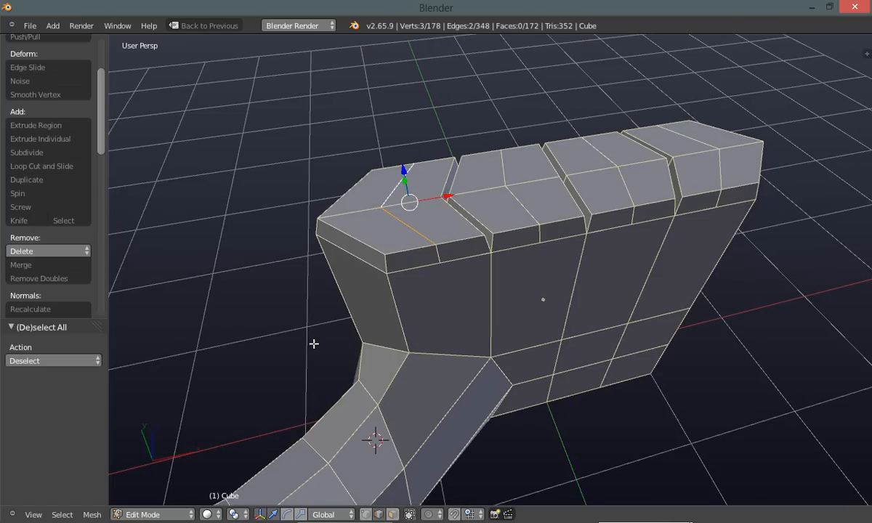
{"action": "key", "text": "ctrl+space"}
{"action": "left_click", "coordinate": [358, 343]}
{"action": "middle_click_drag", "start_coordinate": [336, 350], "coordinate": [307, 322]}
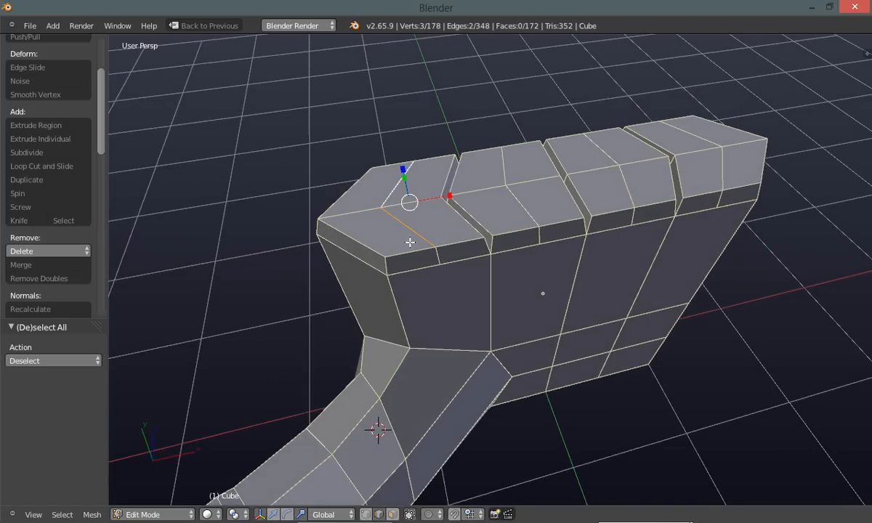
{"action": "left_click", "coordinate": [451, 195]}
{"action": "left_click_drag", "start_coordinate": [449, 195], "coordinate": [411, 196]}
{"action": "key", "text": "a"}
Scale the second segment's two crosswise top edges along X by about 0.023 to straighten them
{"action": "middle_click_drag", "start_coordinate": [242, 298], "coordinate": [283, 266]}
{"action": "right_click", "coordinate": [487, 201]}
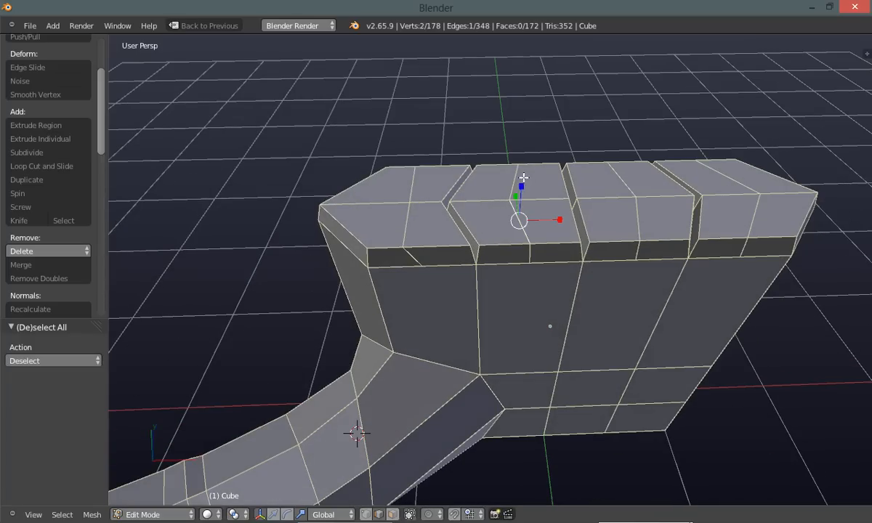
{"action": "right_click", "coordinate": [516, 171], "text": "shift"}
{"action": "left_click_drag", "start_coordinate": [559, 199], "coordinate": [520, 202]}
Scale the third segment's two crosswise top edges along X by about -0.16
{"action": "middle_click_drag", "start_coordinate": [552, 282], "coordinate": [554, 372]}
{"action": "right_click", "coordinate": [511, 218]}
{"action": "right_click", "coordinate": [505, 194], "text": "shift"}
{"action": "middle_click_drag", "start_coordinate": [495, 256], "coordinate": [492, 246]}
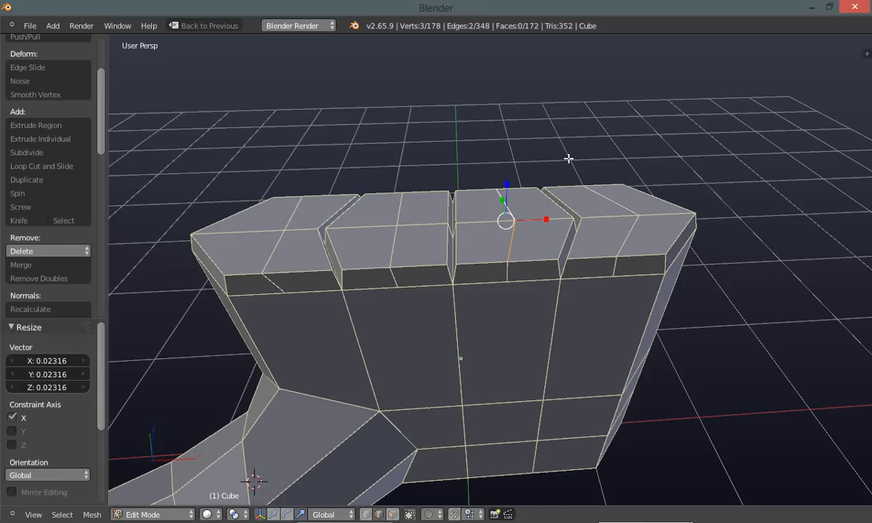
{"action": "left_click_drag", "start_coordinate": [545, 218], "coordinate": [499, 221]}
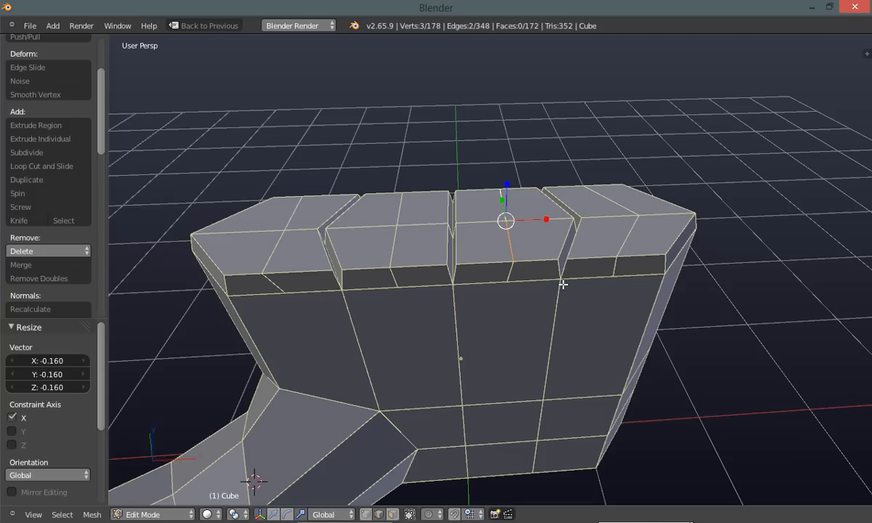
Scale the outermost segment's two crosswise top edges along X until they line up, and clear the selection
{"action": "middle_click_drag", "start_coordinate": [543, 290], "coordinate": [616, 252]}
{"action": "right_click", "coordinate": [623, 252]}
{"action": "right_click", "coordinate": [616, 207], "text": "shift"}
{"action": "left_click_drag", "start_coordinate": [660, 231], "coordinate": [602, 233]}
{"action": "key", "text": "a"}
Apply LoopTools Circle to the four top faces of the segment nearest the thumb, using face selection with the manipulator hidden
{"action": "middle_click_drag", "start_coordinate": [643, 278], "coordinate": [431, 292]}
{"action": "middle_click_drag", "start_coordinate": [427, 295], "coordinate": [429, 291]}
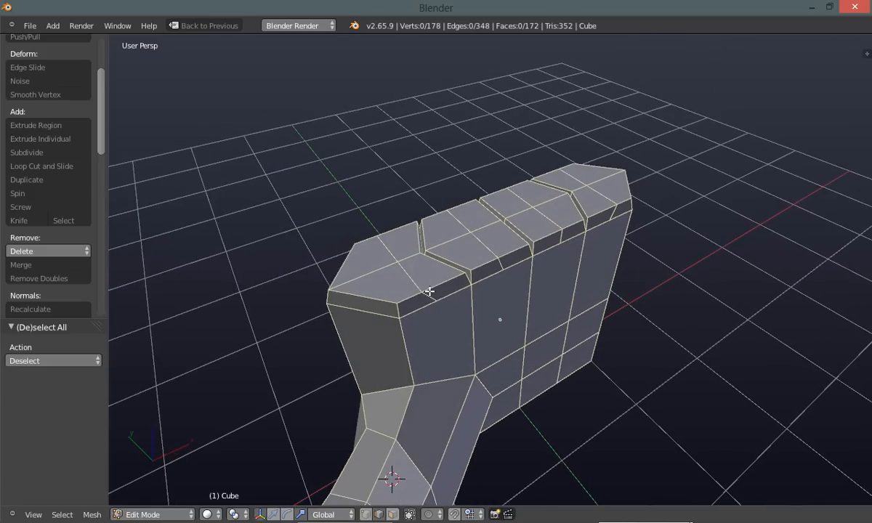
{"action": "key", "text": "ctrl+Tab"}
{"action": "left_click", "coordinate": [263, 287]}
{"action": "right_click", "coordinate": [407, 246], "text": "ctrl"}
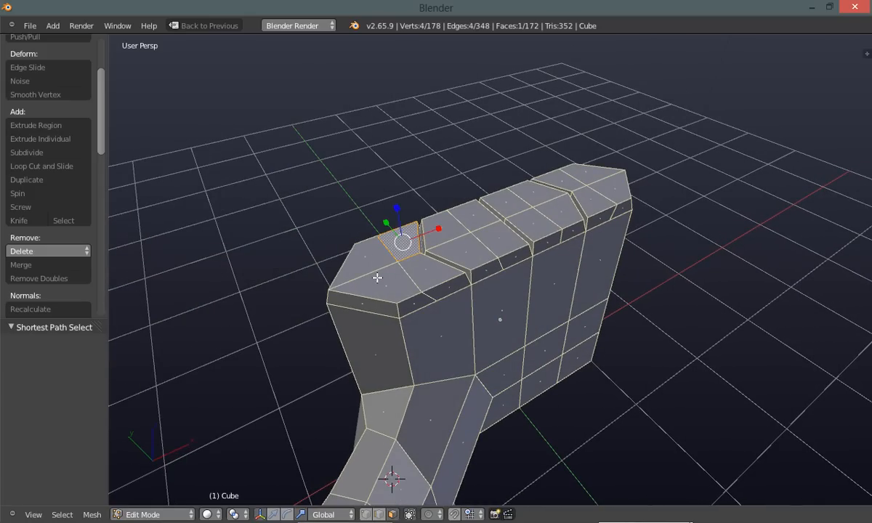
{"action": "right_click", "coordinate": [370, 253], "text": "ctrl"}
{"action": "middle_click_drag", "start_coordinate": [298, 347], "coordinate": [281, 347]}
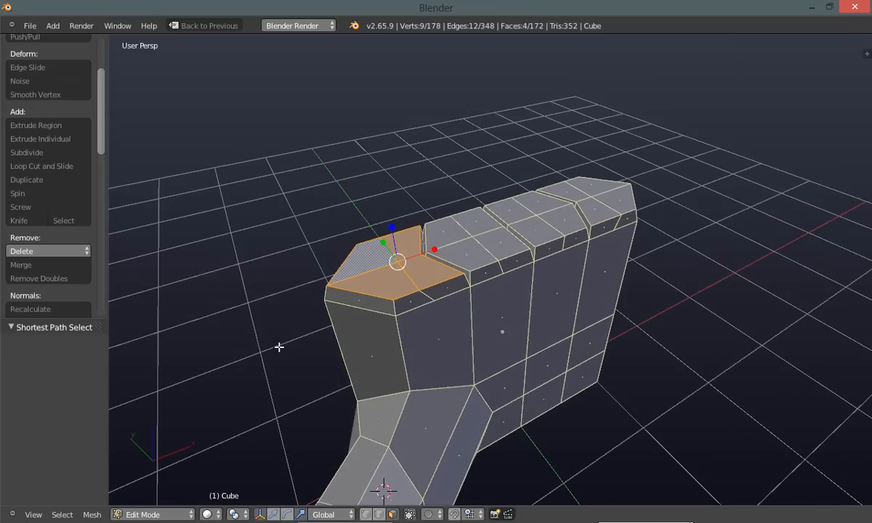
{"action": "key", "text": "ctrl+space"}
{"action": "left_click", "coordinate": [279, 385]}
{"action": "middle_click_drag", "start_coordinate": [282, 414], "coordinate": [272, 347]}
{"action": "scroll", "coordinate": [288, 329], "scroll_direction": "up", "scroll_amount": 2}
{"action": "key", "text": "w"}
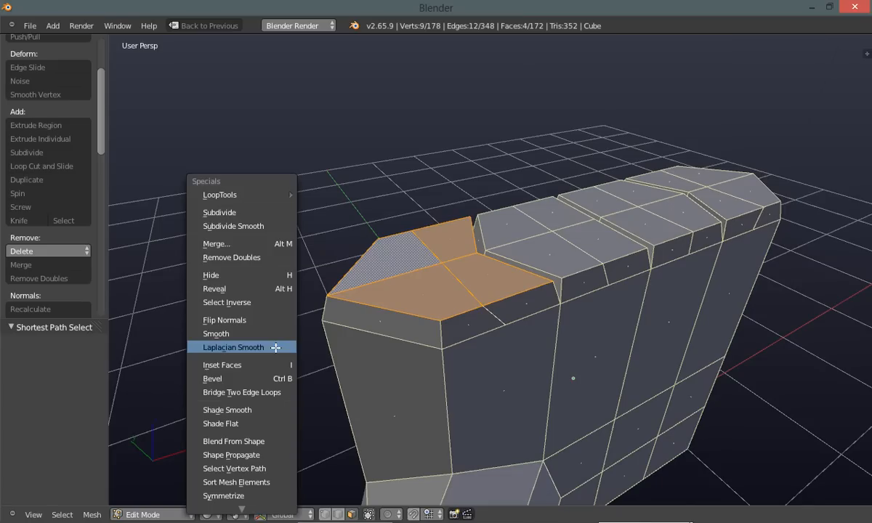
{"action": "mouse_move", "coordinate": [273, 195]}
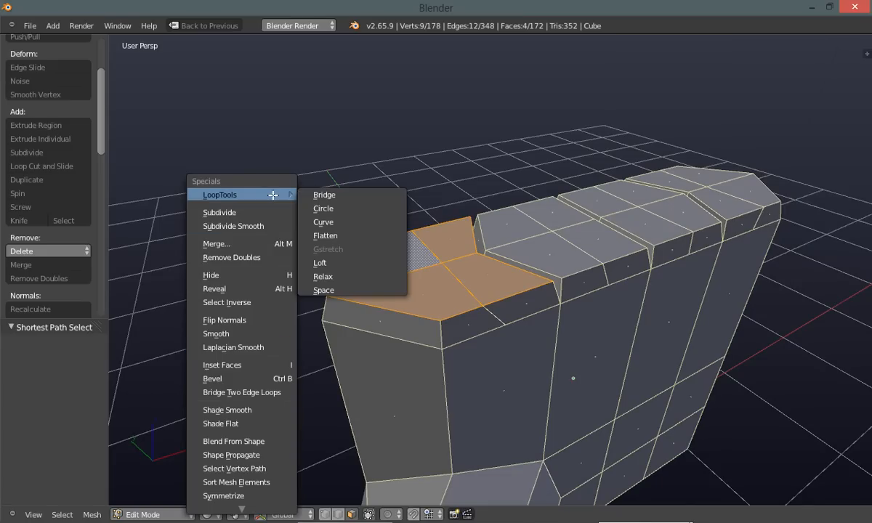
{"action": "left_click", "coordinate": [323, 209]}
Scale the circular face group nearest the thumb along X by 0.299
{"action": "middle_click_drag", "start_coordinate": [269, 293], "coordinate": [276, 311]}
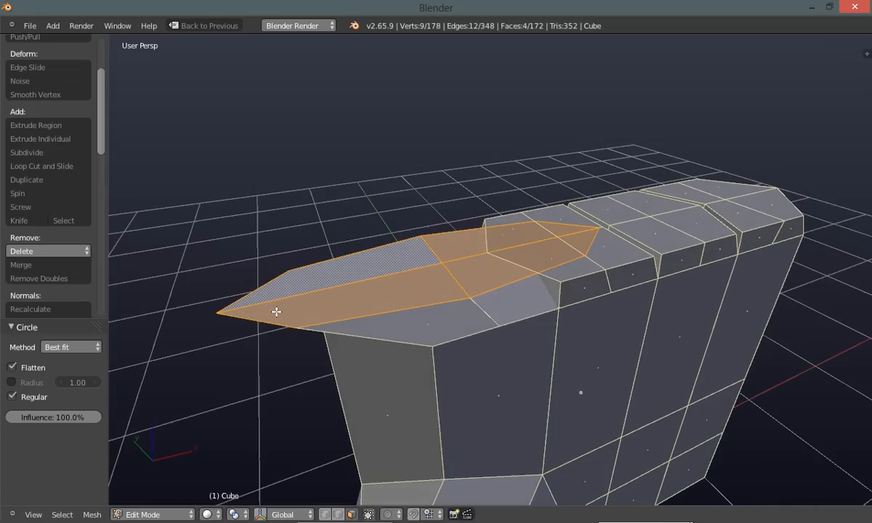
{"action": "key", "text": "ctrl+space"}
{"action": "left_click", "coordinate": [276, 353]}
{"action": "middle_click_drag", "start_coordinate": [376, 292], "coordinate": [459, 282]}
{"action": "key", "text": "s"}
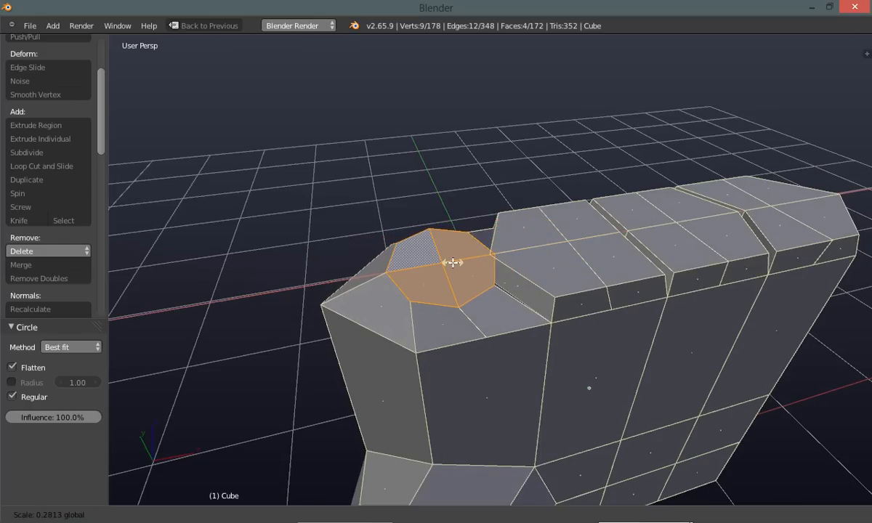
{"action": "left_click", "coordinate": [454, 263]}
Move the circular face group along X toward the thumb side with the translate manipulator, and clear the selection
{"action": "middle_click_drag", "start_coordinate": [362, 287], "coordinate": [325, 325]}
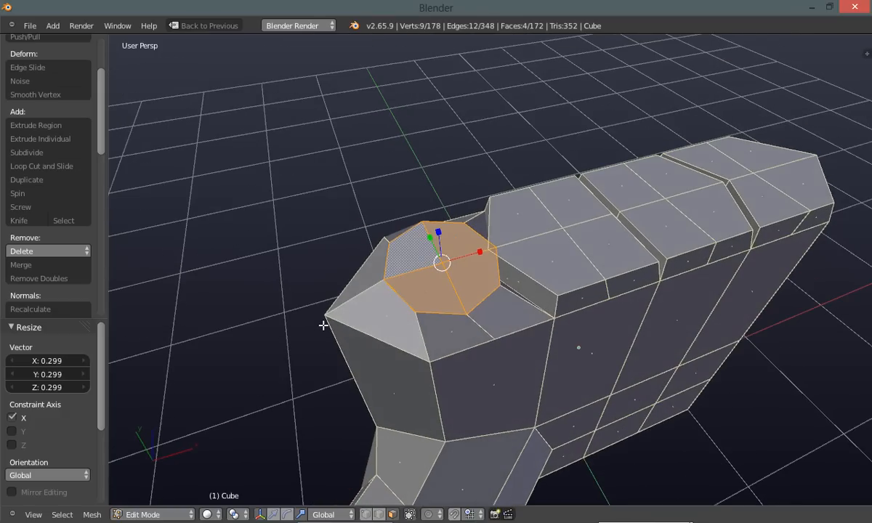
{"action": "key", "text": "ctrl+space"}
{"action": "left_click", "coordinate": [287, 330]}
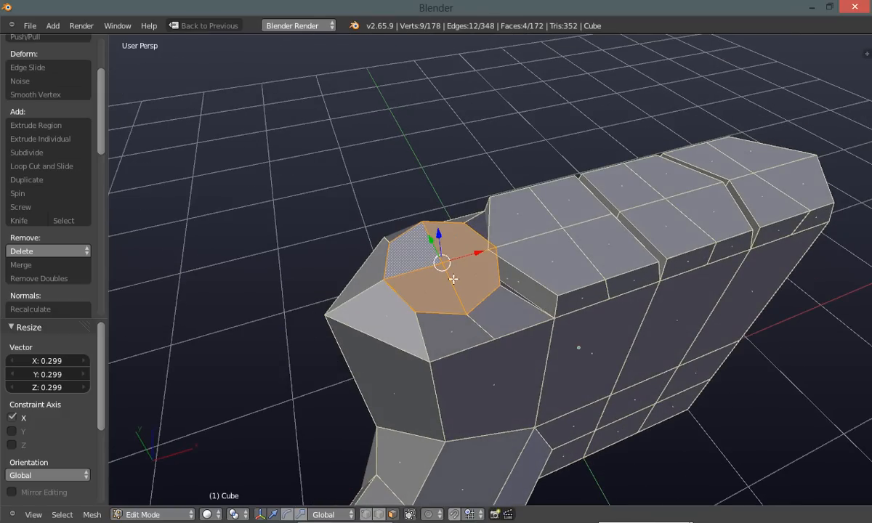
{"action": "left_click_drag", "start_coordinate": [480, 250], "coordinate": [451, 262]}
{"action": "middle_click_drag", "start_coordinate": [291, 392], "coordinate": [256, 376]}
{"action": "key", "text": "a"}
Apply LoopTools Circle to the four top faces of the second segment from the thumb side
{"action": "middle_click_drag", "start_coordinate": [445, 354], "coordinate": [454, 334]}
{"action": "right_click", "coordinate": [488, 217]}
{"action": "right_click", "coordinate": [433, 231], "text": "ctrl"}
{"action": "right_click", "coordinate": [448, 293], "text": "ctrl"}
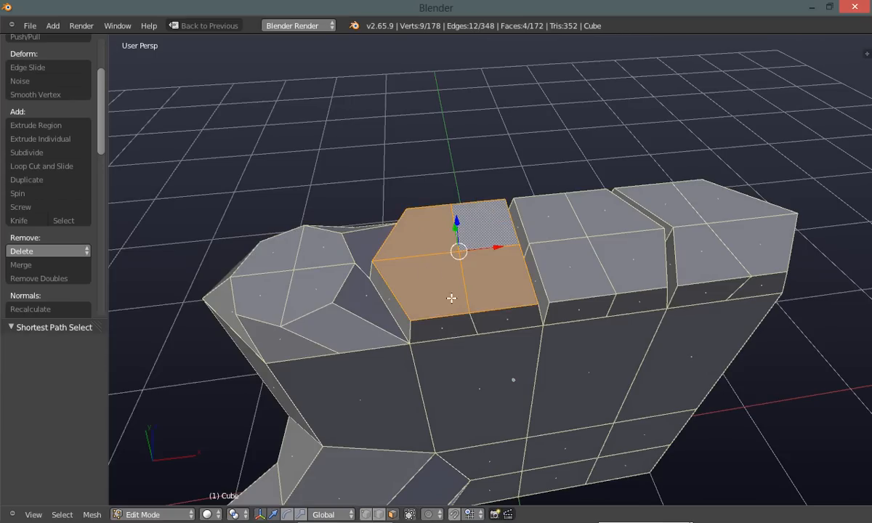
{"action": "middle_click_drag", "start_coordinate": [451, 298], "coordinate": [450, 286]}
{"action": "key", "text": "w"}
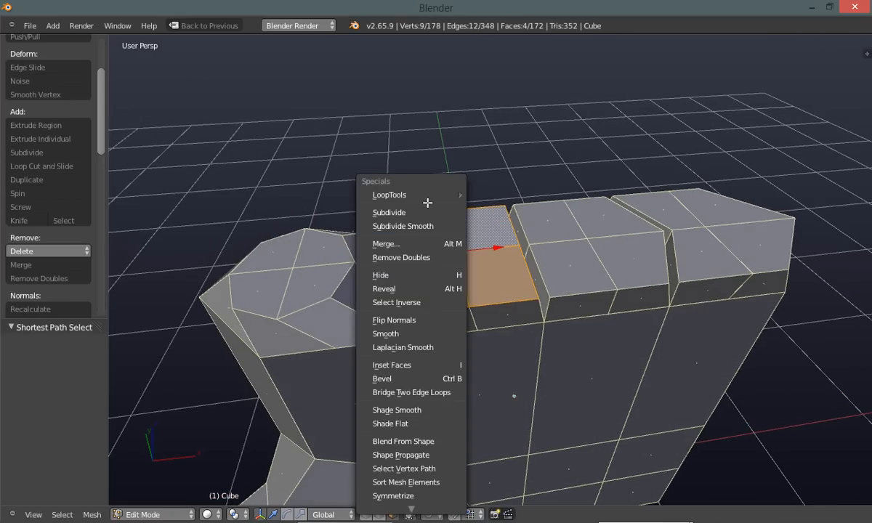
{"action": "mouse_move", "coordinate": [429, 195]}
{"action": "left_click", "coordinate": [484, 208]}
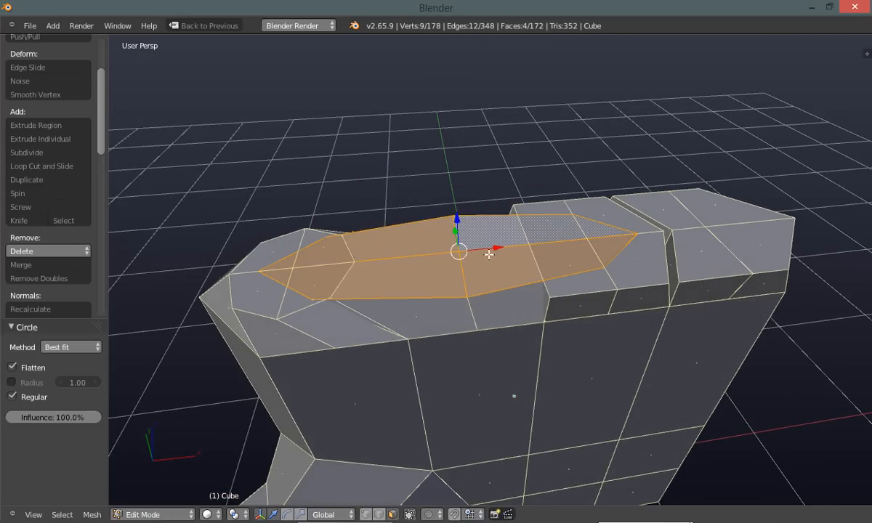
Scale the circular face group on the second segment from the thumb along X by 0.343 with the scale manipulator
{"action": "key", "text": "ctrl+space"}
{"action": "left_click", "coordinate": [498, 288]}
{"action": "left_click_drag", "start_coordinate": [494, 249], "coordinate": [473, 257]}
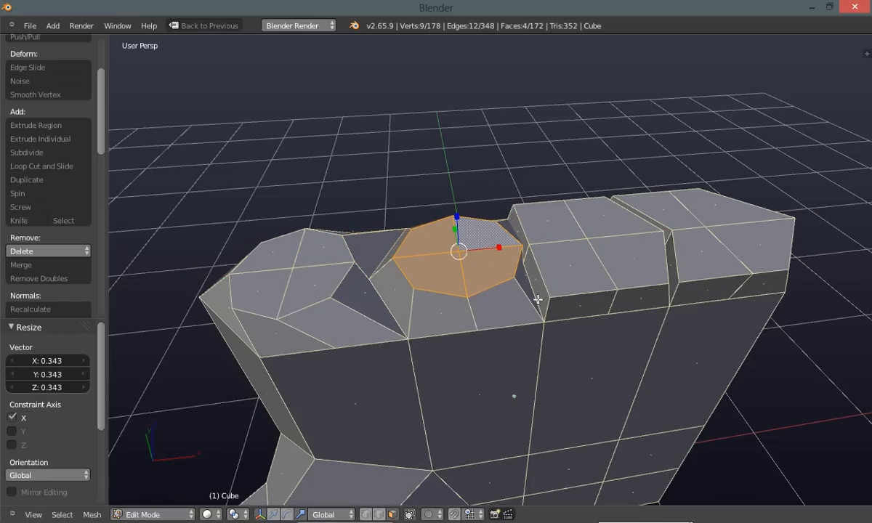
Apply LoopTools Circle to the four top faces of the third segment from the thumb side
{"action": "right_click", "coordinate": [610, 226], "text": "ctrl"}
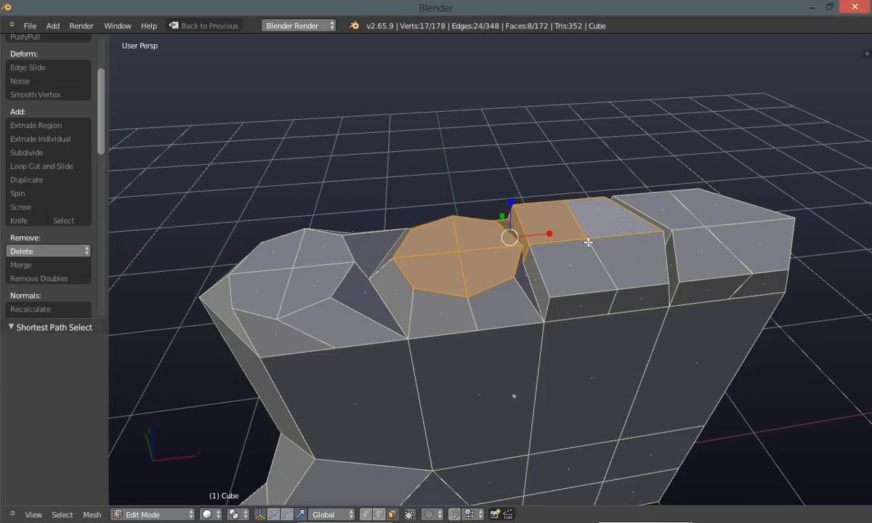
{"action": "key", "text": "a"}
{"action": "right_click", "coordinate": [615, 223], "text": "ctrl"}
{"action": "right_click", "coordinate": [565, 267], "text": "ctrl"}
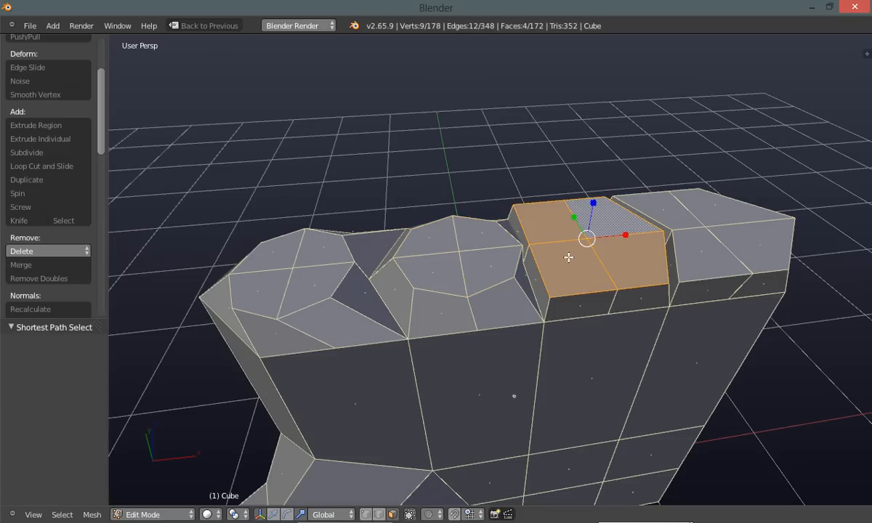
{"action": "key", "text": "w"}
{"action": "mouse_move", "coordinate": [571, 195]}
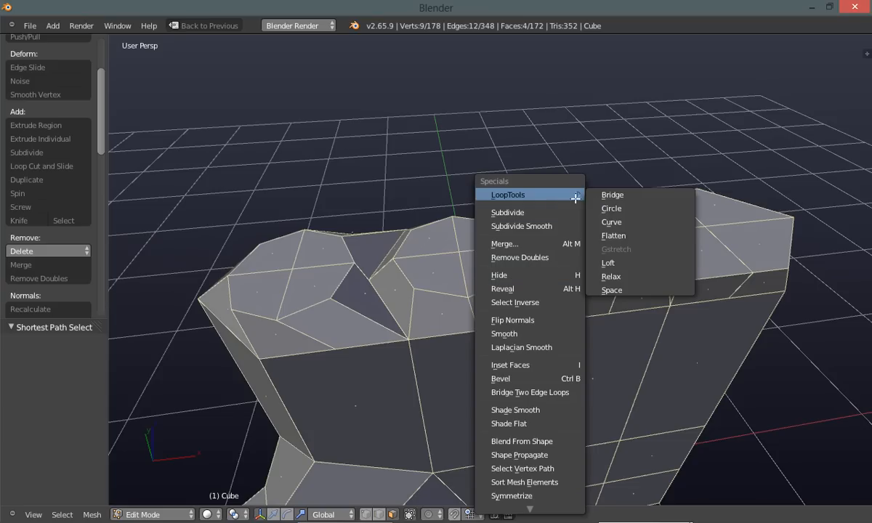
{"action": "left_click", "coordinate": [612, 209]}
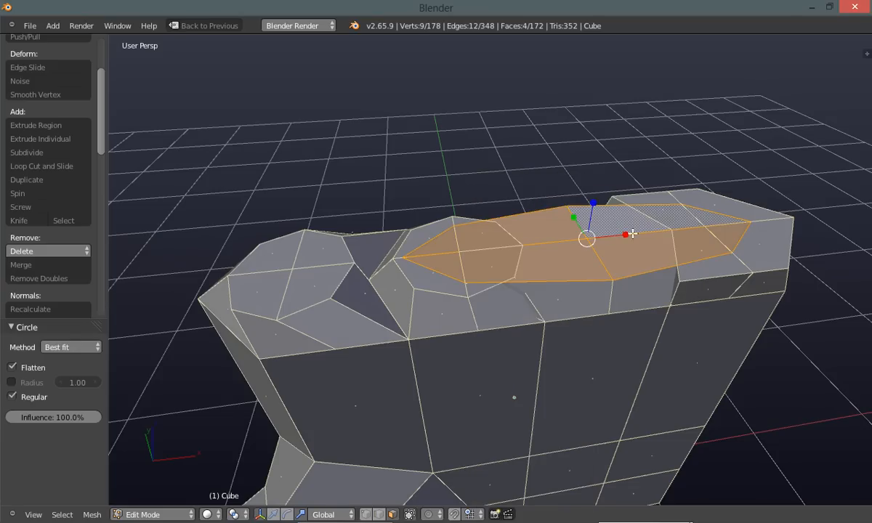
Scale the third circular face group along X by about 0.33, refine its size with a second scale, and clear the selection
{"action": "key", "text": "s"}
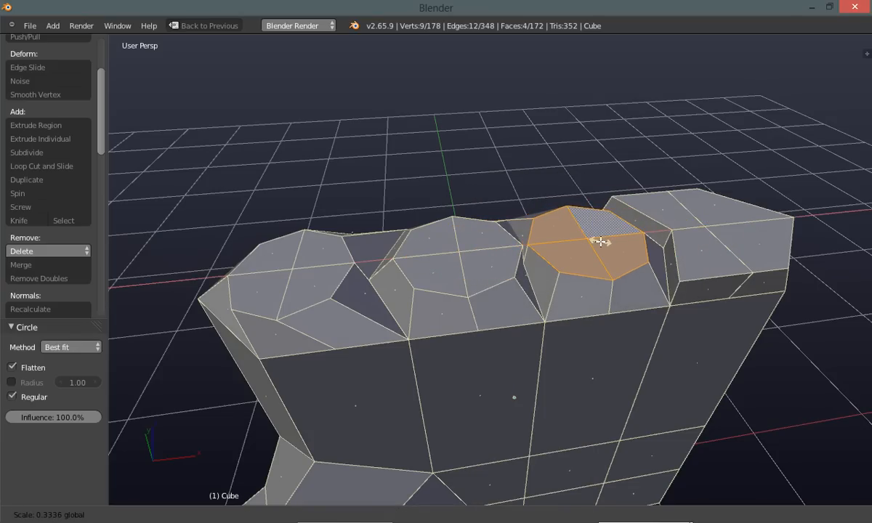
{"action": "left_click", "coordinate": [600, 242]}
{"action": "middle_click_drag", "start_coordinate": [601, 242], "coordinate": [547, 218]}
{"action": "key", "text": "s"}
{"action": "left_click", "coordinate": [585, 212]}
{"action": "key", "text": "a"}
Apply LoopTools Circle to the four top faces of the segment farthest from the thumb
{"action": "middle_click_drag", "start_coordinate": [725, 404], "coordinate": [642, 400]}
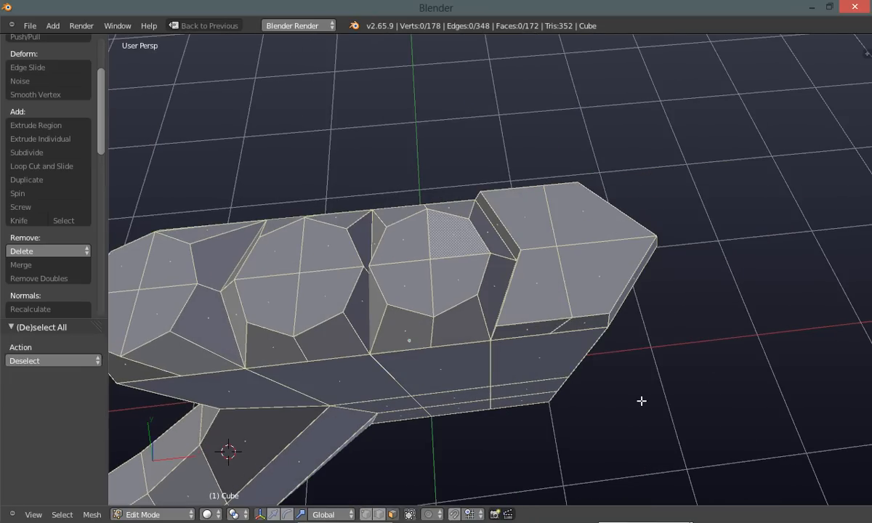
{"action": "right_click", "coordinate": [608, 233], "text": "ctrl"}
{"action": "right_click", "coordinate": [532, 220], "text": "ctrl"}
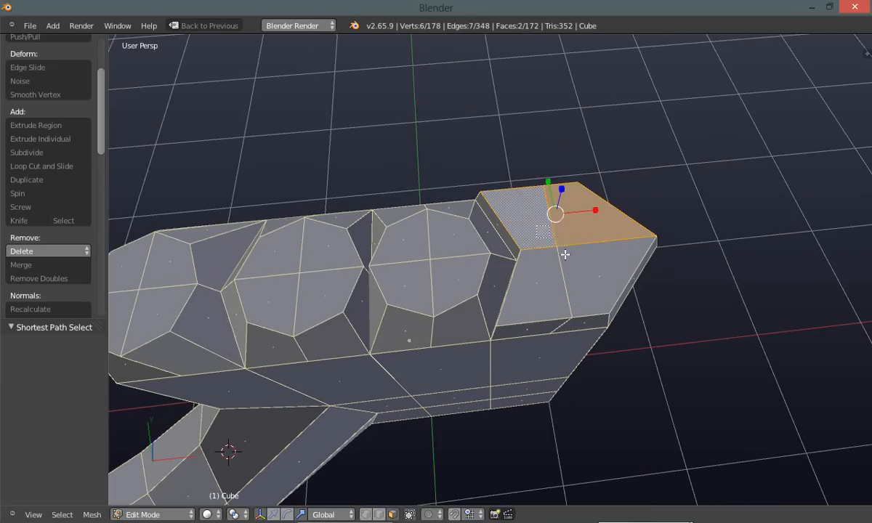
{"action": "left_click_drag", "start_coordinate": [565, 253], "coordinate": [555, 304], "text": "ctrl"}
{"action": "middle_click_drag", "start_coordinate": [554, 304], "coordinate": [558, 277]}
{"action": "key", "text": "w"}
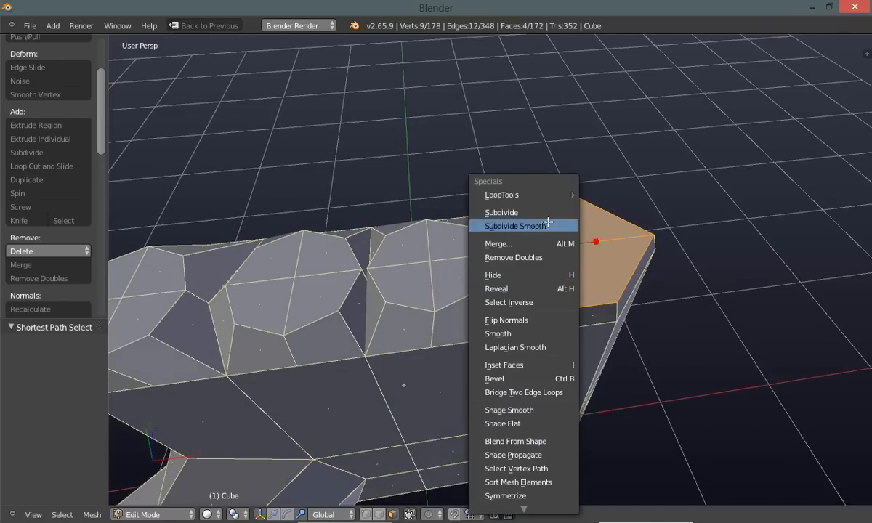
{"action": "mouse_move", "coordinate": [493, 195]}
{"action": "left_click", "coordinate": [663, 209]}
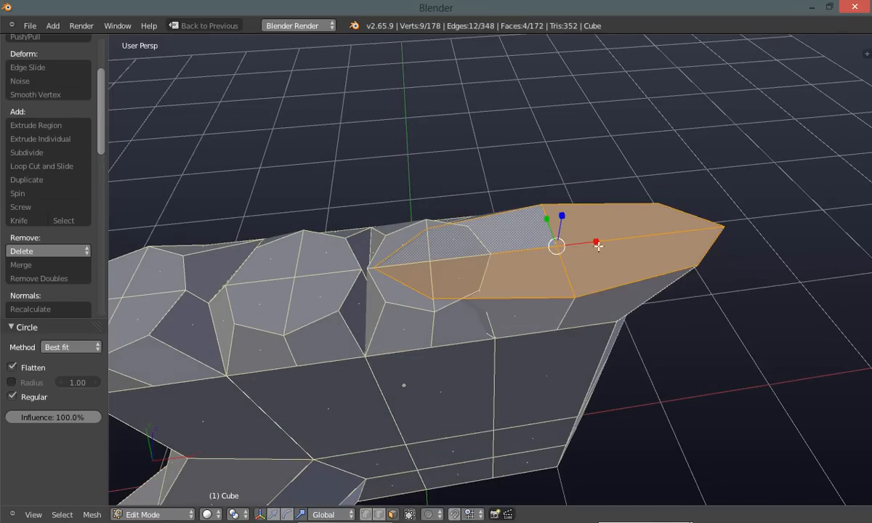
Scale the circular face group farthest from the thumb along X by 0.321, and shrink it overall to about 0.89
{"action": "key", "text": "s"}
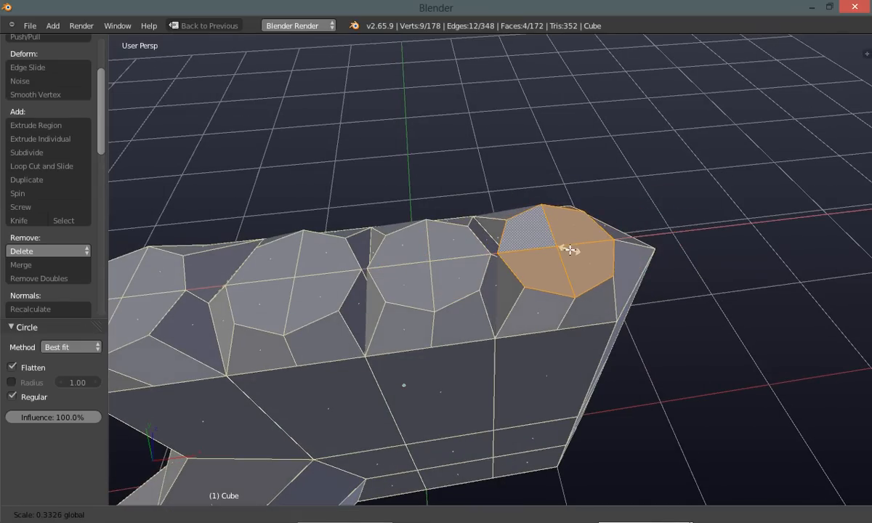
{"action": "left_click", "coordinate": [561, 248]}
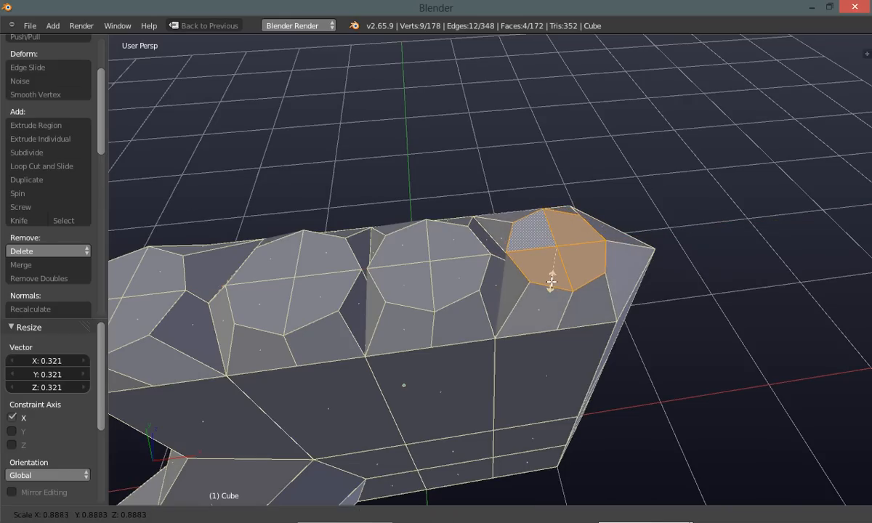
Move the circular face group farthest from the thumb outward along X with the translate manipulator, and clear the selection
{"action": "key", "text": "ctrl+space"}
{"action": "left_click", "coordinate": [512, 295]}
{"action": "left_click_drag", "start_coordinate": [600, 244], "coordinate": [616, 244]}
{"action": "key", "text": "a"}
Select the four circular faces nearest the thumb, scale them along Y by 0.856, and clear the selection
{"action": "middle_click_drag", "start_coordinate": [668, 380], "coordinate": [478, 241]}
{"action": "right_click", "coordinate": [477, 241], "text": "ctrl"}
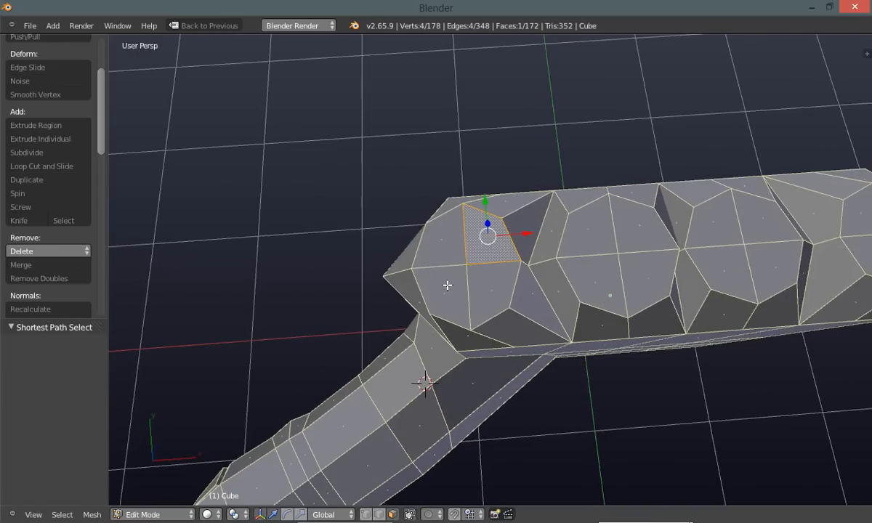
{"action": "left_click_drag", "start_coordinate": [476, 289], "coordinate": [477, 292]}
{"action": "mouse_move", "coordinate": [451, 314]}
{"action": "middle_mouse_down"}
{"action": "mouse_move", "coordinate": [450, 299]}
{"action": "mouse_move", "coordinate": [446, 307]}
{"action": "middle_mouse_up"}
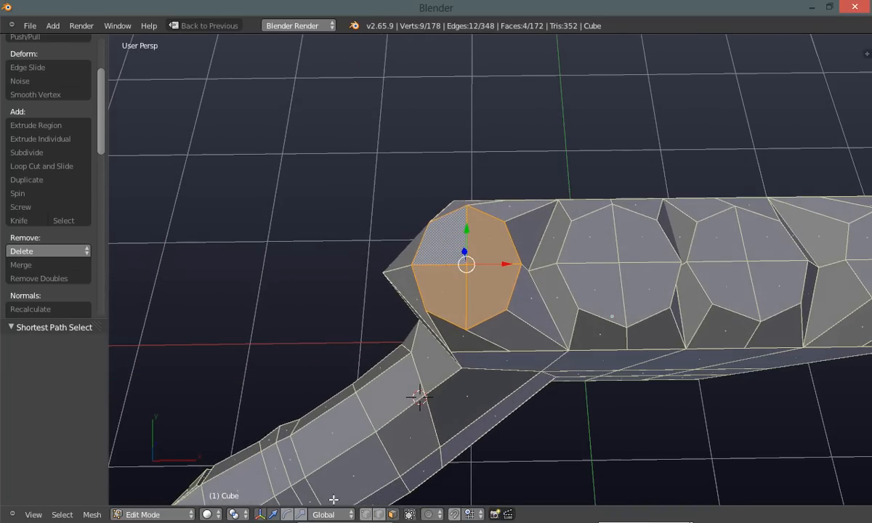
{"action": "middle_click_drag", "start_coordinate": [365, 451], "coordinate": [485, 237]}
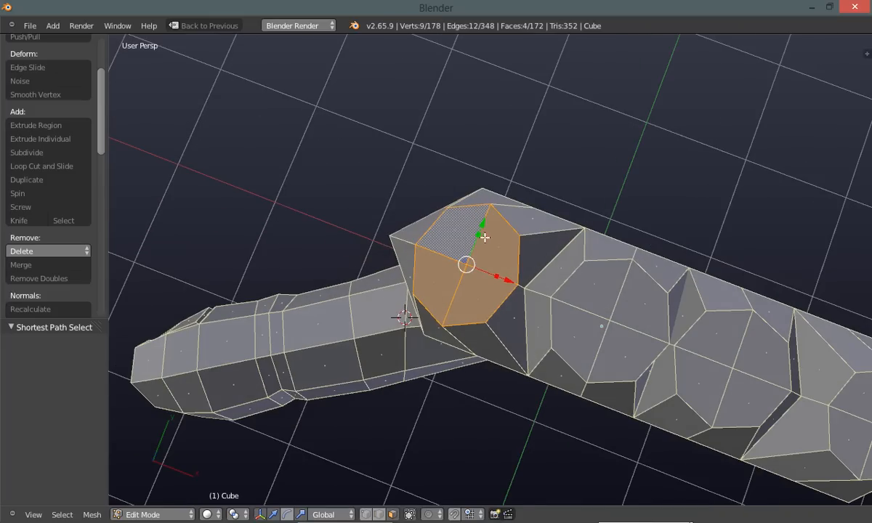
{"action": "key", "text": "s"}
{"action": "left_click", "coordinate": [477, 238]}
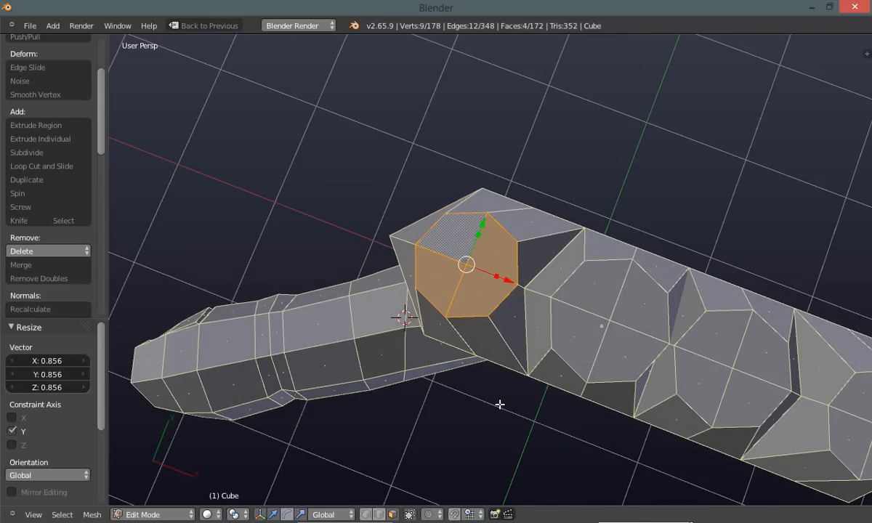
{"action": "key", "text": "a"}
Try to rotate the circular face group nearest the thumb in top view with the rotate manipulator
{"action": "middle_click_drag", "start_coordinate": [463, 461], "coordinate": [509, 247]}
{"action": "key", "text": "q"}
{"action": "left_click", "coordinate": [461, 289]}
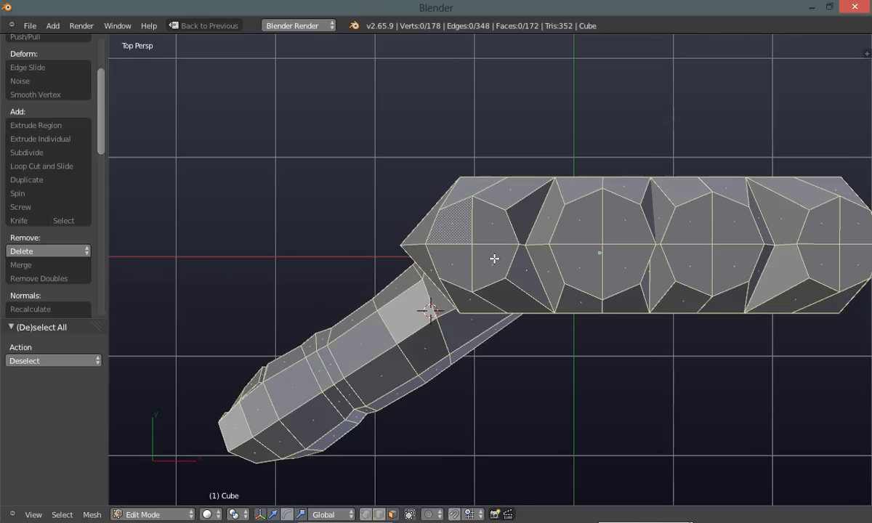
{"action": "right_click", "coordinate": [491, 225], "text": "ctrl"}
{"action": "right_click", "coordinate": [462, 239], "text": "ctrl"}
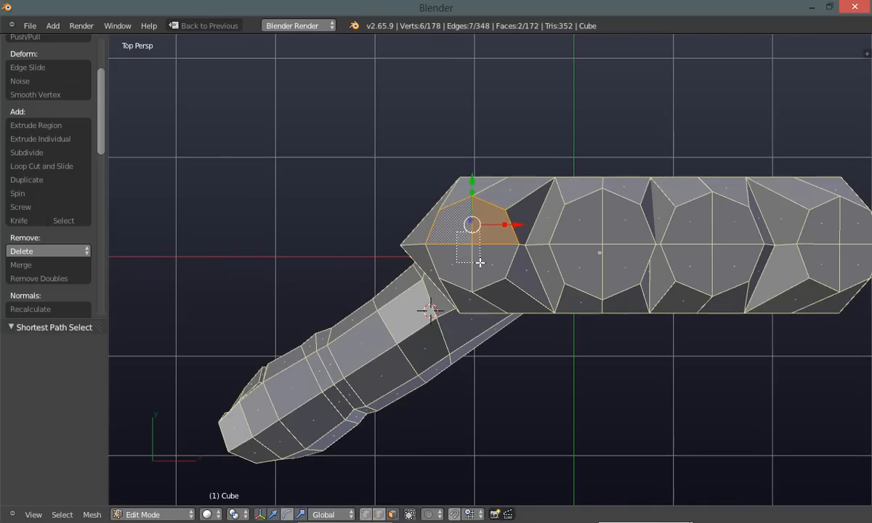
{"action": "right_click", "coordinate": [462, 260], "text": "ctrl"}
{"action": "right_click", "coordinate": [494, 266], "text": "ctrl"}
{"action": "key", "text": "ctrl+space"}
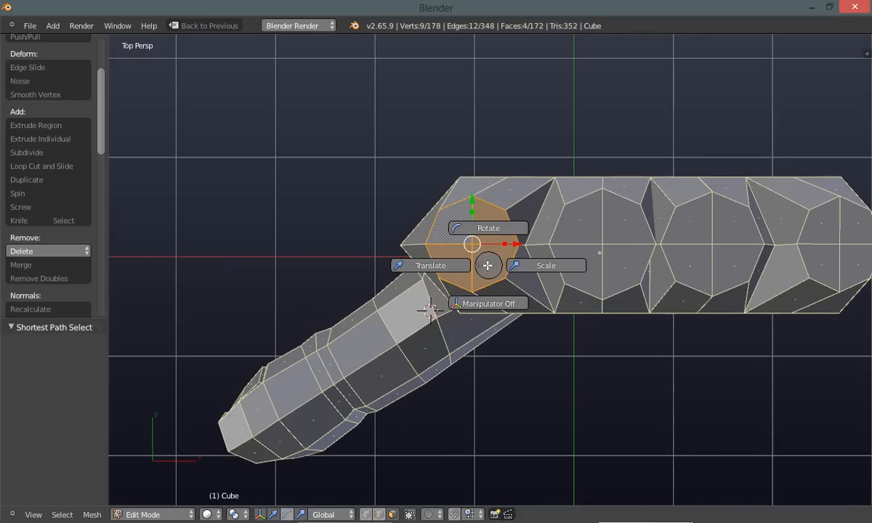
{"action": "left_click", "coordinate": [476, 229]}
{"action": "left_click", "coordinate": [517, 266]}
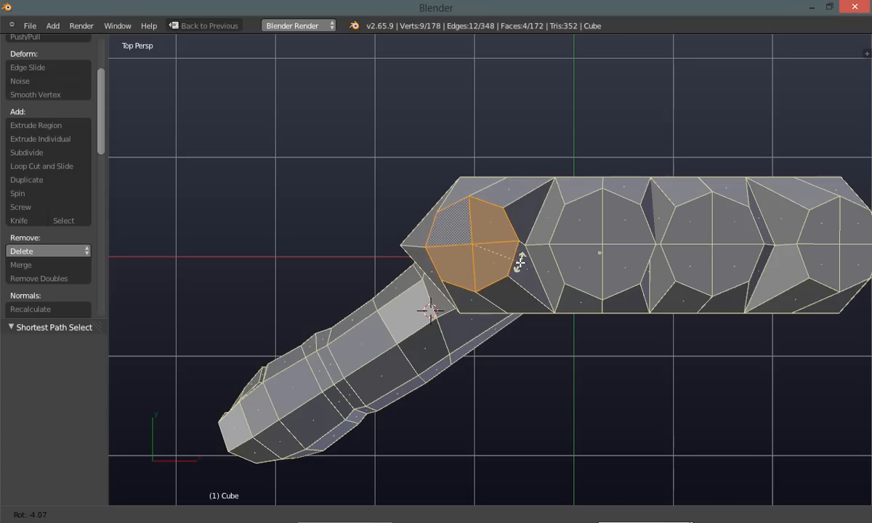
{"action": "left_click", "coordinate": [521, 266]}
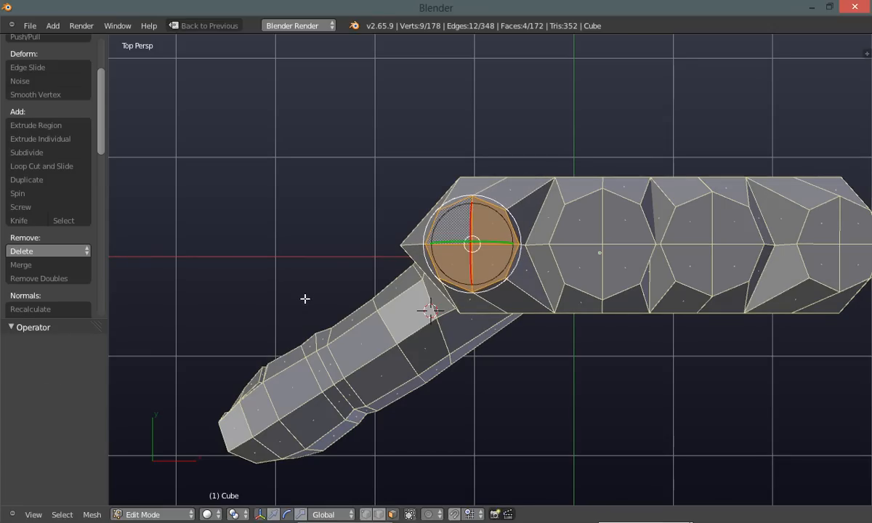
{"action": "key", "text": "a"}
{"action": "middle_click_drag", "start_coordinate": [525, 384], "coordinate": [522, 349]}
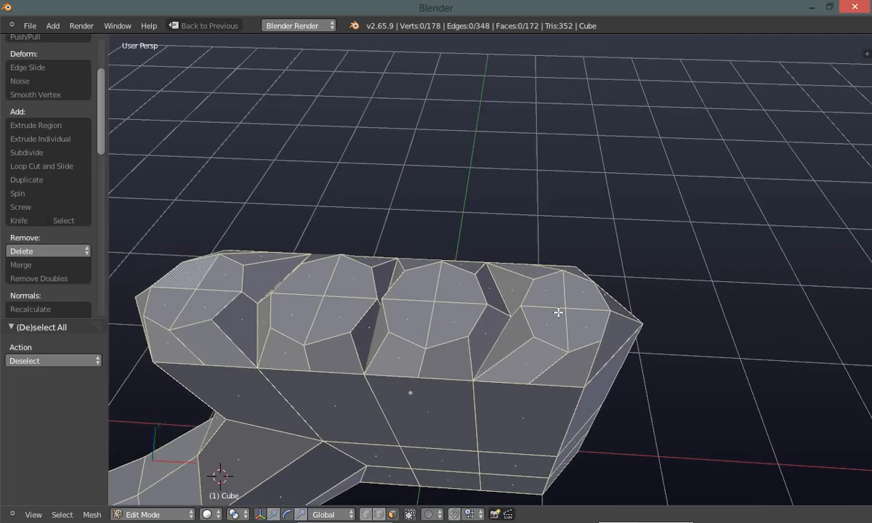
{"action": "right_click", "coordinate": [582, 291], "text": "ctrl"}
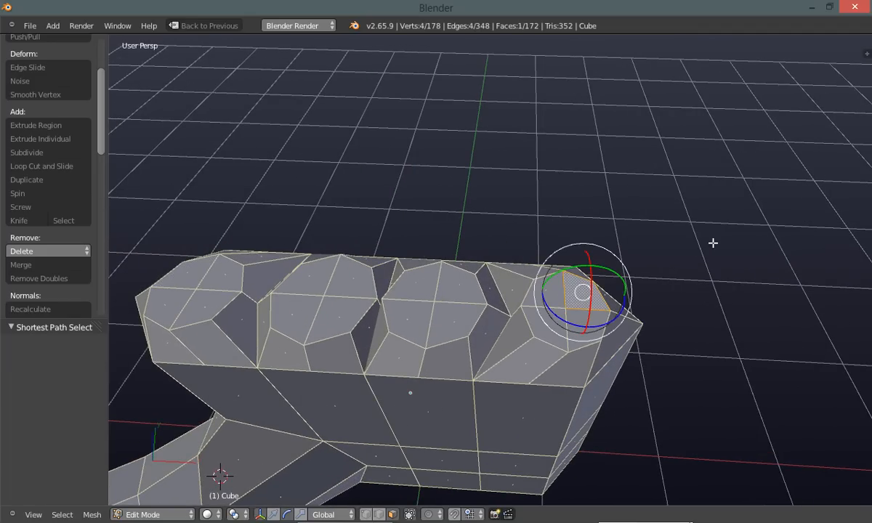
{"action": "key", "text": "a"}
{"action": "right_click", "coordinate": [583, 288], "text": "ctrl"}
{"action": "key", "text": "a"}
{"action": "middle_click_drag", "start_coordinate": [615, 298], "coordinate": [618, 292]}
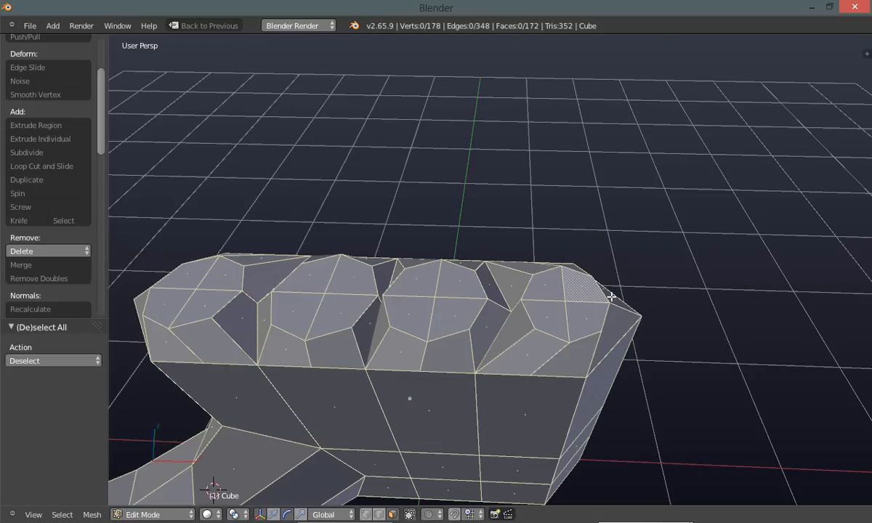
Hide the manipulator, select the four circular faces farthest from the thumb, and scale them uniformly by 0.895
{"action": "key", "text": "ctrl+space"}
{"action": "left_click", "coordinate": [622, 317]}
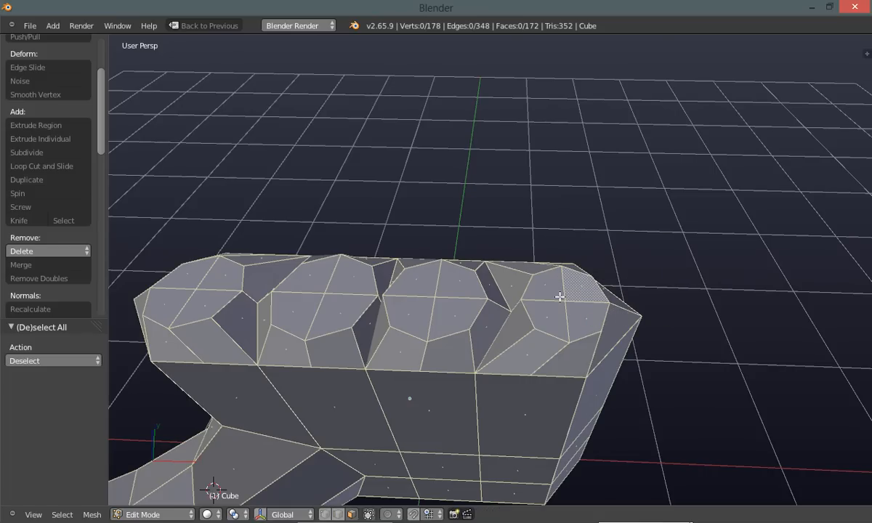
{"action": "right_click", "coordinate": [583, 289], "text": "ctrl"}
{"action": "right_click", "coordinate": [545, 294], "text": "ctrl"}
{"action": "mouse_move", "coordinate": [550, 297]}
{"action": "left_mouse_down", "text": "ctrl"}
{"action": "mouse_move", "coordinate": [568, 315]}
{"action": "mouse_move", "coordinate": [571, 293]}
{"action": "left_mouse_up", "text": "ctrl"}
{"action": "middle_click_drag", "start_coordinate": [654, 314], "coordinate": [576, 337]}
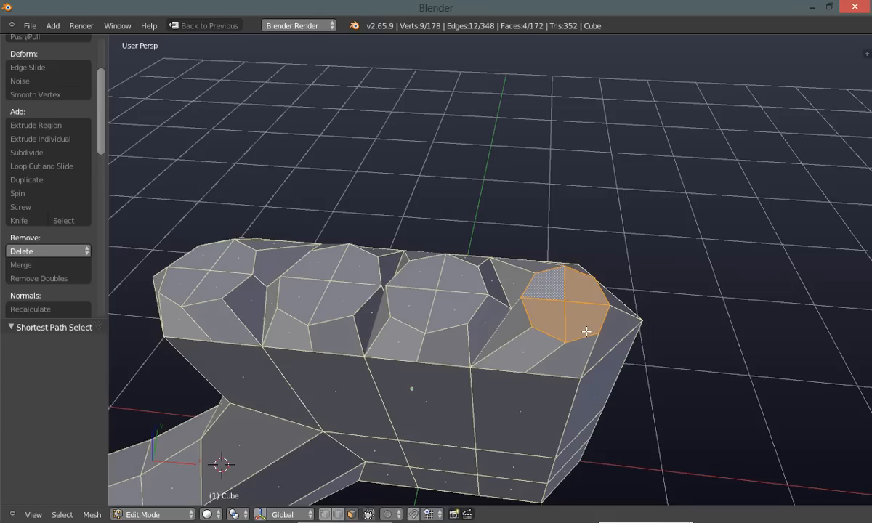
{"action": "key", "text": "s"}
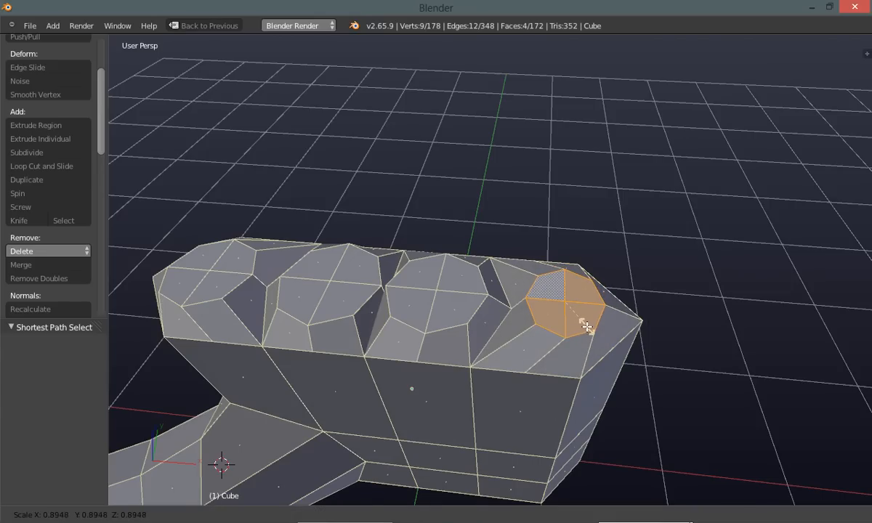
{"action": "left_click", "coordinate": [587, 325]}
Move the circular face group farthest from the thumb outward along X by 0.04709, and clear the selection
{"action": "key", "text": "ctrl+space"}
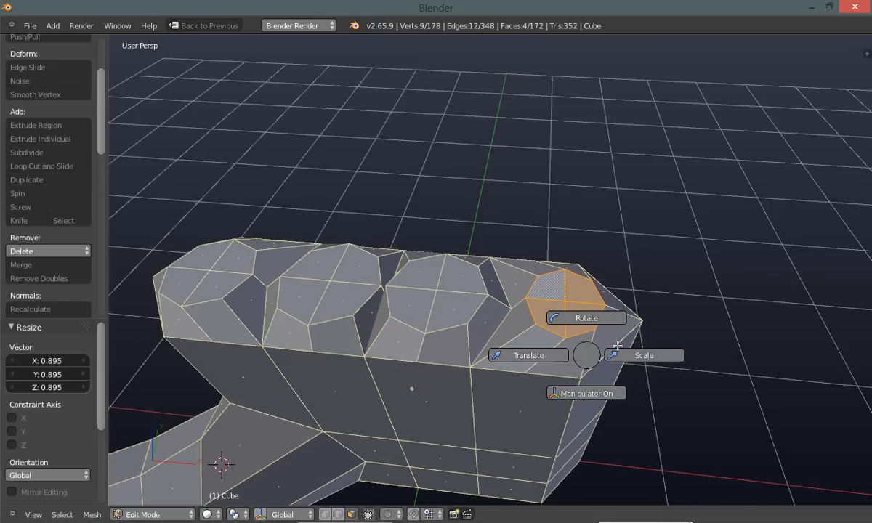
{"action": "key", "text": "Escape"}
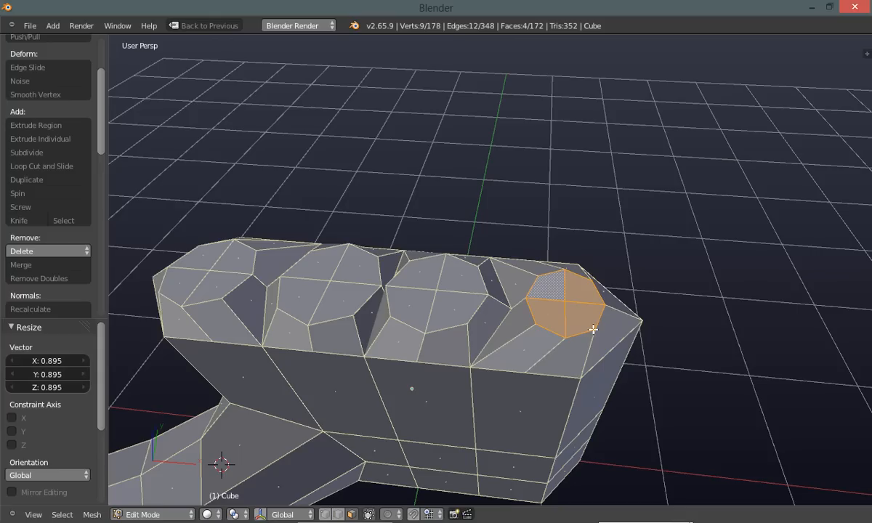
{"action": "key", "text": "ctrl+space"}
{"action": "left_click", "coordinate": [554, 338]}
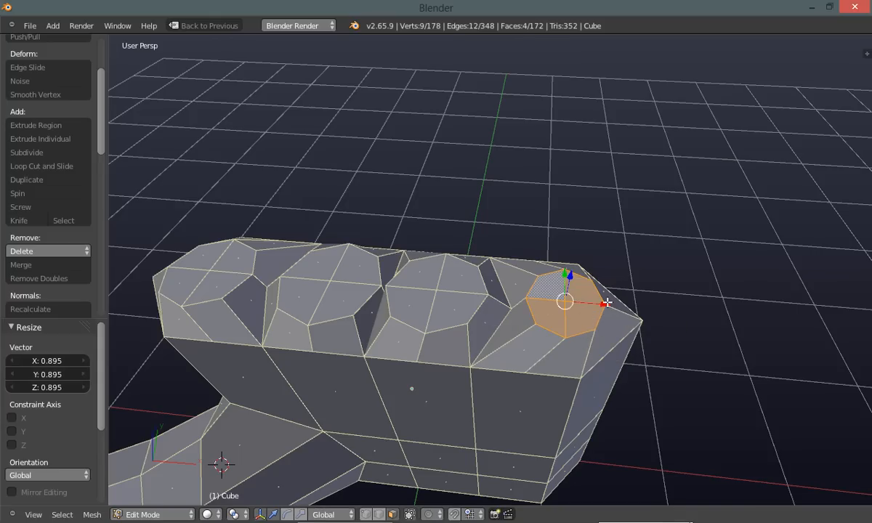
{"action": "left_click_drag", "start_coordinate": [604, 305], "coordinate": [616, 308]}
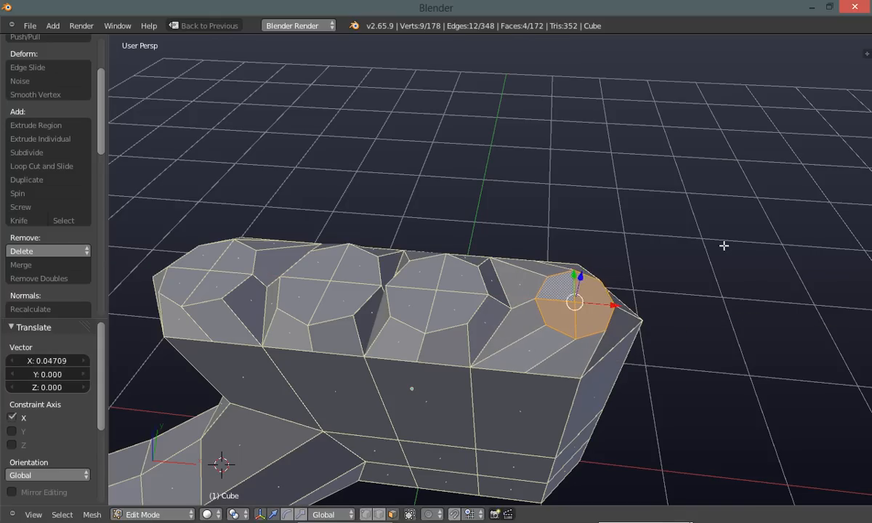
{"action": "key", "text": "a"}
Scale the third circular face group from the thumb side uniformly by about 0.92, and move it 0.02037 along X
{"action": "middle_click_drag", "start_coordinate": [648, 248], "coordinate": [529, 367]}
{"action": "right_click", "coordinate": [568, 301], "text": "ctrl"}
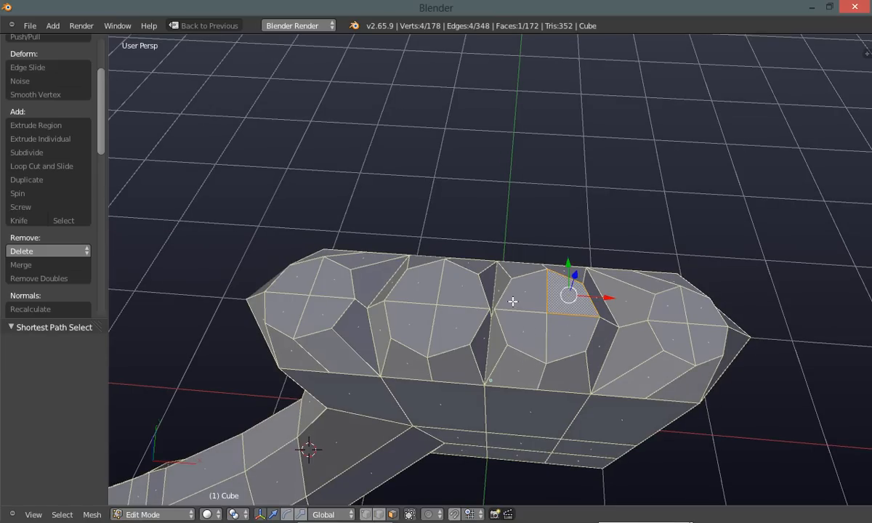
{"action": "right_click", "coordinate": [556, 338], "text": "ctrl"}
{"action": "mouse_move", "coordinate": [561, 342]}
{"action": "middle_mouse_down"}
{"action": "mouse_move", "coordinate": [560, 360]}
{"action": "mouse_move", "coordinate": [560, 332]}
{"action": "middle_mouse_up"}
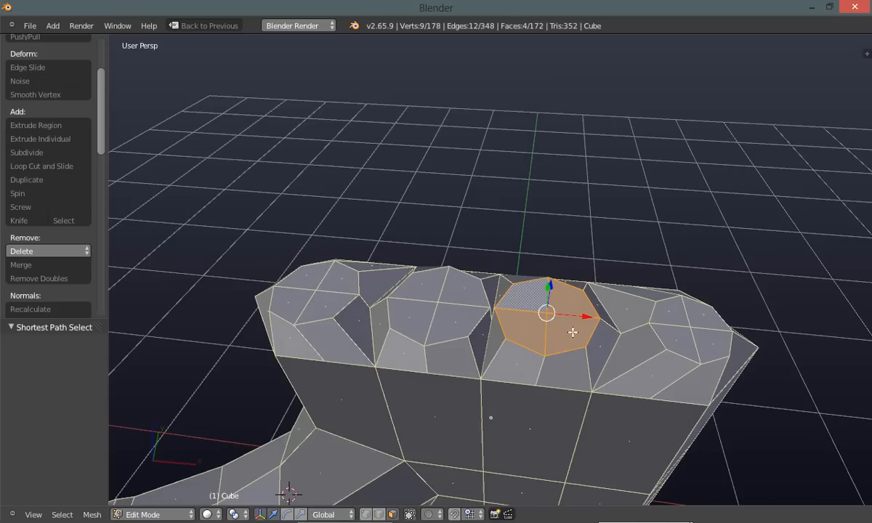
{"action": "key", "text": "s"}
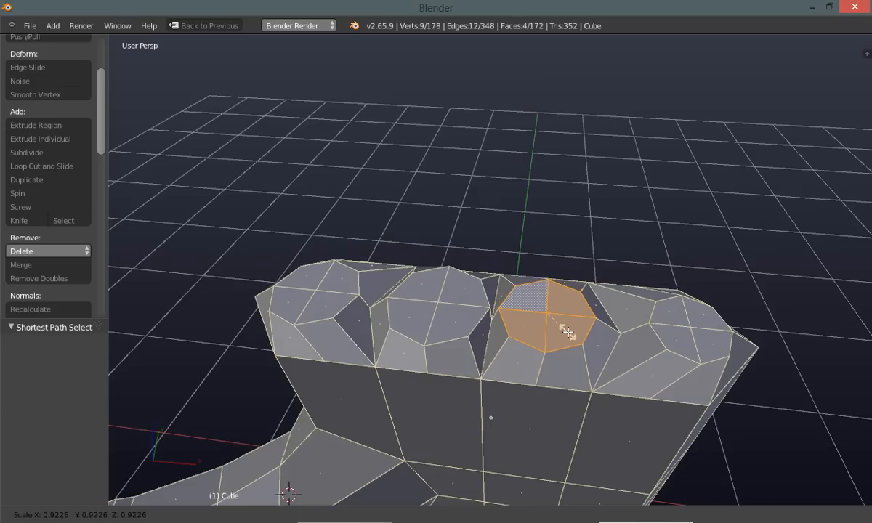
{"action": "left_click", "coordinate": [568, 333]}
{"action": "left_click_drag", "start_coordinate": [584, 319], "coordinate": [582, 317]}
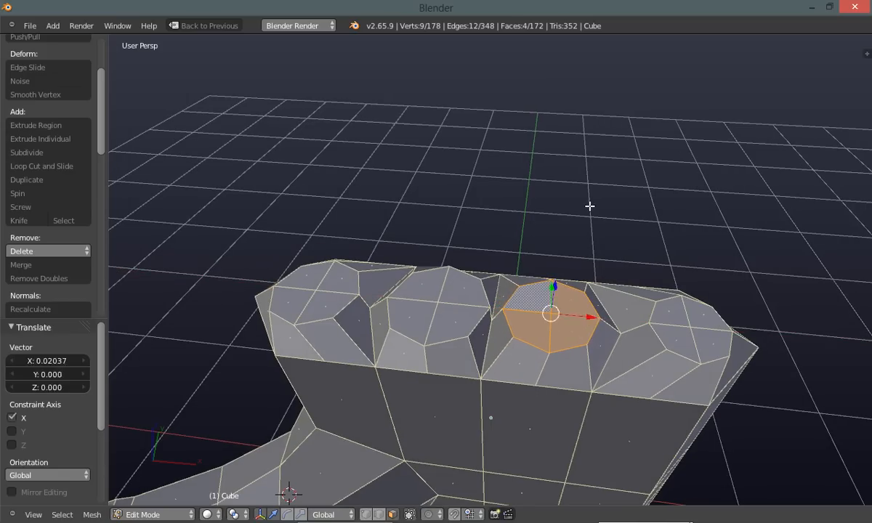
Clear the face selection and switch to vertex selection mode
{"action": "key", "text": "a"}
{"action": "middle_click_drag", "start_coordinate": [469, 342], "coordinate": [436, 319]}
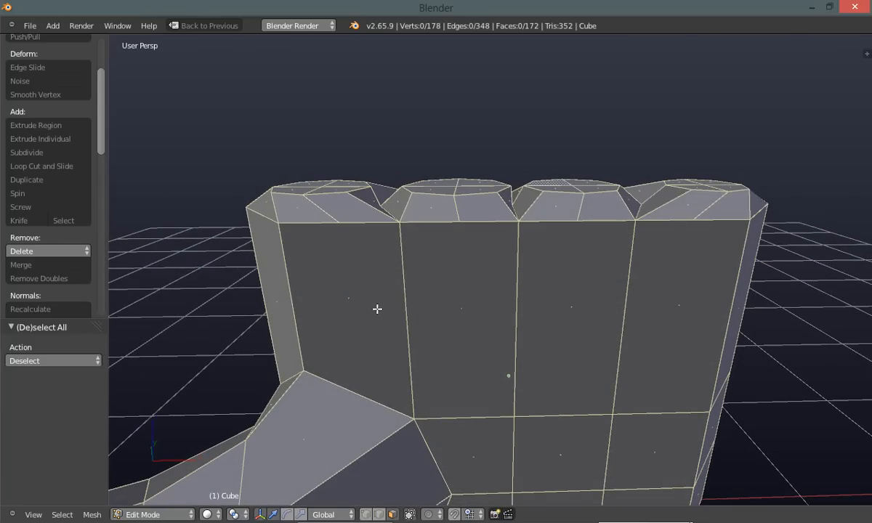
{"action": "middle_click_drag", "start_coordinate": [376, 310], "coordinate": [380, 301]}
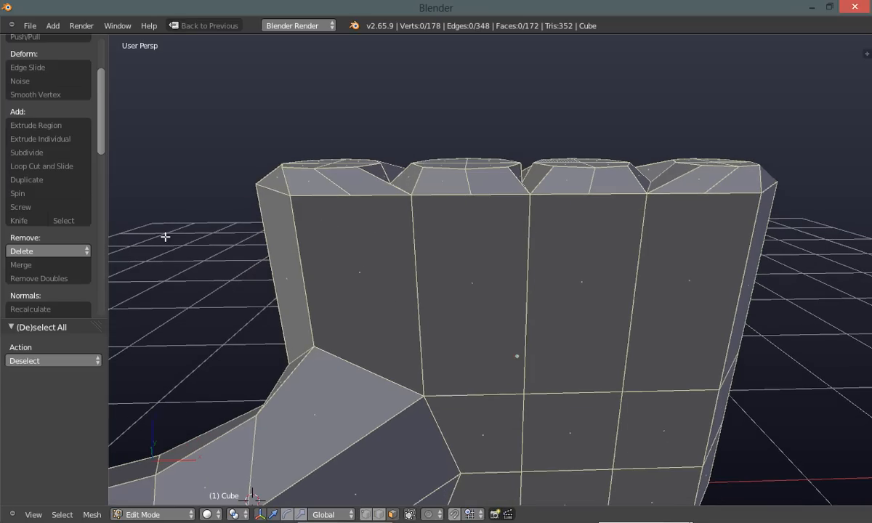
{"action": "key", "text": "x"}
{"action": "left_click", "coordinate": [125, 239]}
Examine the corner vertices of the large front face below the finger base nearest the thumb
{"action": "right_click", "coordinate": [293, 198]}
{"action": "right_click", "coordinate": [316, 345], "text": "shift"}
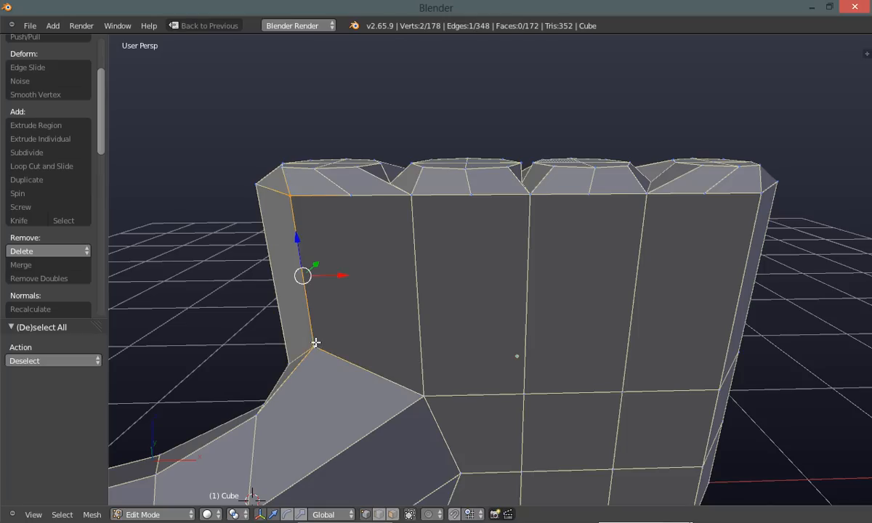
{"action": "right_click", "coordinate": [419, 392], "text": "shift"}
{"action": "key", "text": "a"}
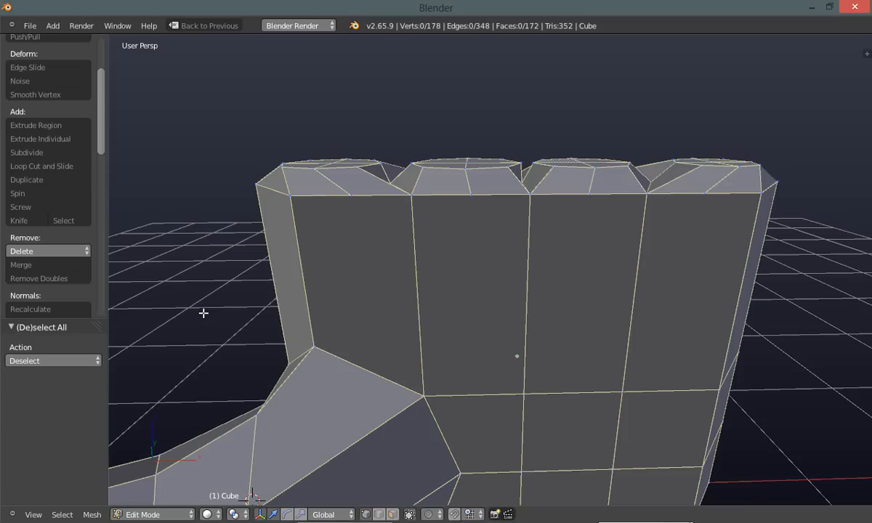
{"action": "middle_click_drag", "start_coordinate": [206, 304], "coordinate": [205, 307]}
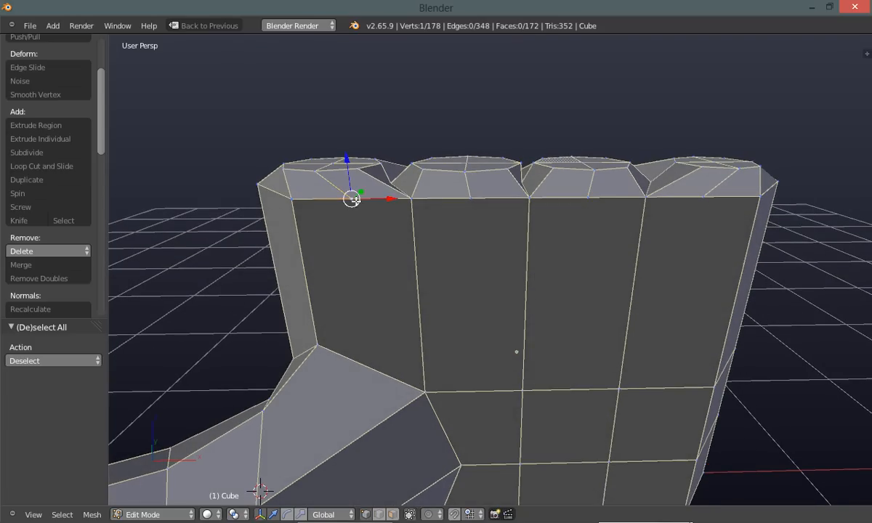
{"action": "middle_click_drag", "start_coordinate": [201, 342], "coordinate": [225, 330]}
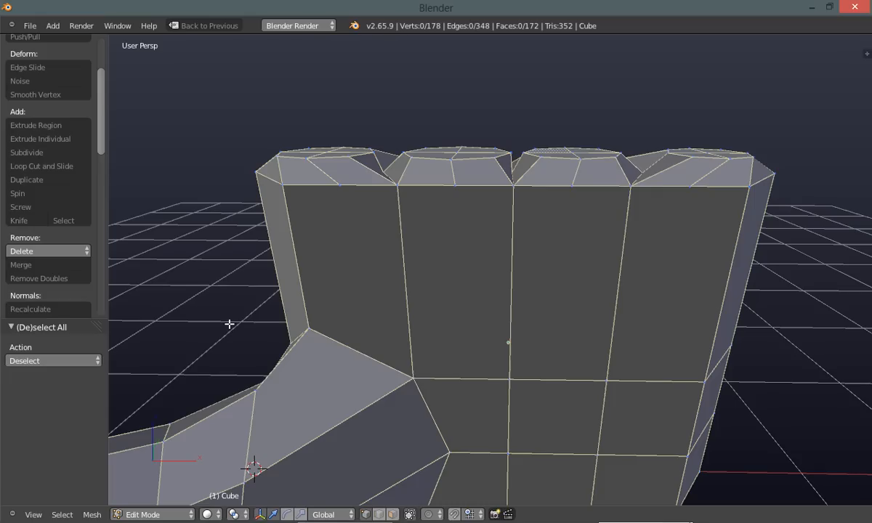
{"action": "mouse_move", "coordinate": [230, 324]}
{"action": "middle_mouse_down", "text": "ctrl"}
{"action": "mouse_move", "coordinate": [224, 331]}
{"action": "mouse_move", "coordinate": [234, 322]}
{"action": "middle_mouse_up", "text": "ctrl"}
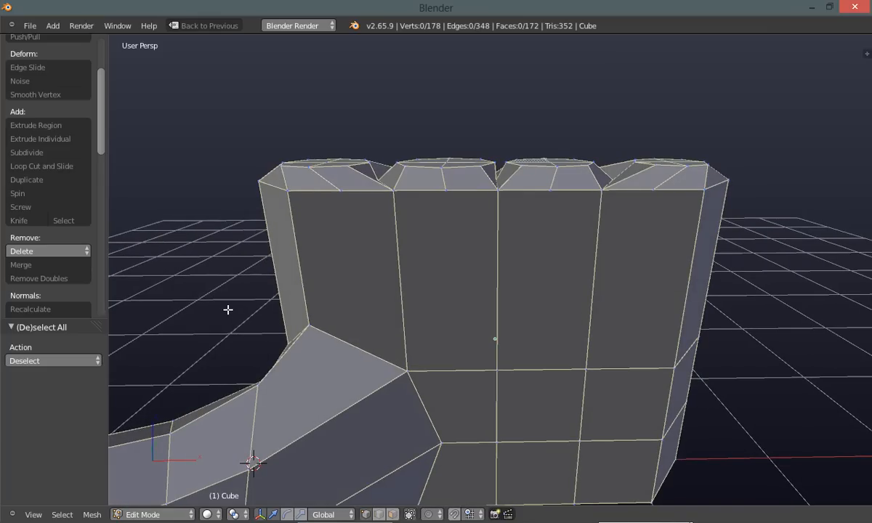
{"action": "middle_click_drag", "start_coordinate": [220, 302], "coordinate": [226, 288]}
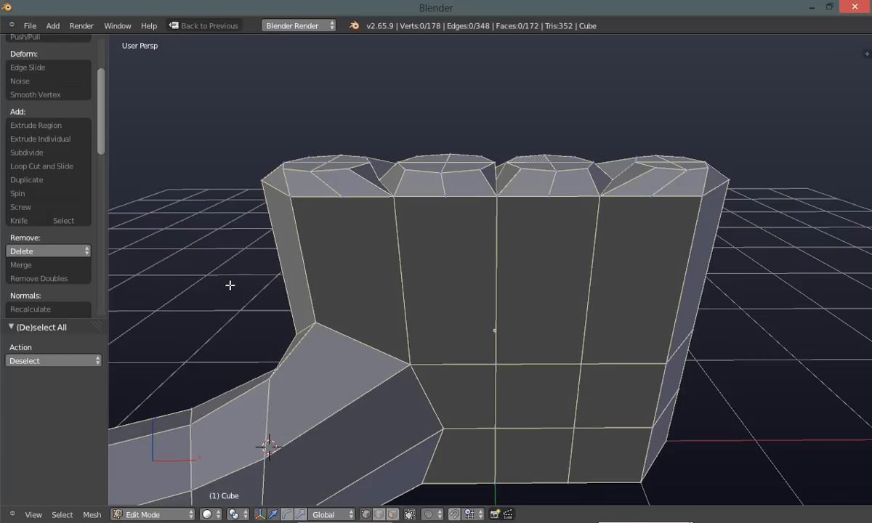
Knife-cut the front side from one outer finger base's midpoint across the three inner vertical edges to the other outer base's midpoint
{"action": "key", "text": "k"}
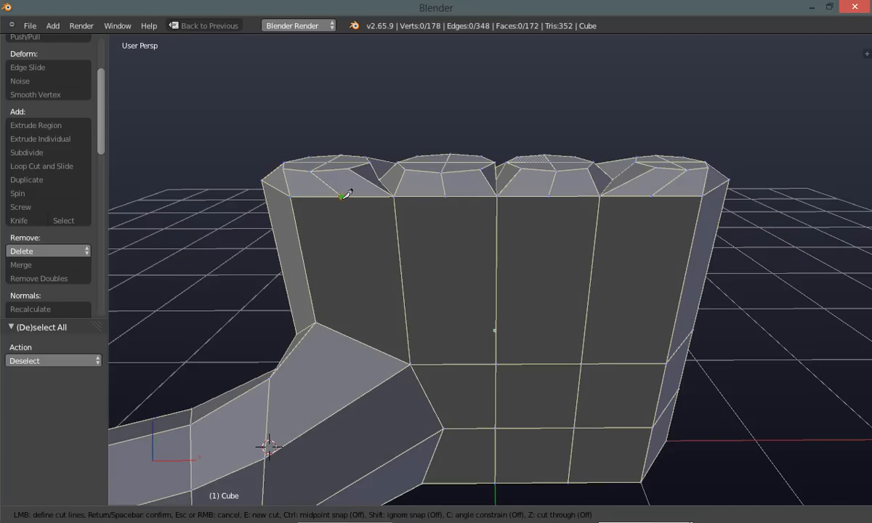
{"action": "left_click", "coordinate": [341, 196]}
{"action": "left_click", "coordinate": [403, 288]}
{"action": "left_click", "coordinate": [496, 289]}
{"action": "left_click", "coordinate": [590, 289]}
{"action": "left_click", "coordinate": [652, 195]}
{"action": "key", "text": "Return"}
{"action": "key", "text": "a"}
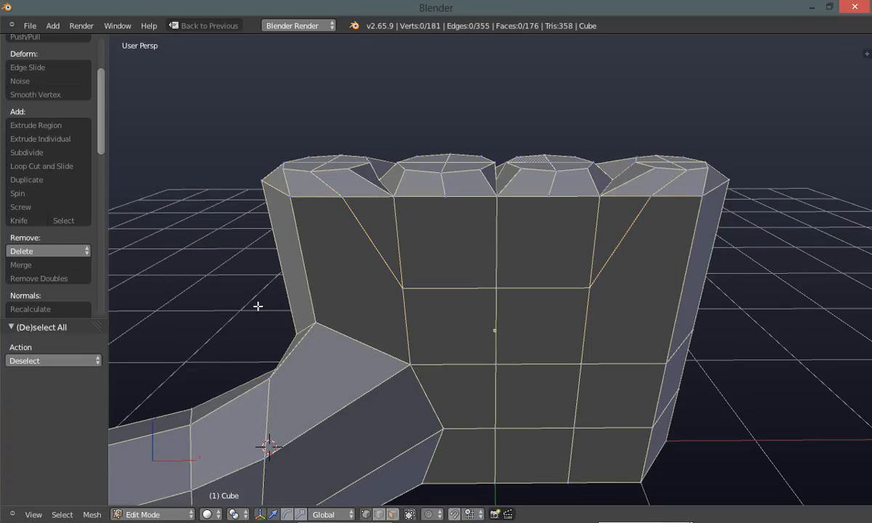
Knife-cut a V on the front side from the two middle finger bases' midpoints down to the central vertex of the horizontal cut
{"action": "key", "text": "k"}
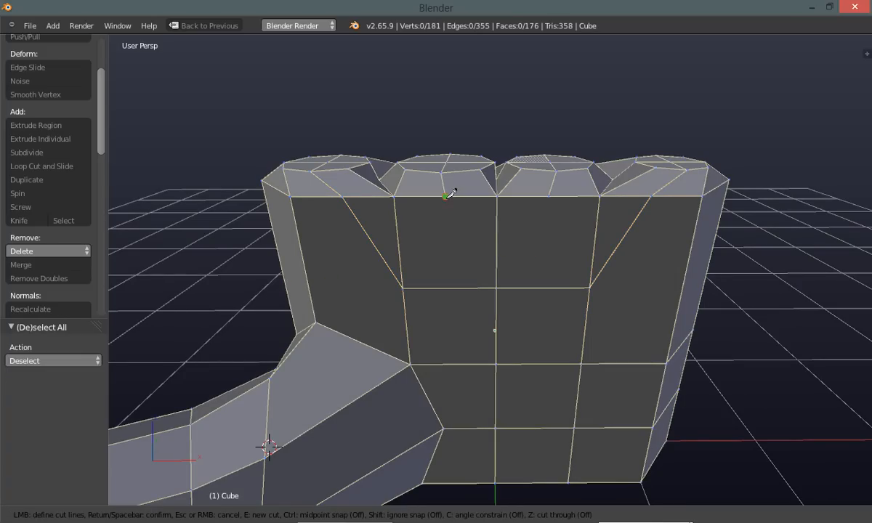
{"action": "left_click", "coordinate": [467, 210]}
{"action": "left_click", "coordinate": [497, 287]}
{"action": "left_click", "coordinate": [548, 195]}
{"action": "key", "text": "Return"}
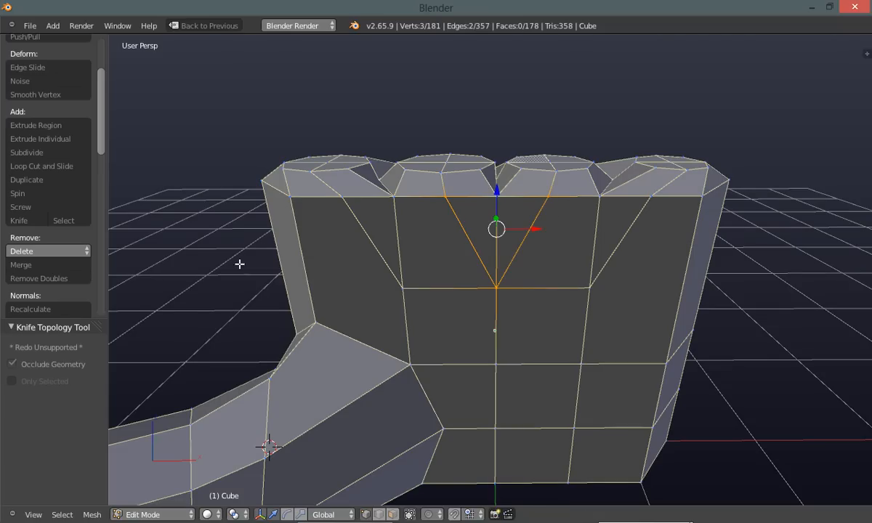
{"action": "key", "text": "a"}
Repeat the knife pattern on the back side: outer base midpoints joined through the vertical edges' midpoints, plus a central V from the middle bases
{"action": "middle_click_drag", "start_coordinate": [606, 323], "coordinate": [415, 309]}
{"action": "key", "text": "k"}
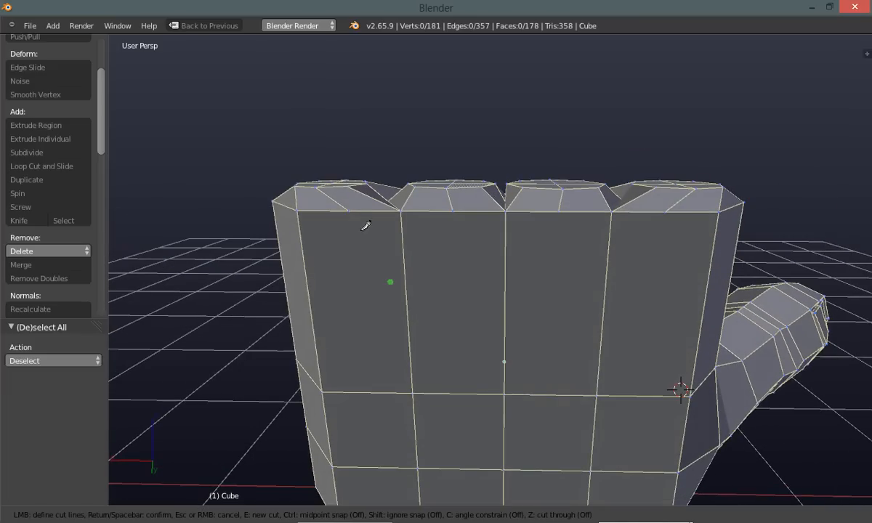
{"action": "left_click", "coordinate": [349, 209]}
{"action": "left_click", "coordinate": [407, 308]}
{"action": "left_click", "coordinate": [604, 310]}
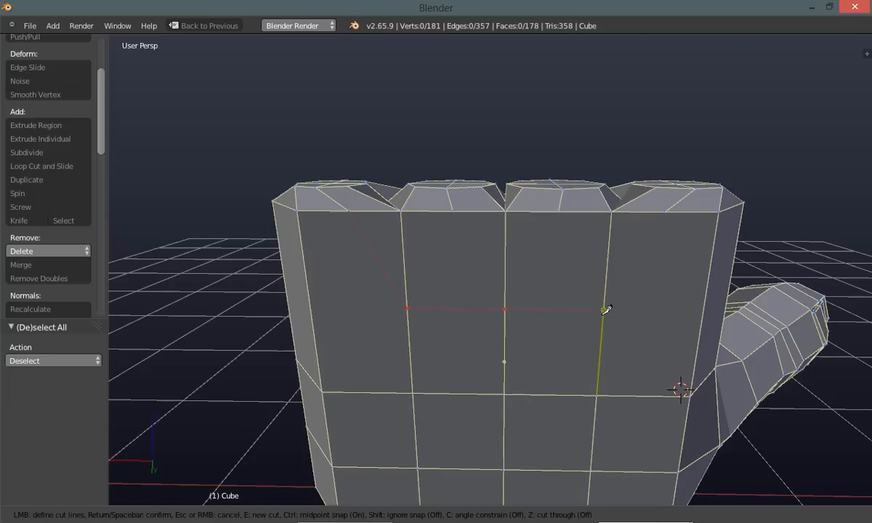
{"action": "left_click", "coordinate": [664, 213]}
{"action": "left_click", "coordinate": [457, 209]}
{"action": "left_click", "coordinate": [506, 306]}
{"action": "left_click", "coordinate": [560, 211]}
{"action": "key", "text": "Return"}
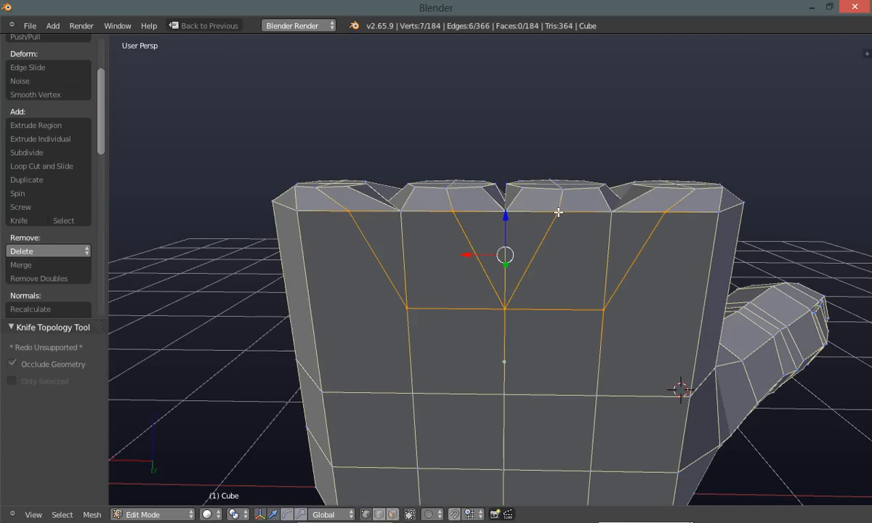
{"action": "key", "text": "a"}
Switch to edge selection and subdivide the three upper vertical edges on the side of the hand facing away from the thumb
{"action": "middle_click_drag", "start_coordinate": [271, 343], "coordinate": [289, 358]}
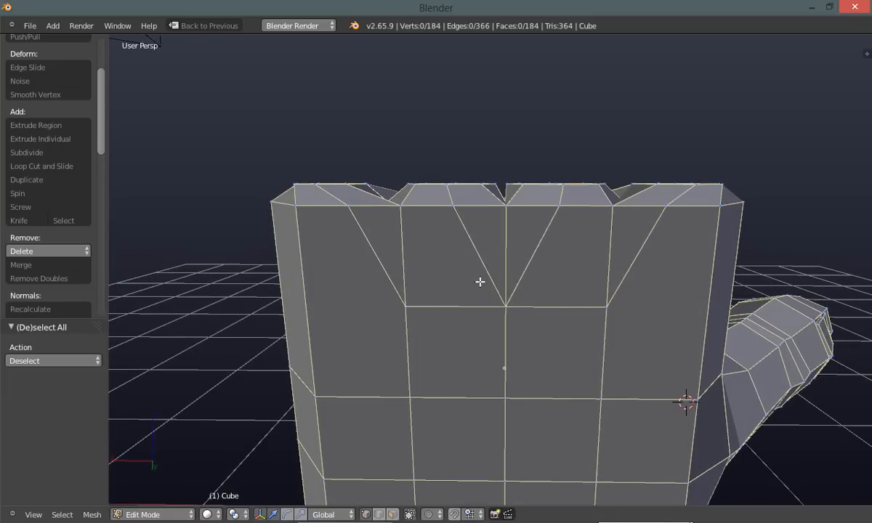
{"action": "middle_click_drag", "start_coordinate": [489, 321], "coordinate": [247, 324]}
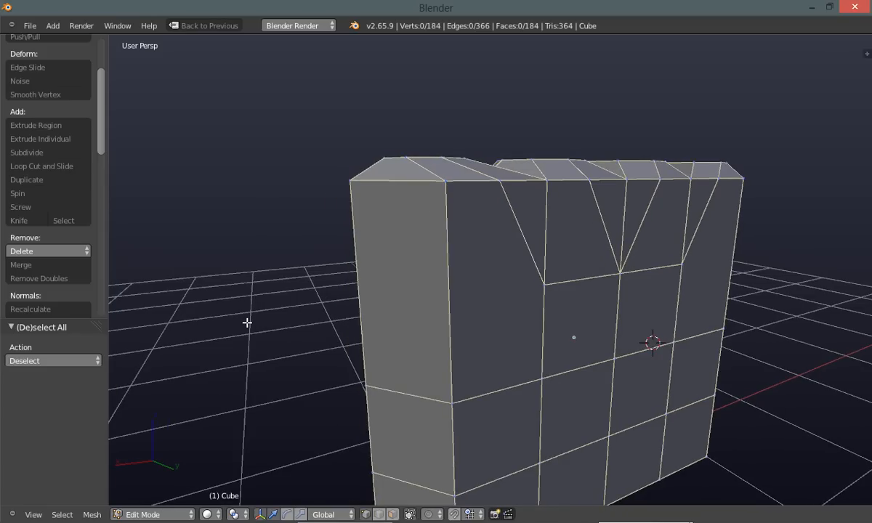
{"action": "key", "text": "ctrl+Tab"}
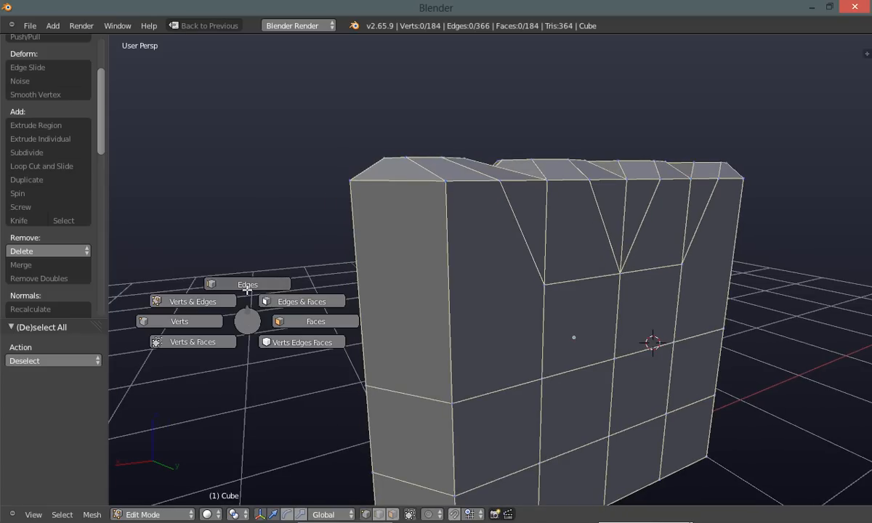
{"action": "left_click", "coordinate": [247, 288]}
{"action": "middle_click_drag", "start_coordinate": [311, 343], "coordinate": [340, 343]}
{"action": "right_click", "coordinate": [445, 321]}
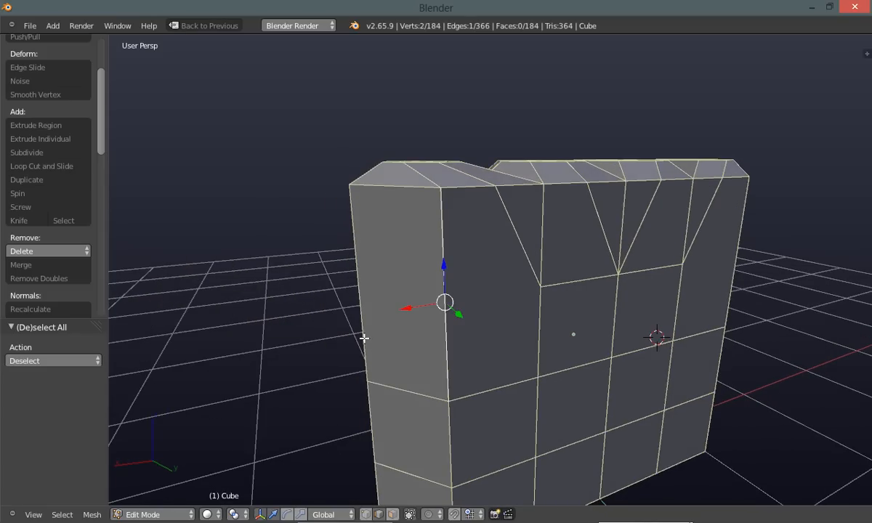
{"action": "right_click", "coordinate": [362, 317], "text": "shift"}
{"action": "middle_click_drag", "start_coordinate": [282, 353], "coordinate": [255, 314]}
{"action": "right_click", "coordinate": [381, 358], "text": "shift"}
{"action": "middle_click_drag", "start_coordinate": [311, 341], "coordinate": [399, 333]}
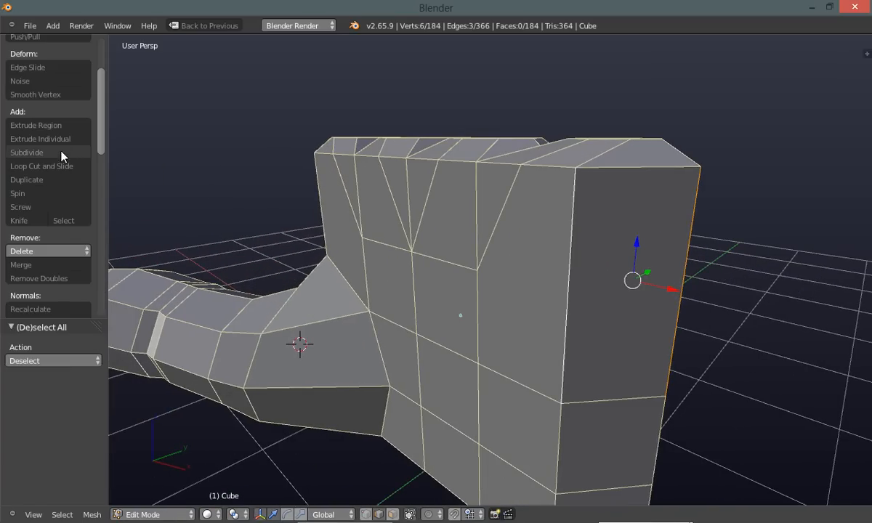
{"action": "left_click", "coordinate": [37, 153]}
{"action": "key", "text": "a"}
{"action": "middle_click_drag", "start_coordinate": [210, 251], "coordinate": [191, 247]}
{"action": "right_click", "coordinate": [190, 247], "text": "ctrl"}
{"action": "key", "text": "ctrl+z"}
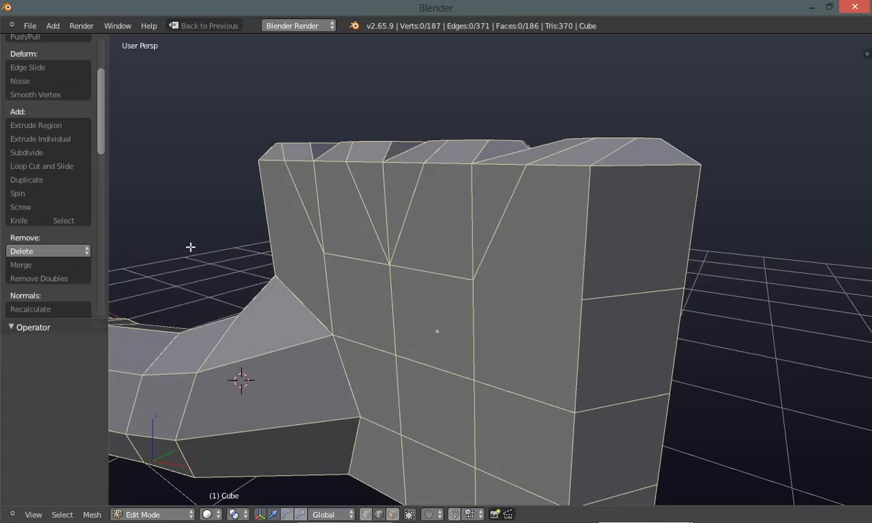
In vertex selection mode, connect the outermost knife-cut vertex on the front side to the new midpoint of the corner edge opposite the thumb
{"action": "key", "text": "ctrl+Tab"}
{"action": "left_click", "coordinate": [141, 247]}
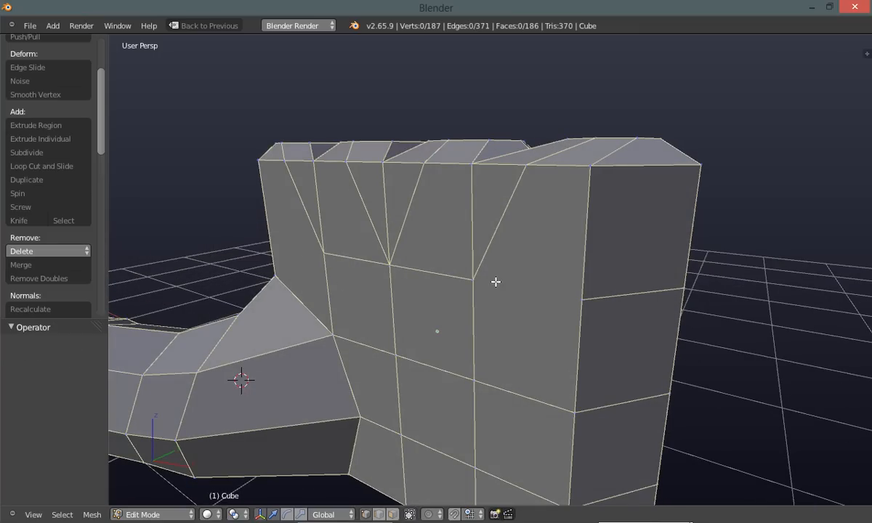
{"action": "right_click", "coordinate": [474, 276]}
{"action": "right_click", "coordinate": [583, 299], "text": "shift"}
{"action": "key", "text": "j"}
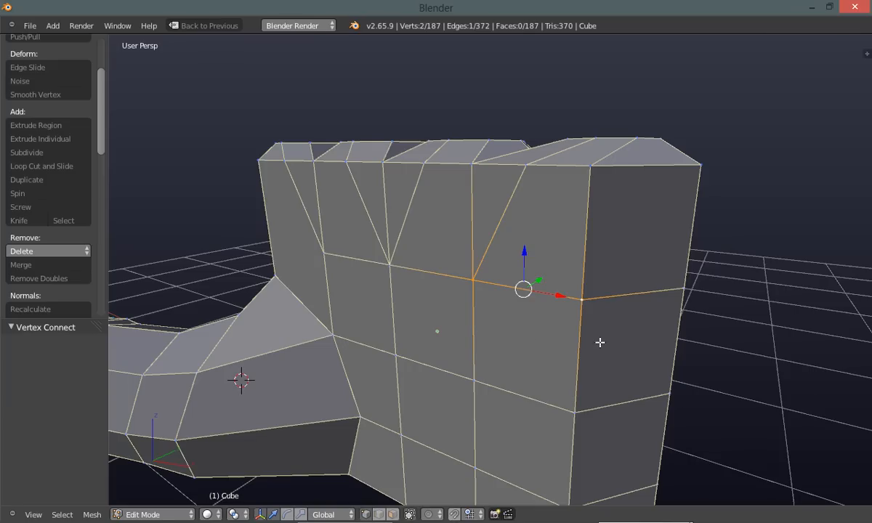
{"action": "key", "text": "a"}
Connect the back side's corner-edge midpoint opposite the thumb to the nearest vertex of the horizontal knife cut
{"action": "middle_click_drag", "start_coordinate": [751, 313], "coordinate": [490, 305]}
{"action": "right_click", "coordinate": [372, 272]}
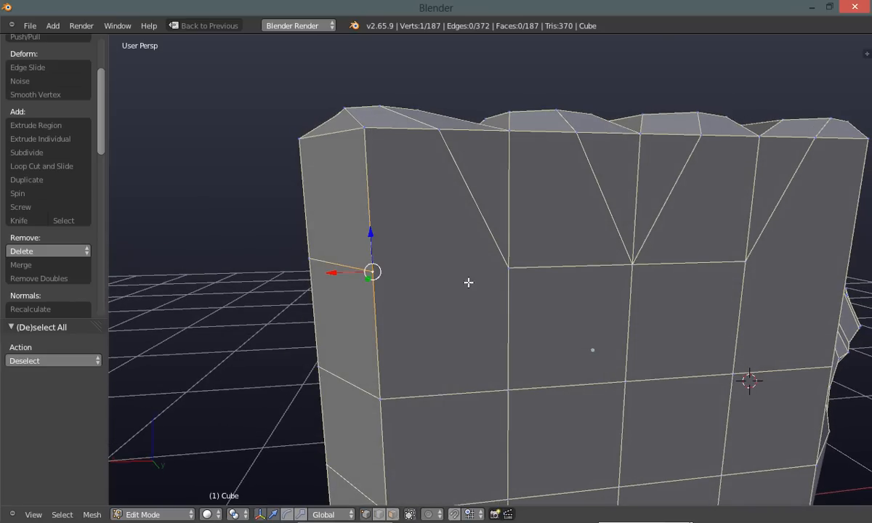
{"action": "right_click", "coordinate": [500, 271], "text": "shift"}
{"action": "key", "text": "j"}
{"action": "key", "text": "a"}
Knife-cut from the back side's horizontal cut around the hand's thumb-side face to the end vertex of the front side's horizontal cut
{"action": "middle_click_drag", "start_coordinate": [605, 334], "coordinate": [514, 319]}
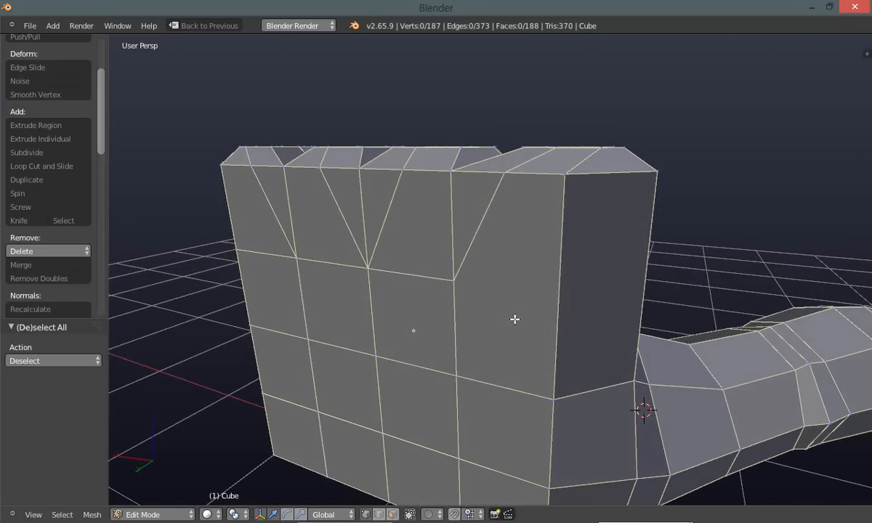
{"action": "key", "text": "k"}
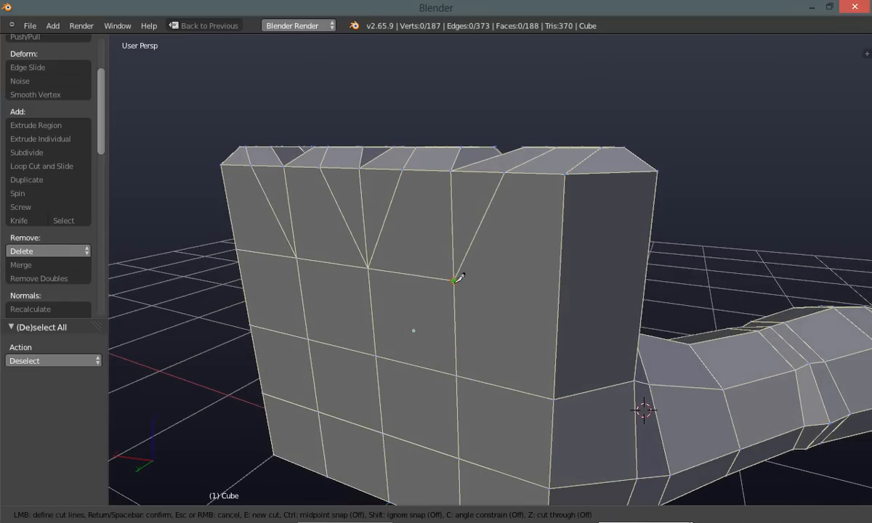
{"action": "left_click", "coordinate": [455, 280]}
{"action": "left_click", "coordinate": [559, 294]}
{"action": "middle_click_drag", "start_coordinate": [660, 277], "coordinate": [588, 272]}
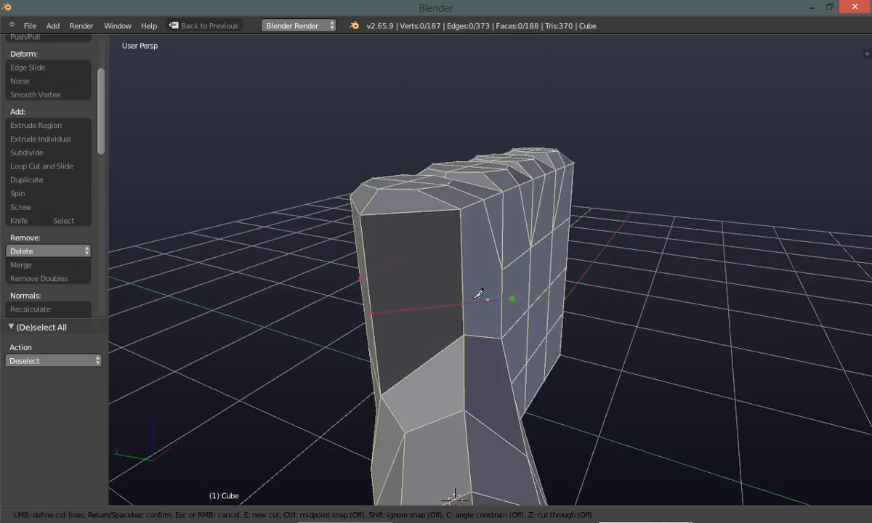
{"action": "left_click", "coordinate": [465, 289]}
{"action": "left_click", "coordinate": [504, 270]}
{"action": "key", "text": "Return"}
{"action": "key", "text": "a"}
On the back side, select the two V edges and the outer vertical edges below the middle finger bases, and subdivide them
{"action": "middle_click_drag", "start_coordinate": [691, 360], "coordinate": [452, 339]}
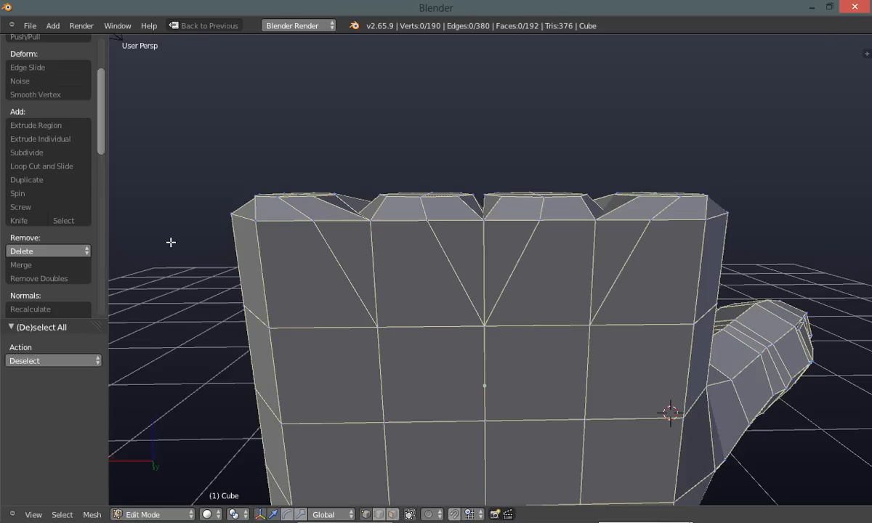
{"action": "key", "text": "ctrl+Tab"}
{"action": "left_click", "coordinate": [169, 204]}
{"action": "right_click", "coordinate": [372, 271]}
{"action": "right_click", "coordinate": [451, 269], "text": "shift"}
{"action": "right_click", "coordinate": [514, 269], "text": "shift"}
{"action": "right_click", "coordinate": [592, 283], "text": "shift"}
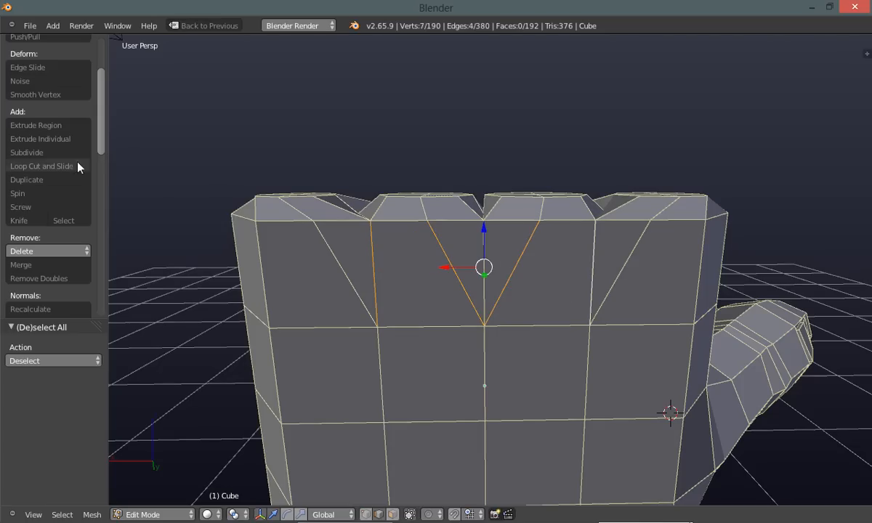
{"action": "left_click", "coordinate": [58, 150]}
{"action": "key", "text": "a"}
Move the ends of the back side's new horizontal edge farther from the thumb towards each other by about 0.095 and 0.089 along X
{"action": "mouse_move", "coordinate": [171, 315]}
{"action": "middle_mouse_down"}
{"action": "mouse_move", "coordinate": [169, 289]}
{"action": "mouse_move", "coordinate": [171, 312]}
{"action": "middle_mouse_up"}
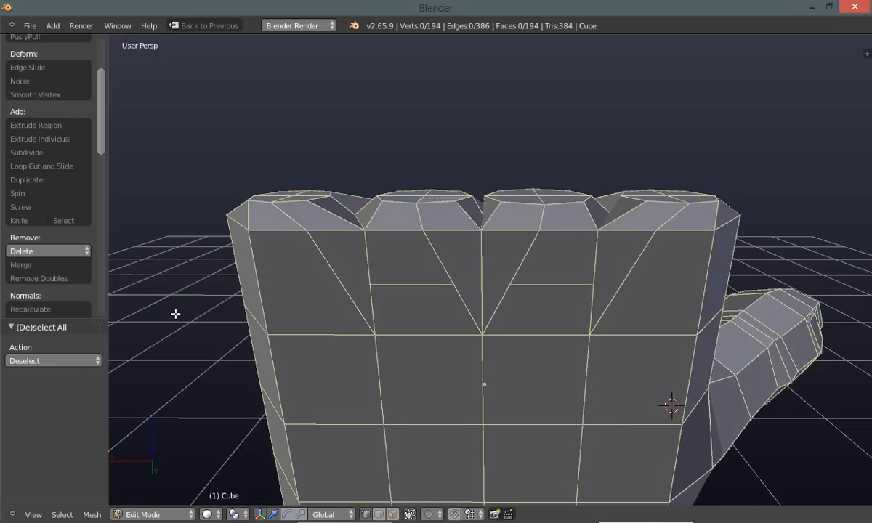
{"action": "right_click", "coordinate": [357, 276]}
{"action": "key", "text": "g"}
{"action": "left_click", "coordinate": [457, 307]}
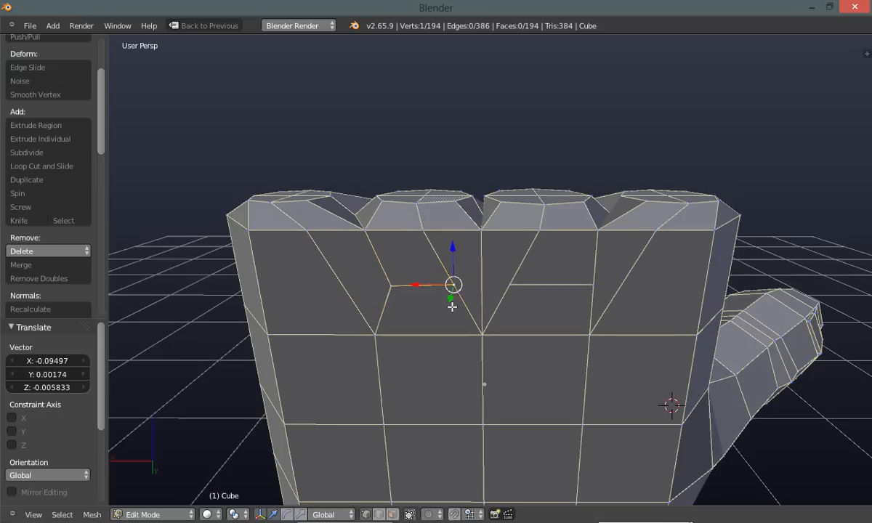
{"action": "key", "text": "g"}
{"action": "left_click", "coordinate": [432, 305]}
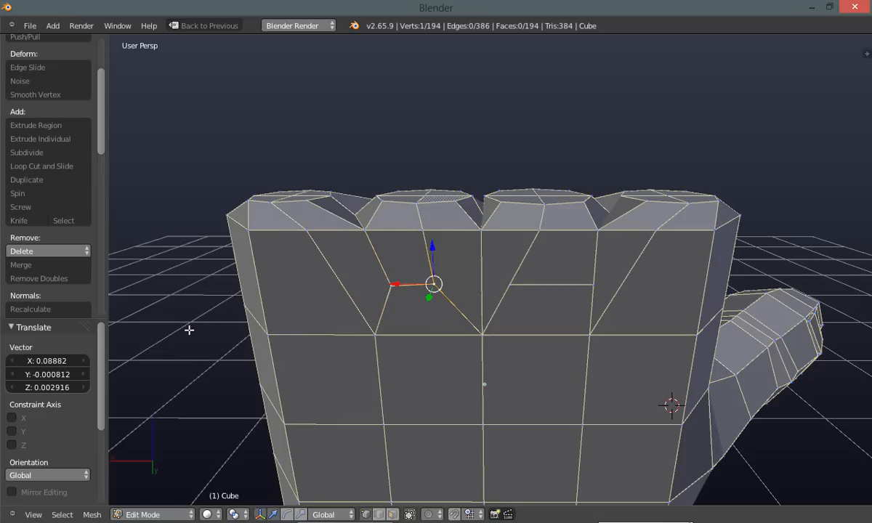
Move both end vertices of the back side's new horizontal edge nearer the thumb towards each other, and clear the selection
{"action": "key", "text": "a"}
{"action": "right_click", "coordinate": [520, 284]}
{"action": "key", "text": "g"}
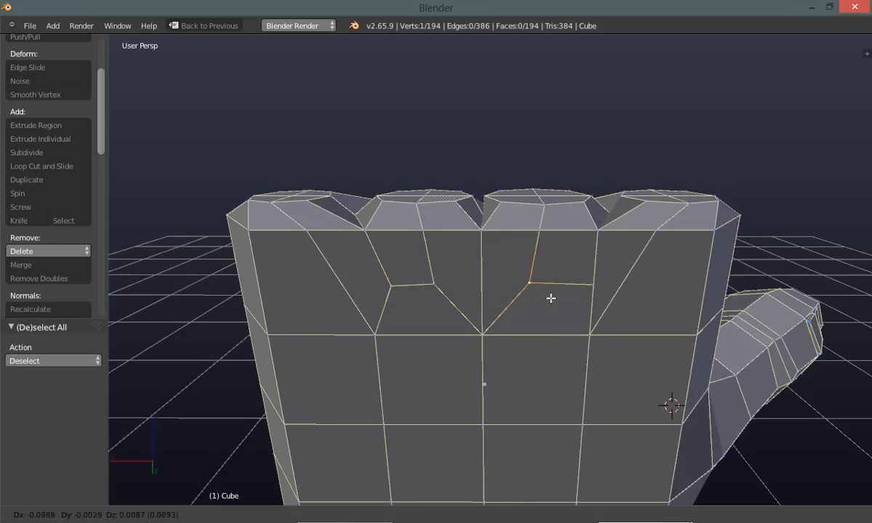
{"action": "left_click", "coordinate": [580, 298]}
{"action": "key", "text": "a"}
{"action": "right_click", "coordinate": [592, 284]}
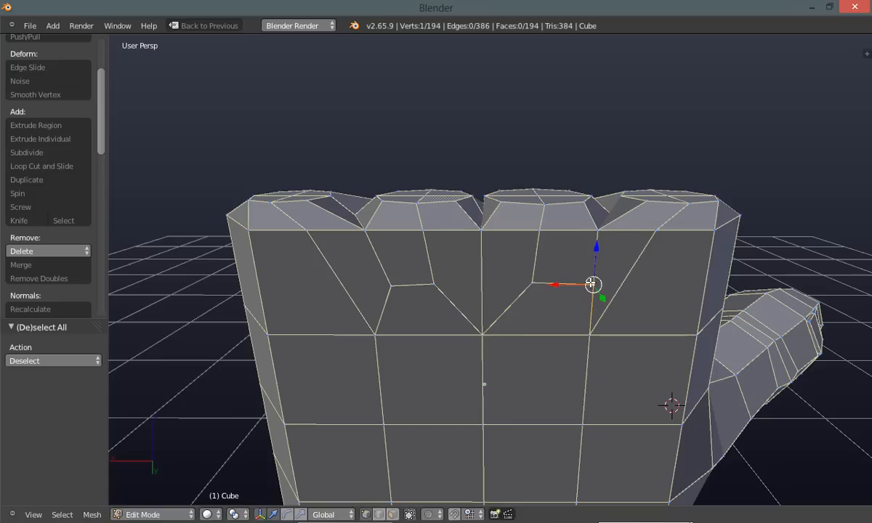
{"action": "key", "text": "g"}
{"action": "left_click", "coordinate": [575, 276]}
{"action": "key", "text": "a"}
On the front side, knife-cut a horizontal edge below each middle finger base between the midpoints of its vertical and V edges
{"action": "middle_click_drag", "start_coordinate": [539, 276], "coordinate": [518, 255]}
{"action": "middle_click_drag", "start_coordinate": [236, 284], "coordinate": [345, 277]}
{"action": "key", "text": "k"}
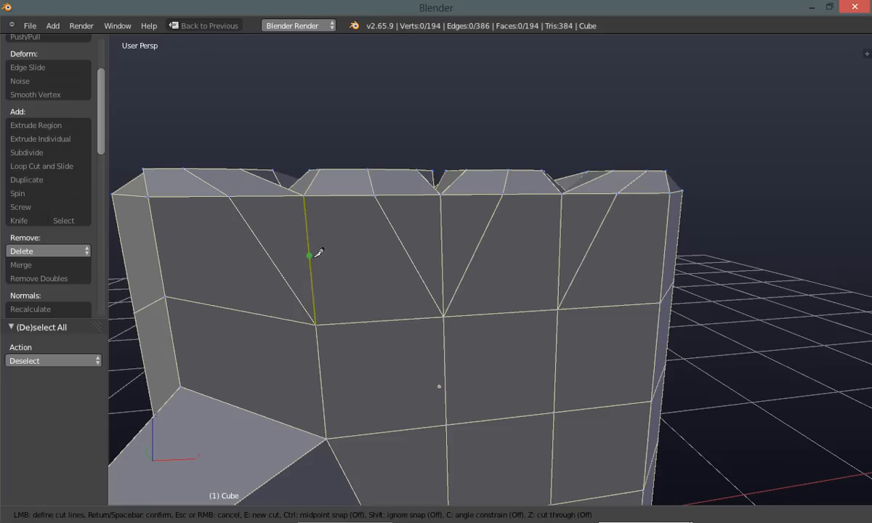
{"action": "left_click", "coordinate": [409, 253]}
{"action": "key", "text": "ctrl"}
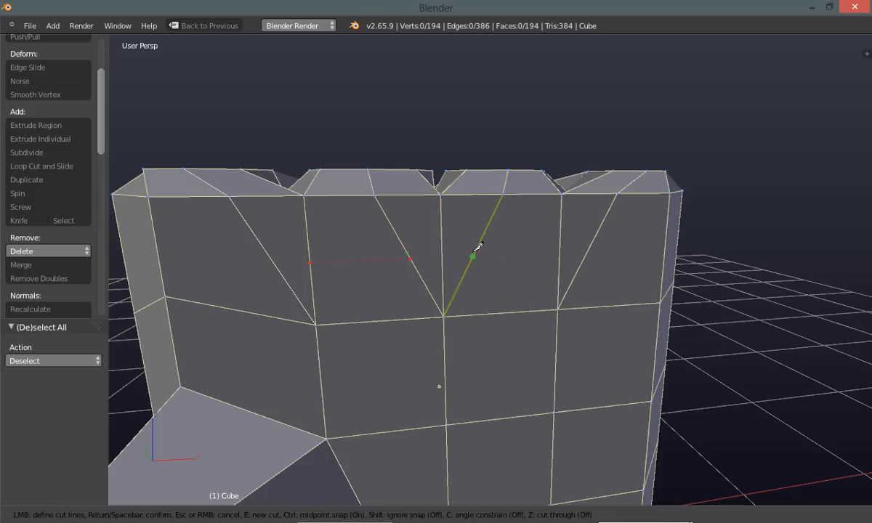
{"action": "left_click", "coordinate": [559, 254]}
{"action": "key", "text": "Return"}
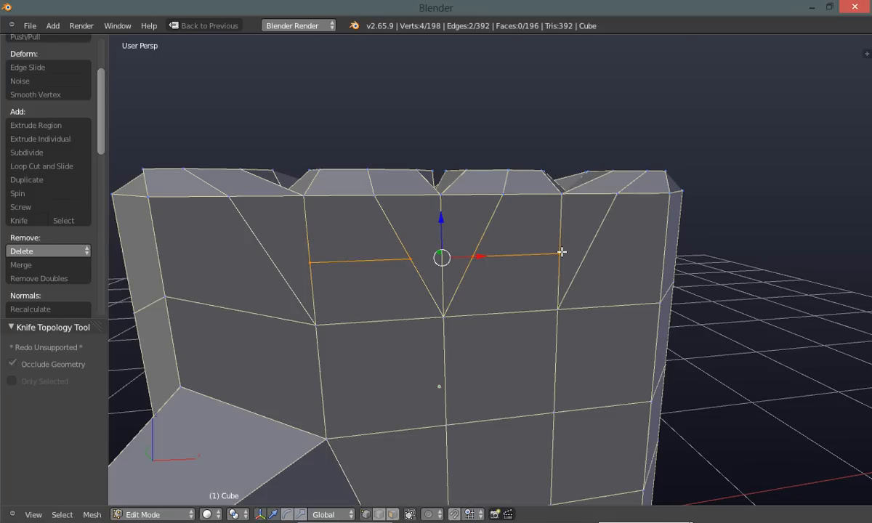
{"action": "key", "text": "a"}
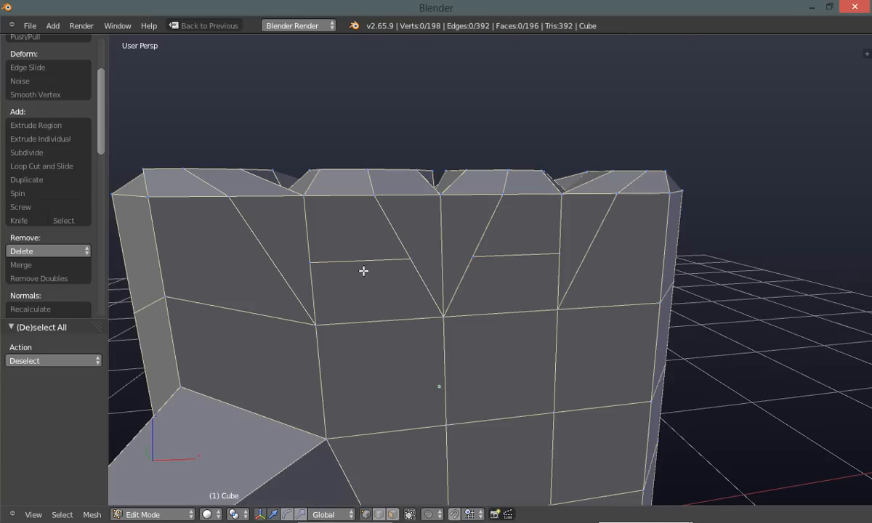
Move both end vertices of the left short horizontal edge beneath the knuckles inward to shape a compact quad
{"action": "right_click", "coordinate": [322, 262]}
{"action": "key", "text": "g"}
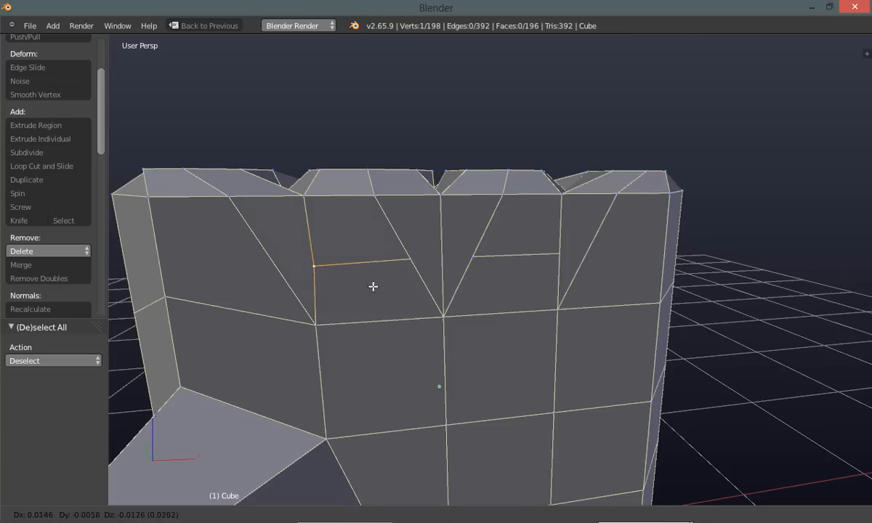
{"action": "left_click", "coordinate": [380, 284]}
{"action": "right_click", "coordinate": [403, 265]}
{"action": "key", "text": "g"}
{"action": "left_click", "coordinate": [388, 270]}
Move both end vertices of the right short horizontal edge beneath the knuckles inward in the same way, and clear the selection
{"action": "right_click", "coordinate": [473, 258]}
{"action": "key", "text": "g"}
{"action": "left_click", "coordinate": [511, 267]}
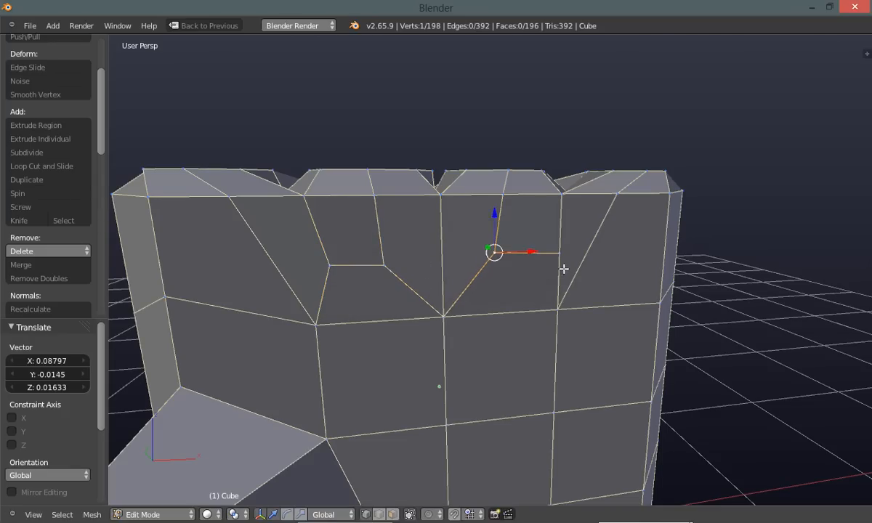
{"action": "key", "text": "g"}
{"action": "left_click", "coordinate": [539, 255]}
{"action": "key", "text": "a"}
Delete the centre vertices of the index, ring and little finger caps, leaving only the middle finger's base closed
{"action": "middle_click_drag", "start_coordinate": [664, 296], "coordinate": [448, 290]}
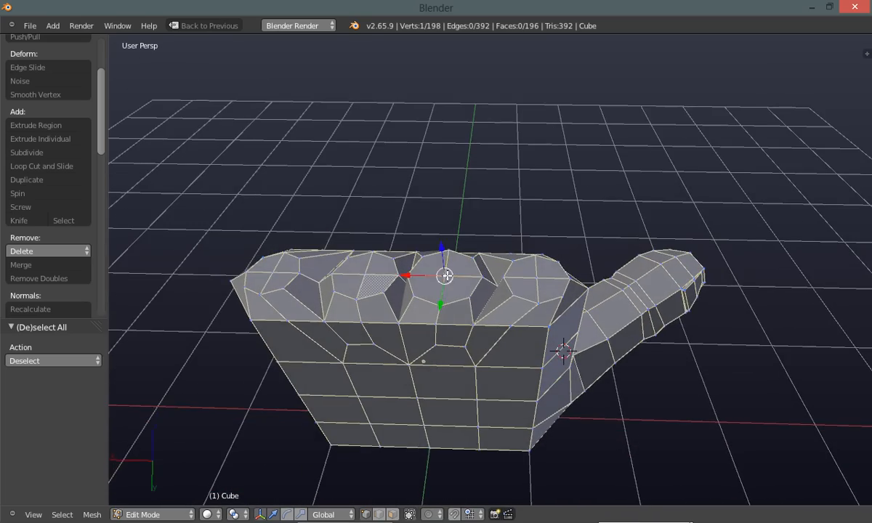
{"action": "scroll", "coordinate": [426, 316], "scroll_direction": "up", "scroll_amount": 3}
{"action": "scroll", "coordinate": [421, 315], "scroll_direction": "down", "scroll_amount": 2}
{"action": "middle_click_drag", "start_coordinate": [424, 322], "coordinate": [427, 321]}
{"action": "key", "text": "a"}
{"action": "right_click", "coordinate": [603, 253]}
{"action": "right_click", "coordinate": [324, 254], "text": "shift"}
{"action": "right_click", "coordinate": [176, 255], "text": "shift"}
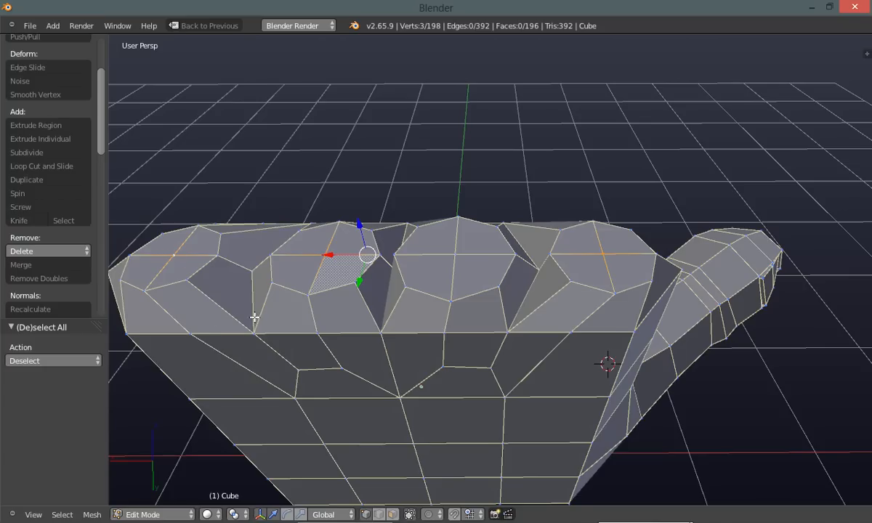
{"action": "middle_click_drag", "start_coordinate": [270, 348], "coordinate": [284, 330]}
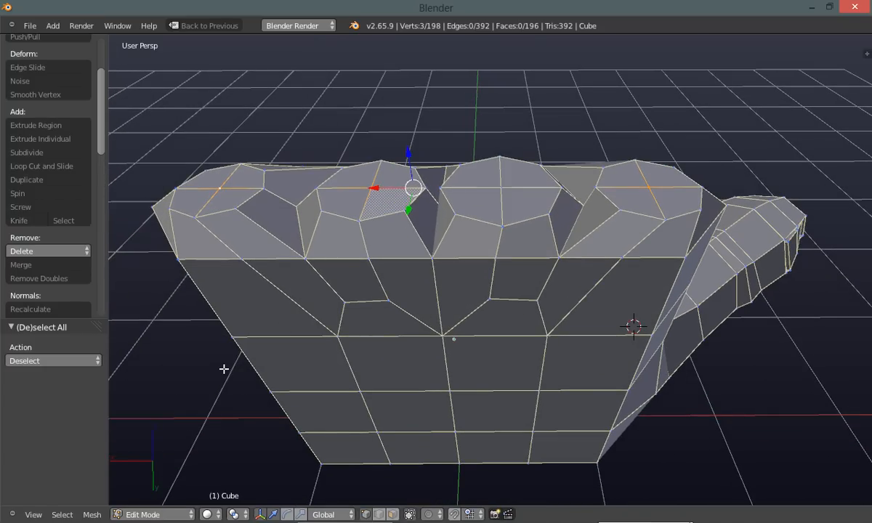
{"action": "key", "text": "x"}
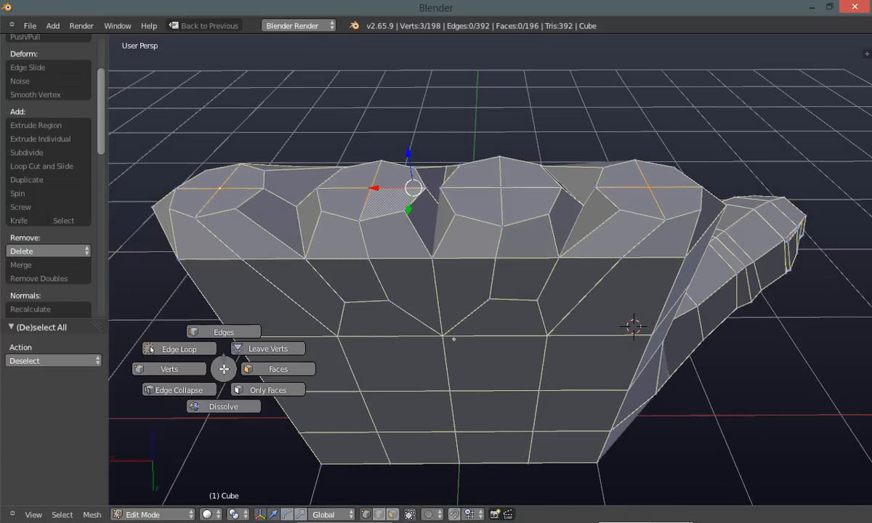
{"action": "left_click", "coordinate": [174, 368]}
{"action": "mouse_move", "coordinate": [174, 368]}
{"action": "middle_mouse_down"}
{"action": "mouse_move", "coordinate": [186, 315]}
{"action": "mouse_move", "coordinate": [174, 369]}
{"action": "middle_mouse_up"}
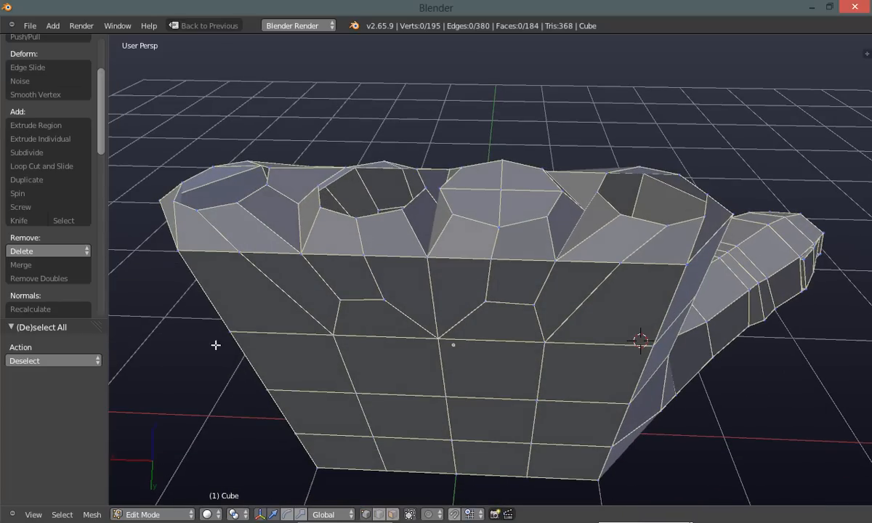
In face selection mode, extrude the middle finger's four cap faces upward by about 0.94
{"action": "right_click", "coordinate": [500, 183]}
{"action": "middle_click_drag", "start_coordinate": [407, 248], "coordinate": [433, 265]}
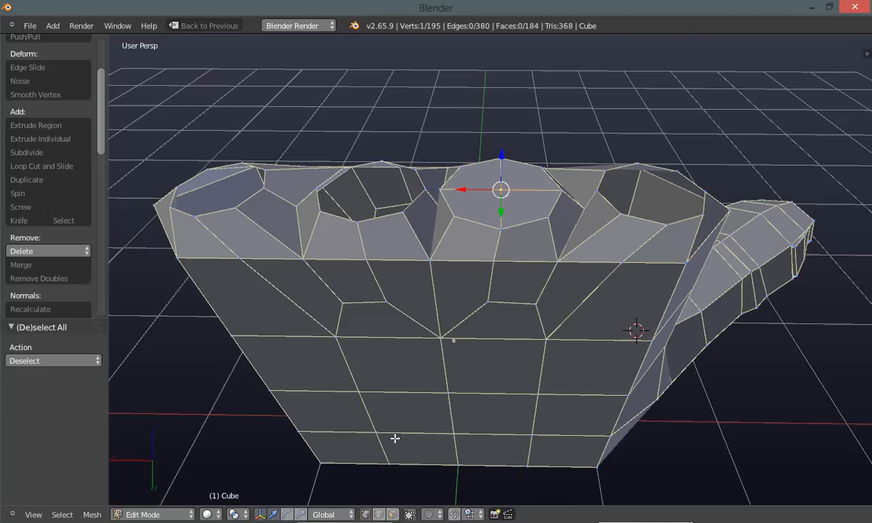
{"action": "left_click", "coordinate": [393, 515], "text": "ctrl"}
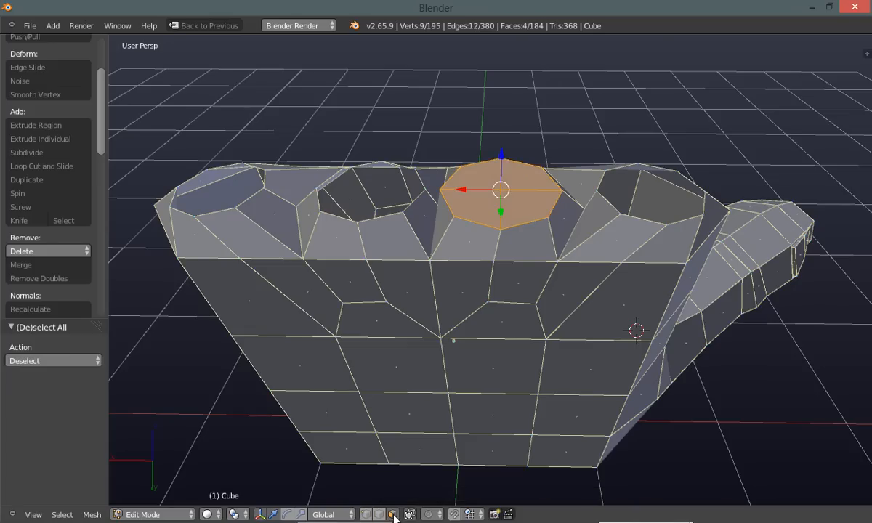
{"action": "middle_click_drag", "start_coordinate": [393, 381], "coordinate": [351, 415]}
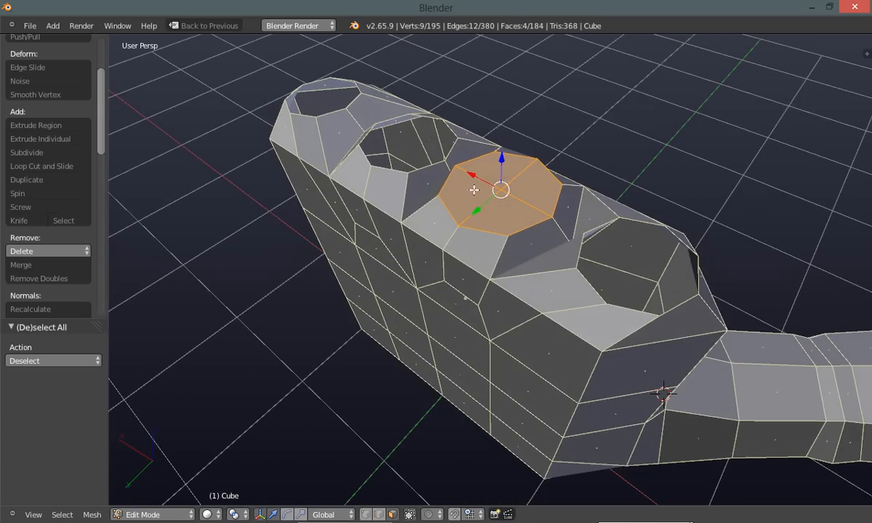
{"action": "middle_click_drag", "start_coordinate": [502, 205], "coordinate": [520, 183]}
{"action": "scroll", "coordinate": [519, 186], "scroll_direction": "down", "scroll_amount": 3}
{"action": "middle_click_drag", "start_coordinate": [508, 254], "coordinate": [504, 295]}
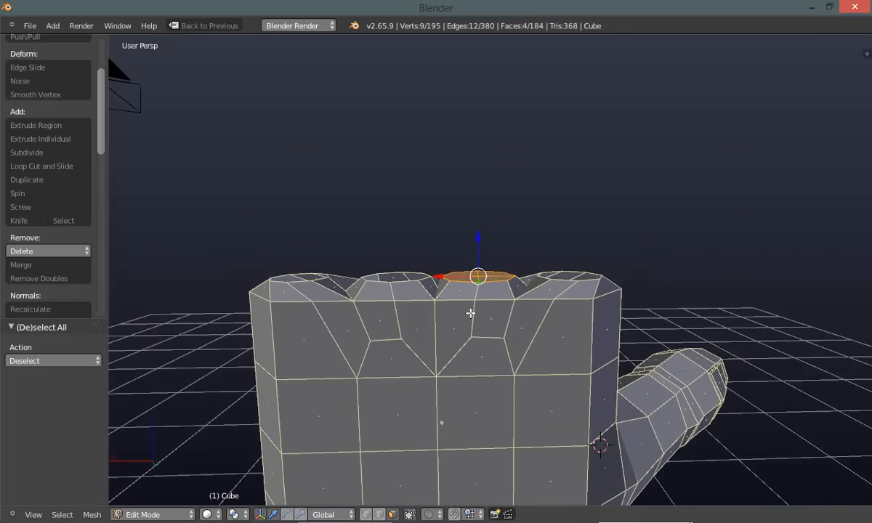
{"action": "scroll", "coordinate": [455, 320], "scroll_direction": "up", "scroll_amount": 1}
{"action": "scroll", "coordinate": [453, 321], "scroll_direction": "down", "scroll_amount": 1}
{"action": "middle_click_drag", "start_coordinate": [453, 321], "coordinate": [455, 320], "text": "shift"}
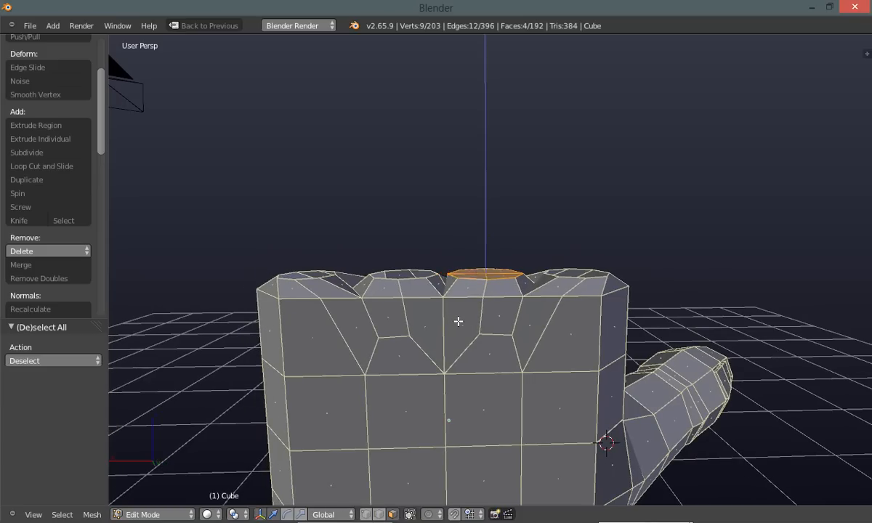
{"action": "key", "text": "e"}
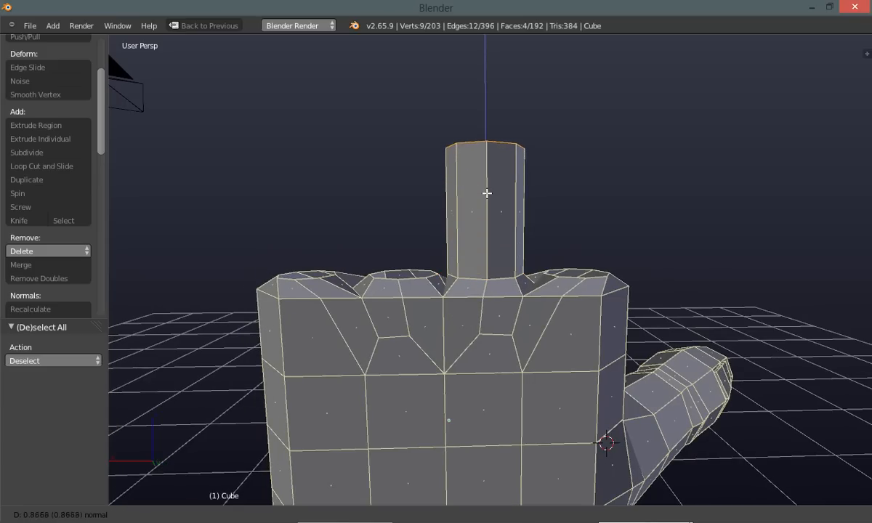
{"action": "left_click", "coordinate": [488, 186]}
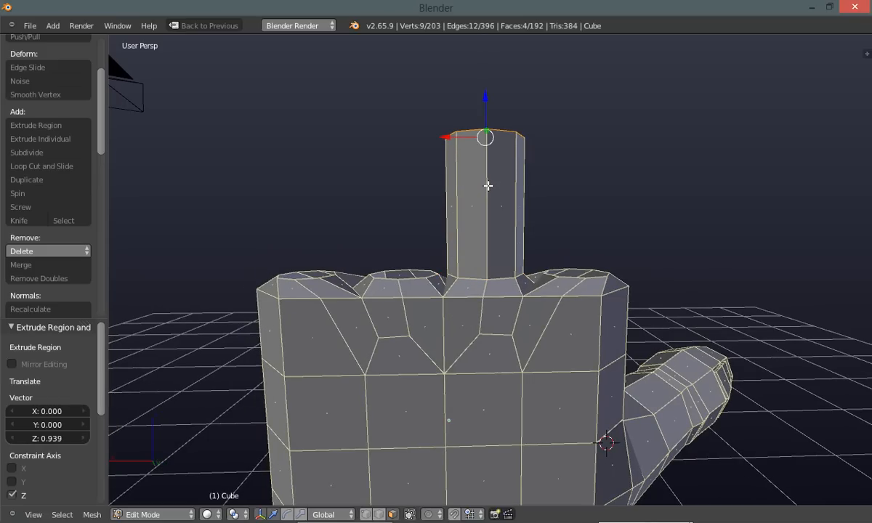
Raise the end faces of the extruded finger by about 0.14 along Z
{"action": "middle_click_drag", "start_coordinate": [507, 222], "coordinate": [365, 327]}
{"action": "key", "text": "g"}
{"action": "key", "text": "z"}
{"action": "left_click", "coordinate": [476, 172]}
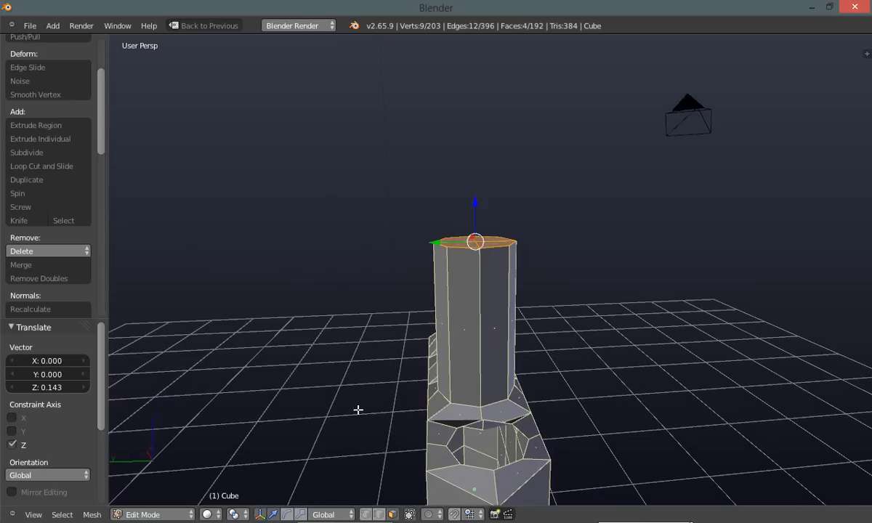
Enable the scale manipulator alongside the translate one and scale the finger's end faces to about 0.98
{"action": "left_click", "coordinate": [304, 517], "text": "shift"}
{"action": "middle_click_drag", "start_coordinate": [336, 420], "coordinate": [351, 403]}
{"action": "middle_click_drag", "start_coordinate": [409, 300], "coordinate": [411, 283]}
{"action": "key", "text": "s"}
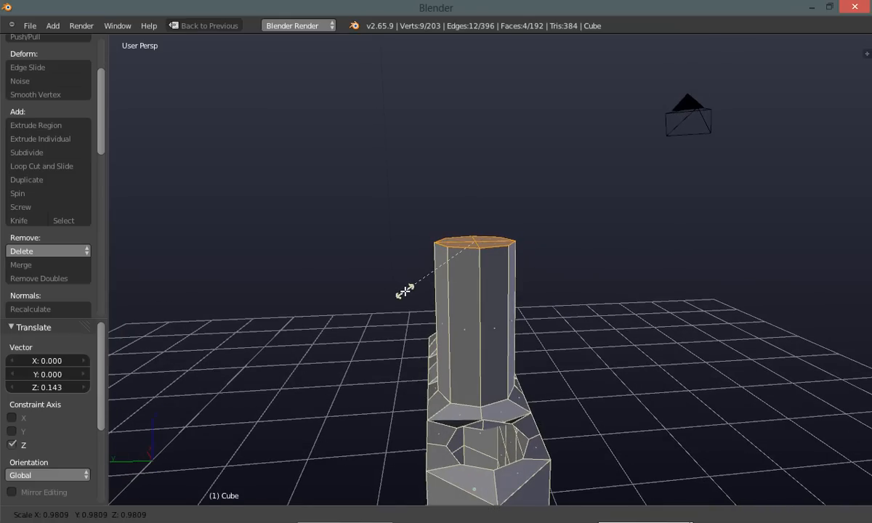
{"action": "left_click", "coordinate": [405, 293]}
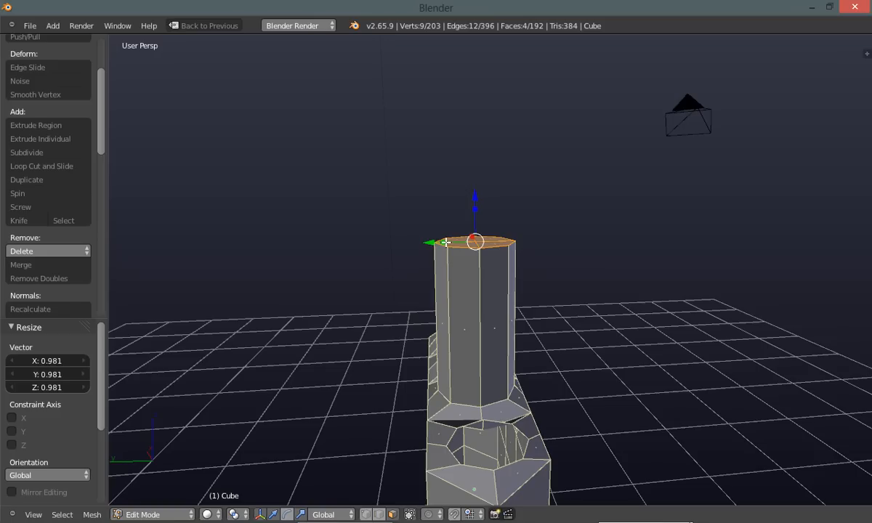
Narrow the finger's end faces along Y and shift them about 0.028 along Y
{"action": "key", "text": "s"}
{"action": "key", "text": "y"}
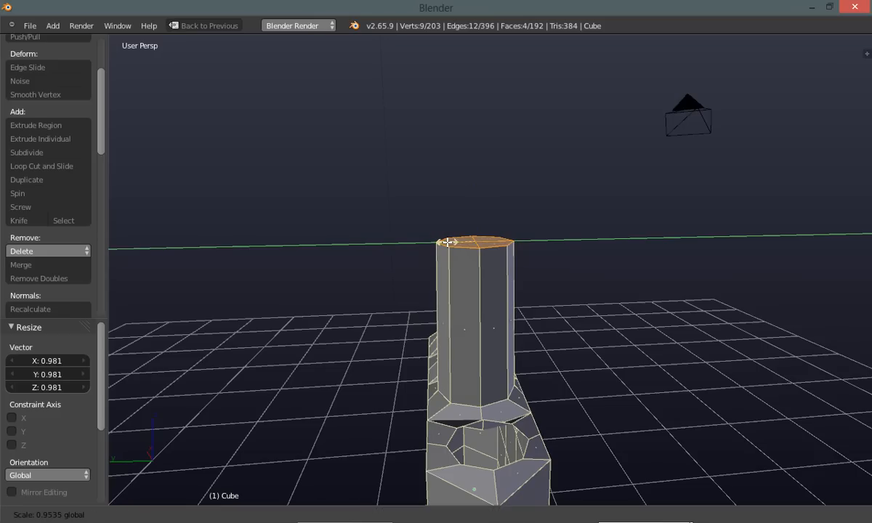
{"action": "left_click", "coordinate": [431, 246]}
{"action": "left_click_drag", "start_coordinate": [431, 246], "coordinate": [426, 245]}
Extrude two thin joint segments from the finger's end faces, about 0.07 and 0.09 high
{"action": "middle_click_drag", "start_coordinate": [419, 257], "coordinate": [393, 328]}
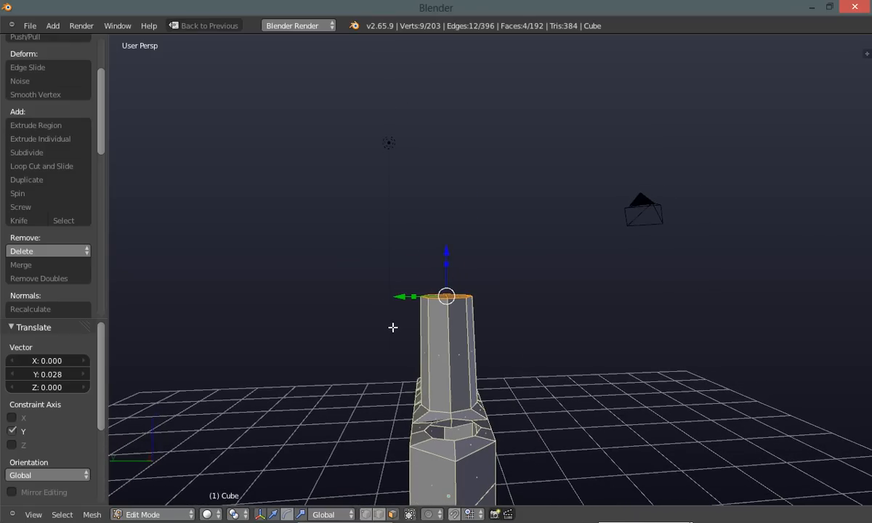
{"action": "key", "text": "e"}
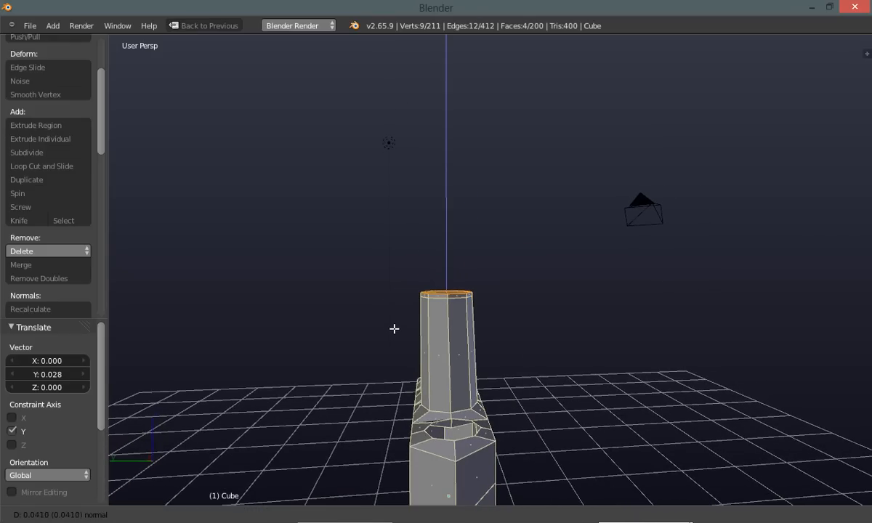
{"action": "left_click", "coordinate": [394, 327]}
{"action": "key", "text": "e"}
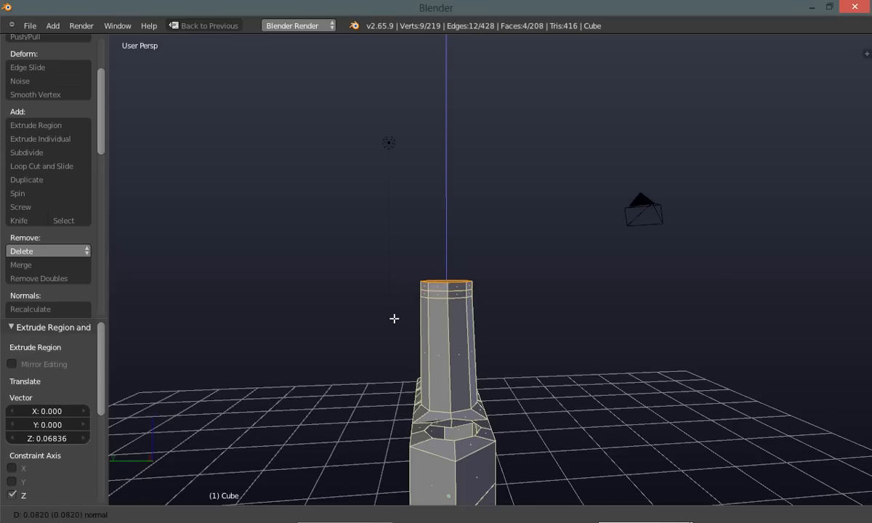
{"action": "left_click", "coordinate": [393, 320]}
Extrude the finger's end faces upward by about 0.45 to form the middle finger segment
{"action": "middle_click_drag", "start_coordinate": [372, 341], "coordinate": [413, 309]}
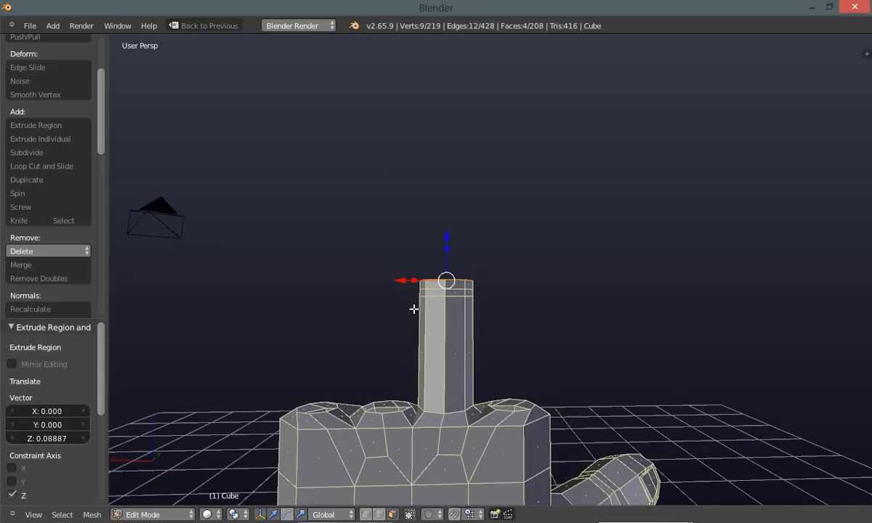
{"action": "scroll", "coordinate": [414, 309], "scroll_direction": "up", "scroll_amount": 4}
{"action": "middle_click_drag", "start_coordinate": [583, 321], "coordinate": [427, 350]}
{"action": "scroll", "coordinate": [444, 345], "scroll_direction": "down", "scroll_amount": 3}
{"action": "key", "text": "e"}
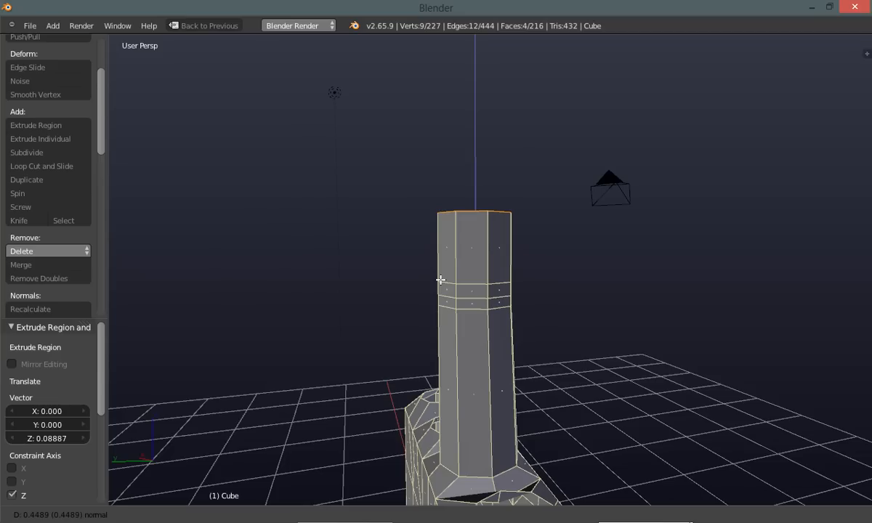
{"action": "left_click", "coordinate": [440, 280]}
Scale the new segment's end faces to about 0.95 and shift them about 0.019 along Y
{"action": "middle_click_drag", "start_coordinate": [373, 330], "coordinate": [404, 263]}
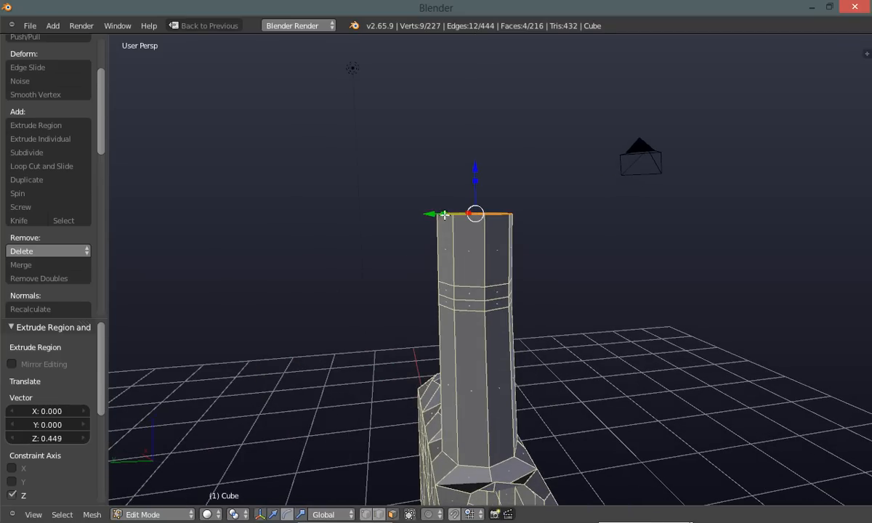
{"action": "key", "text": "s"}
{"action": "left_click", "coordinate": [431, 243]}
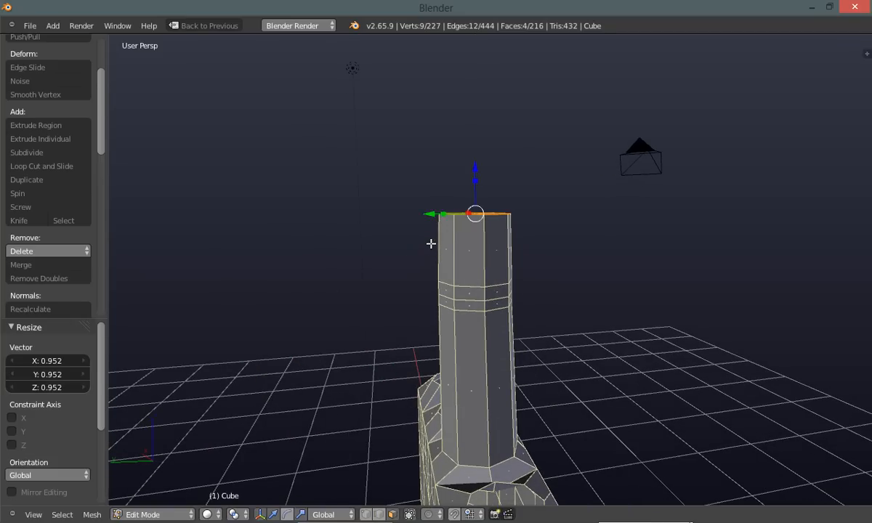
{"action": "left_click_drag", "start_coordinate": [433, 215], "coordinate": [427, 213]}
Scale the end faces to about 0.93 along Y and nudge them about 0.005 along Y
{"action": "key", "text": "s"}
{"action": "key", "text": "y"}
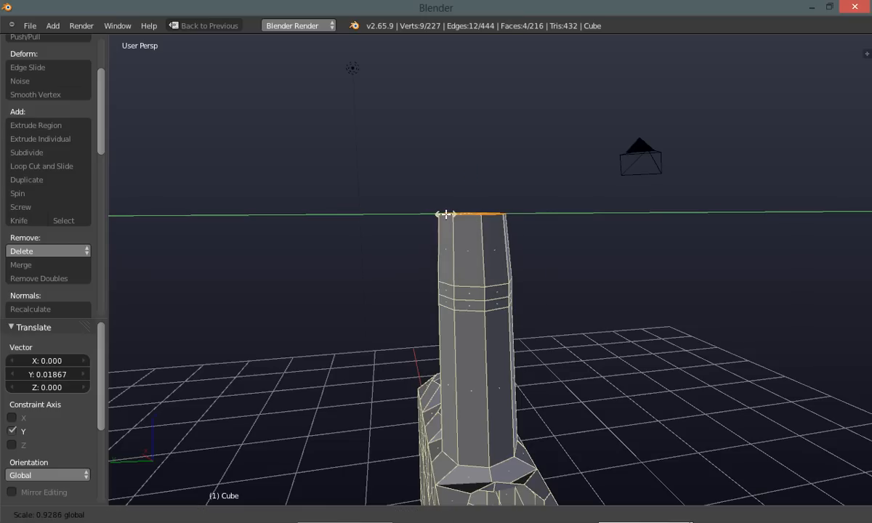
{"action": "left_click", "coordinate": [445, 214]}
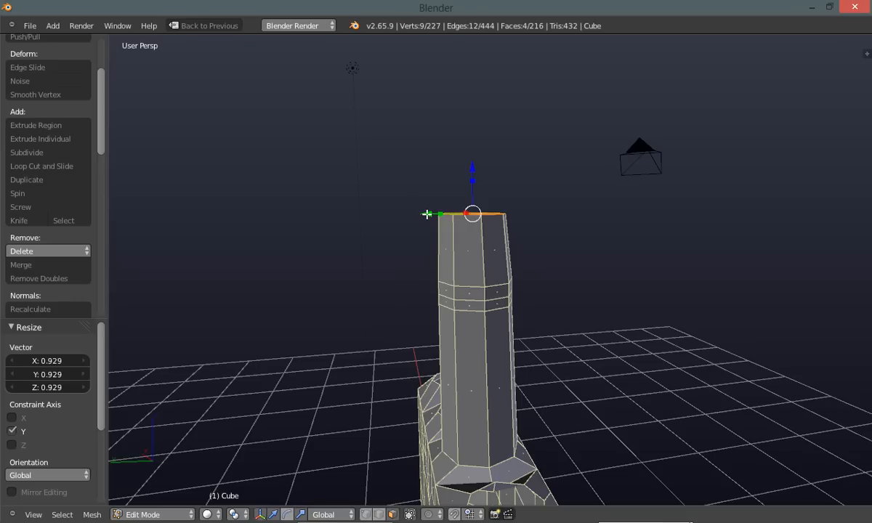
{"action": "left_click_drag", "start_coordinate": [426, 215], "coordinate": [392, 329]}
Extrude two thin segments above the middle segment for the upper joint, the second about 0.054 high
{"action": "middle_click_drag", "start_coordinate": [391, 329], "coordinate": [559, 404]}
{"action": "middle_click_drag", "start_coordinate": [391, 291], "coordinate": [520, 318]}
{"action": "scroll", "coordinate": [453, 302], "scroll_direction": "up", "scroll_amount": 1}
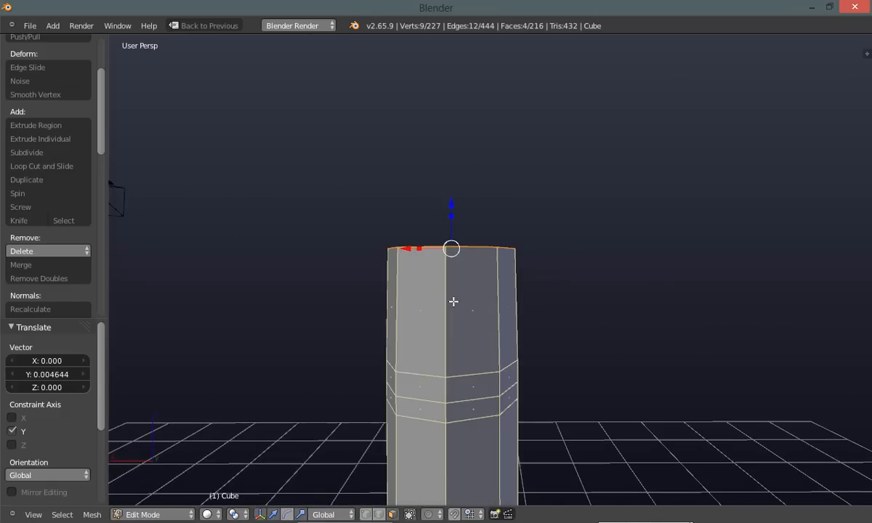
{"action": "middle_click_drag", "start_coordinate": [451, 305], "coordinate": [451, 304]}
{"action": "key", "text": "e"}
{"action": "left_click", "coordinate": [452, 292]}
{"action": "key", "text": "e"}
{"action": "left_click", "coordinate": [456, 278]}
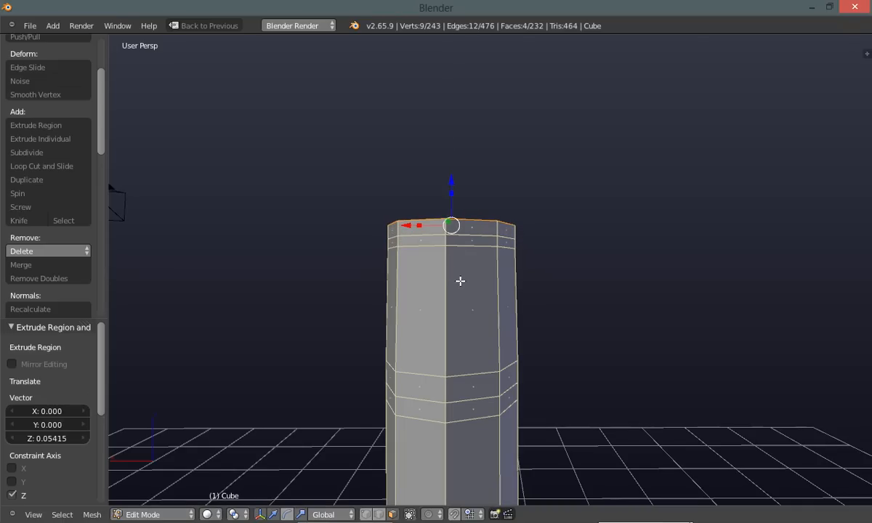
Extrude the fingertip section about 0.34 upward and add another shorter segment on top
{"action": "key", "text": "e"}
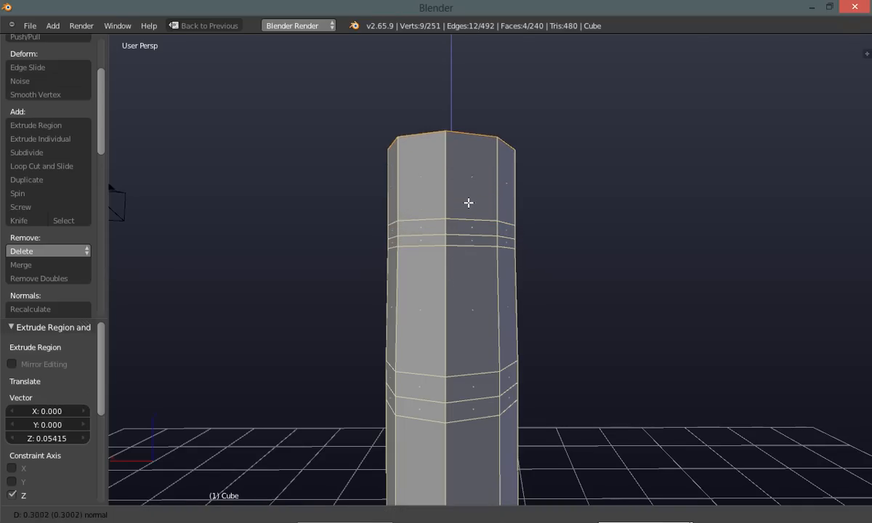
{"action": "left_click", "coordinate": [474, 197]}
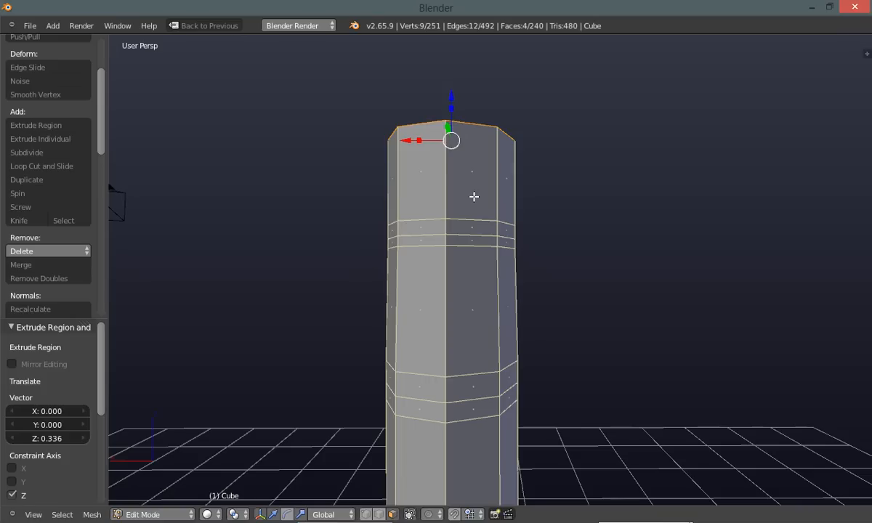
{"action": "key", "text": "e"}
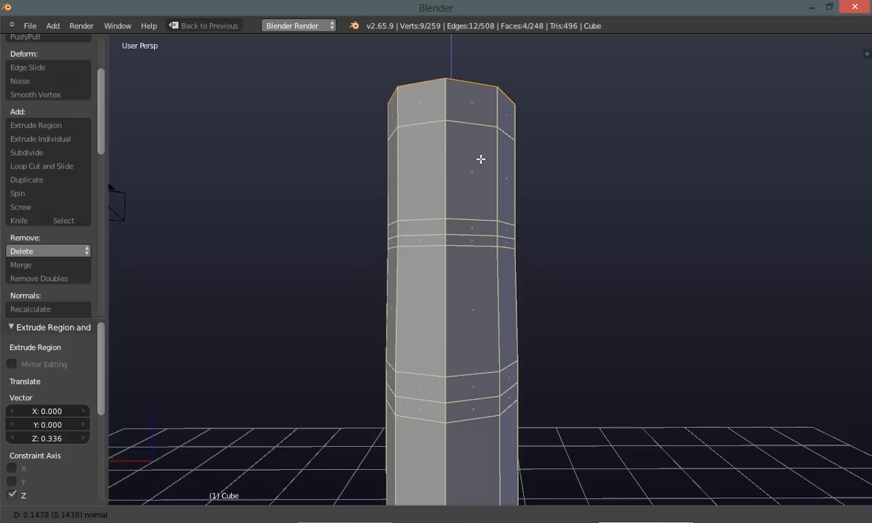
{"action": "left_click", "coordinate": [481, 152]}
Raise the fingertip's end faces about 0.094 along Z and apply Smooth Vertex to them once
{"action": "scroll", "coordinate": [635, 269], "scroll_direction": "down", "scroll_amount": 4}
{"action": "middle_click_drag", "start_coordinate": [637, 282], "coordinate": [602, 300]}
{"action": "middle_click_drag", "start_coordinate": [658, 310], "coordinate": [633, 214]}
{"action": "scroll", "coordinate": [640, 239], "scroll_direction": "down", "scroll_amount": 4}
{"action": "middle_click_drag", "start_coordinate": [658, 271], "coordinate": [410, 338]}
{"action": "left_click_drag", "start_coordinate": [509, 113], "coordinate": [508, 102]}
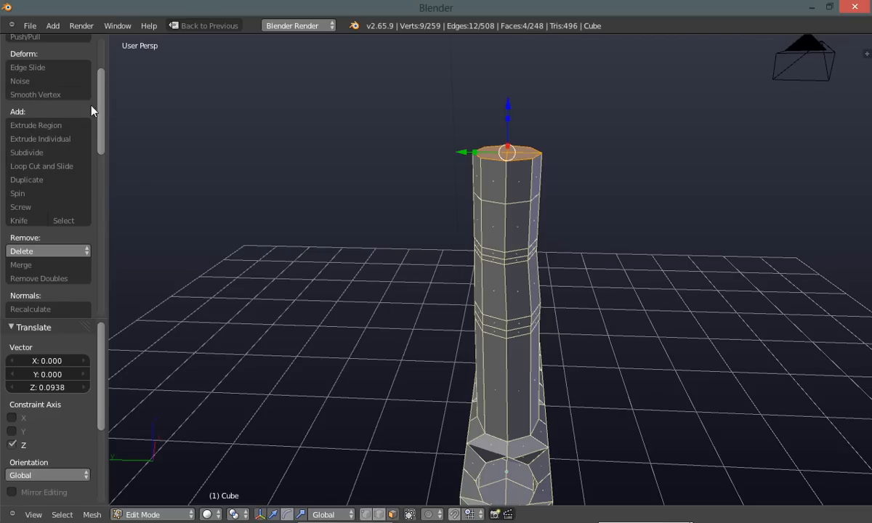
{"action": "left_click_drag", "start_coordinate": [96, 114], "coordinate": [98, 83]}
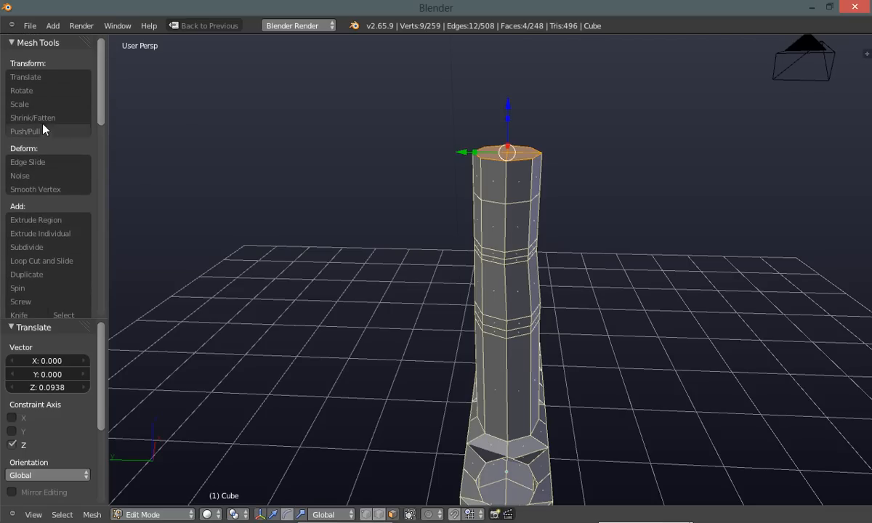
{"action": "left_click", "coordinate": [58, 188]}
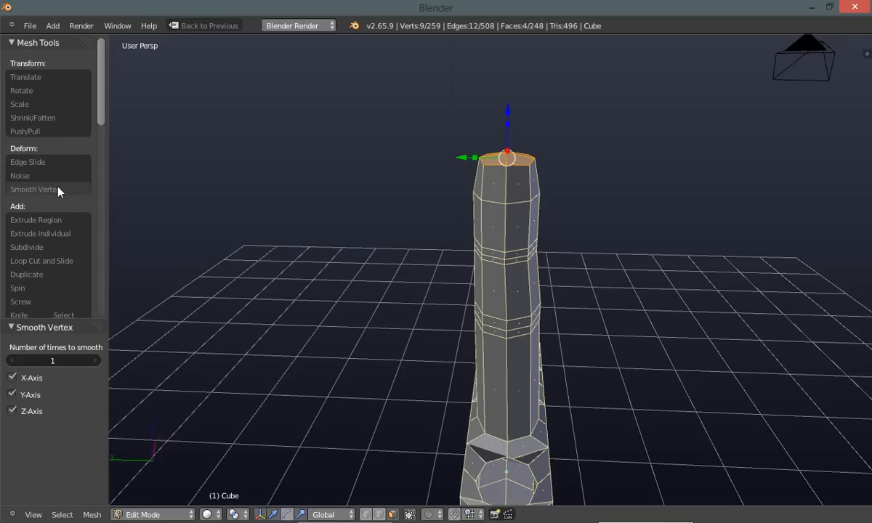
Move the fingertip's end faces about 0.019 along Y, toward the back of the finger, and clear the selection
{"action": "key", "text": "a"}
{"action": "middle_click_drag", "start_coordinate": [311, 247], "coordinate": [338, 251]}
{"action": "key", "text": "ctrl+z"}
{"action": "key", "text": "g"}
{"action": "key", "text": "y"}
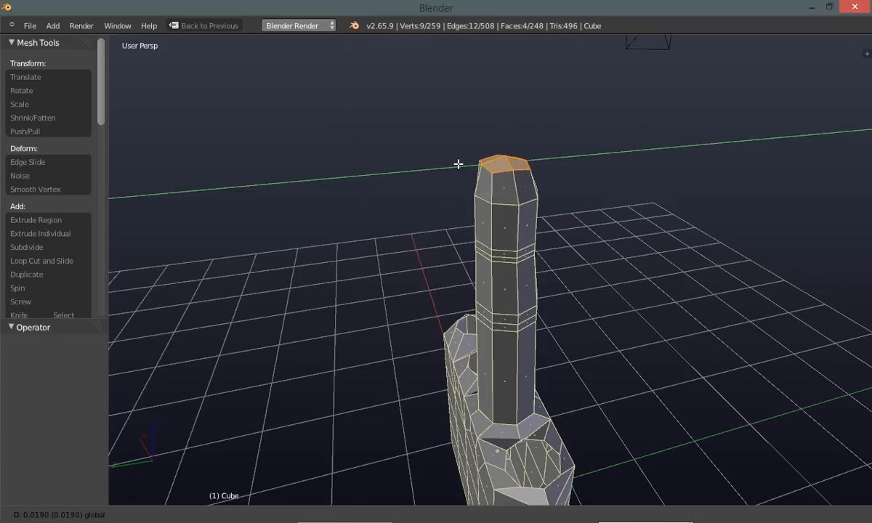
{"action": "left_click", "coordinate": [457, 164]}
{"action": "key", "text": "a"}
Restore the selection of the fingertip's end faces and raise them about 0.012 along Z
{"action": "middle_click_drag", "start_coordinate": [310, 255], "coordinate": [472, 240]}
{"action": "middle_click_drag", "start_coordinate": [445, 220], "coordinate": [369, 269]}
{"action": "scroll", "coordinate": [370, 273], "scroll_direction": "up", "scroll_amount": 4}
{"action": "middle_click_drag", "start_coordinate": [428, 275], "coordinate": [438, 282]}
{"action": "middle_click_drag", "start_coordinate": [437, 240], "coordinate": [438, 263]}
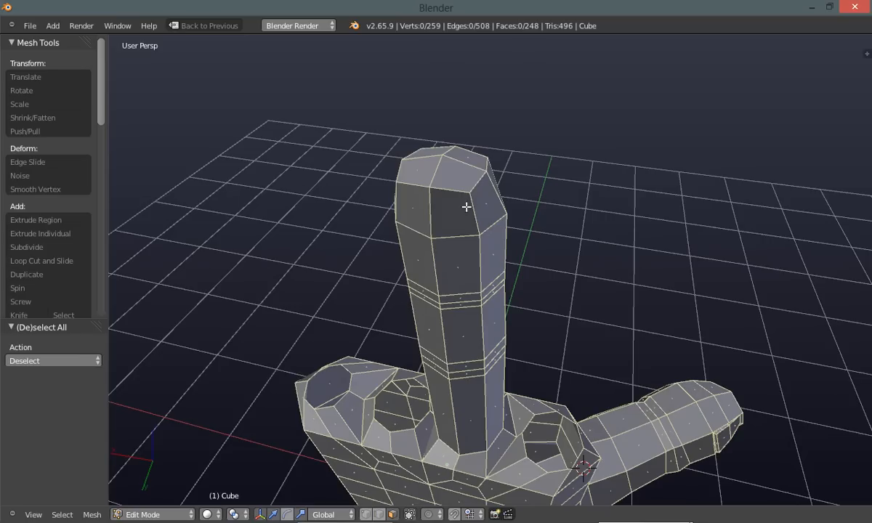
{"action": "middle_click_drag", "start_coordinate": [464, 172], "coordinate": [417, 210]}
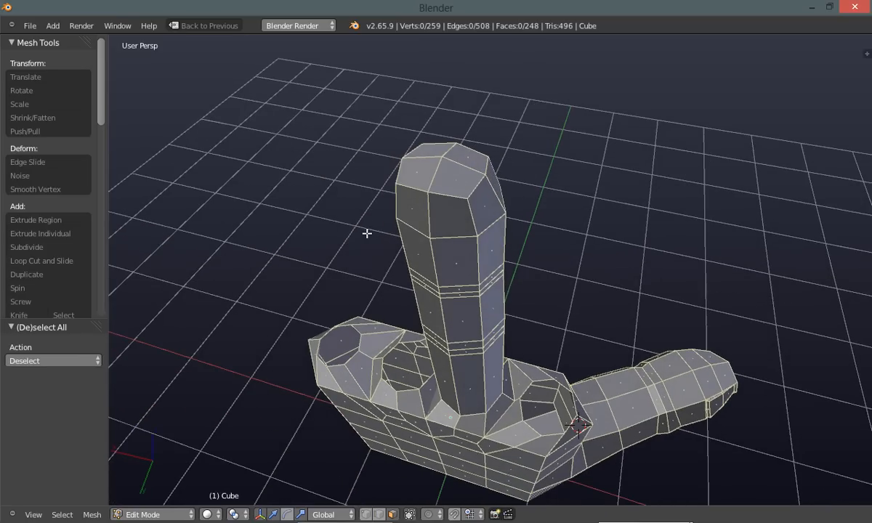
{"action": "key", "text": "ctrl+z"}
{"action": "middle_click_drag", "start_coordinate": [367, 232], "coordinate": [432, 136]}
{"action": "left_click_drag", "start_coordinate": [441, 122], "coordinate": [441, 90]}
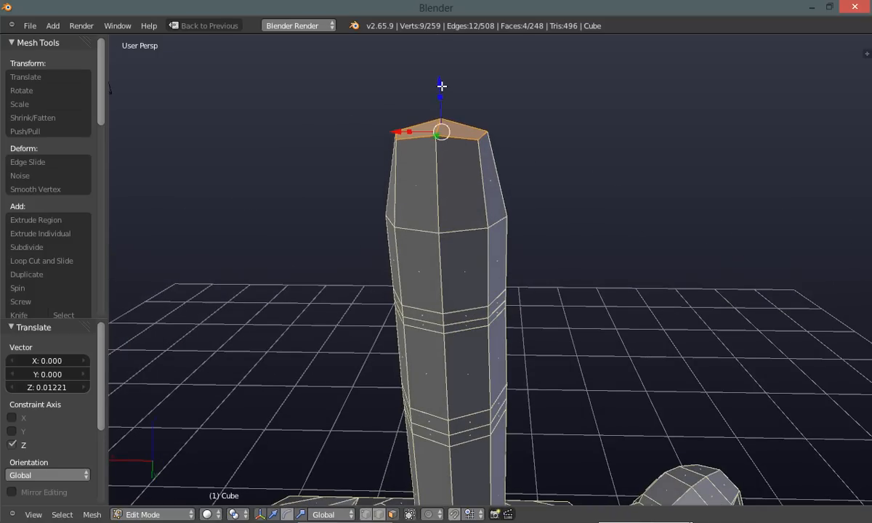
{"action": "key", "text": "a"}
In edge select mode, move the two palm-side edges of the lower joint's middle loop about 0.021 along Y to form a crease
{"action": "middle_click_drag", "start_coordinate": [335, 249], "coordinate": [464, 272]}
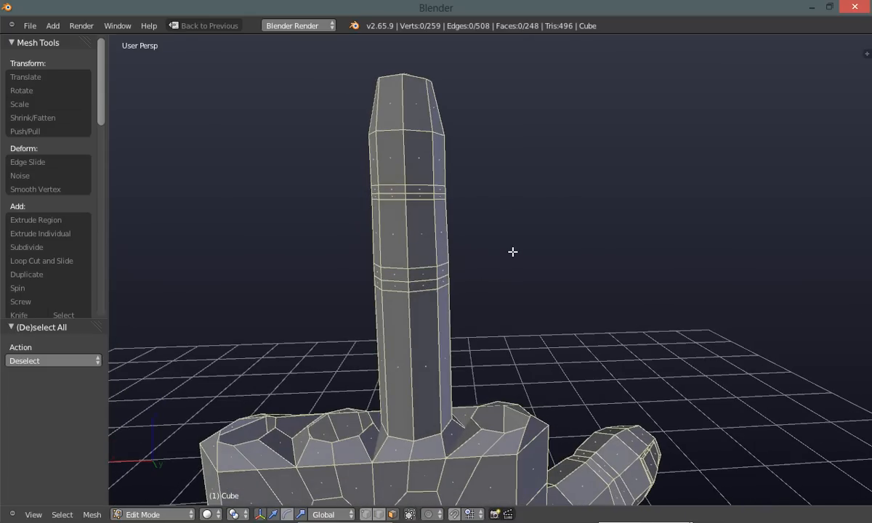
{"action": "key", "text": "ctrl+Tab"}
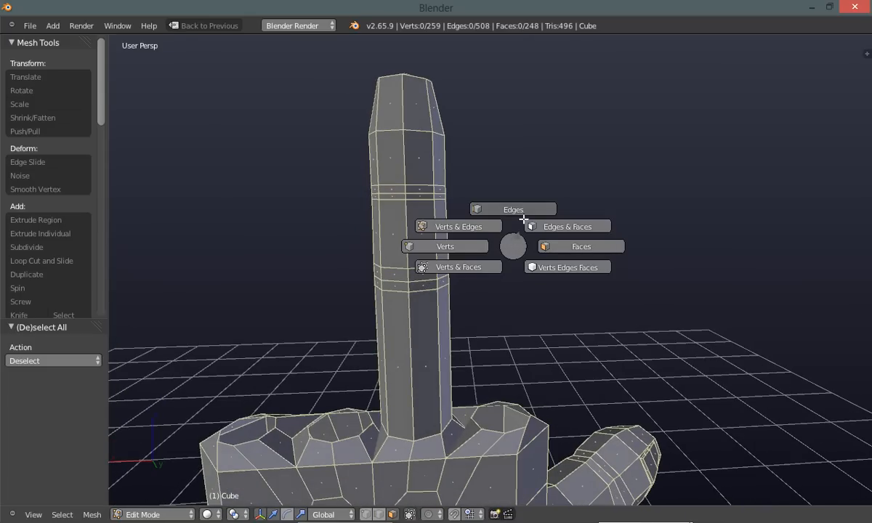
{"action": "left_click", "coordinate": [519, 210]}
{"action": "middle_click_drag", "start_coordinate": [522, 210], "coordinate": [504, 287]}
{"action": "key", "text": "ctrl+space"}
{"action": "left_click", "coordinate": [489, 325]}
{"action": "middle_click_drag", "start_coordinate": [489, 325], "coordinate": [464, 324]}
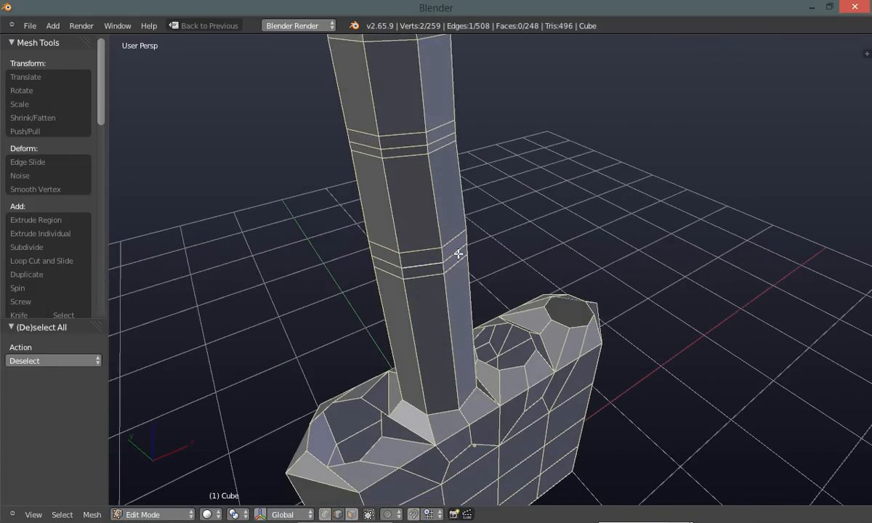
{"action": "middle_click_drag", "start_coordinate": [418, 299], "coordinate": [543, 282]}
{"action": "key", "text": "ctrl+space"}
{"action": "left_click", "coordinate": [432, 278]}
{"action": "mouse_move", "coordinate": [433, 279]}
{"action": "middle_mouse_down"}
{"action": "mouse_move", "coordinate": [514, 295]}
{"action": "mouse_move", "coordinate": [426, 270]}
{"action": "middle_mouse_up"}
{"action": "left_click_drag", "start_coordinate": [399, 257], "coordinate": [395, 257]}
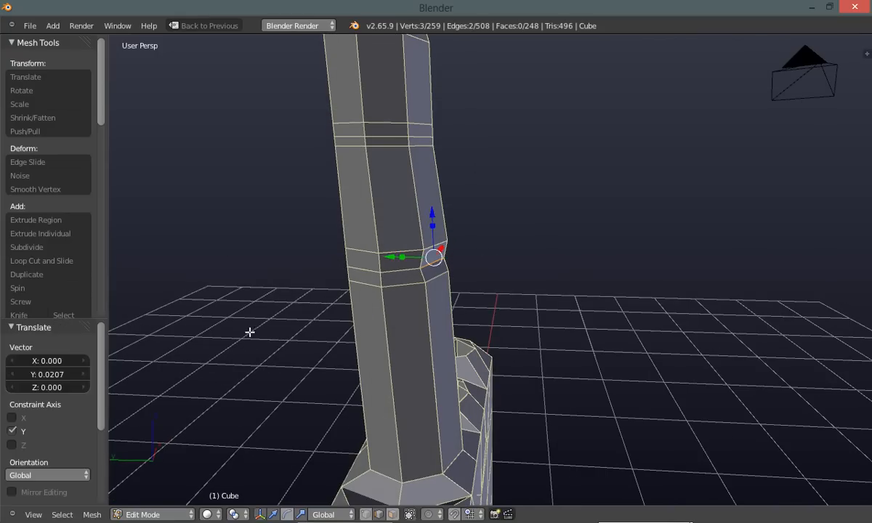
{"action": "key", "text": "a"}
Push the two palm-side edges of the upper joint's middle loop slightly inward along Y
{"action": "middle_click_drag", "start_coordinate": [390, 312], "coordinate": [425, 305]}
{"action": "right_click", "coordinate": [424, 305]}
{"action": "middle_click_drag", "start_coordinate": [471, 287], "coordinate": [460, 308]}
{"action": "key", "text": "ctrl+space"}
{"action": "left_click", "coordinate": [500, 355]}
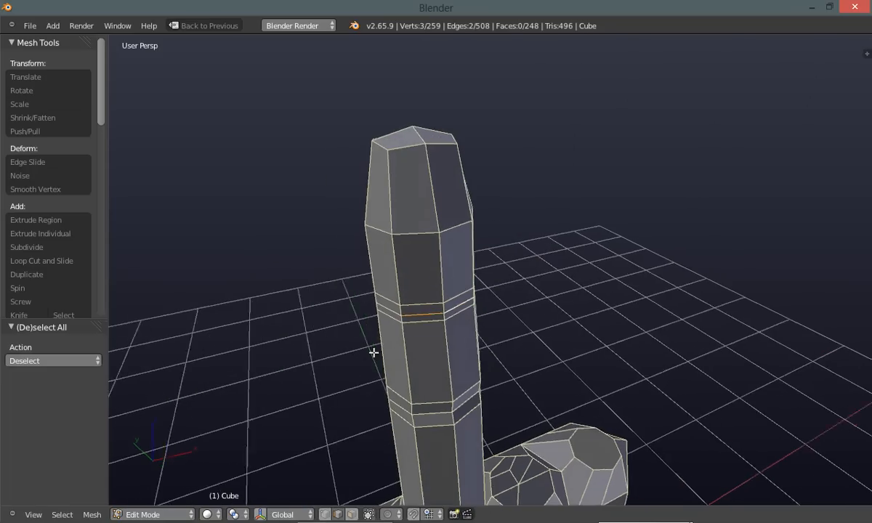
{"action": "middle_click_drag", "start_coordinate": [360, 358], "coordinate": [423, 343]}
{"action": "key", "text": "ctrl+space"}
{"action": "left_click", "coordinate": [379, 341]}
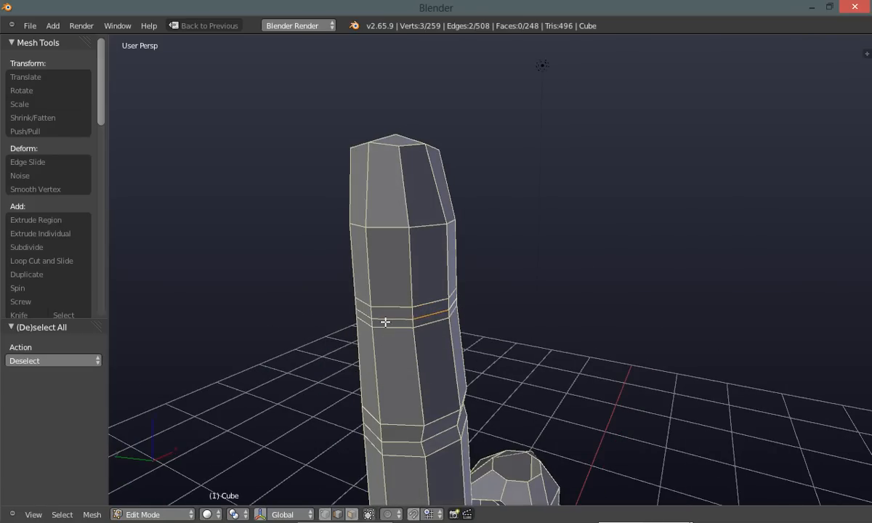
{"action": "key", "text": "ctrl+space"}
{"action": "left_click", "coordinate": [391, 330]}
{"action": "left_click_drag", "start_coordinate": [412, 303], "coordinate": [407, 303]}
{"action": "key", "text": "a"}
Lower the palm-side edges of the fingertip's end slightly along Z and clear the selection
{"action": "middle_click_drag", "start_coordinate": [240, 370], "coordinate": [446, 370]}
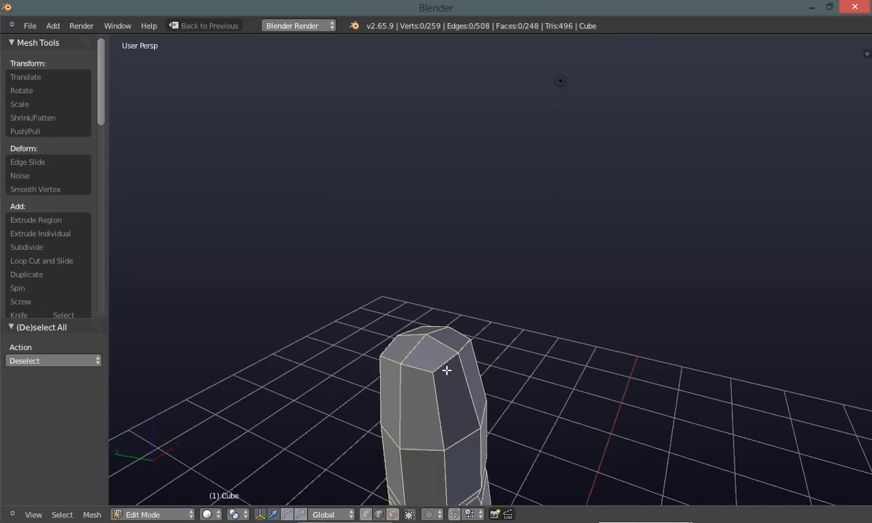
{"action": "middle_click_drag", "start_coordinate": [500, 372], "coordinate": [506, 366]}
{"action": "key", "text": "ctrl+space"}
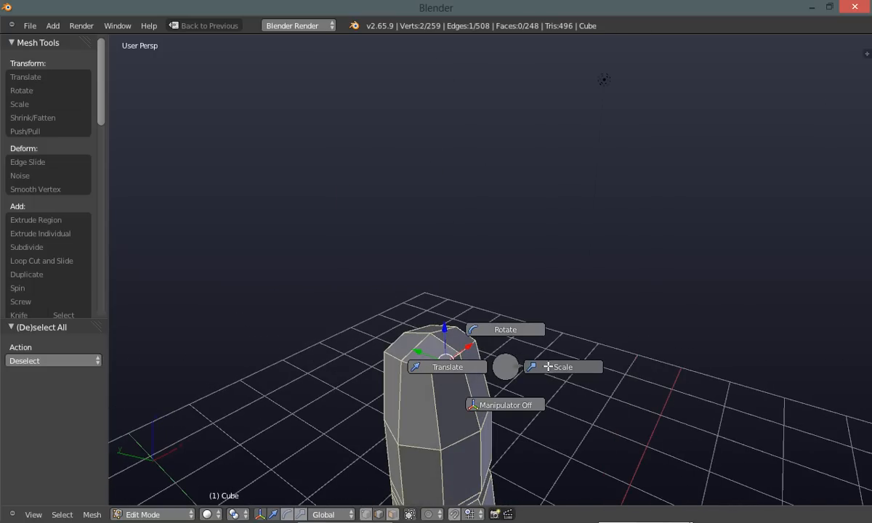
{"action": "left_click", "coordinate": [503, 405]}
{"action": "middle_click_drag", "start_coordinate": [503, 405], "coordinate": [475, 354]}
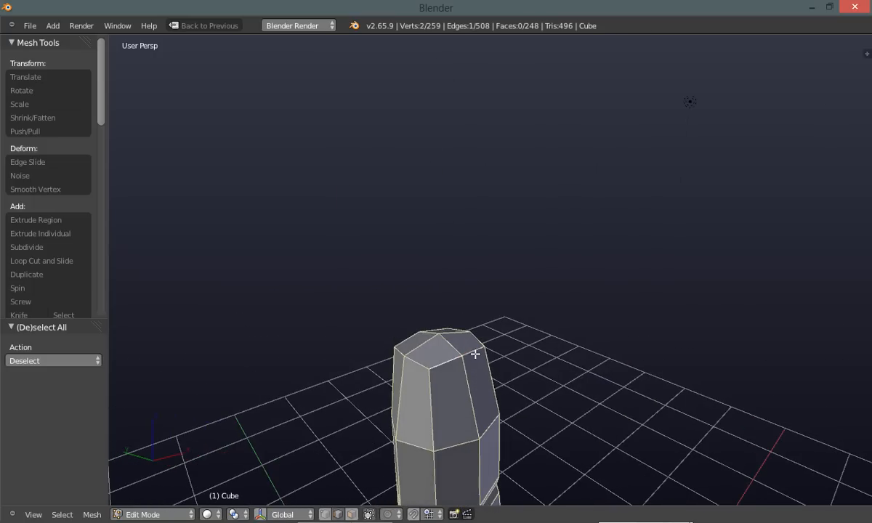
{"action": "middle_click_drag", "start_coordinate": [325, 404], "coordinate": [326, 357]}
{"action": "key", "text": "ctrl+space"}
{"action": "left_click", "coordinate": [332, 414]}
{"action": "left_click_drag", "start_coordinate": [474, 167], "coordinate": [476, 177]}
{"action": "key", "text": "a"}
In vertex select mode, slide the centre back vertex of the upper joint's top loop slightly upward
{"action": "middle_click_drag", "start_coordinate": [337, 315], "coordinate": [370, 317]}
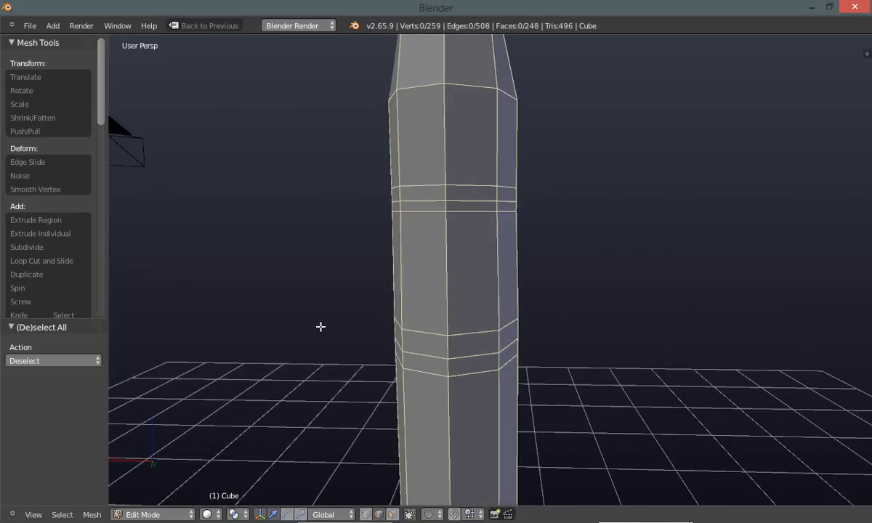
{"action": "key", "text": "ctrl+space"}
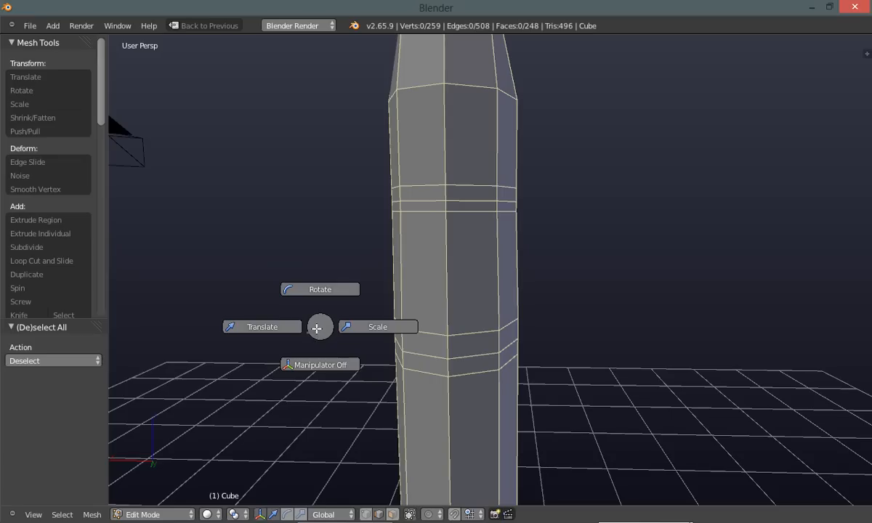
{"action": "left_click", "coordinate": [286, 327]}
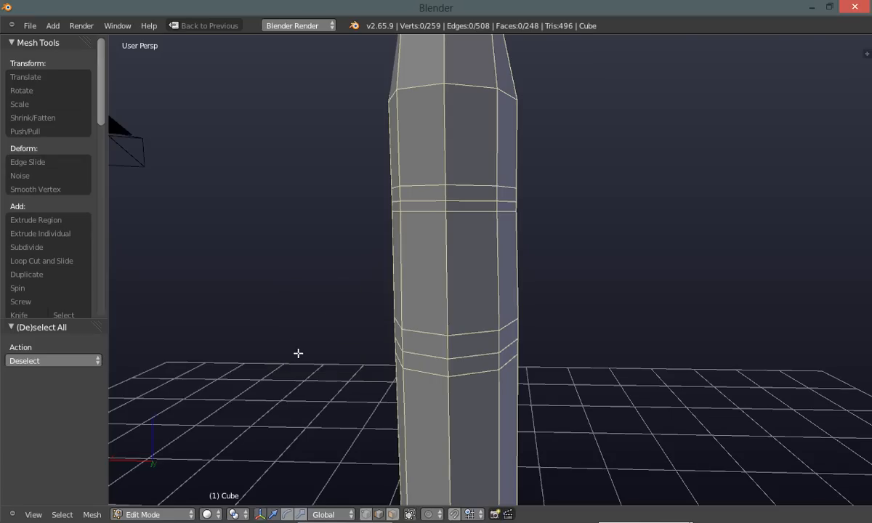
{"action": "key", "text": "ctrl+Tab"}
{"action": "left_click", "coordinate": [226, 353]}
{"action": "middle_click_drag", "start_coordinate": [291, 218], "coordinate": [287, 283], "text": "shift"}
{"action": "right_click", "coordinate": [435, 296]}
{"action": "middle_click_drag", "start_coordinate": [434, 297], "coordinate": [424, 317]}
{"action": "key", "text": "shift+v"}
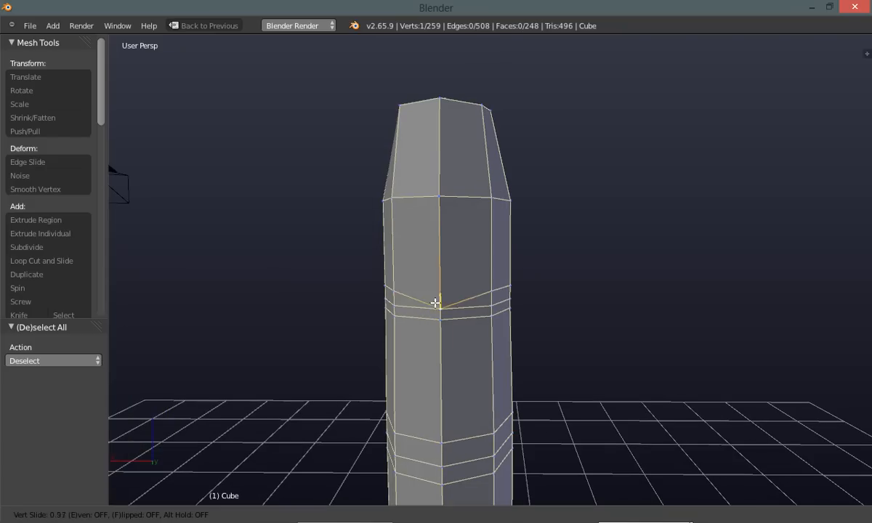
{"action": "left_click", "coordinate": [439, 287]}
{"action": "key", "text": "a"}
Slide the centre back vertex of the upper joint's bottom loop slightly downward
{"action": "right_click", "coordinate": [430, 342]}
{"action": "key", "text": "shift+v"}
{"action": "left_click", "coordinate": [429, 349]}
{"action": "key", "text": "a"}
Scale the two vertices flanking the centre of the upper joint's middle loop to about 1.065 along X
{"action": "right_click", "coordinate": [495, 304]}
{"action": "right_click", "coordinate": [394, 306], "text": "shift"}
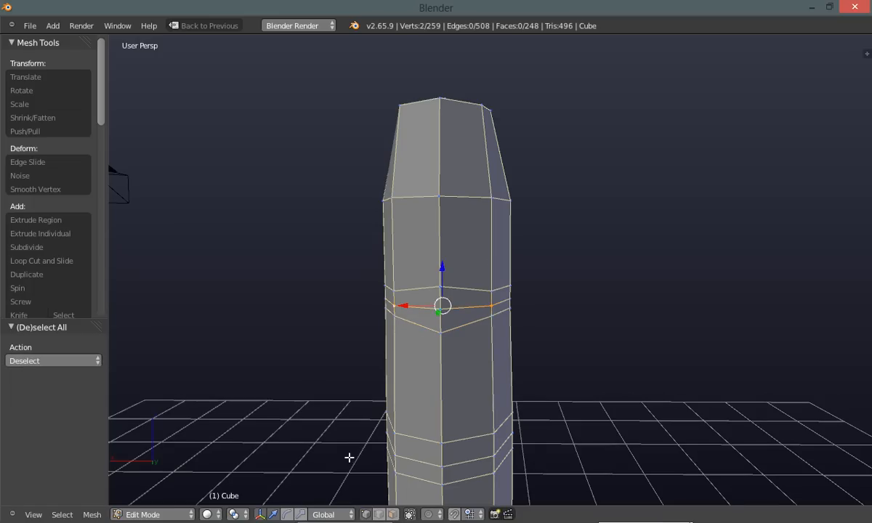
{"action": "left_click", "coordinate": [301, 514], "text": "shift"}
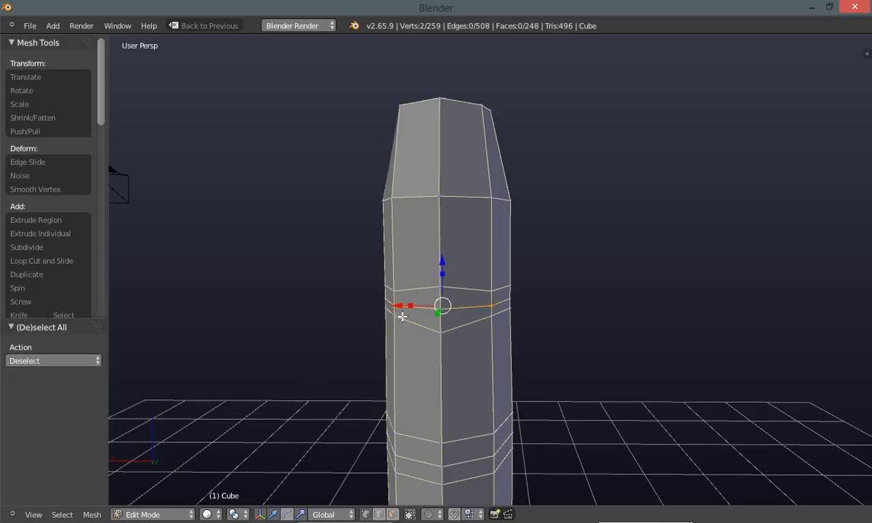
{"action": "left_click_drag", "start_coordinate": [411, 305], "coordinate": [408, 307]}
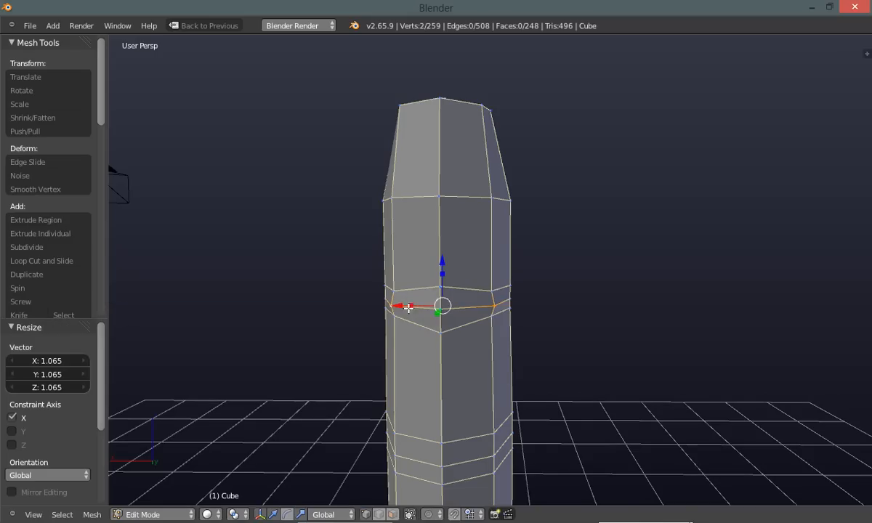
{"action": "key", "text": "a"}
Pull the centre back vertex of the upper joint's middle loop slightly outward along Y
{"action": "right_click", "coordinate": [441, 308]}
{"action": "middle_click_drag", "start_coordinate": [432, 385], "coordinate": [406, 326]}
{"action": "left_click_drag", "start_coordinate": [403, 324], "coordinate": [400, 328]}
{"action": "key", "text": "a"}
Slide the lower joint's top centre back vertex up by a factor of about 0.084 and its bottom one down by about 0.026
{"action": "middle_click_drag", "start_coordinate": [307, 386], "coordinate": [440, 348]}
{"action": "right_click", "coordinate": [408, 245]}
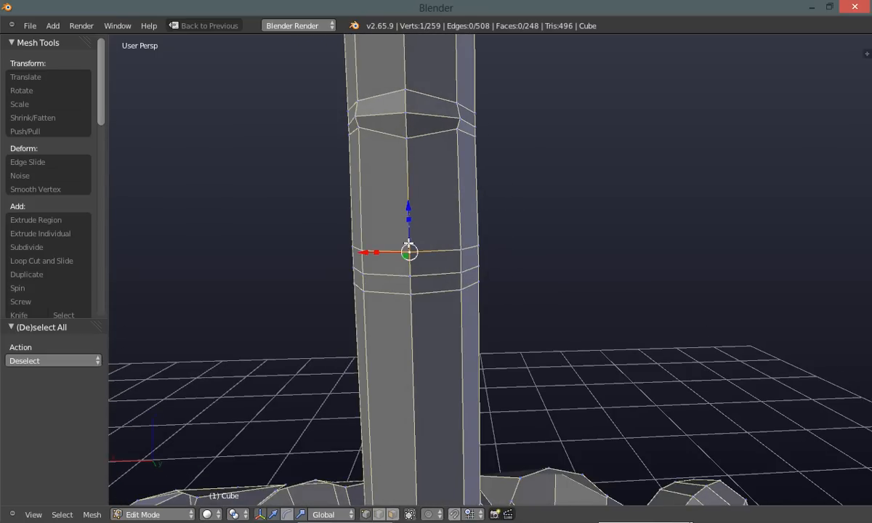
{"action": "middle_click_drag", "start_coordinate": [343, 341], "coordinate": [344, 340]}
{"action": "key", "text": "shift+v"}
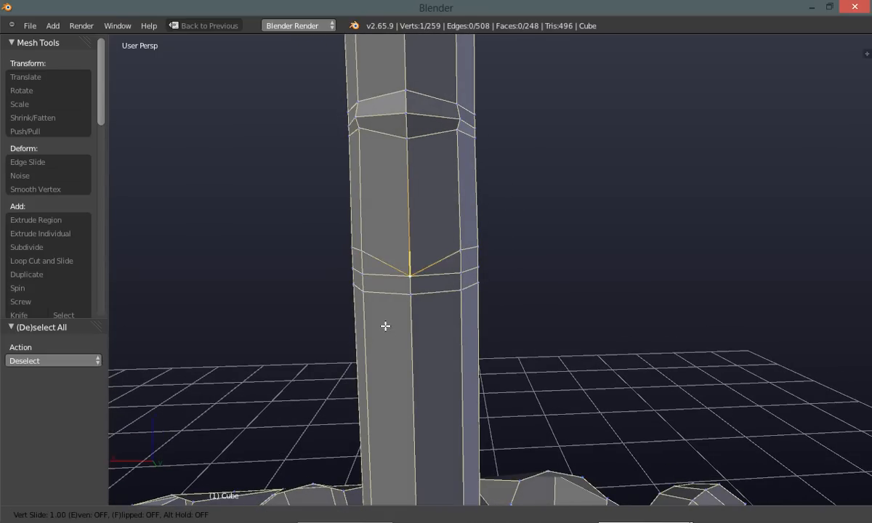
{"action": "left_click", "coordinate": [411, 244]}
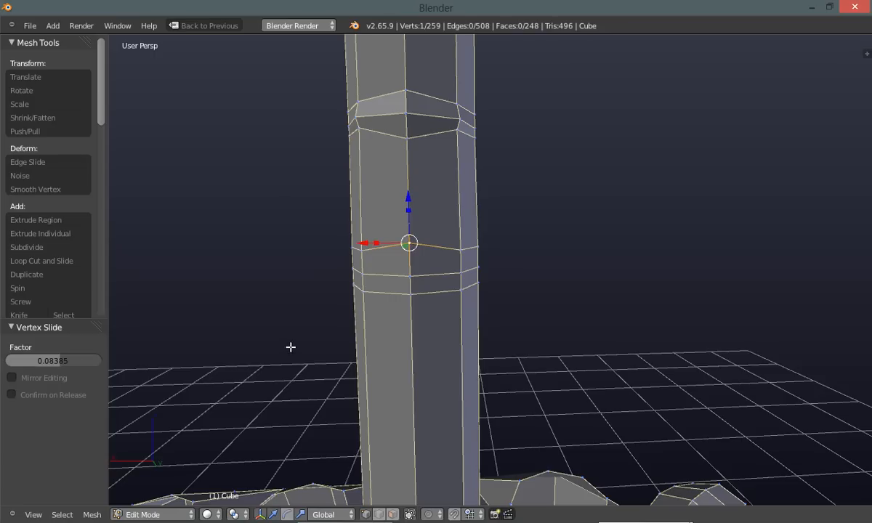
{"action": "right_click", "coordinate": [405, 298]}
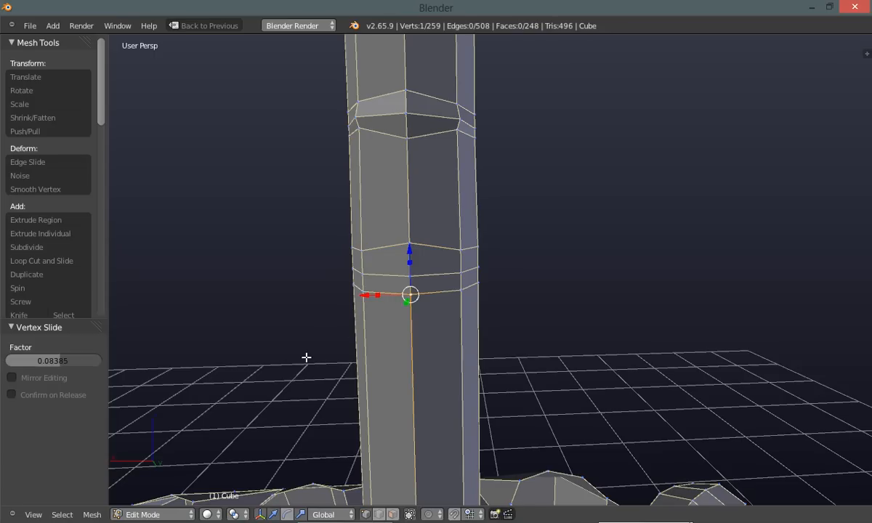
{"action": "key", "text": "shift+v"}
{"action": "left_click", "coordinate": [411, 302]}
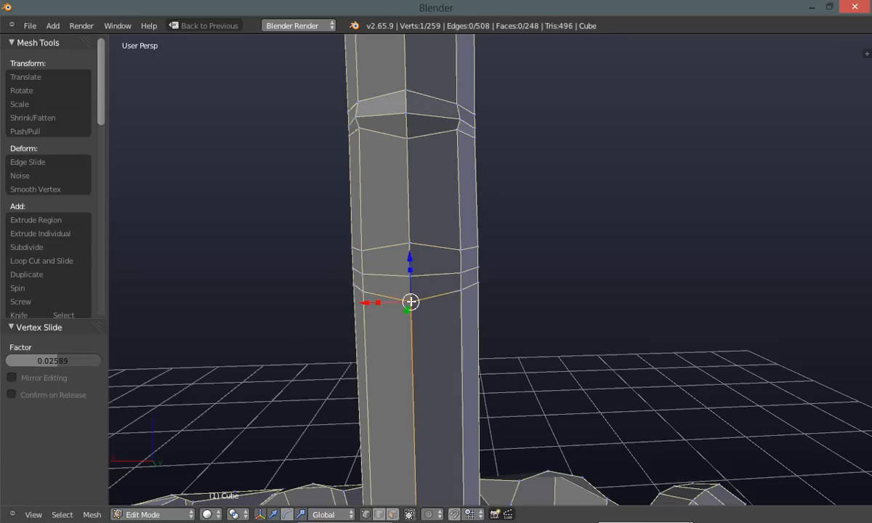
{"action": "key", "text": "a"}
Move the centre back vertex of the lower joint's middle loop about 0.017 outward along Y
{"action": "middle_click_drag", "start_coordinate": [236, 384], "coordinate": [325, 352]}
{"action": "left_click_drag", "start_coordinate": [374, 301], "coordinate": [371, 298]}
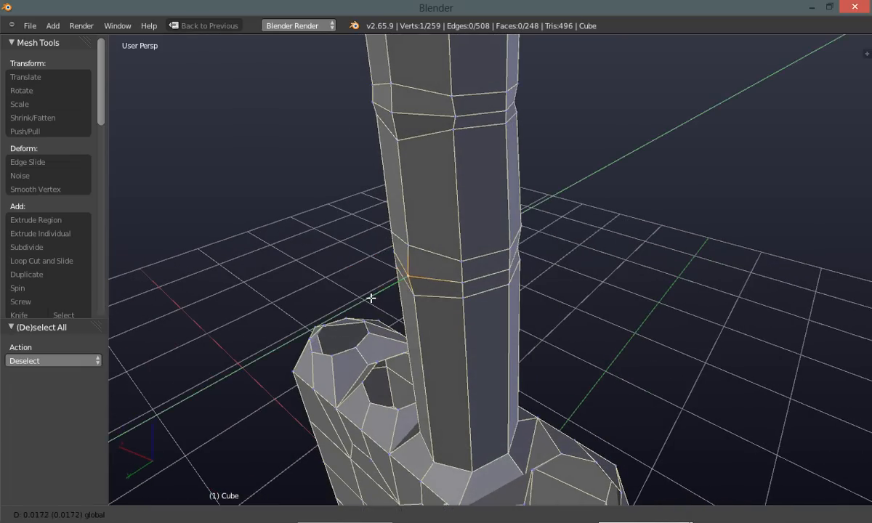
{"action": "left_click", "coordinate": [371, 298]}
{"action": "key", "text": "a"}
Scale the two vertices flanking the centre of the lower joint's middle loop to about 1.07 along X
{"action": "middle_click_drag", "start_coordinate": [210, 361], "coordinate": [357, 282]}
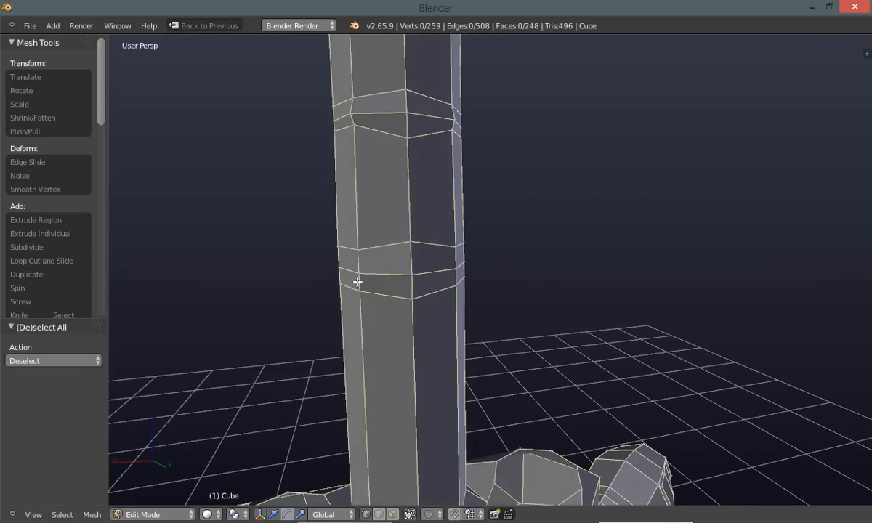
{"action": "middle_click_drag", "start_coordinate": [422, 356], "coordinate": [418, 313]}
{"action": "middle_click_drag", "start_coordinate": [362, 353], "coordinate": [366, 352]}
{"action": "left_click_drag", "start_coordinate": [377, 276], "coordinate": [376, 277]}
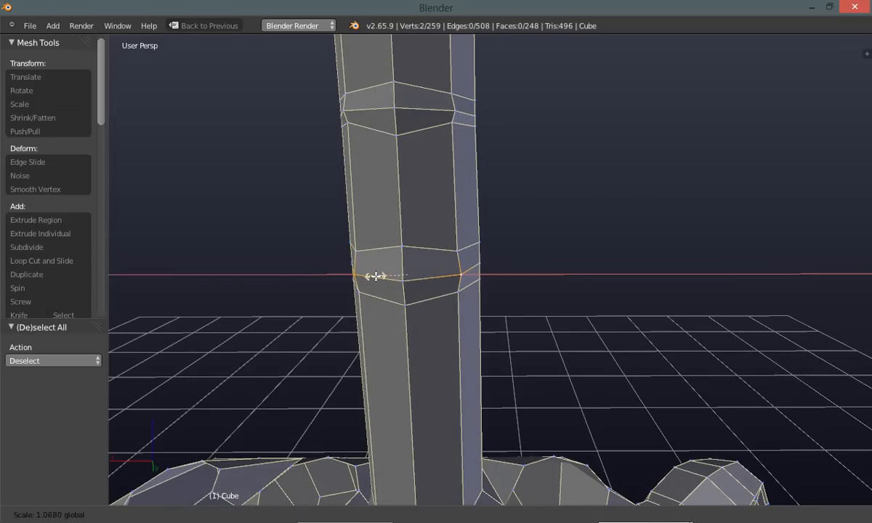
{"action": "left_click", "coordinate": [374, 277]}
{"action": "key", "text": "a"}
In face select mode, inset the two back faces of the fingertip by a thin margin for the fingernail
{"action": "middle_click_drag", "start_coordinate": [227, 356], "coordinate": [476, 257]}
{"action": "scroll", "coordinate": [437, 310], "scroll_direction": "up", "scroll_amount": 2}
{"action": "key", "text": "ctrl+Tab"}
{"action": "left_click", "coordinate": [604, 303]}
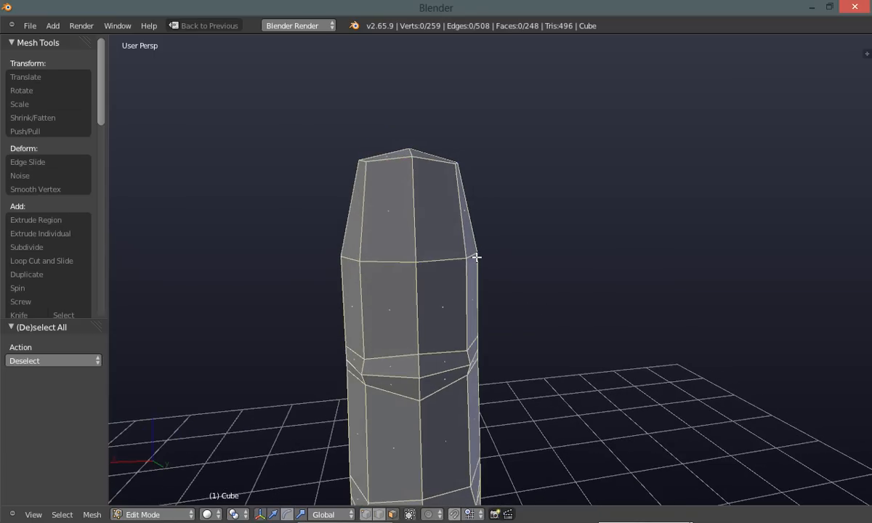
{"action": "left_click", "coordinate": [398, 227], "text": "shift"}
{"action": "middle_click_drag", "start_coordinate": [398, 228], "coordinate": [433, 309]}
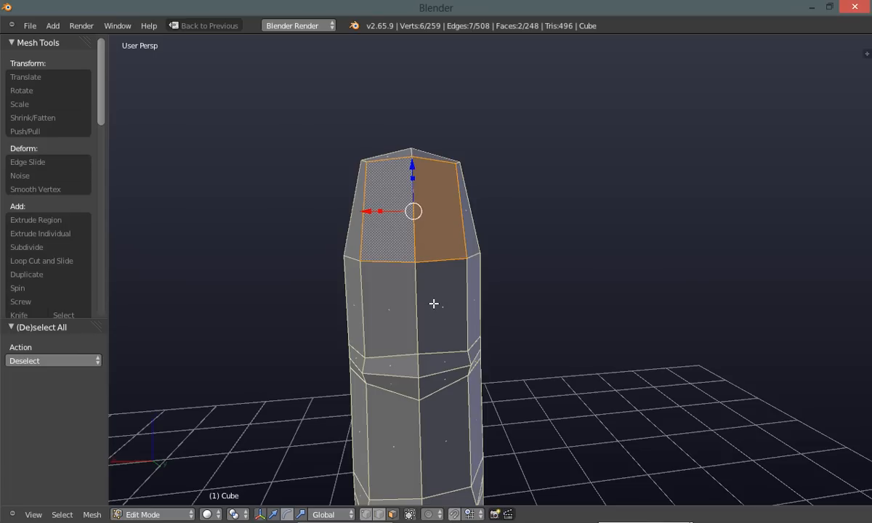
{"action": "key", "text": "i"}
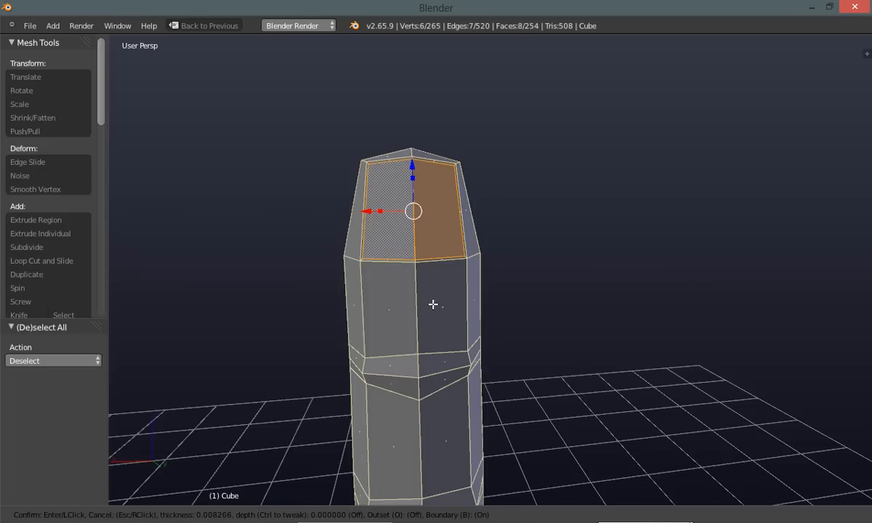
{"action": "left_click", "coordinate": [431, 303]}
Move the inset nail faces about -0.0044 along Y
{"action": "middle_click_drag", "start_coordinate": [535, 317], "coordinate": [402, 296]}
{"action": "scroll", "coordinate": [381, 302], "scroll_direction": "up", "scroll_amount": 4}
{"action": "scroll", "coordinate": [382, 302], "scroll_direction": "down", "scroll_amount": 4}
{"action": "left_click_drag", "start_coordinate": [402, 296], "coordinate": [369, 324]}
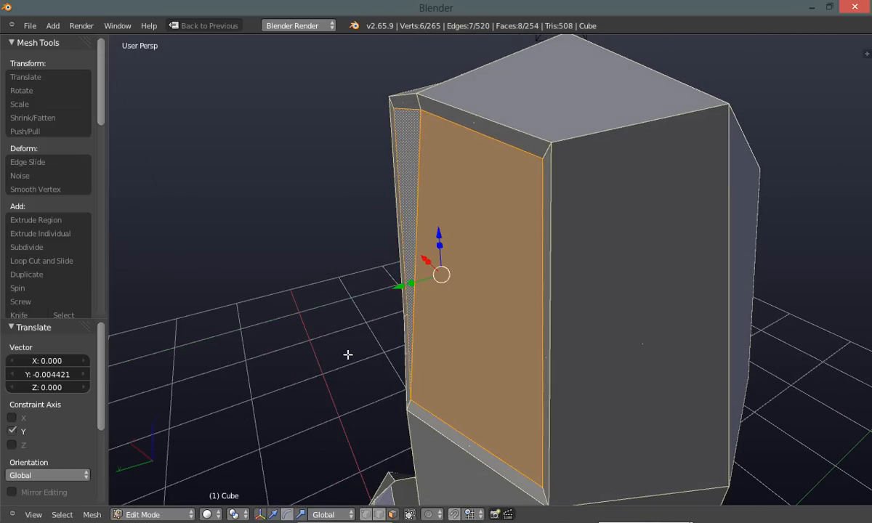
Rotate the inset nail faces about -2.9° around the X axis
{"action": "scroll", "coordinate": [348, 356], "scroll_direction": "down", "scroll_amount": 1}
{"action": "scroll", "coordinate": [348, 356], "scroll_direction": "up", "scroll_amount": 2}
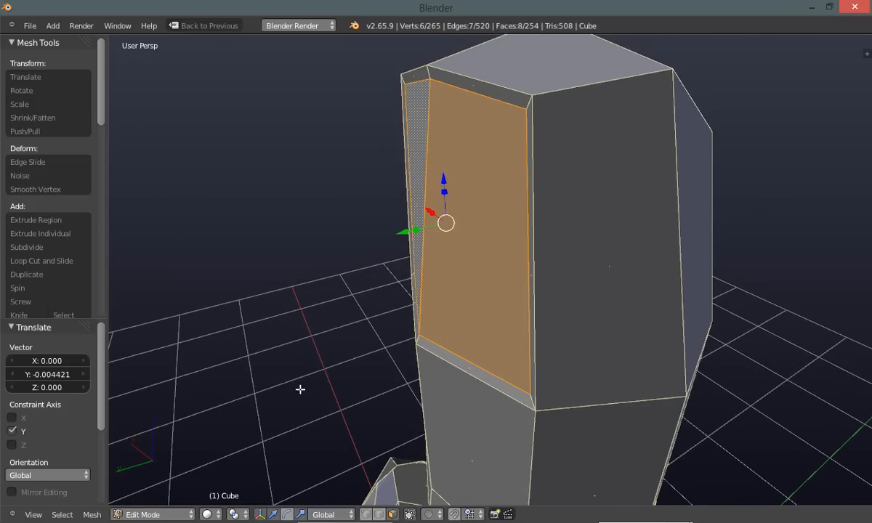
{"action": "key", "text": "ctrl+space"}
{"action": "left_click", "coordinate": [299, 340]}
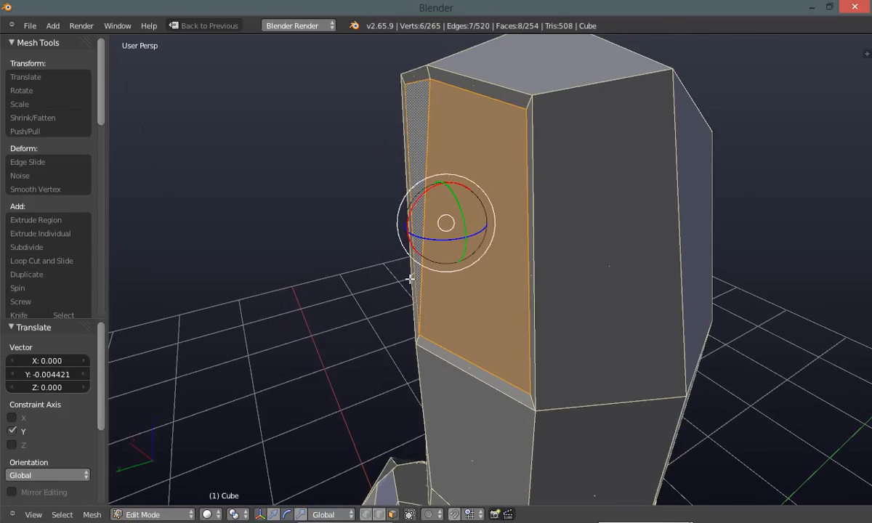
{"action": "left_click_drag", "start_coordinate": [413, 207], "coordinate": [414, 199]}
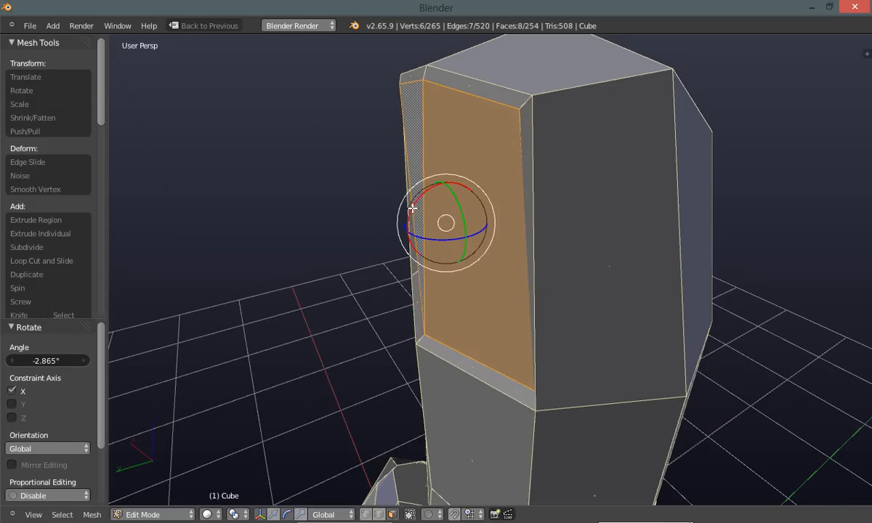
Extrude the nail faces outward by about 0.0036 and nudge them slightly upward along Z
{"action": "key", "text": "e"}
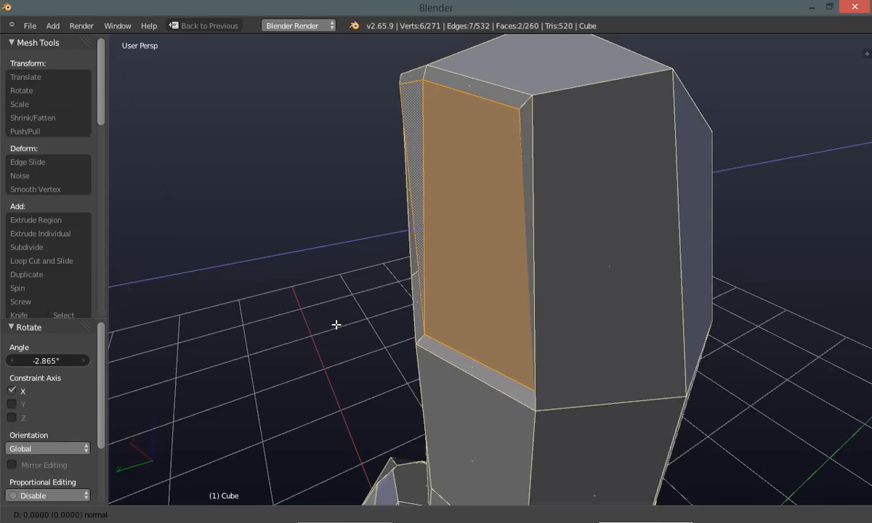
{"action": "left_click", "coordinate": [334, 325]}
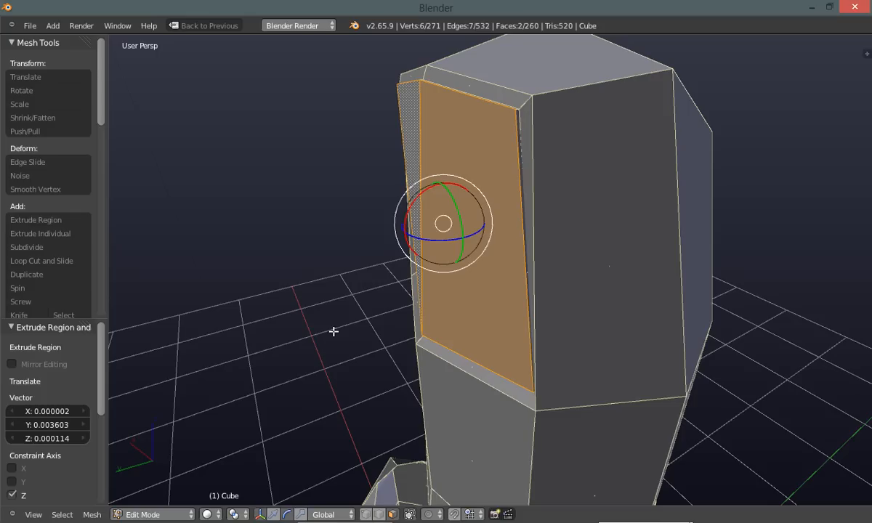
{"action": "key", "text": "ctrl+space"}
{"action": "left_click", "coordinate": [336, 314]}
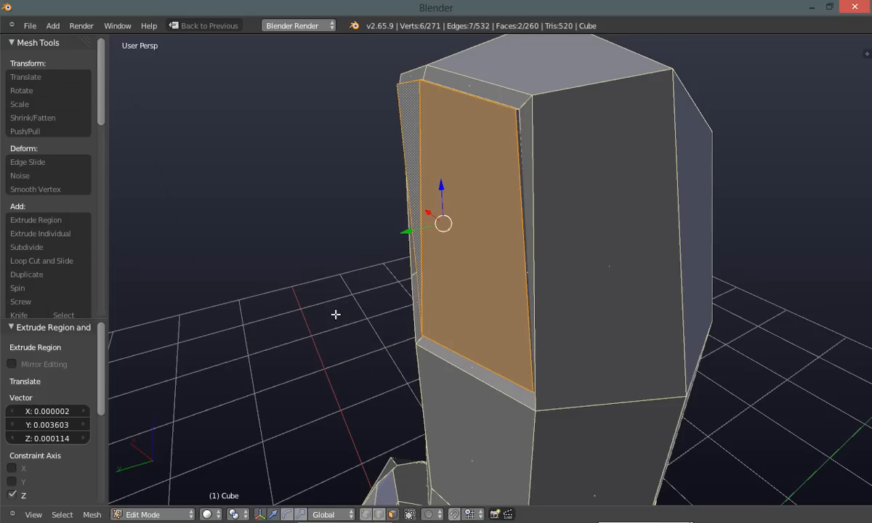
{"action": "left_click_drag", "start_coordinate": [441, 185], "coordinate": [442, 181]}
{"action": "key", "text": "a"}
Add a horizontal loop cut across the middle of the fingernail and fingertip and scale the loop to about 1.03
{"action": "middle_click_drag", "start_coordinate": [301, 295], "coordinate": [423, 276]}
{"action": "mouse_move", "coordinate": [439, 313]}
{"action": "middle_mouse_down"}
{"action": "mouse_move", "coordinate": [467, 304]}
{"action": "mouse_move", "coordinate": [436, 305]}
{"action": "middle_mouse_up"}
{"action": "left_click", "coordinate": [56, 268]}
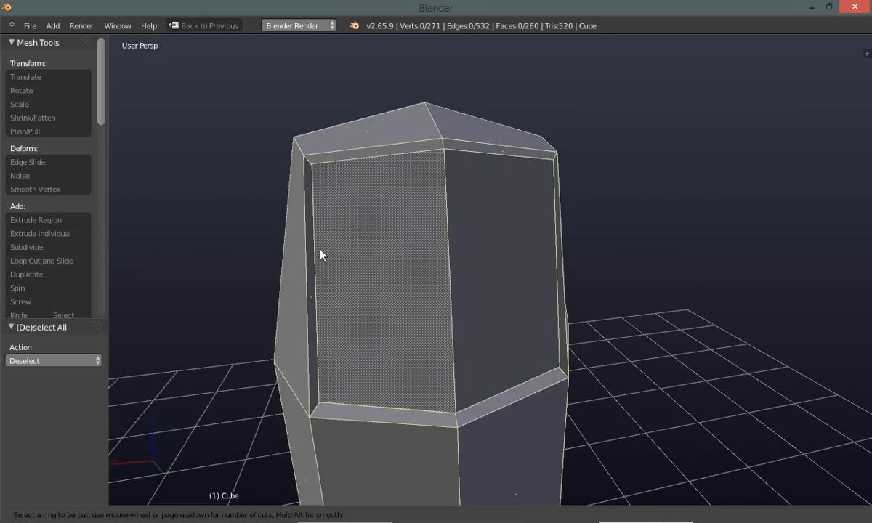
{"action": "left_click", "coordinate": [321, 253]}
{"action": "left_click", "coordinate": [322, 253]}
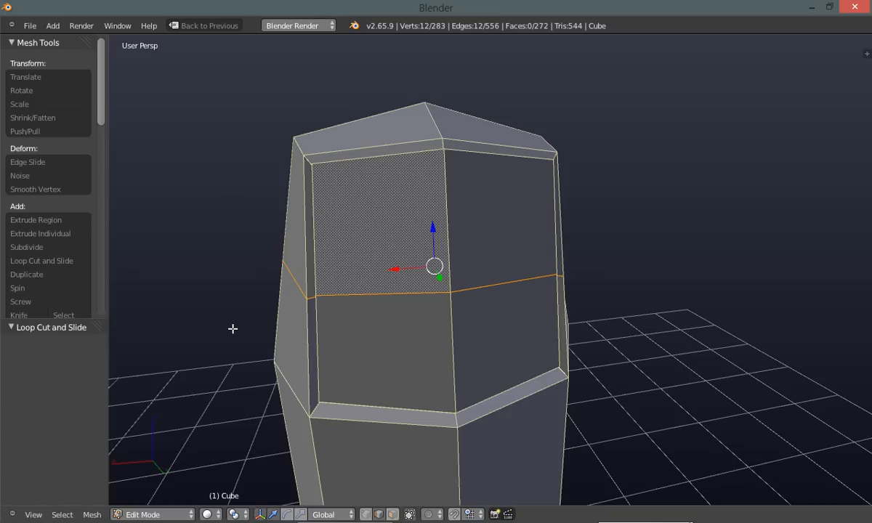
{"action": "key", "text": "s"}
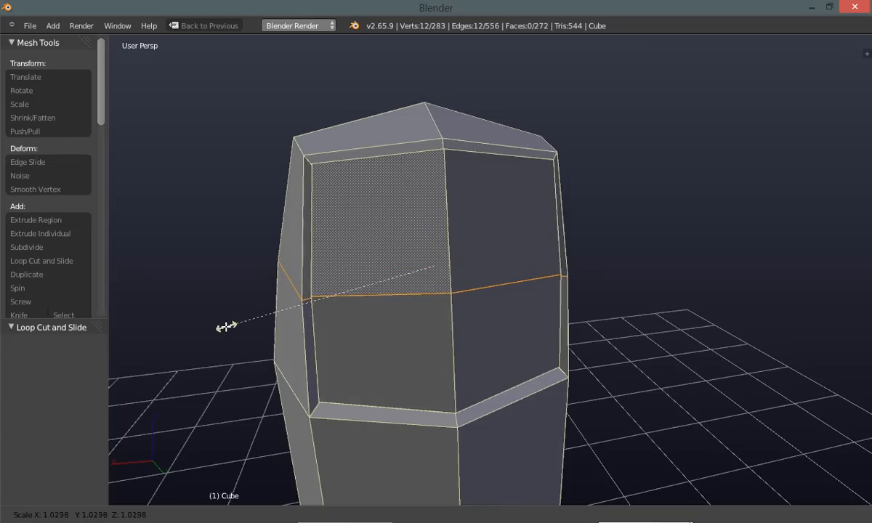
{"action": "left_click", "coordinate": [220, 327]}
{"action": "key", "text": "a"}
{"action": "middle_click_drag", "start_coordinate": [200, 353], "coordinate": [236, 338]}
{"action": "scroll", "coordinate": [290, 366], "scroll_direction": "down", "scroll_amount": 3}
{"action": "scroll", "coordinate": [351, 328], "scroll_direction": "down", "scroll_amount": 3}
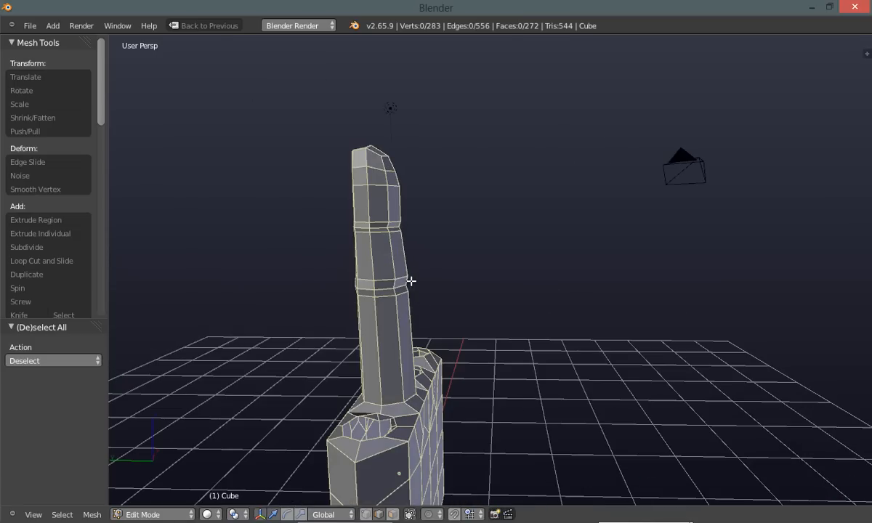
{"action": "middle_click_drag", "start_coordinate": [387, 196], "coordinate": [410, 340]}
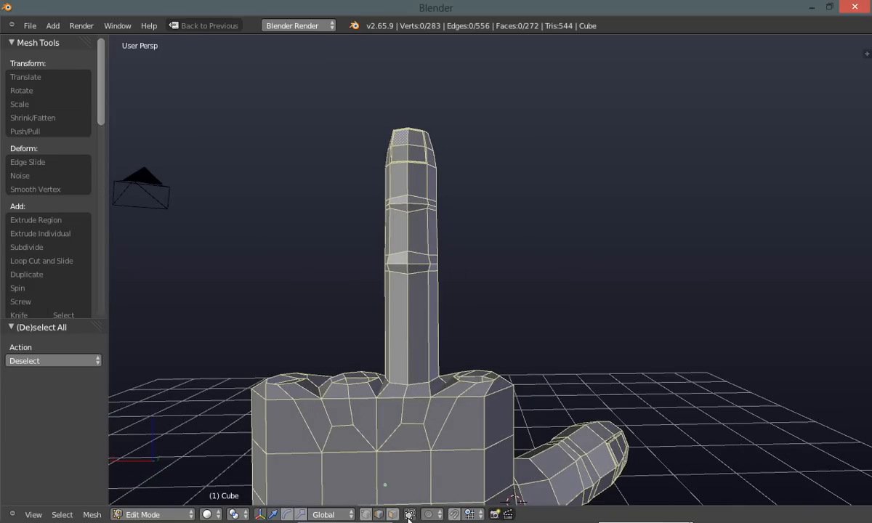
{"action": "middle_click_drag", "start_coordinate": [391, 397], "coordinate": [408, 370]}
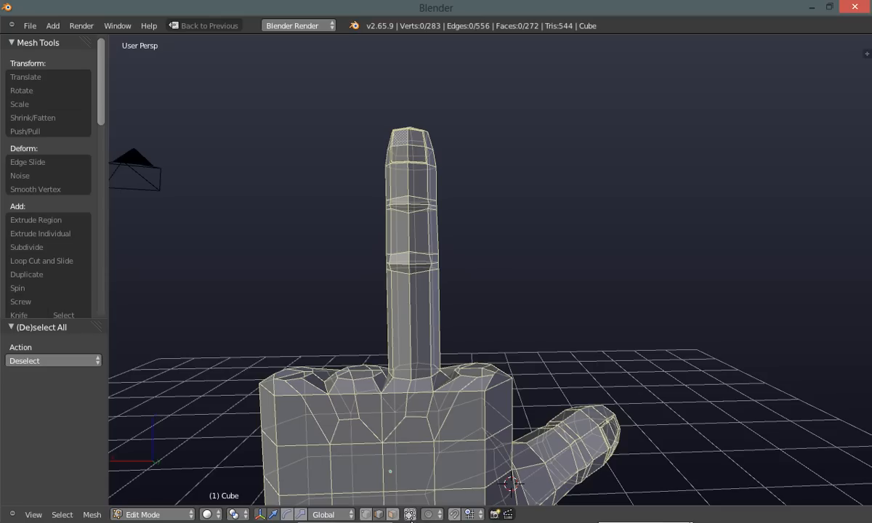
{"action": "middle_click_drag", "start_coordinate": [306, 274], "coordinate": [309, 276]}
{"action": "mouse_move", "coordinate": [320, 280]}
{"action": "left_mouse_down", "text": "ctrl"}
{"action": "mouse_move", "coordinate": [487, 232]}
{"action": "mouse_move", "coordinate": [325, 134]}
{"action": "left_mouse_up", "text": "ctrl"}
{"action": "middle_click_drag", "start_coordinate": [313, 234], "coordinate": [305, 236]}
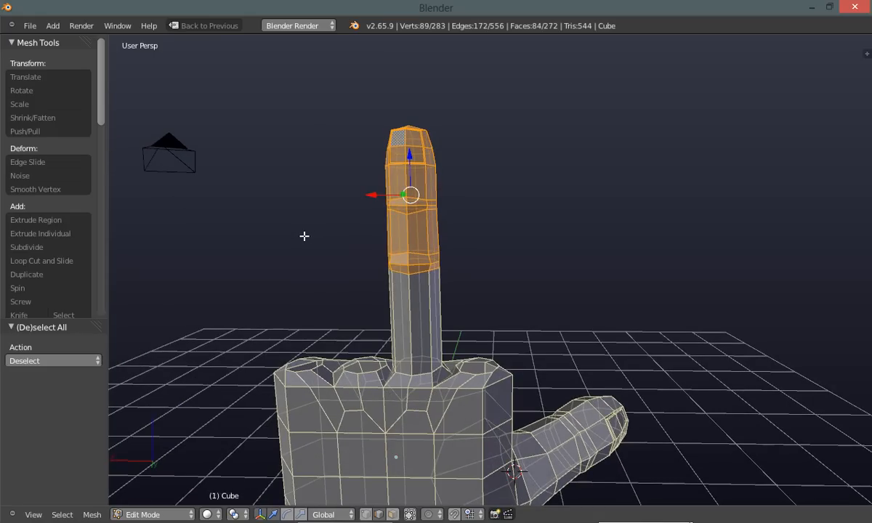
{"action": "key", "text": "ctrl+KP_Add"}
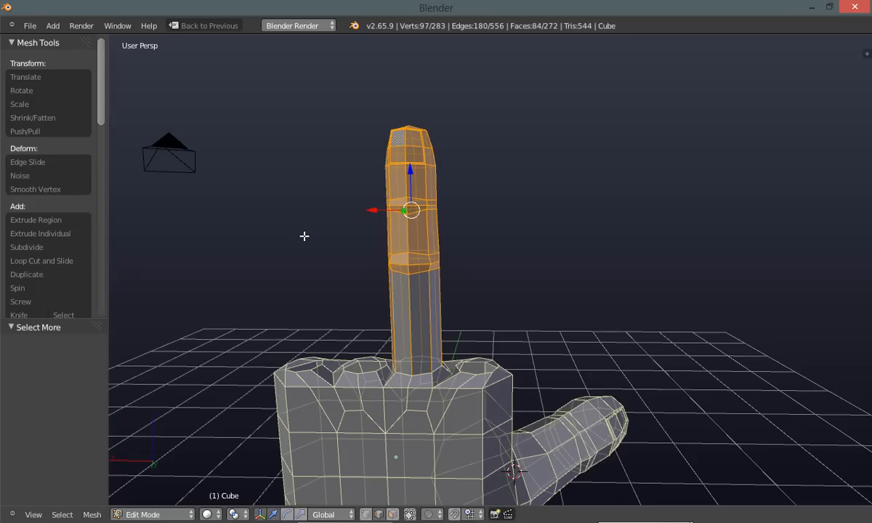
{"action": "key", "text": "ctrl+KP_Add"}
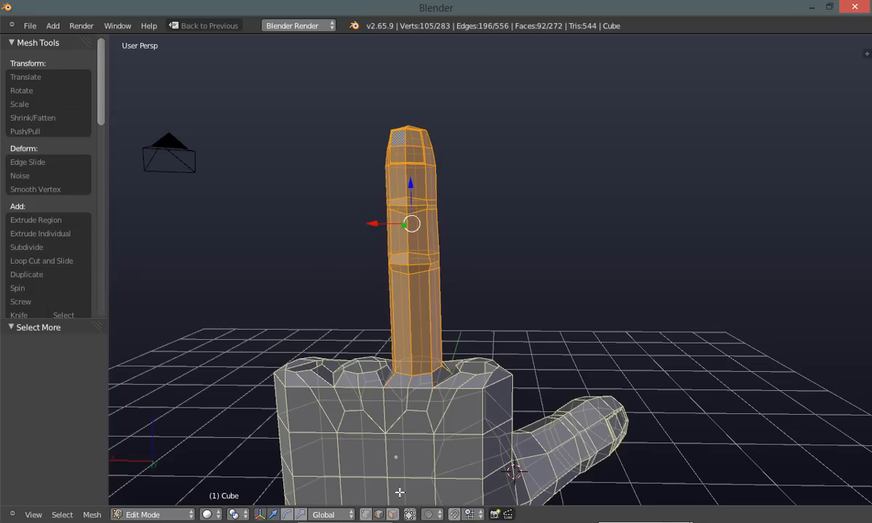
{"action": "mouse_move", "coordinate": [553, 290]}
{"action": "middle_mouse_down"}
{"action": "mouse_move", "coordinate": [368, 335]}
{"action": "mouse_move", "coordinate": [270, 342]}
{"action": "mouse_move", "coordinate": [570, 298]}
{"action": "mouse_move", "coordinate": [563, 301]}
{"action": "middle_mouse_up"}
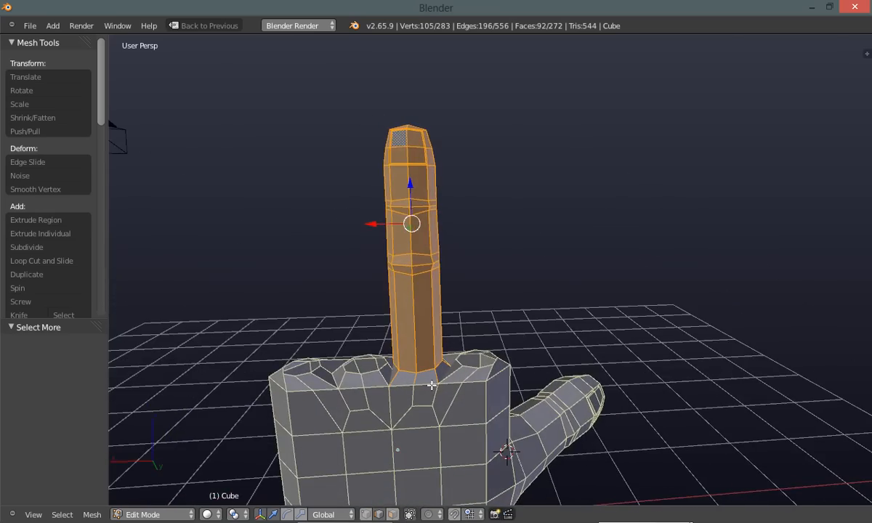
{"action": "scroll", "coordinate": [423, 396], "scroll_direction": "up", "scroll_amount": 10}
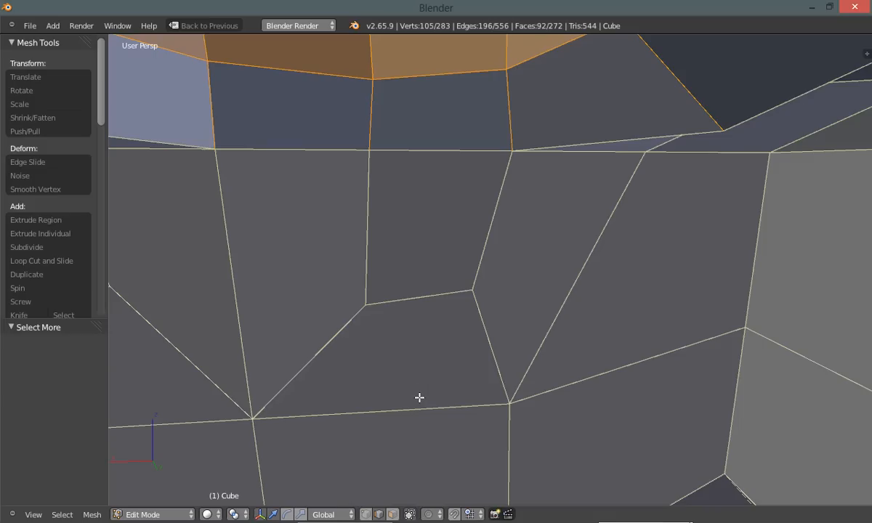
{"action": "scroll", "coordinate": [419, 397], "scroll_direction": "down", "scroll_amount": 8}
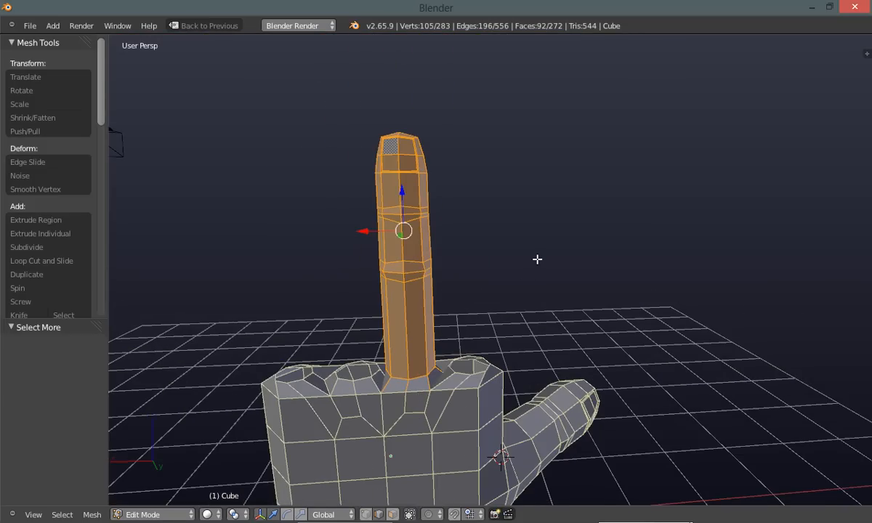
{"action": "key", "text": "a"}
{"action": "middle_click_drag", "start_coordinate": [513, 261], "coordinate": [514, 260]}
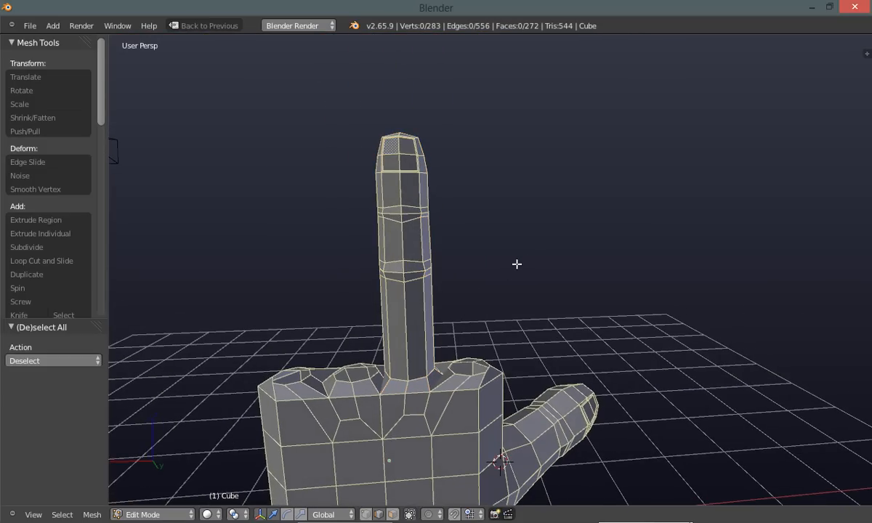
Select the fingertip and upper joint through the mesh, and grow the selection down to the middle finger's base
{"action": "left_click", "coordinate": [412, 516]}
{"action": "middle_click_drag", "start_coordinate": [526, 223], "coordinate": [524, 226]}
{"action": "mouse_move", "coordinate": [363, 230]}
{"action": "left_mouse_down", "text": "ctrl"}
{"action": "mouse_move", "coordinate": [475, 158]}
{"action": "mouse_move", "coordinate": [313, 146]}
{"action": "left_mouse_up", "text": "ctrl"}
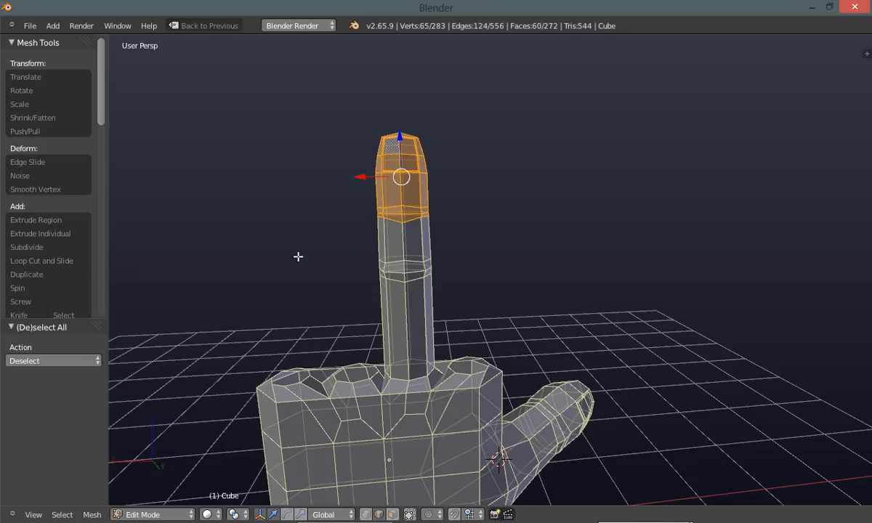
{"action": "left_click", "coordinate": [411, 516]}
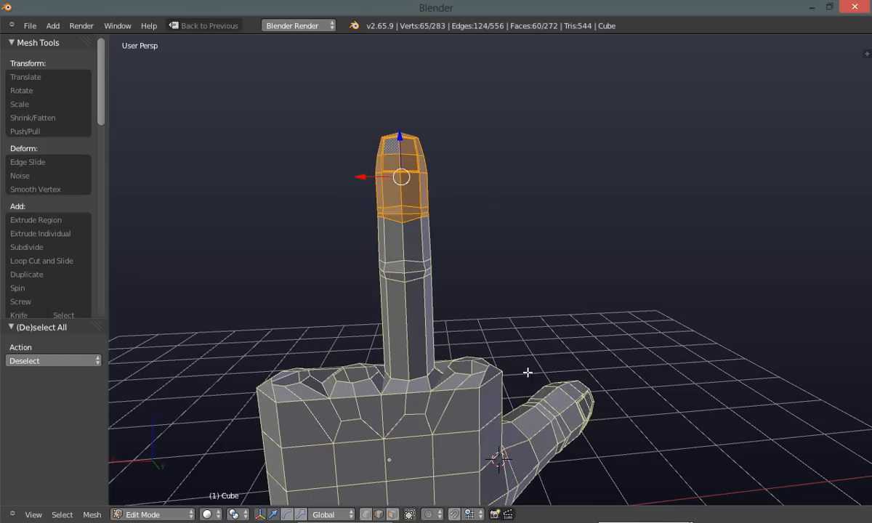
{"action": "key", "text": "ctrl+KP_Add"}
{"action": "key", "text": "ctrl+KP_Add"}
{"action": "key", "text": "ctrl+KP_Add"}
{"action": "key", "text": "ctrl+KP_Add"}
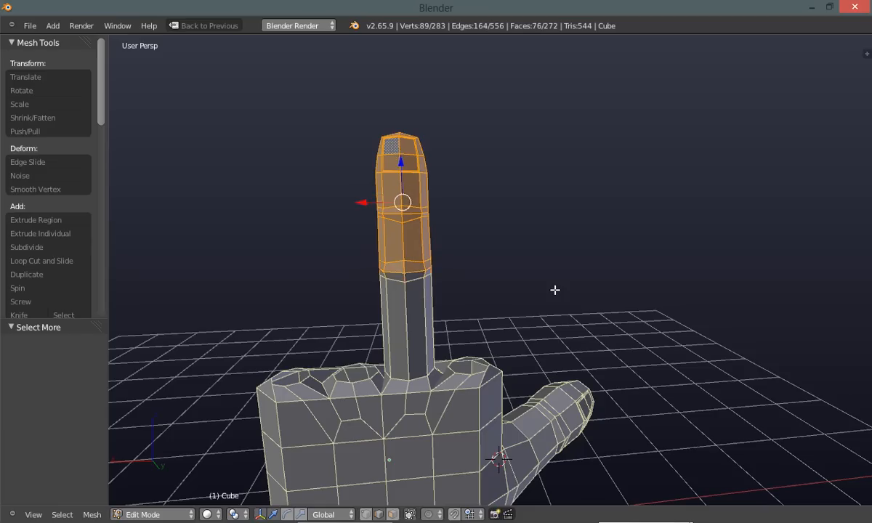
{"action": "key", "text": "ctrl+KP_Add"}
{"action": "mouse_move", "coordinate": [551, 291]}
{"action": "middle_mouse_down"}
{"action": "mouse_move", "coordinate": [528, 290]}
{"action": "mouse_move", "coordinate": [554, 273]}
{"action": "mouse_move", "coordinate": [545, 288]}
{"action": "mouse_move", "coordinate": [556, 272]}
{"action": "mouse_move", "coordinate": [545, 286]}
{"action": "middle_mouse_up"}
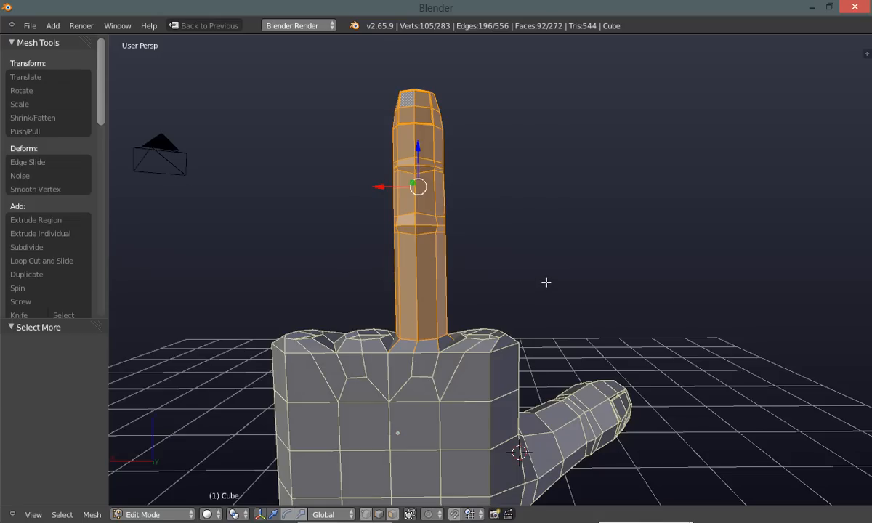
Try to duplicate the selected finger toward the thumb side, undo the copy and clear the selection
{"action": "key", "text": "shift+d"}
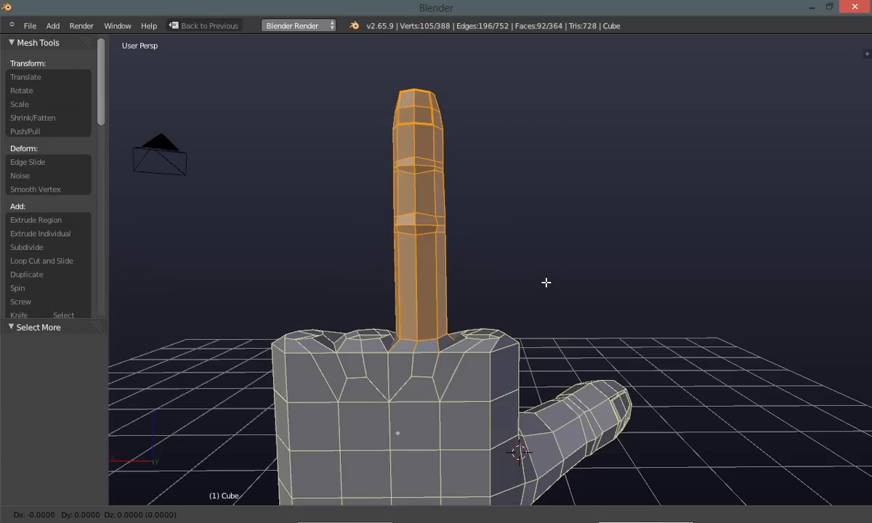
{"action": "right_click", "coordinate": [591, 268]}
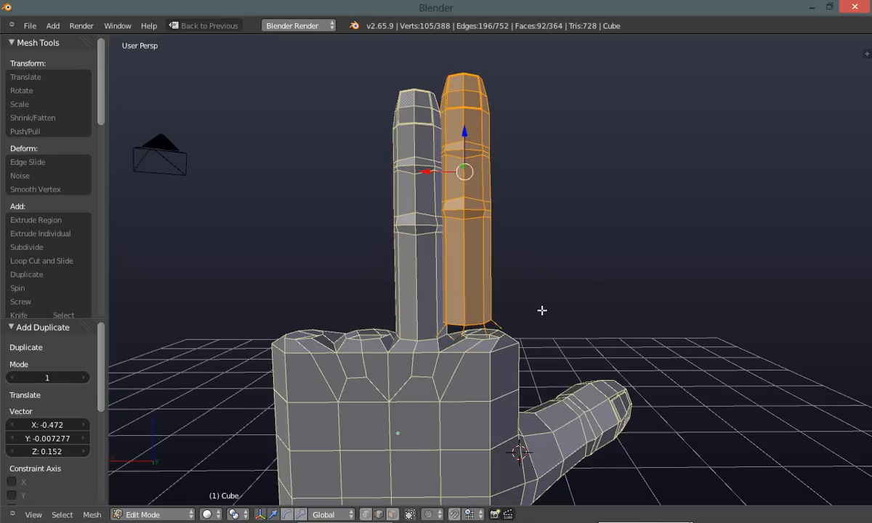
{"action": "key", "text": "ctrl+z"}
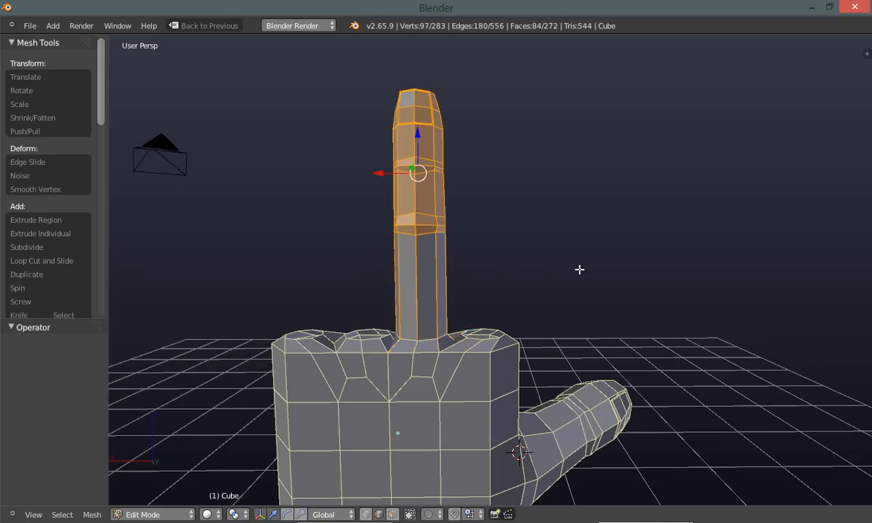
{"action": "key", "text": "a"}
In wireframe shading and vertex select mode, box-select the fingertip down through the upper joint and return to solid shading
{"action": "middle_click_drag", "start_coordinate": [525, 280], "coordinate": [520, 289]}
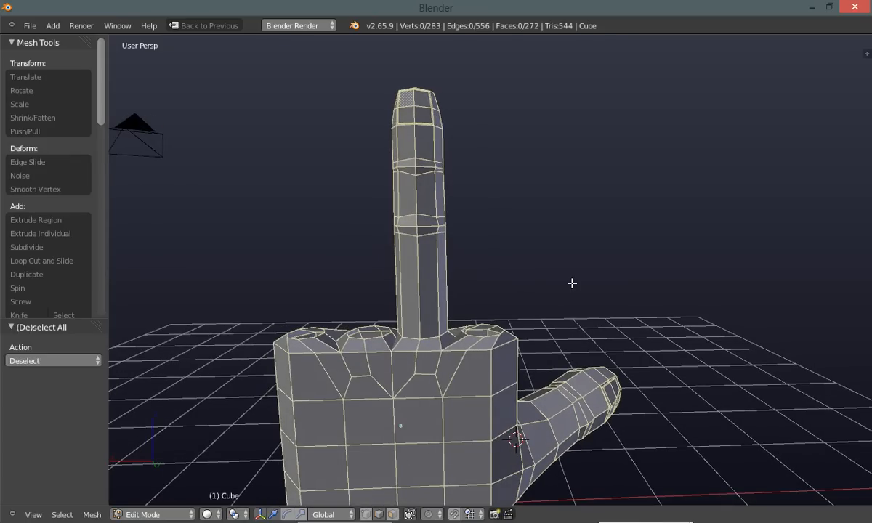
{"action": "key", "text": "z"}
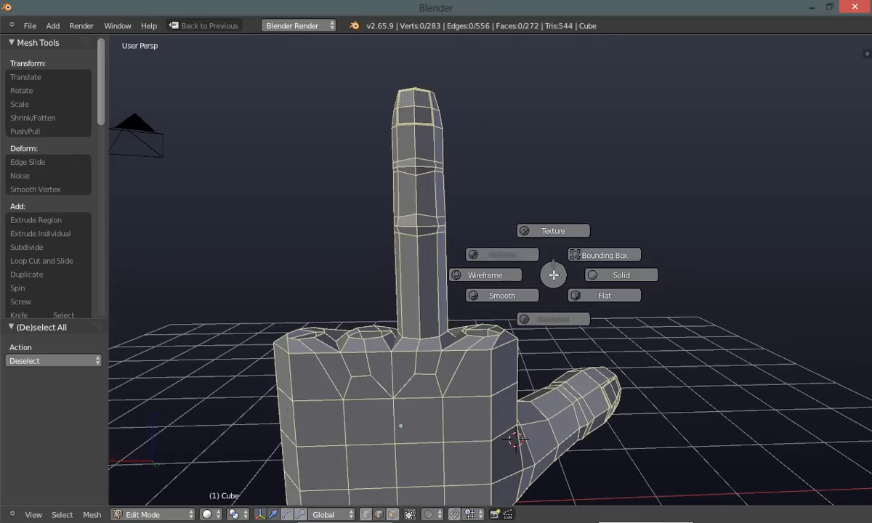
{"action": "left_click", "coordinate": [493, 277]}
{"action": "key", "text": "ctrl+Tab"}
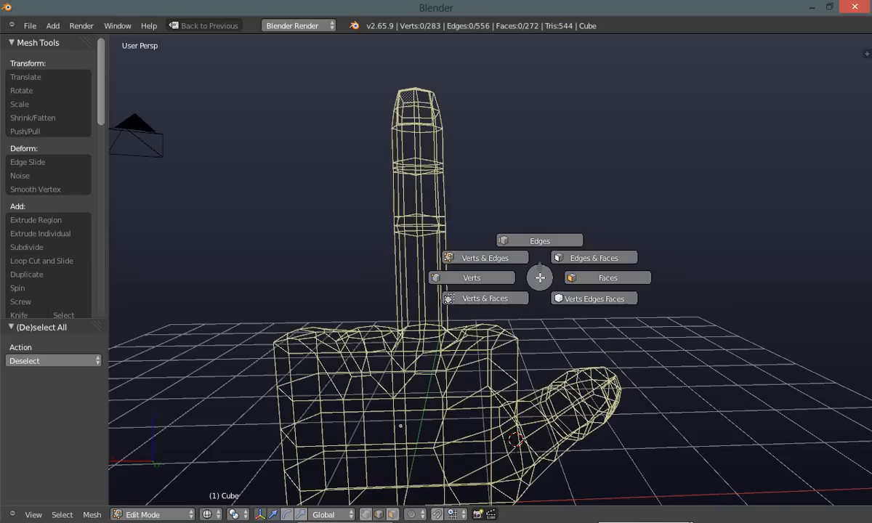
{"action": "left_click", "coordinate": [473, 278]}
{"action": "middle_click_drag", "start_coordinate": [482, 278], "coordinate": [491, 278]}
{"action": "key", "text": "b"}
{"action": "left_click_drag", "start_coordinate": [486, 81], "coordinate": [307, 198]}
{"action": "middle_click_drag", "start_coordinate": [276, 260], "coordinate": [265, 269]}
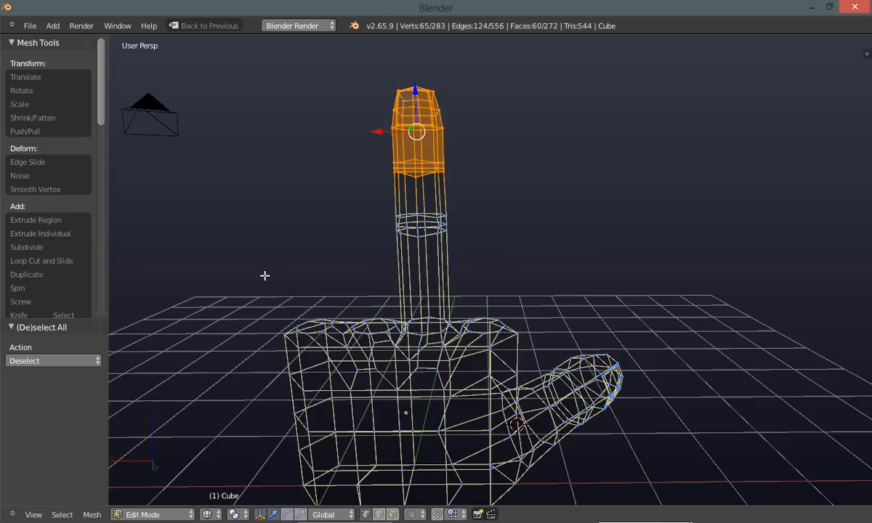
{"action": "key", "text": "z"}
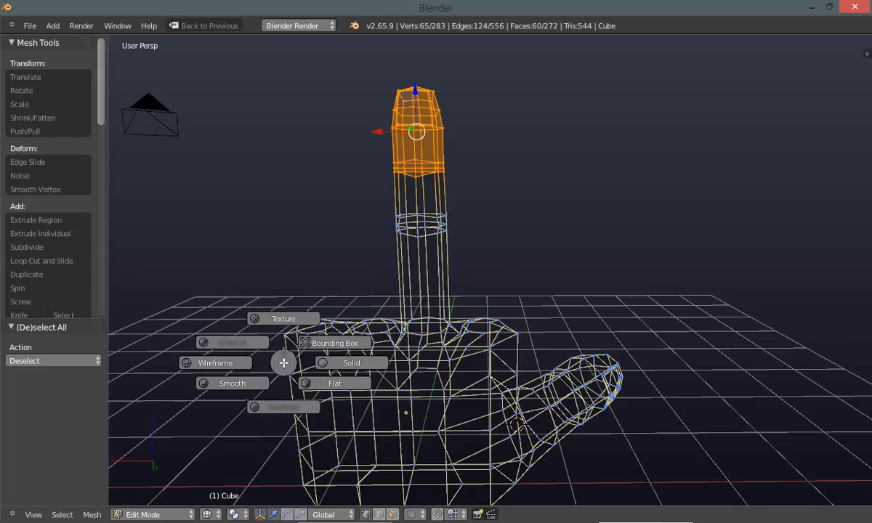
{"action": "left_click", "coordinate": [331, 365]}
{"action": "middle_click_drag", "start_coordinate": [224, 390], "coordinate": [225, 389]}
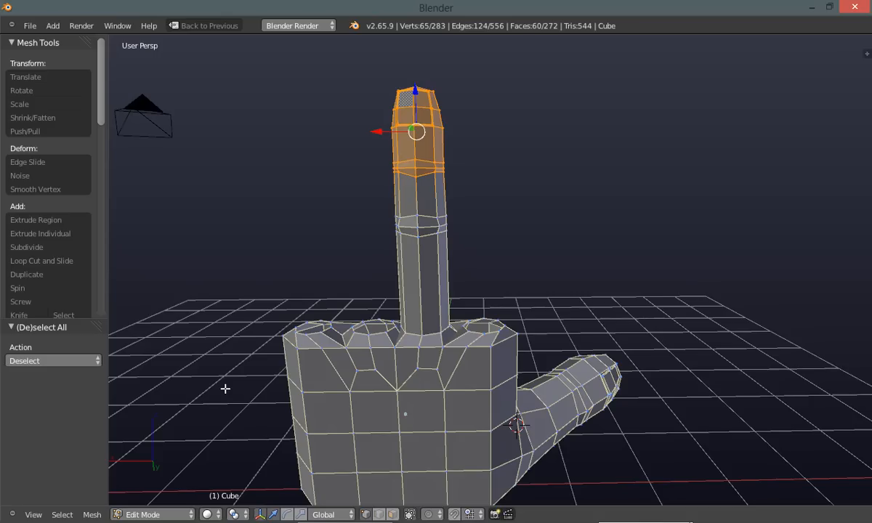
Grow the selection down the middle finger until it reaches the ring of vertices at the finger's base
{"action": "key", "text": "ctrl+KP_Add"}
{"action": "key", "text": "ctrl+KP_Add"}
{"action": "key", "text": "ctrl+KP_Add"}
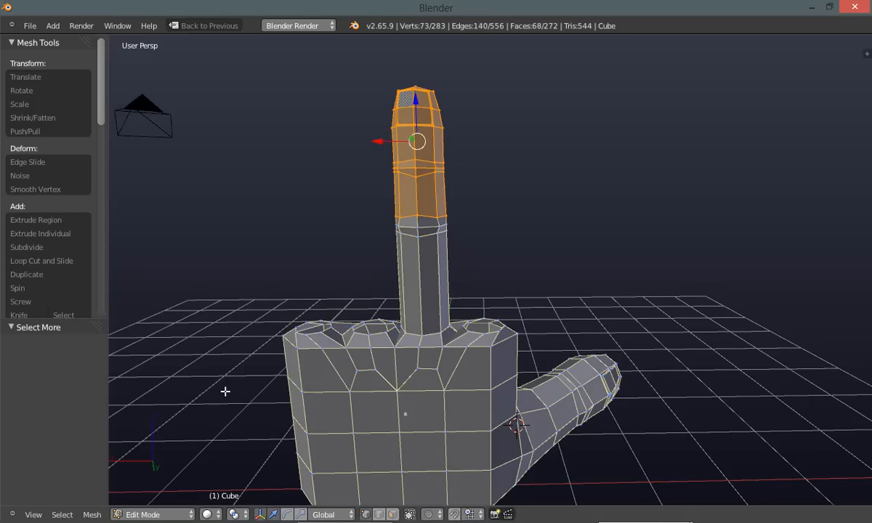
{"action": "key", "text": "ctrl+KP_Add"}
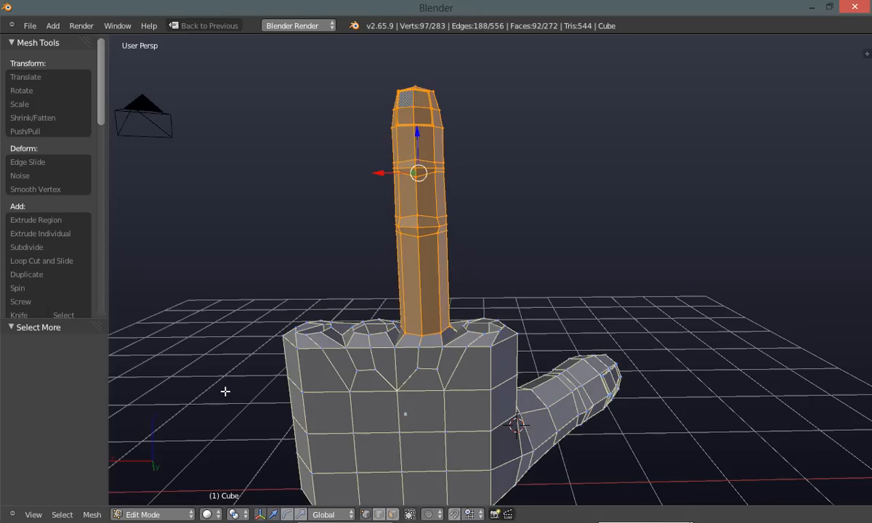
{"action": "middle_click_drag", "start_coordinate": [228, 392], "coordinate": [244, 394]}
{"action": "scroll", "coordinate": [473, 348], "scroll_direction": "up", "scroll_amount": 3}
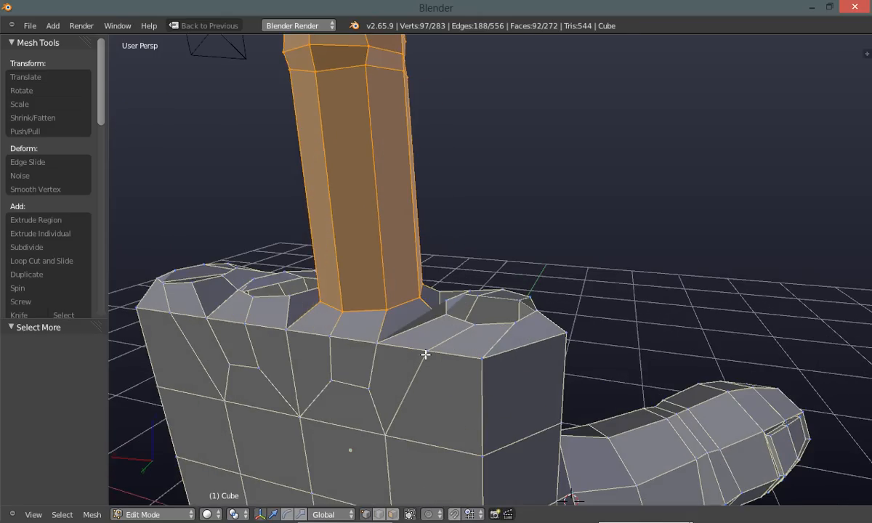
{"action": "middle_click_drag", "start_coordinate": [425, 356], "coordinate": [447, 357]}
{"action": "scroll", "coordinate": [446, 357], "scroll_direction": "down", "scroll_amount": 6}
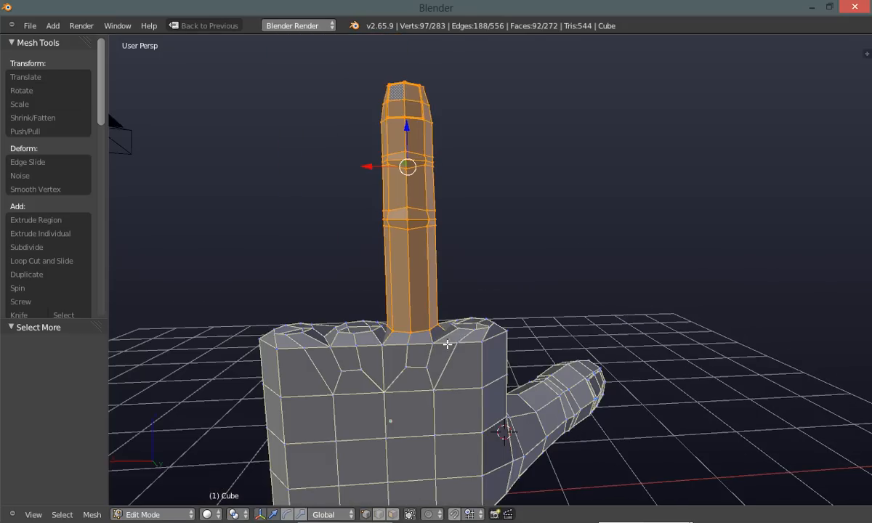
{"action": "middle_click_drag", "start_coordinate": [444, 340], "coordinate": [443, 354]}
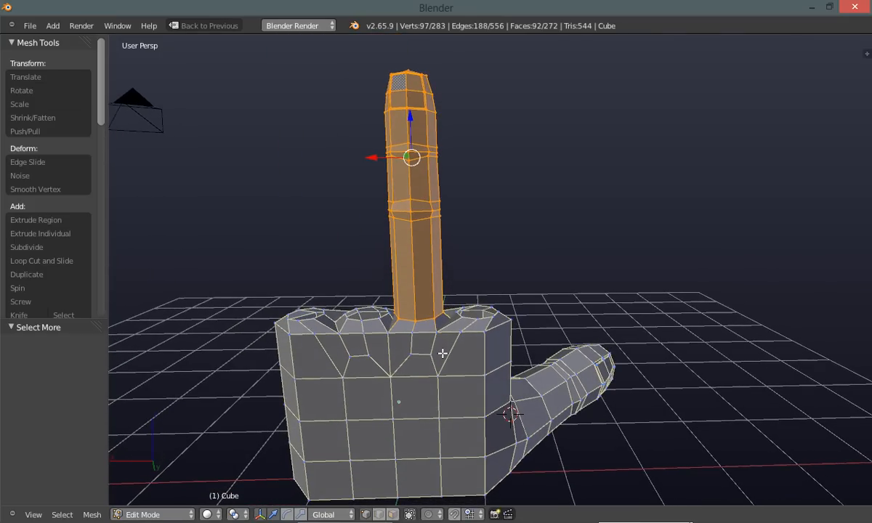
{"action": "key", "text": "shift+d"}
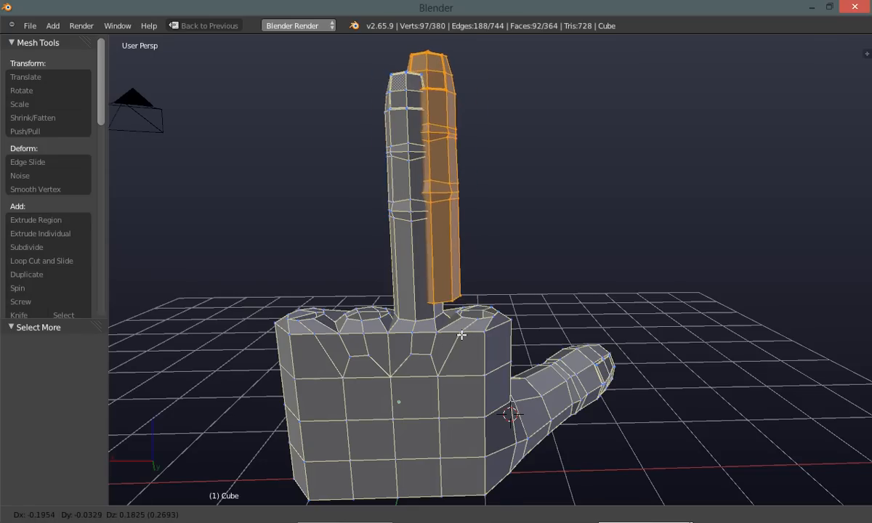
{"action": "left_click", "coordinate": [462, 335]}
{"action": "middle_click_drag", "start_coordinate": [576, 307], "coordinate": [546, 315]}
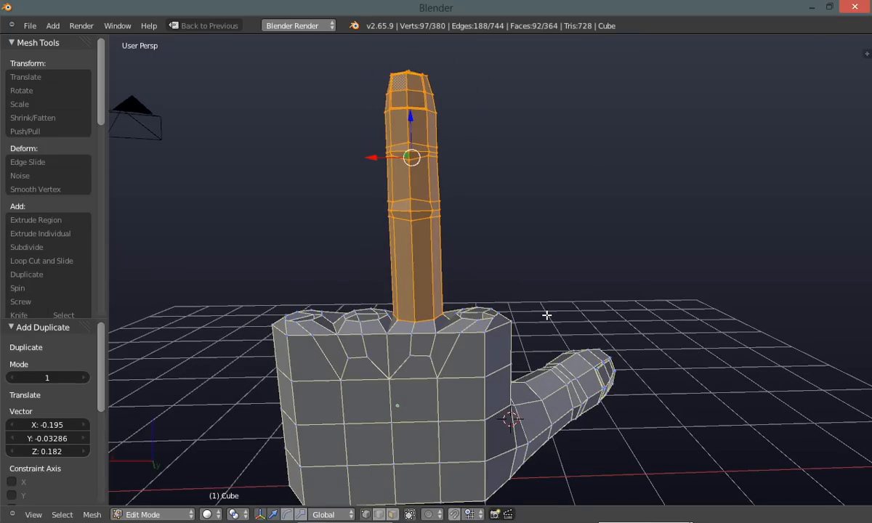
Duplicate the selected middle finger about -0.66 along the global X axis to stand over the index finger's opening
{"action": "key", "text": "shift+d"}
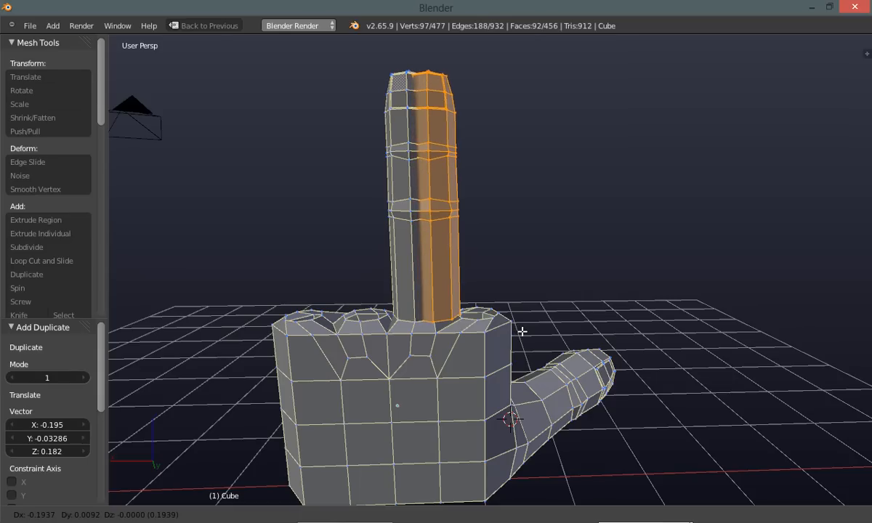
{"action": "key", "text": "x"}
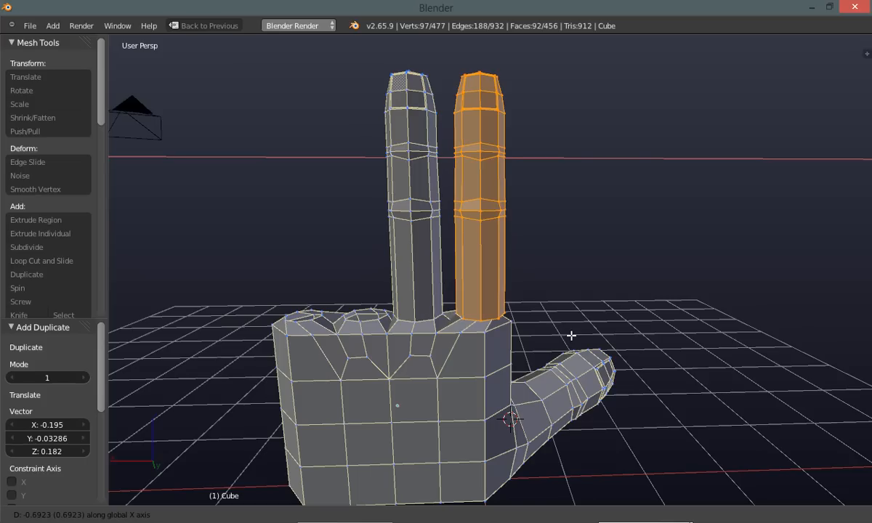
{"action": "left_click", "coordinate": [568, 335]}
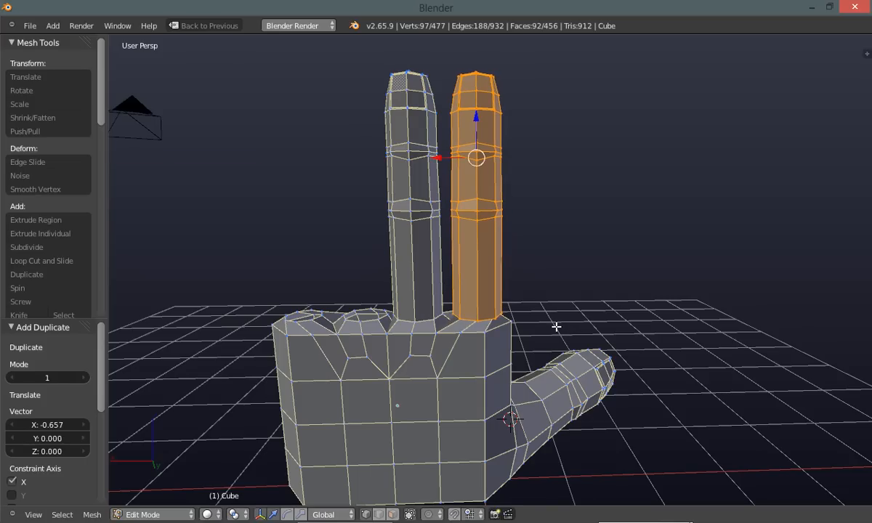
Shrink the index finger copy slightly and lower it about 0.068 along Z onto the palm, finishing with a 0.988 scale and clearing the selection
{"action": "key", "text": "s"}
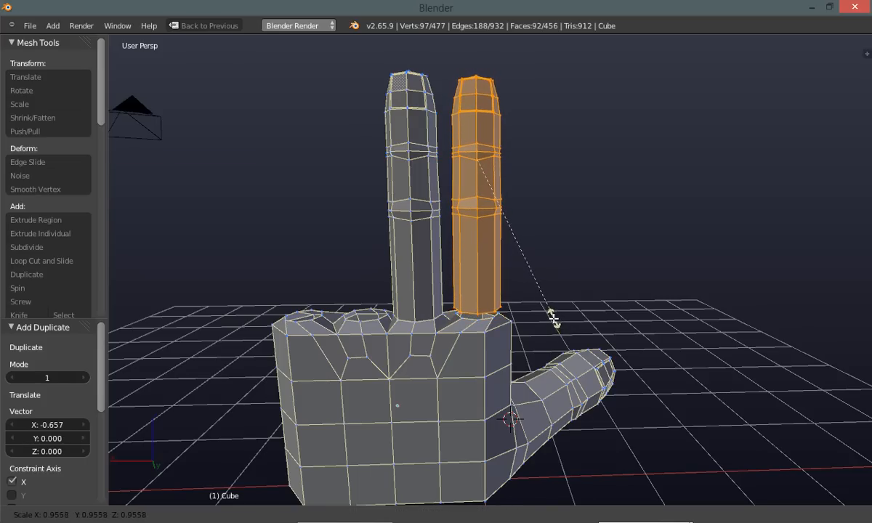
{"action": "left_click", "coordinate": [553, 315]}
{"action": "left_click_drag", "start_coordinate": [476, 116], "coordinate": [478, 124]}
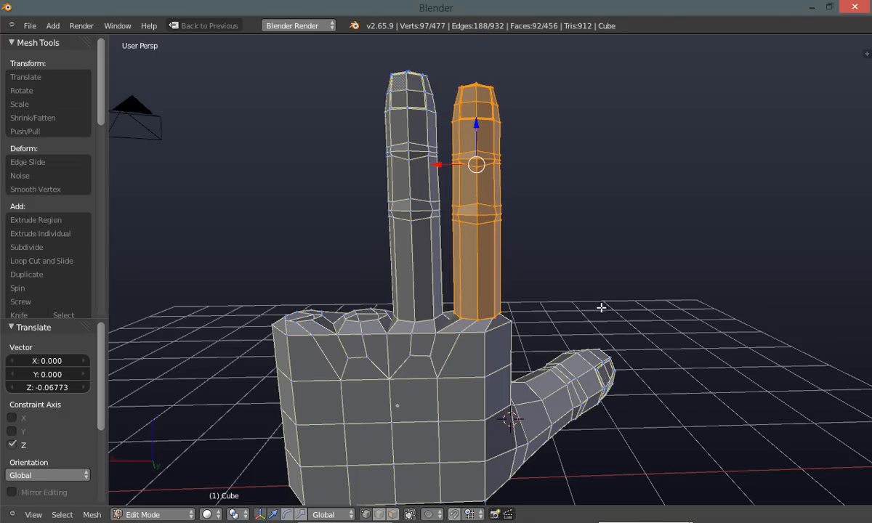
{"action": "key", "text": "s"}
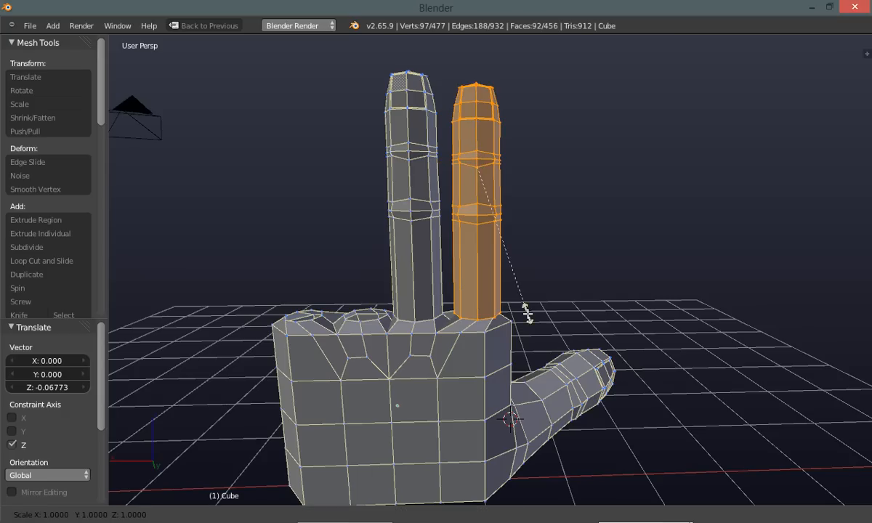
{"action": "left_click", "coordinate": [525, 311]}
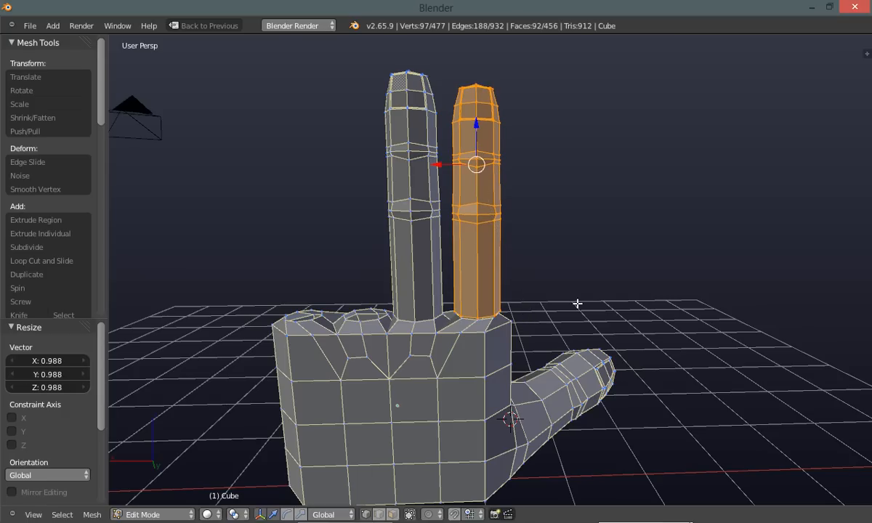
{"action": "key", "text": "a"}
Set the snap element to Vertex for moving the palm vertices onto the index finger's base
{"action": "middle_click_drag", "start_coordinate": [556, 312], "coordinate": [484, 358]}
{"action": "scroll", "coordinate": [447, 331], "scroll_direction": "up", "scroll_amount": 3}
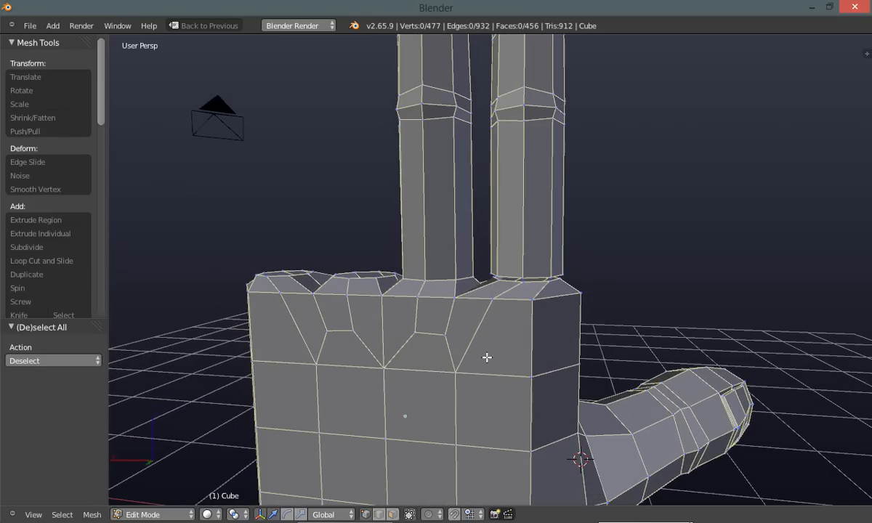
{"action": "left_click", "coordinate": [471, 515]}
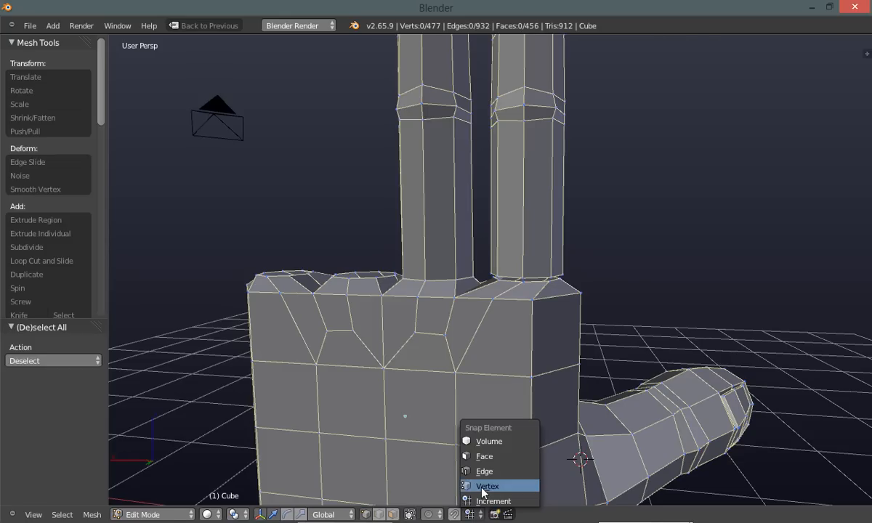
{"action": "left_click", "coordinate": [484, 486]}
{"action": "middle_click_drag", "start_coordinate": [476, 445], "coordinate": [433, 445]}
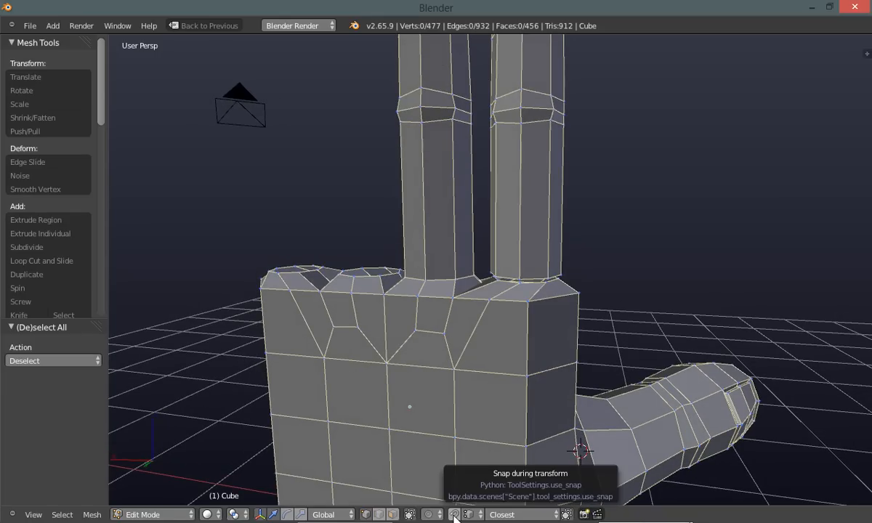
{"action": "middle_click_drag", "start_coordinate": [467, 419], "coordinate": [440, 426]}
Hide the transform manipulator and snap the palm opening's vertex nearest the outer corner onto the index finger's base corner
{"action": "scroll", "coordinate": [484, 328], "scroll_direction": "up", "scroll_amount": 2}
{"action": "middle_click_drag", "start_coordinate": [483, 328], "coordinate": [464, 359]}
{"action": "right_click", "coordinate": [506, 307]}
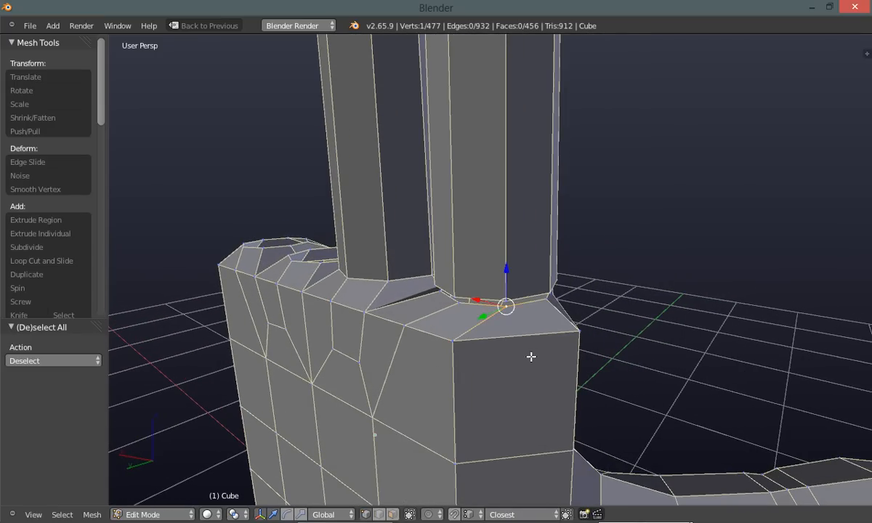
{"action": "key", "text": "ctrl+space"}
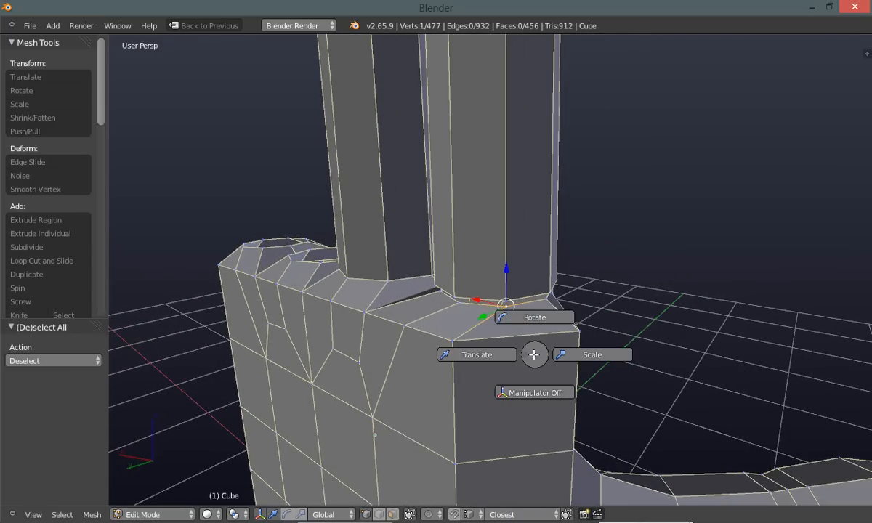
{"action": "left_click", "coordinate": [525, 396]}
{"action": "middle_click_drag", "start_coordinate": [493, 393], "coordinate": [486, 334]}
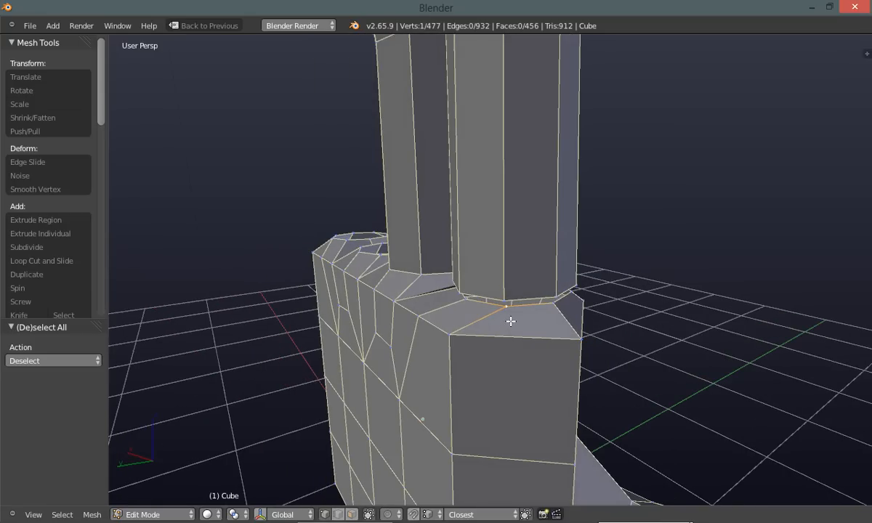
{"action": "key", "text": "g"}
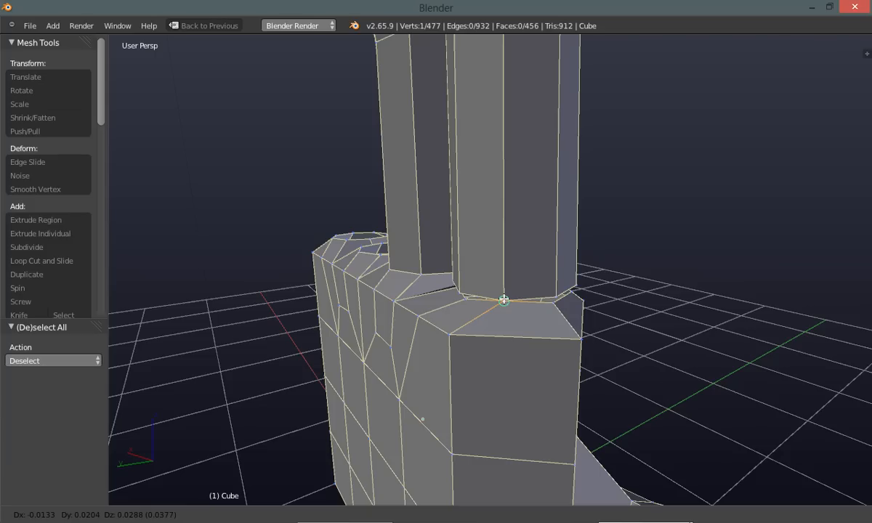
{"action": "left_click", "coordinate": [504, 300]}
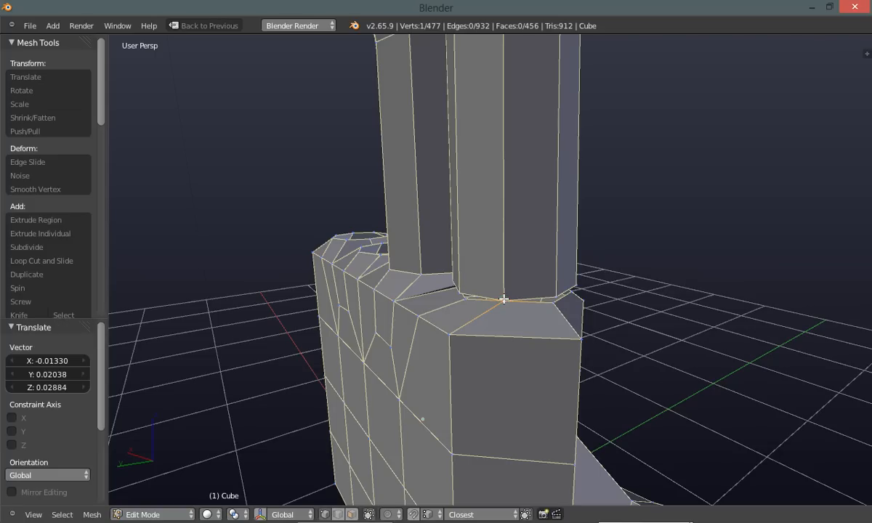
{"action": "key", "text": "a"}
Snap the adjacent thumb-side vertex of the palm opening onto the matching base corner of the index finger
{"action": "middle_click_drag", "start_coordinate": [676, 290], "coordinate": [497, 305]}
{"action": "right_click", "coordinate": [523, 334]}
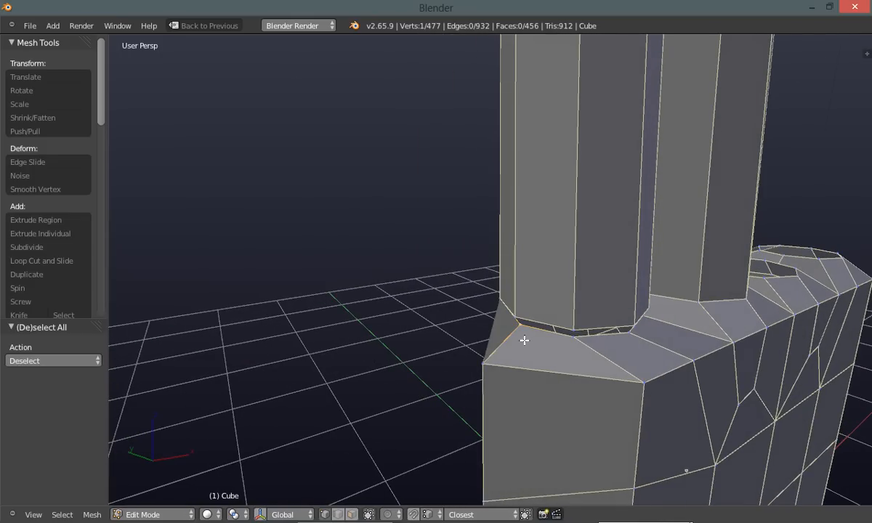
{"action": "key", "text": "g"}
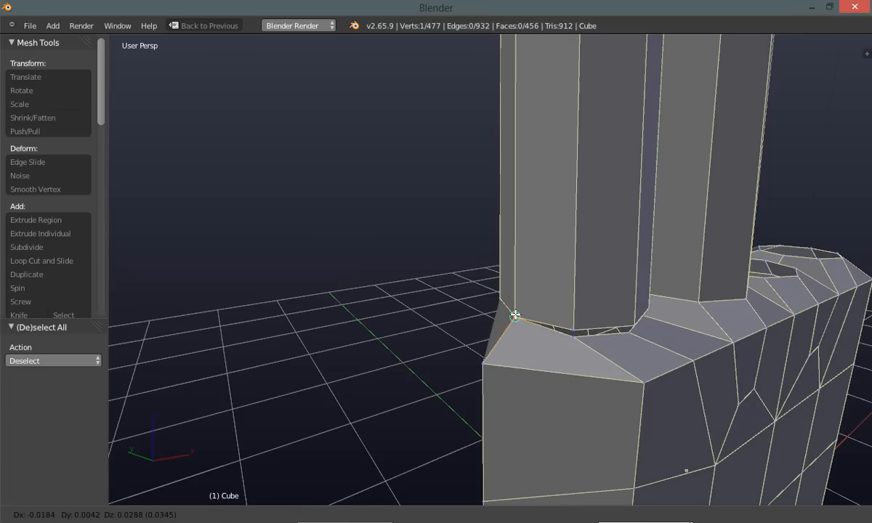
{"action": "left_click", "coordinate": [514, 317]}
Continue around the thumb side, snapping the next two vertices of the palm opening onto the index finger's base corners
{"action": "middle_click_drag", "start_coordinate": [377, 363], "coordinate": [366, 355]}
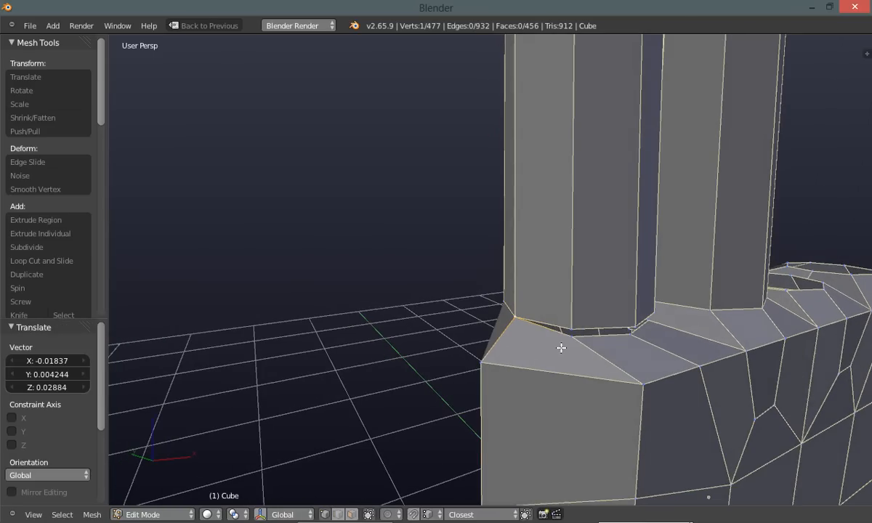
{"action": "middle_click_drag", "start_coordinate": [609, 371], "coordinate": [451, 348]}
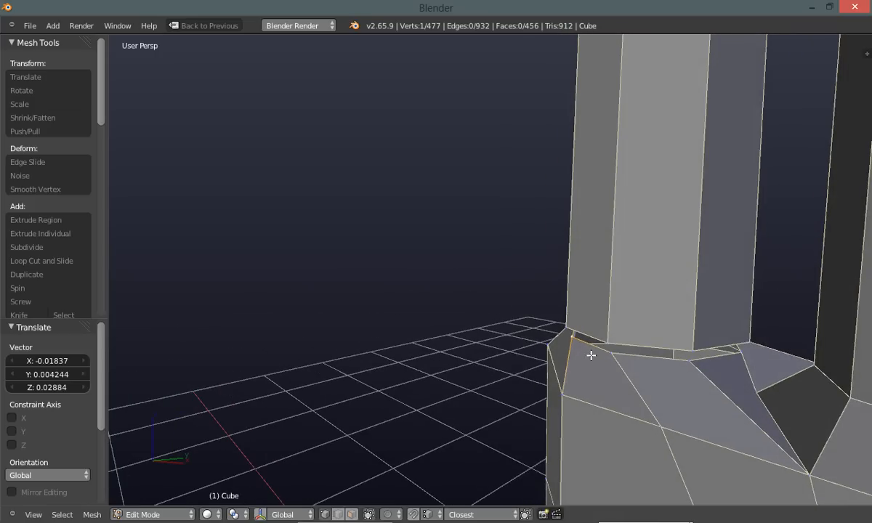
{"action": "key", "text": "g"}
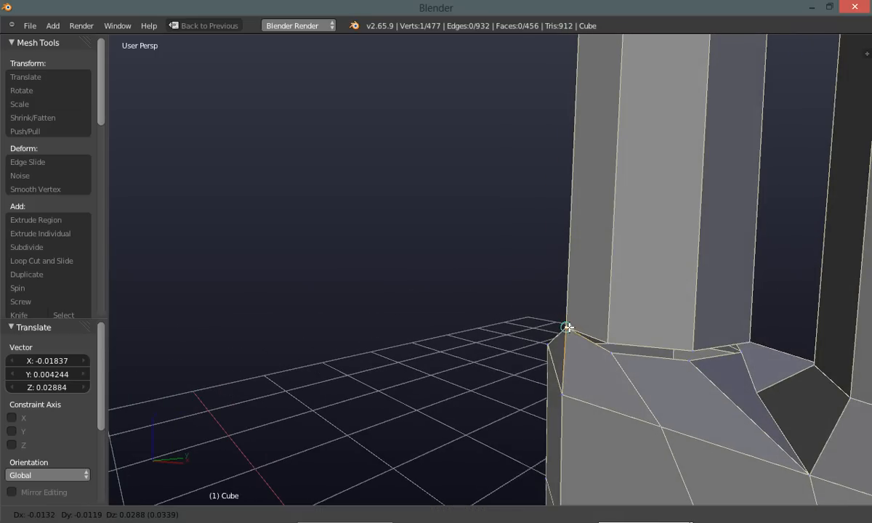
{"action": "left_click", "coordinate": [558, 337]}
{"action": "middle_click_drag", "start_coordinate": [558, 337], "coordinate": [584, 370]}
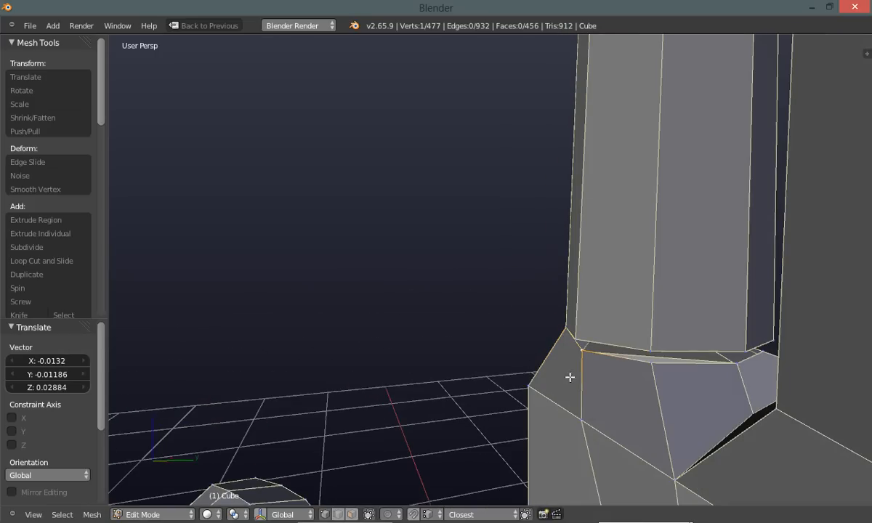
{"action": "key", "text": "g"}
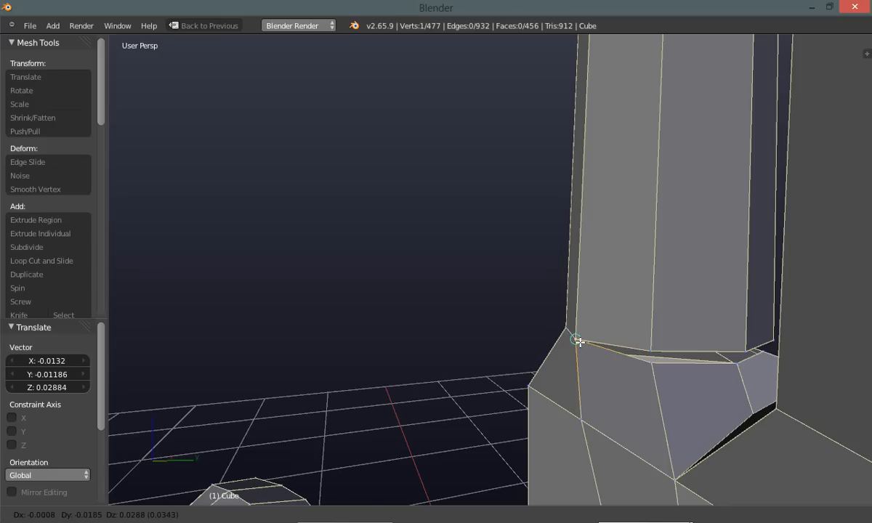
{"action": "left_click", "coordinate": [575, 347]}
Try to snap the next vertex past the thumb side of the opening onto the index finger's base
{"action": "right_click", "coordinate": [649, 369]}
{"action": "middle_click_drag", "start_coordinate": [651, 398], "coordinate": [613, 397]}
{"action": "key", "text": "g"}
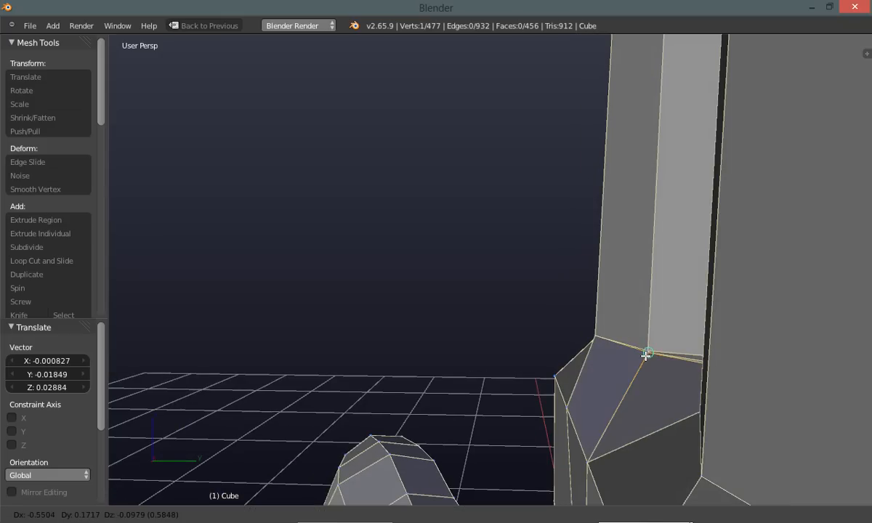
{"action": "left_click", "coordinate": [646, 353]}
Try to snap the opening's vertex on the opposite face, beside the first joined corner, onto the index finger's base
{"action": "middle_click_drag", "start_coordinate": [508, 396], "coordinate": [765, 352]}
{"action": "key", "text": "a"}
{"action": "middle_click_drag", "start_coordinate": [687, 399], "coordinate": [641, 342]}
{"action": "middle_click_drag", "start_coordinate": [554, 332], "coordinate": [513, 376]}
{"action": "right_click", "coordinate": [513, 376]}
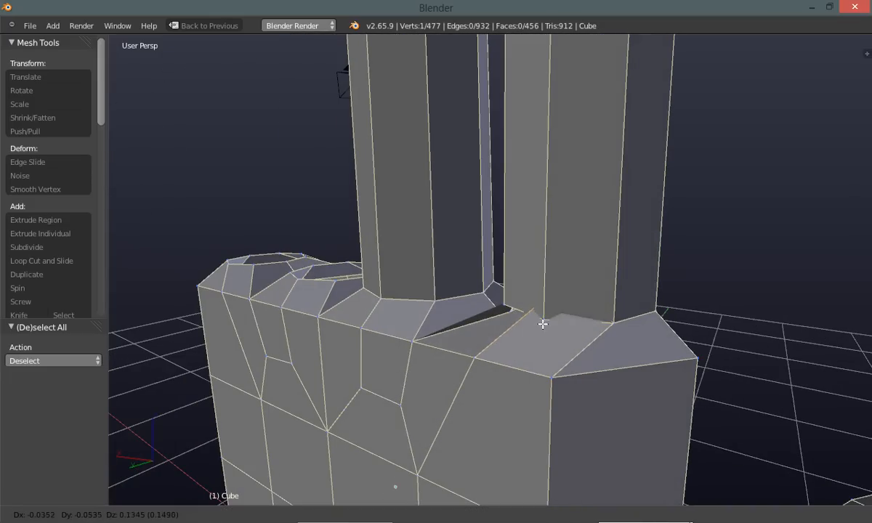
{"action": "left_click", "coordinate": [534, 361]}
Try to snap two more opening vertices, facing the middle finger, onto the index finger's base corners
{"action": "scroll", "coordinate": [529, 363], "scroll_direction": "up", "scroll_amount": 3}
{"action": "middle_click_drag", "start_coordinate": [529, 363], "coordinate": [534, 362]}
{"action": "right_click", "coordinate": [492, 320], "text": "shift"}
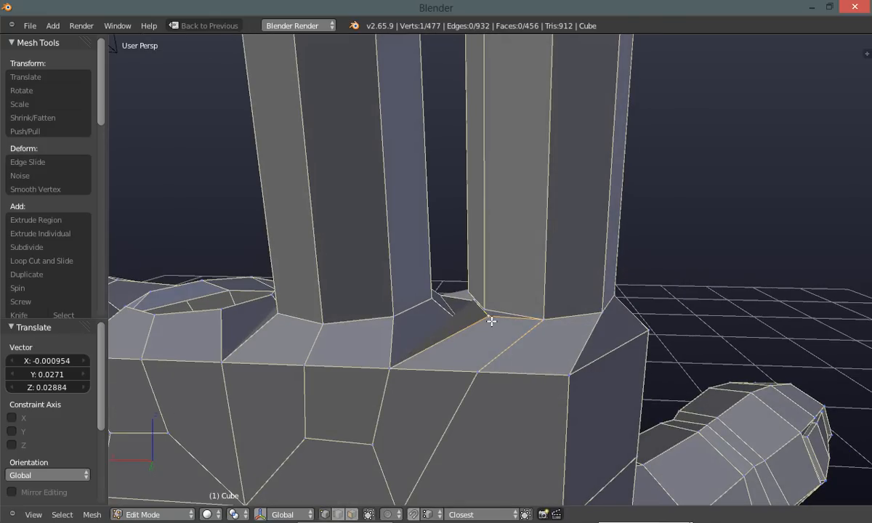
{"action": "key", "text": "g"}
{"action": "left_click", "coordinate": [490, 312]}
{"action": "middle_click_drag", "start_coordinate": [490, 311], "coordinate": [445, 311]}
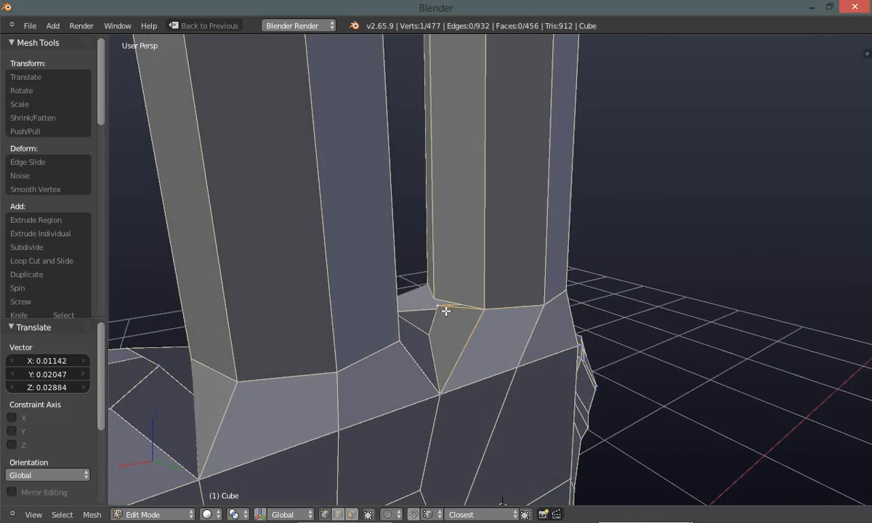
{"action": "key", "text": "g"}
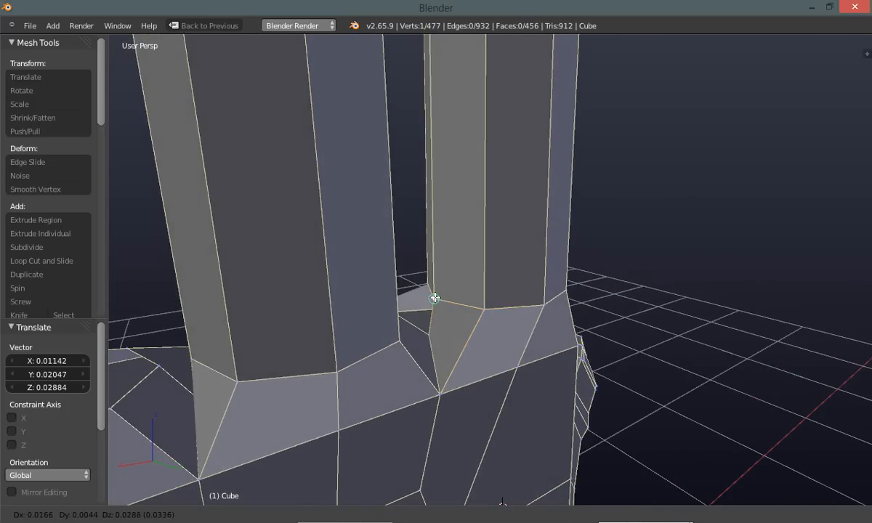
{"action": "left_click", "coordinate": [448, 304]}
Undo the recent vertex moves back to the last thumb-side vertex snapped onto the index finger
{"action": "key", "text": "a"}
{"action": "middle_click_drag", "start_coordinate": [652, 317], "coordinate": [370, 383]}
{"action": "key", "text": "ctrl+z"}
{"action": "key", "text": "ctrl+z"}
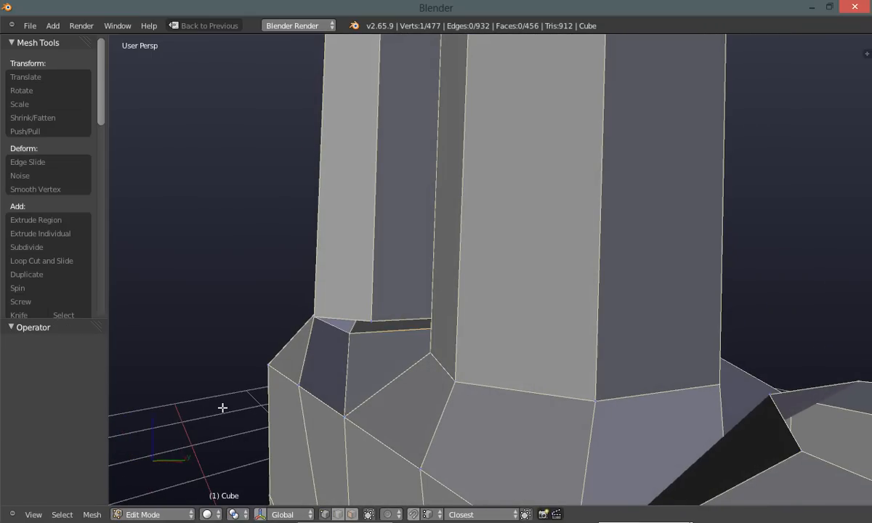
{"action": "mouse_move", "coordinate": [220, 408]}
{"action": "middle_mouse_down"}
{"action": "mouse_move", "coordinate": [271, 412]}
{"action": "mouse_move", "coordinate": [212, 418]}
{"action": "mouse_move", "coordinate": [231, 419]}
{"action": "middle_mouse_up"}
{"action": "key", "text": "ctrl+z"}
{"action": "key", "text": "ctrl+z"}
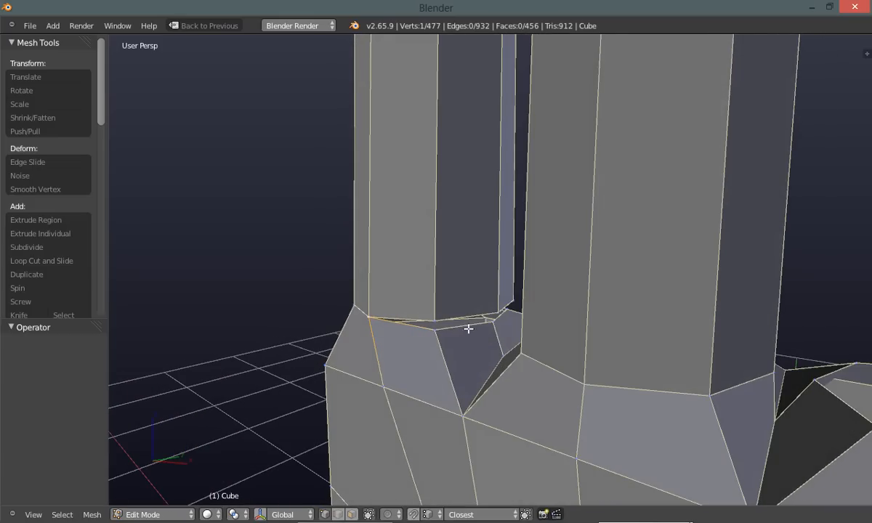
Snap the next two palm opening vertices, toward the middle finger, onto the matching corners of the index finger's base
{"action": "middle_click_drag", "start_coordinate": [420, 360], "coordinate": [453, 351]}
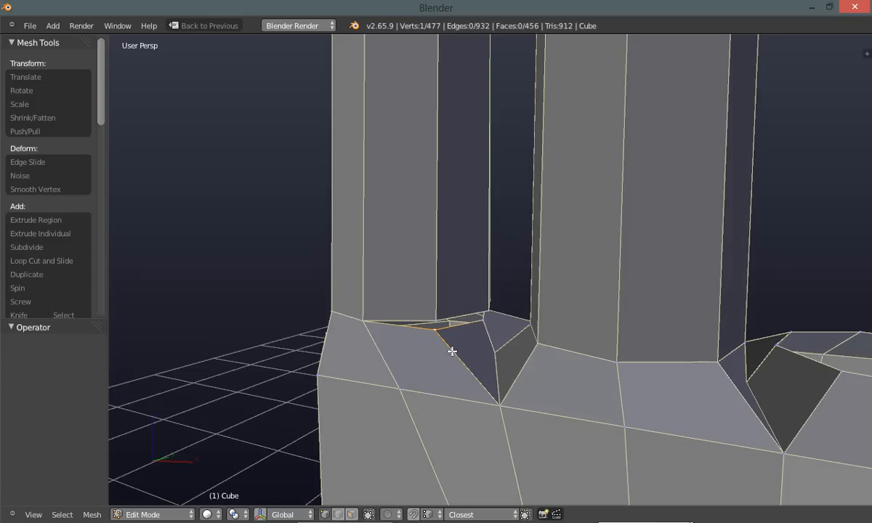
{"action": "key", "text": "g"}
{"action": "left_click", "coordinate": [491, 324]}
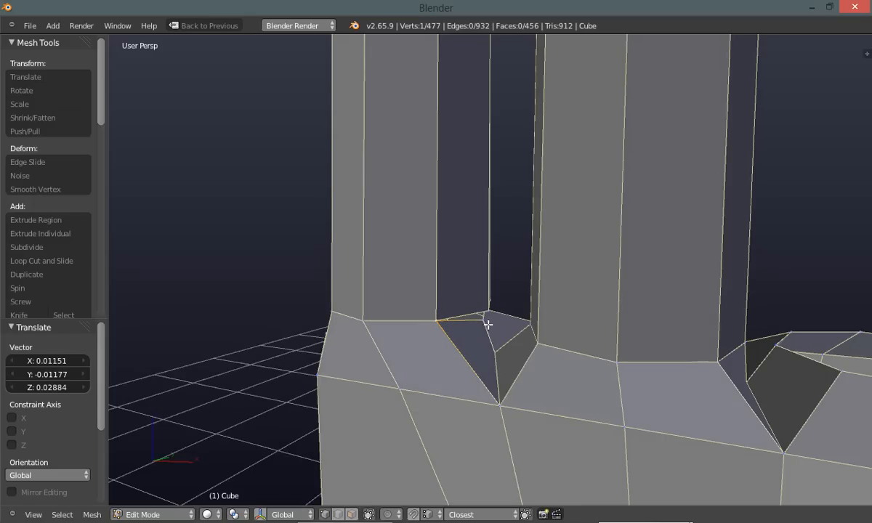
{"action": "key", "text": "g"}
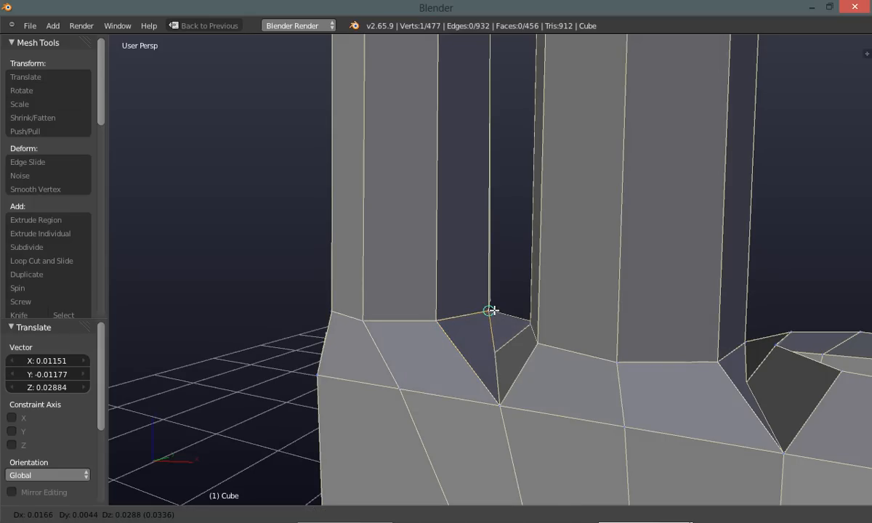
{"action": "left_click", "coordinate": [492, 311]}
{"action": "middle_click_drag", "start_coordinate": [305, 356], "coordinate": [549, 354]}
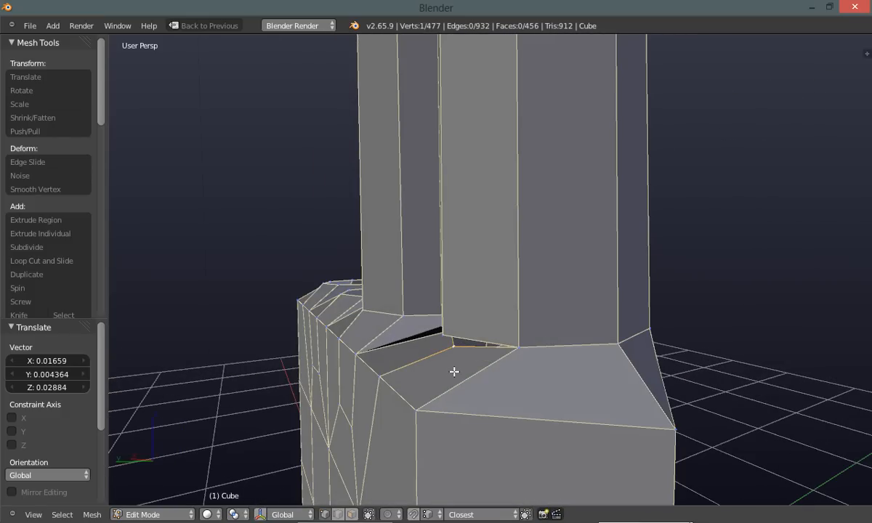
Snap two more nail-side palm opening vertices, nearer the middle finger, onto the matching corners of the index finger's base
{"action": "middle_click_drag", "start_coordinate": [454, 371], "coordinate": [448, 367]}
{"action": "key", "text": "g"}
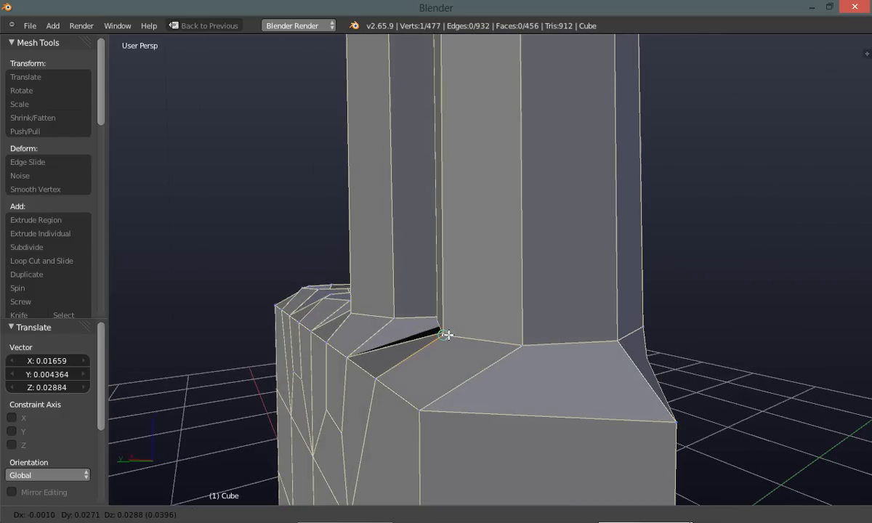
{"action": "left_click", "coordinate": [448, 335]}
{"action": "middle_click_drag", "start_coordinate": [376, 375], "coordinate": [434, 365]}
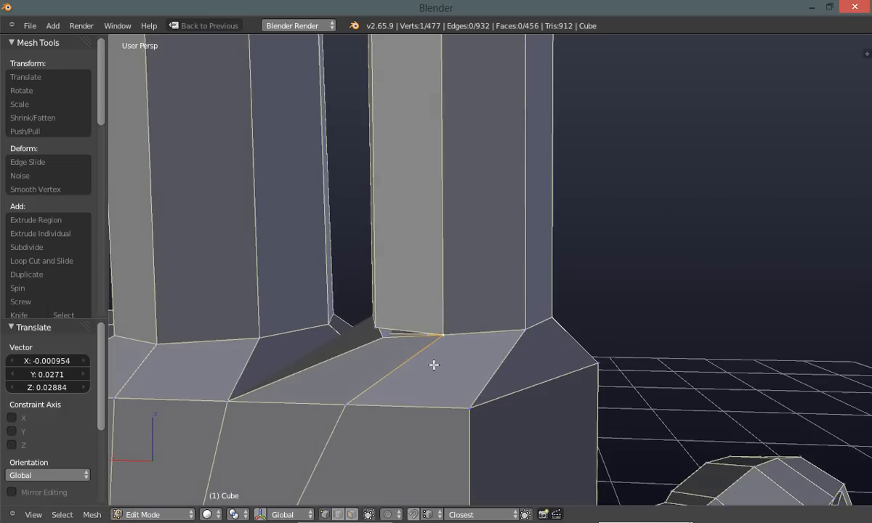
{"action": "key", "text": "g"}
{"action": "left_click", "coordinate": [379, 332]}
Shift the palm vertex in the gap between the index and middle fingers about 0.03 along X toward the middle finger
{"action": "middle_click_drag", "start_coordinate": [432, 359], "coordinate": [359, 430]}
{"action": "scroll", "coordinate": [394, 396], "scroll_direction": "down", "scroll_amount": 5}
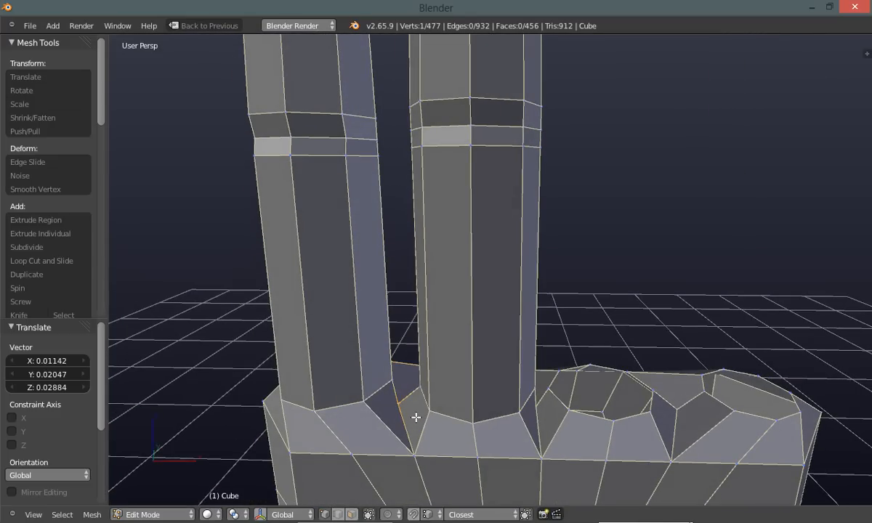
{"action": "key", "text": "g"}
{"action": "left_click", "coordinate": [436, 415]}
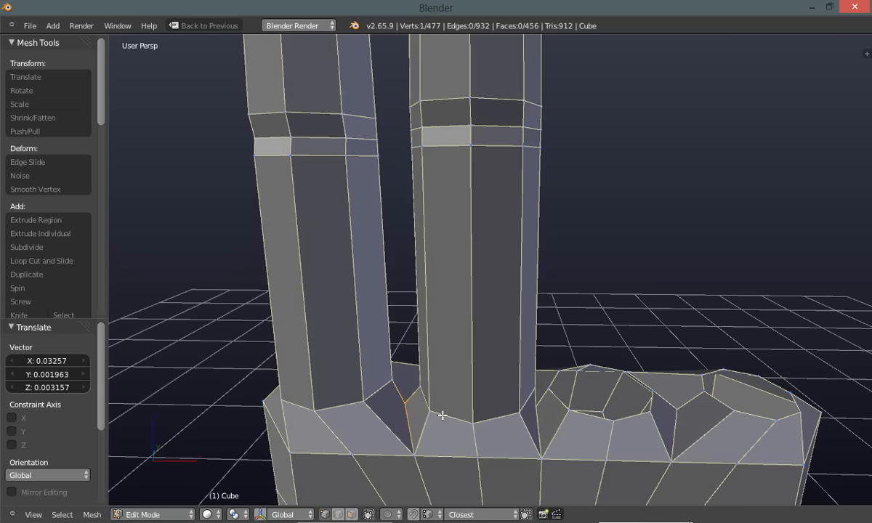
{"action": "key", "text": "a"}
Select the whole mesh and remove duplicate vertices to weld the index finger to the palm
{"action": "middle_click_drag", "start_coordinate": [454, 379], "coordinate": [511, 365]}
{"action": "scroll", "coordinate": [516, 374], "scroll_direction": "down", "scroll_amount": 6}
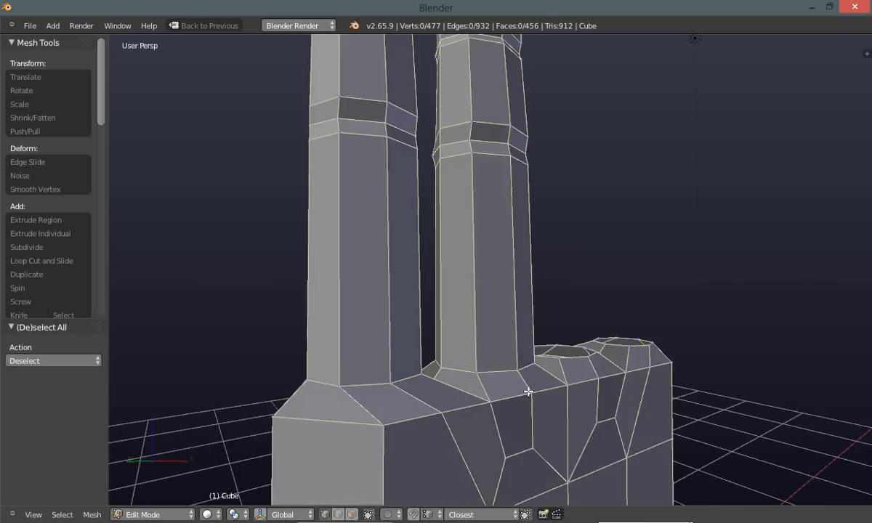
{"action": "middle_click_drag", "start_coordinate": [503, 414], "coordinate": [449, 417]}
{"action": "middle_click_drag", "start_coordinate": [521, 408], "coordinate": [483, 414]}
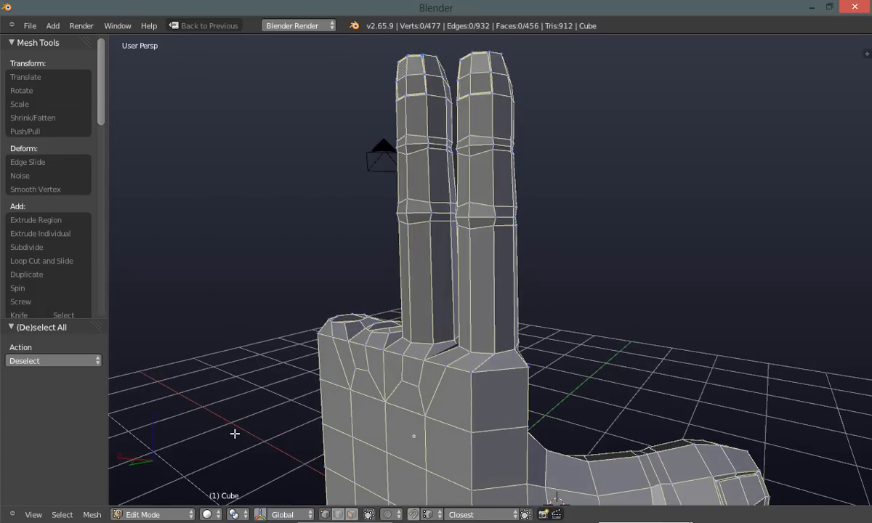
{"action": "middle_click_drag", "start_coordinate": [227, 433], "coordinate": [253, 420]}
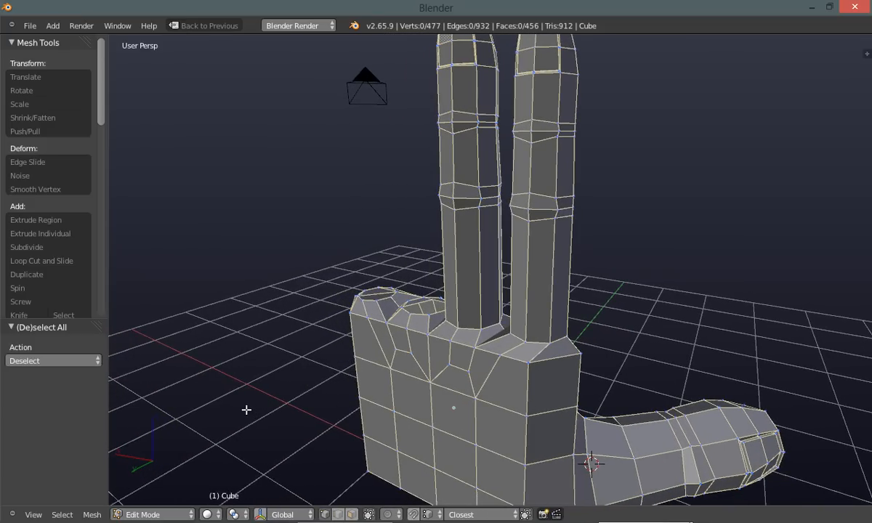
{"action": "key", "text": "a"}
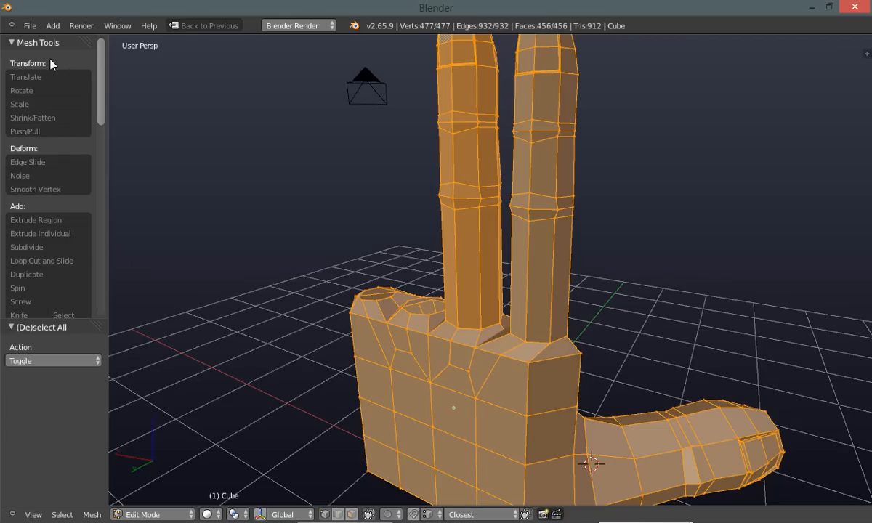
{"action": "scroll", "coordinate": [96, 125], "scroll_direction": "down", "scroll_amount": 5}
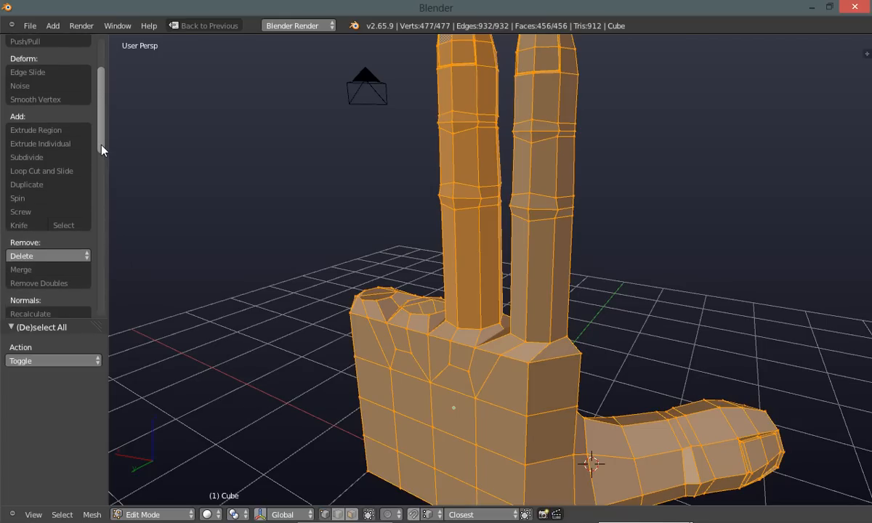
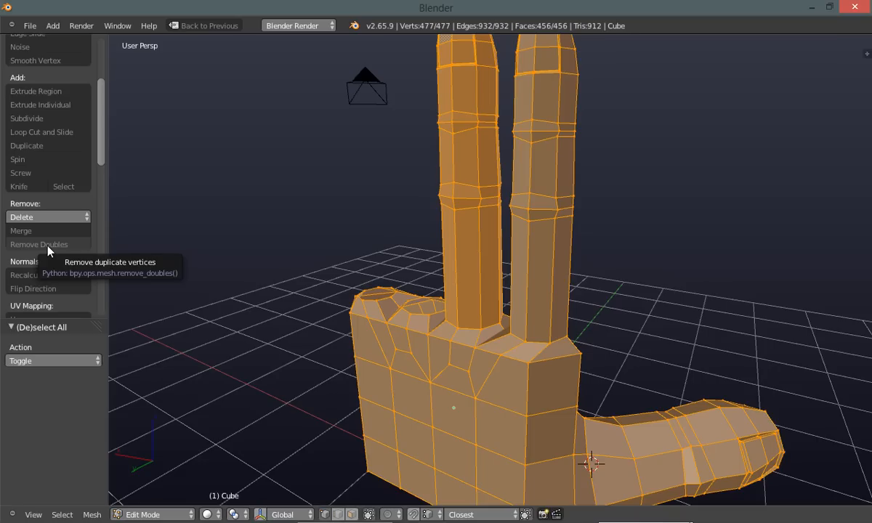
{"action": "left_click", "coordinate": [47, 248]}
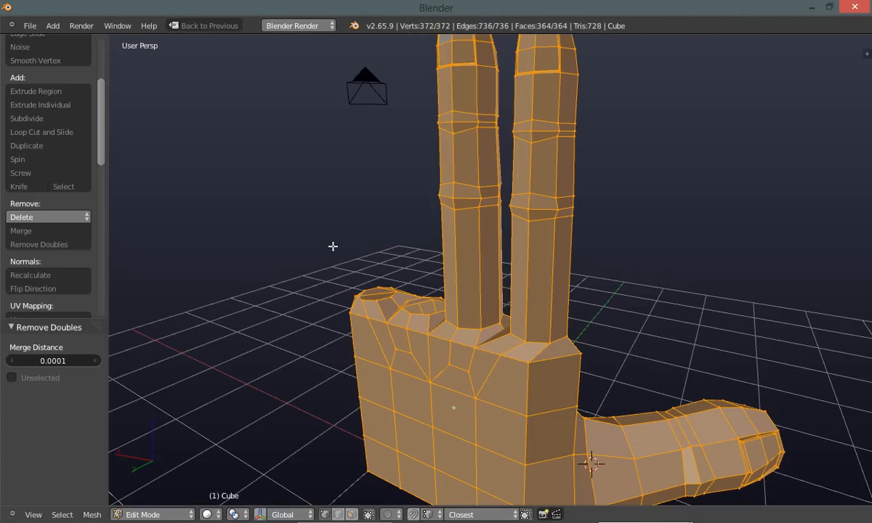
Lasso-select the middle finger from its lower joint up to the tip in wireframe shading
{"action": "key", "text": "a"}
{"action": "middle_click_drag", "start_coordinate": [360, 247], "coordinate": [556, 246]}
{"action": "scroll", "coordinate": [426, 303], "scroll_direction": "up", "scroll_amount": 2}
{"action": "mouse_move", "coordinate": [424, 302]}
{"action": "middle_mouse_down"}
{"action": "mouse_move", "coordinate": [468, 298]}
{"action": "mouse_move", "coordinate": [447, 304]}
{"action": "mouse_move", "coordinate": [462, 284]}
{"action": "mouse_move", "coordinate": [395, 282]}
{"action": "mouse_move", "coordinate": [391, 237]}
{"action": "mouse_move", "coordinate": [368, 240]}
{"action": "mouse_move", "coordinate": [381, 263]}
{"action": "mouse_move", "coordinate": [376, 245]}
{"action": "mouse_move", "coordinate": [384, 251]}
{"action": "mouse_move", "coordinate": [379, 264]}
{"action": "mouse_move", "coordinate": [374, 253]}
{"action": "mouse_move", "coordinate": [383, 282]}
{"action": "middle_mouse_up"}
{"action": "scroll", "coordinate": [391, 238], "scroll_direction": "down", "scroll_amount": 2}
{"action": "scroll", "coordinate": [381, 256], "scroll_direction": "up", "scroll_amount": 2}
{"action": "key", "text": "z"}
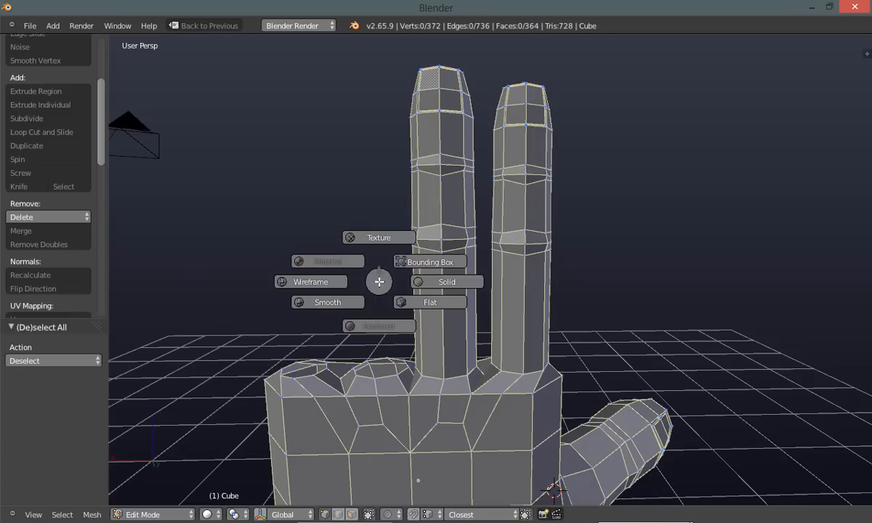
{"action": "left_click", "coordinate": [331, 284]}
{"action": "mouse_move", "coordinate": [419, 276]}
{"action": "left_mouse_down", "text": "ctrl"}
{"action": "mouse_move", "coordinate": [483, 226]}
{"action": "mouse_move", "coordinate": [444, 80]}
{"action": "mouse_move", "coordinate": [408, 51]}
{"action": "mouse_move", "coordinate": [372, 231]}
{"action": "left_mouse_up", "text": "ctrl"}
{"action": "middle_click_drag", "start_coordinate": [372, 232], "coordinate": [365, 250]}
In solid shading, grow the selection to the finger's base and duplicate it about 0.606 along X over the ring finger opening
{"action": "key", "text": "z"}
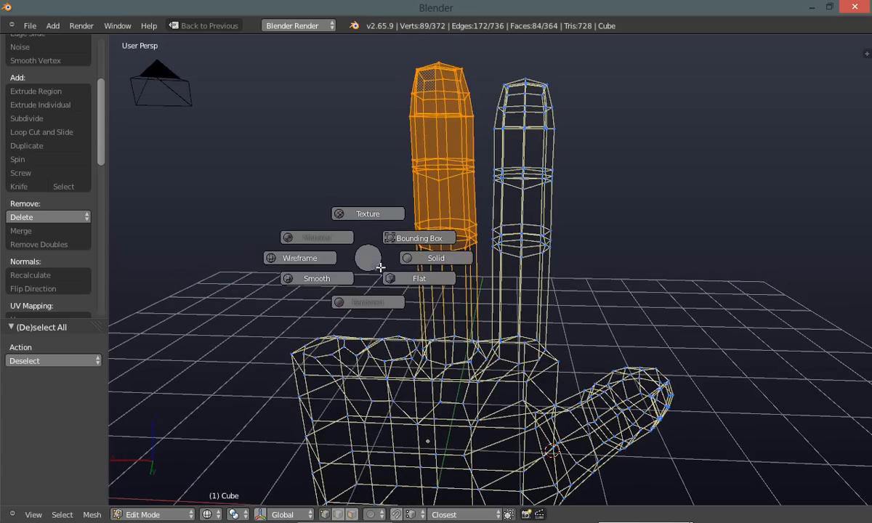
{"action": "left_click", "coordinate": [425, 263]}
{"action": "mouse_move", "coordinate": [481, 258]}
{"action": "middle_mouse_down"}
{"action": "mouse_move", "coordinate": [344, 282]}
{"action": "mouse_move", "coordinate": [220, 290]}
{"action": "mouse_move", "coordinate": [514, 240]}
{"action": "mouse_move", "coordinate": [471, 285]}
{"action": "middle_mouse_up"}
{"action": "key", "text": "ctrl+KP_Add"}
{"action": "key", "text": "shift+d"}
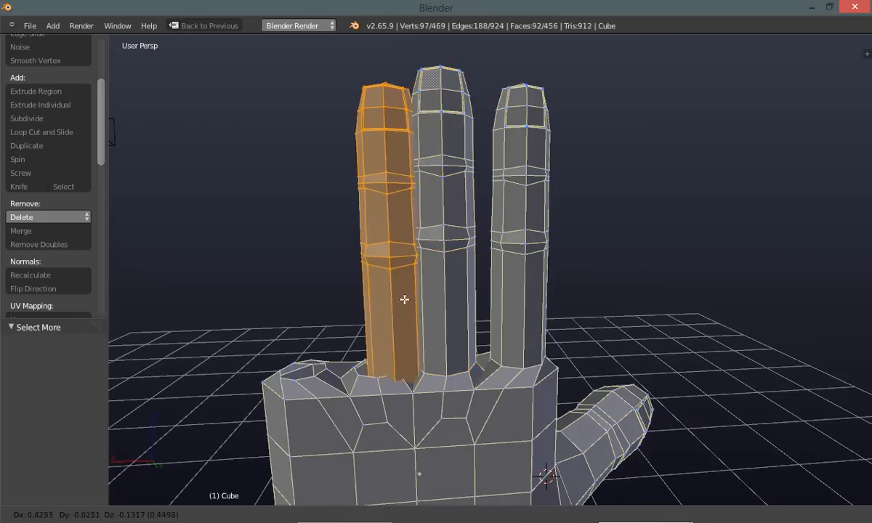
{"action": "key", "text": "x"}
{"action": "left_click", "coordinate": [392, 292]}
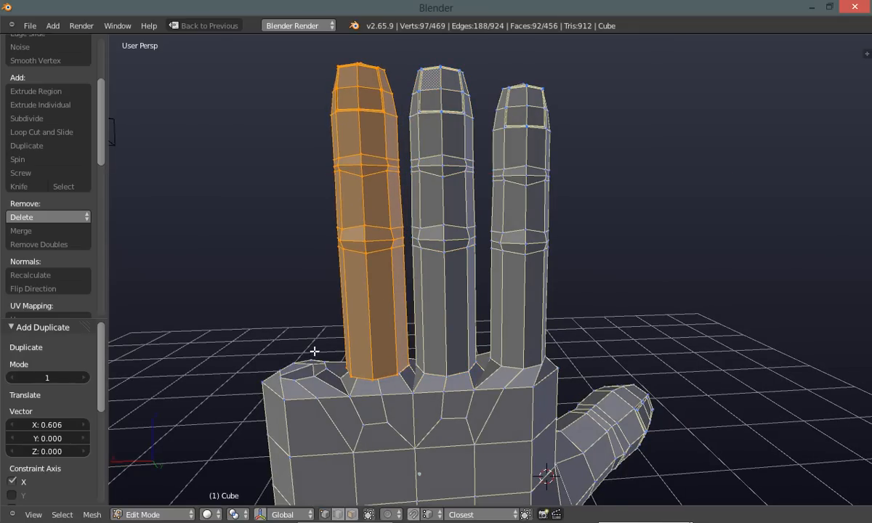
Scale the copied finger by about 0.865 and then 1.049, moving its base onto the ring finger opening
{"action": "key", "text": "s"}
{"action": "left_click", "coordinate": [344, 320]}
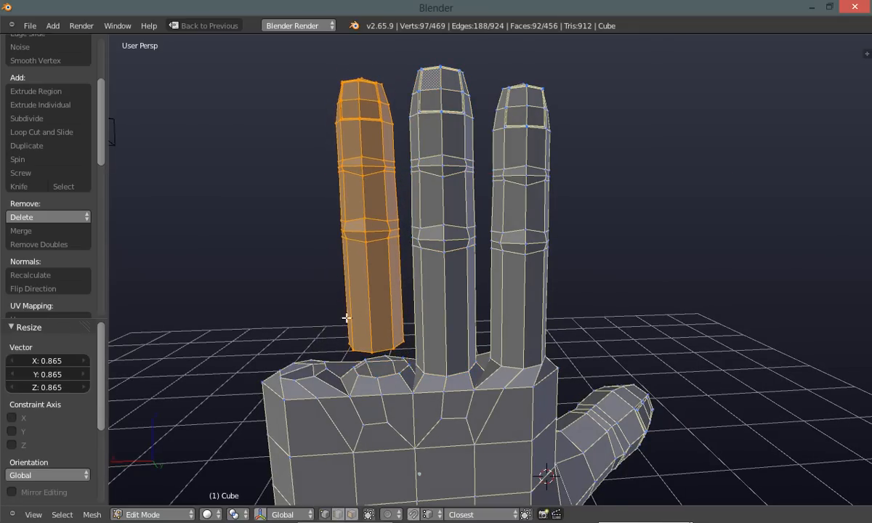
{"action": "key", "text": "g"}
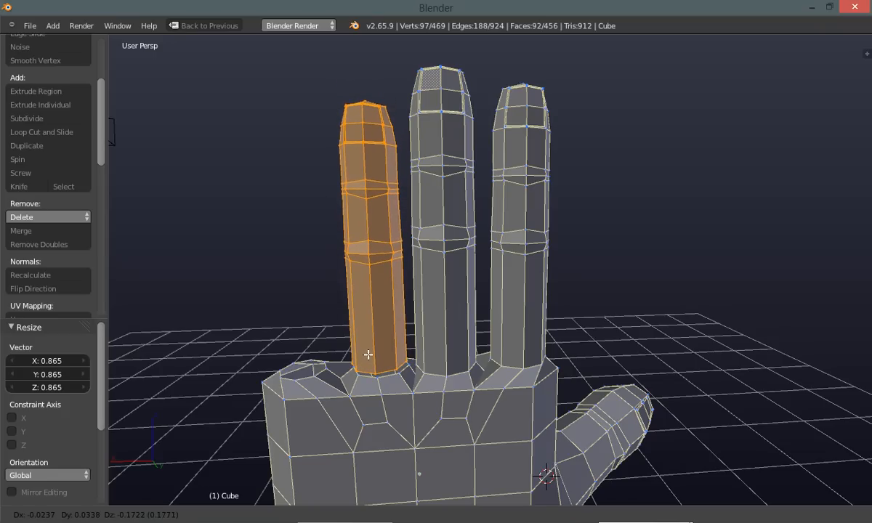
{"action": "left_click", "coordinate": [369, 355]}
{"action": "key", "text": "s"}
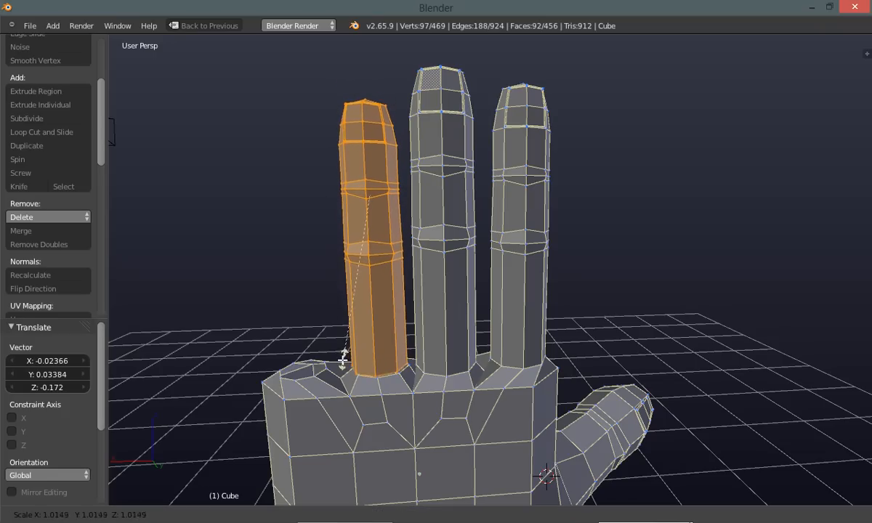
{"action": "left_click", "coordinate": [339, 362]}
{"action": "key", "text": "g"}
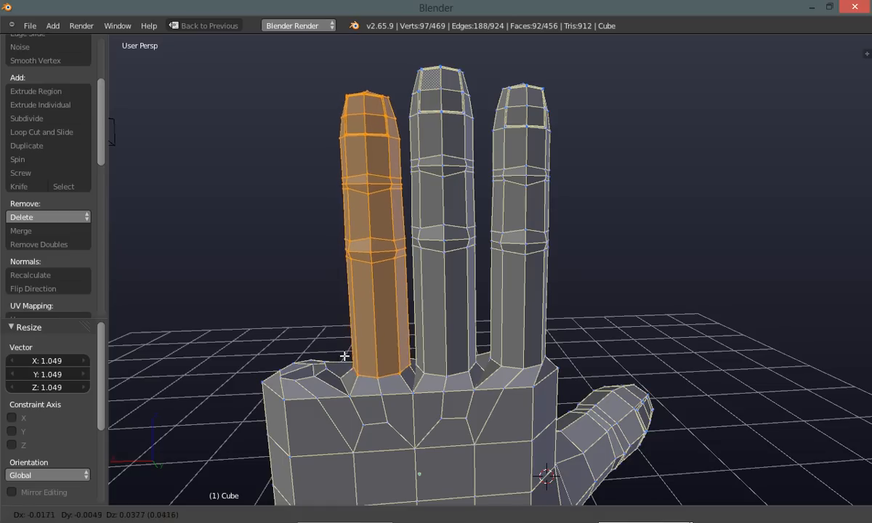
{"action": "left_click", "coordinate": [344, 351]}
{"action": "middle_click_drag", "start_coordinate": [268, 350], "coordinate": [259, 332]}
{"action": "key", "text": "a"}
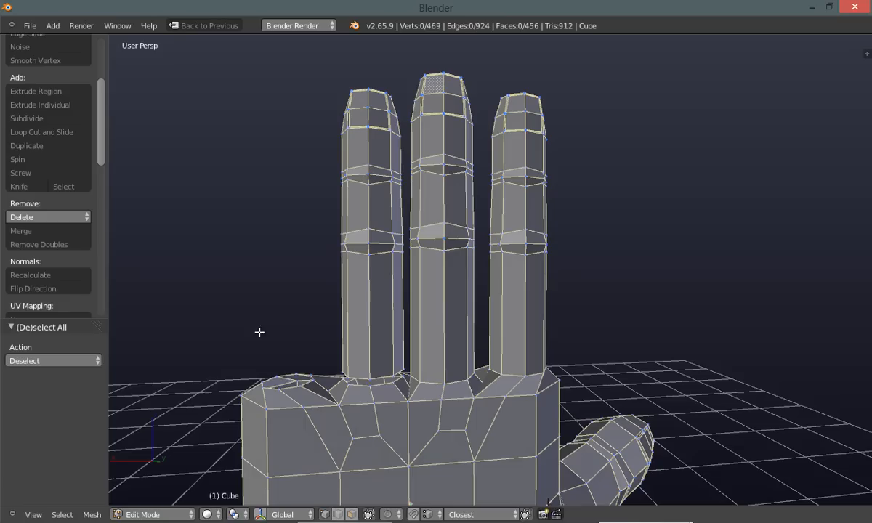
Adjust the ring finger's height along Z so its base sits just above the palm opening
{"action": "key", "text": "g"}
{"action": "key", "text": "z"}
{"action": "left_click", "coordinate": [374, 375]}
{"action": "key", "text": "a"}
Try to snap the ring finger's nail-side base vertex down onto the palm opening's corner
{"action": "middle_click_drag", "start_coordinate": [271, 363], "coordinate": [462, 450]}
{"action": "scroll", "coordinate": [362, 392], "scroll_direction": "up", "scroll_amount": 5}
{"action": "middle_click_drag", "start_coordinate": [362, 392], "coordinate": [334, 394]}
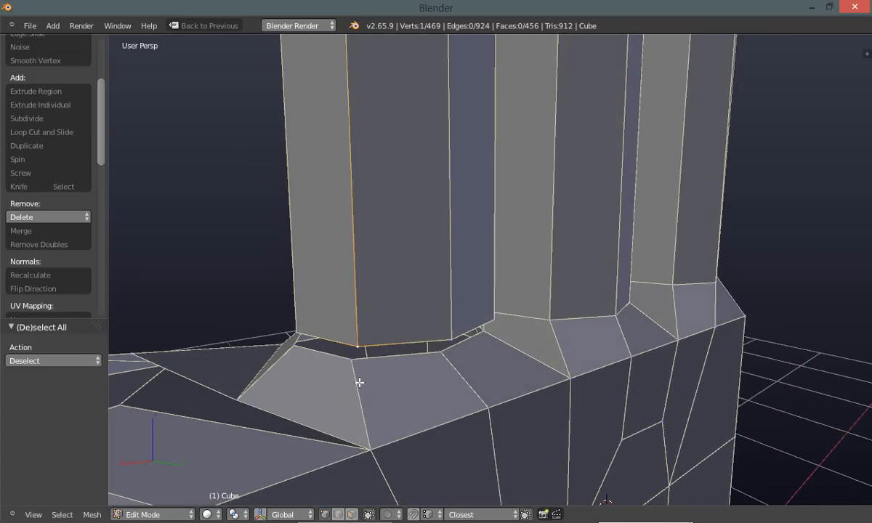
{"action": "key", "text": "g"}
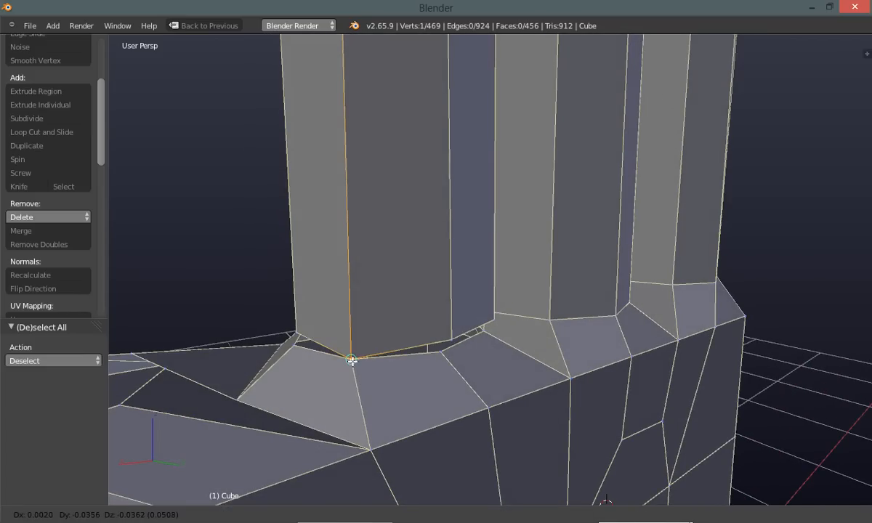
{"action": "left_click", "coordinate": [351, 361]}
{"action": "middle_click_drag", "start_coordinate": [413, 382], "coordinate": [430, 353]}
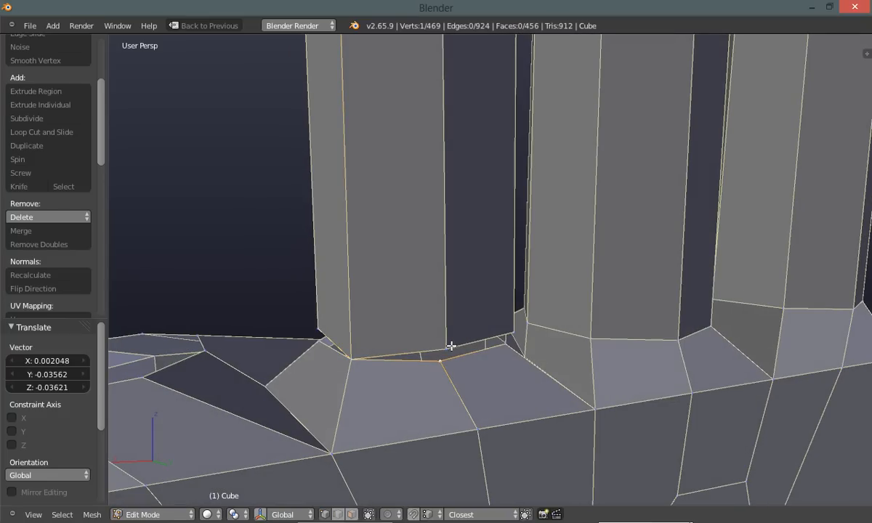
Undo the move of the ring finger's base vertex
{"action": "key", "text": "ctrl+z"}
{"action": "key", "text": "ctrl+z"}
{"action": "key", "text": "ctrl+z"}
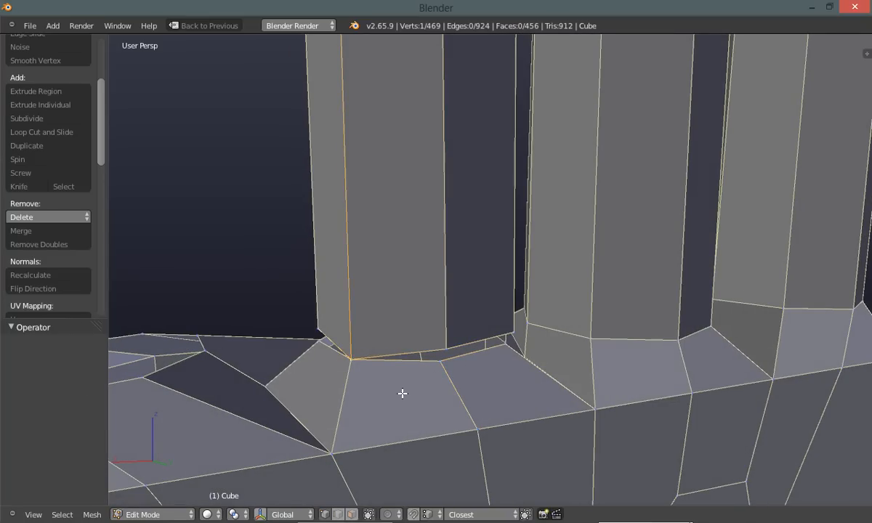
Snap the two nail-side vertices of the palm opening up onto the ring finger's base corners
{"action": "key", "text": "g"}
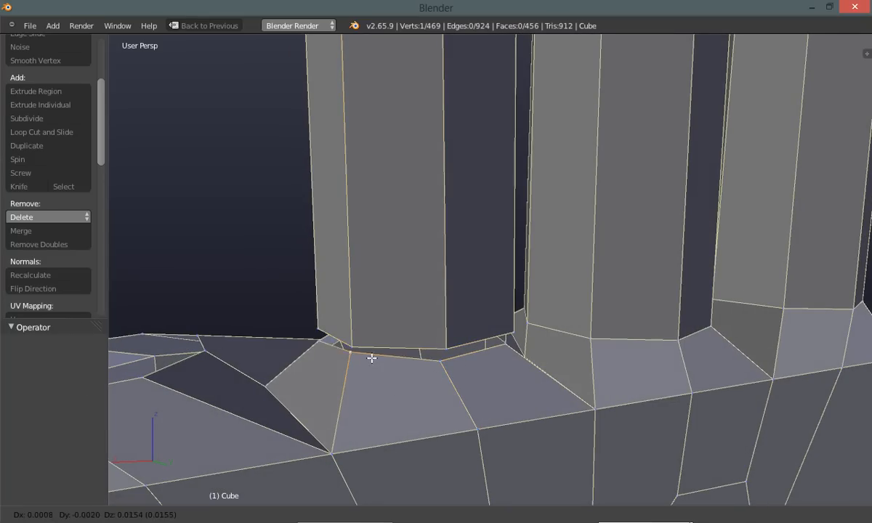
{"action": "left_click", "coordinate": [361, 346]}
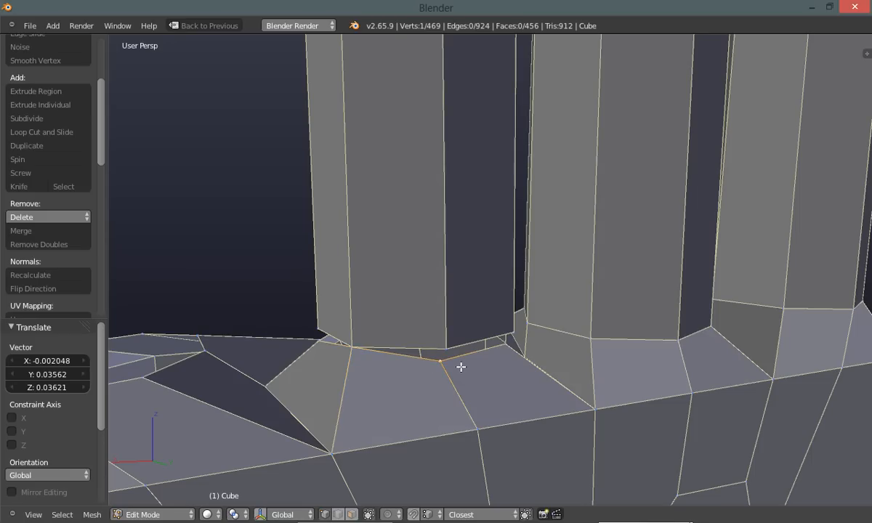
{"action": "key", "text": "g"}
{"action": "left_click", "coordinate": [451, 346]}
Snap the next two opening vertices, facing the middle finger, onto the matching corners of the ring finger's base
{"action": "middle_click_drag", "start_coordinate": [451, 346], "coordinate": [561, 347]}
{"action": "key", "text": "g"}
{"action": "left_click", "coordinate": [522, 339]}
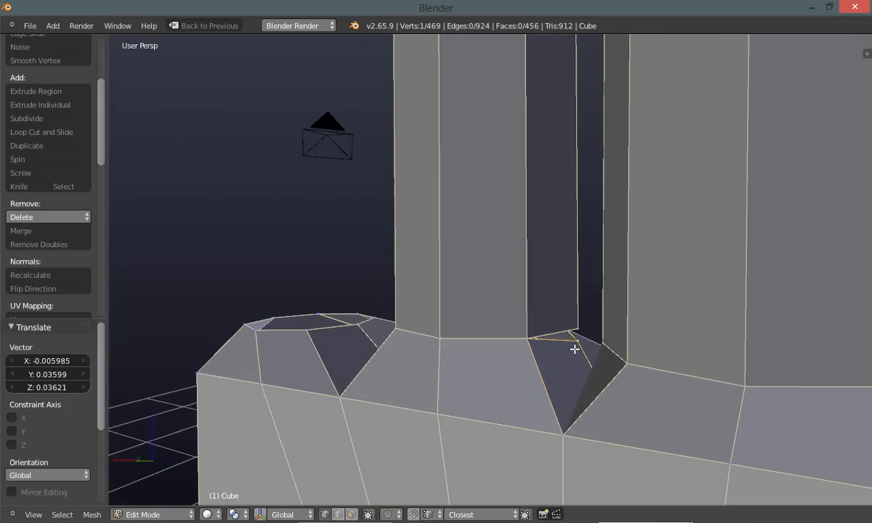
{"action": "key", "text": "g"}
{"action": "left_click", "coordinate": [576, 330]}
Snap two opening vertices on the little finger's side onto the adjacent corners of the ring finger's base
{"action": "middle_click_drag", "start_coordinate": [374, 362], "coordinate": [586, 404]}
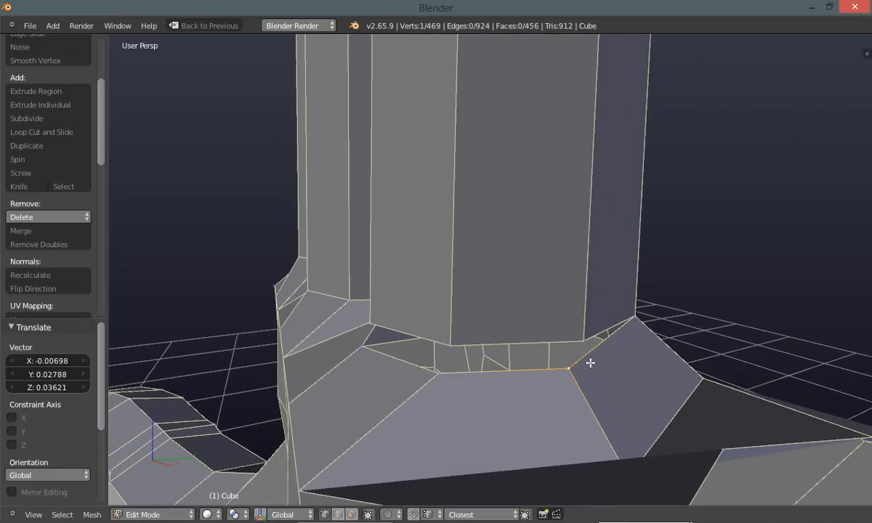
{"action": "key", "text": "g"}
{"action": "left_click", "coordinate": [591, 339]}
{"action": "middle_click_drag", "start_coordinate": [490, 381], "coordinate": [454, 397]}
{"action": "key", "text": "g"}
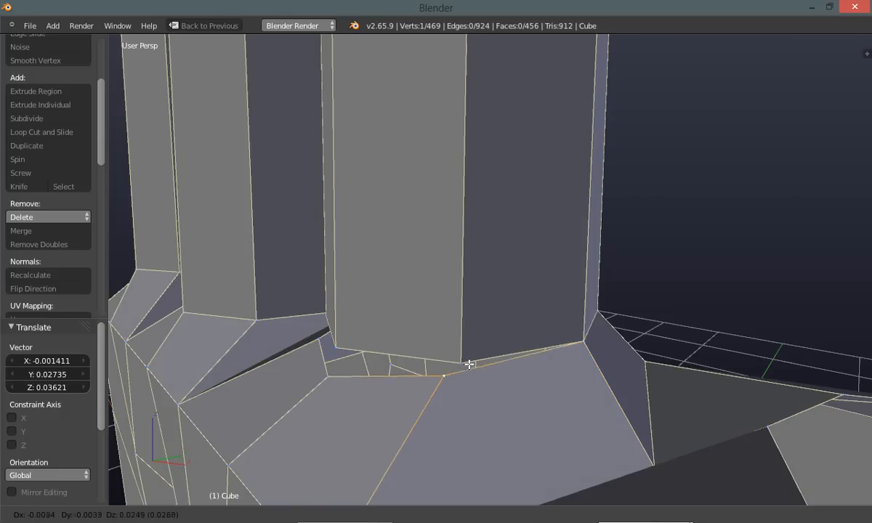
{"action": "left_click", "coordinate": [464, 361]}
Snap the last two opening vertices, on the side opposite the nails, onto the remaining corners of the ring finger's base
{"action": "middle_click_drag", "start_coordinate": [401, 399], "coordinate": [296, 445]}
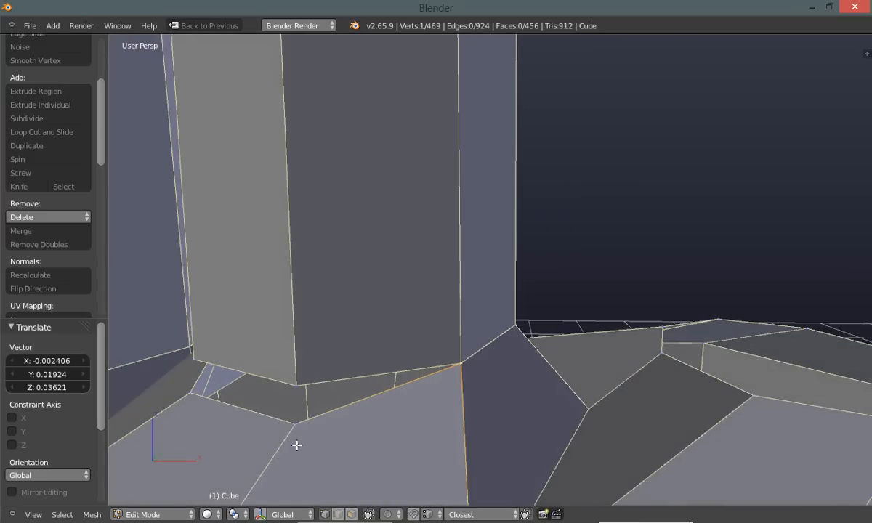
{"action": "key", "text": "g"}
{"action": "left_click", "coordinate": [302, 390]}
{"action": "middle_click_drag", "start_coordinate": [301, 390], "coordinate": [310, 427]}
{"action": "scroll", "coordinate": [310, 427], "scroll_direction": "down", "scroll_amount": 5}
{"action": "middle_click_drag", "start_coordinate": [256, 439], "coordinate": [275, 430]}
{"action": "scroll", "coordinate": [309, 417], "scroll_direction": "up", "scroll_amount": 6}
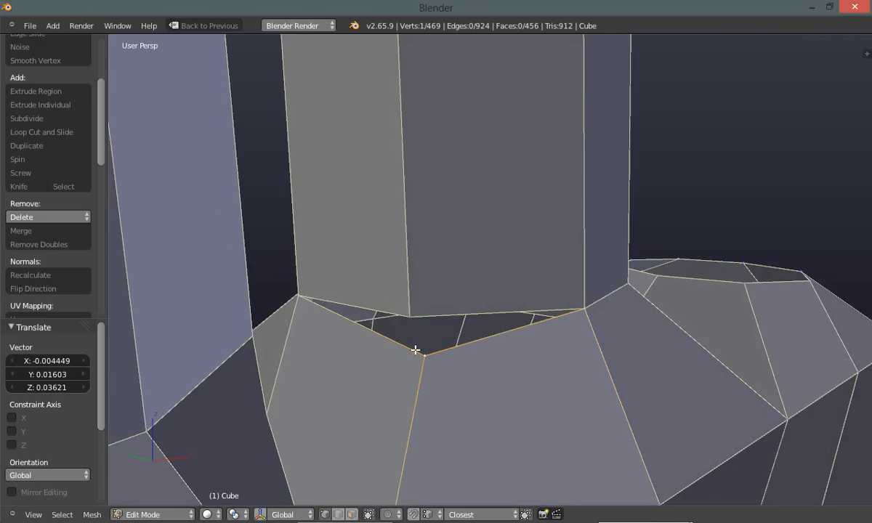
{"action": "key", "text": "g"}
{"action": "left_click", "coordinate": [412, 318]}
{"action": "key", "text": "a"}
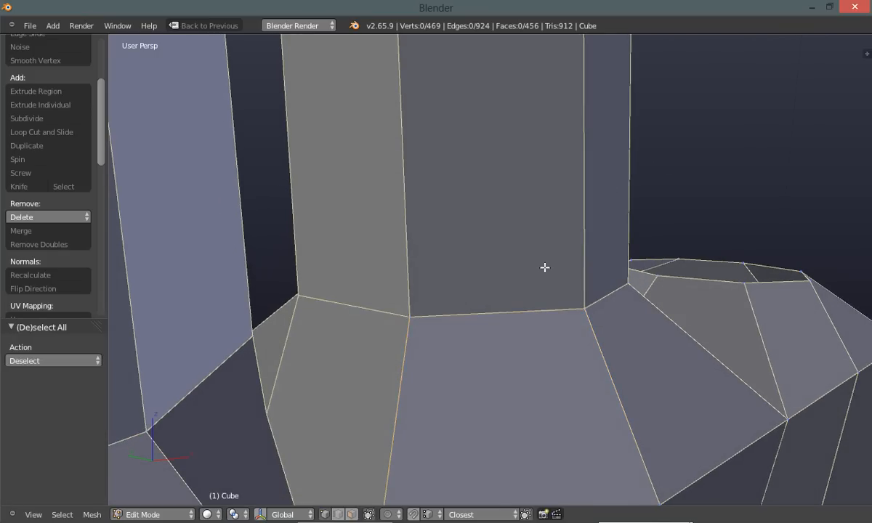
Select the whole mesh and remove duplicate vertices to weld the ring finger to the palm
{"action": "scroll", "coordinate": [530, 305], "scroll_direction": "down", "scroll_amount": 4}
{"action": "middle_click_drag", "start_coordinate": [529, 305], "coordinate": [482, 324]}
{"action": "key", "text": "a"}
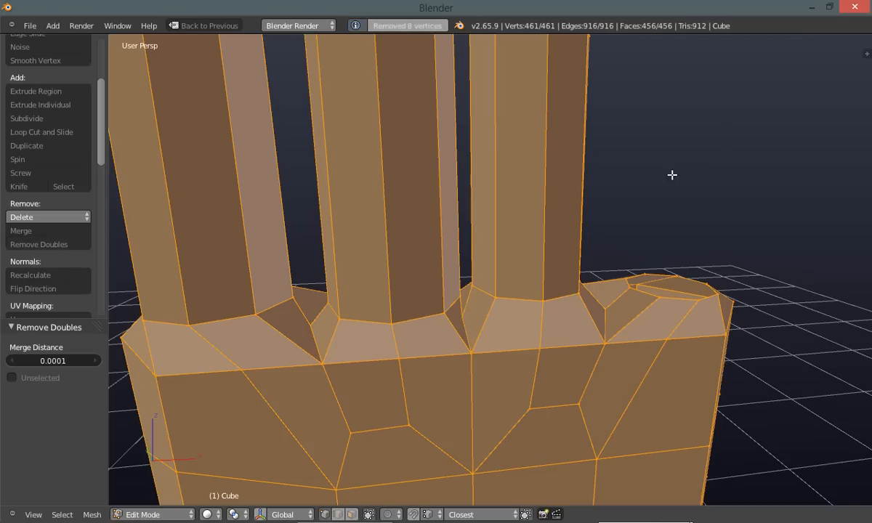
{"action": "key", "text": "a"}
Lasso-select the ring finger from its lower joint up to the tip in wireframe shading
{"action": "mouse_move", "coordinate": [621, 261]}
{"action": "middle_mouse_down"}
{"action": "mouse_move", "coordinate": [602, 269]}
{"action": "mouse_move", "coordinate": [581, 298]}
{"action": "mouse_move", "coordinate": [608, 318]}
{"action": "mouse_move", "coordinate": [656, 281]}
{"action": "mouse_move", "coordinate": [603, 296]}
{"action": "mouse_move", "coordinate": [633, 279]}
{"action": "mouse_move", "coordinate": [635, 229]}
{"action": "mouse_move", "coordinate": [634, 254]}
{"action": "middle_mouse_up"}
{"action": "key", "text": "z"}
{"action": "left_click", "coordinate": [582, 248]}
{"action": "mouse_move", "coordinate": [617, 273]}
{"action": "left_mouse_down", "text": "ctrl"}
{"action": "mouse_move", "coordinate": [646, 165]}
{"action": "mouse_move", "coordinate": [543, 66]}
{"action": "mouse_move", "coordinate": [513, 109]}
{"action": "left_mouse_up", "text": "ctrl"}
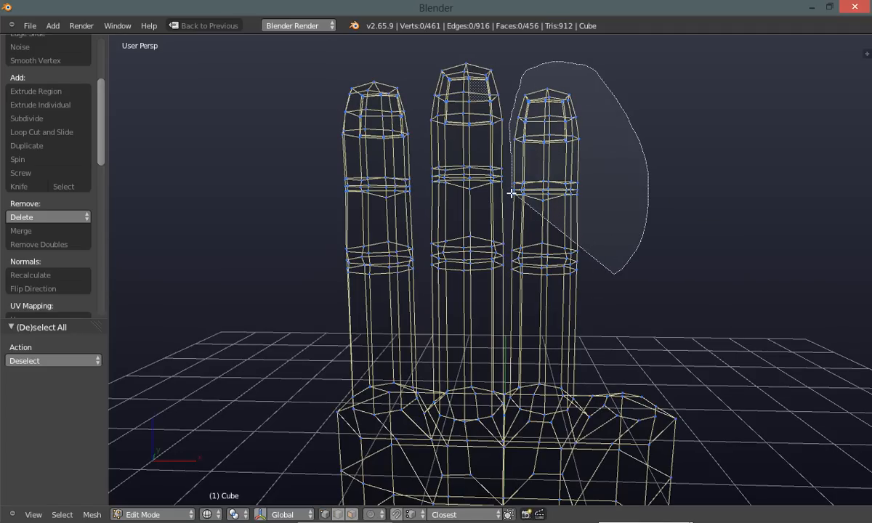
{"action": "left_click_drag", "start_coordinate": [507, 279], "coordinate": [508, 277], "text": "ctrl"}
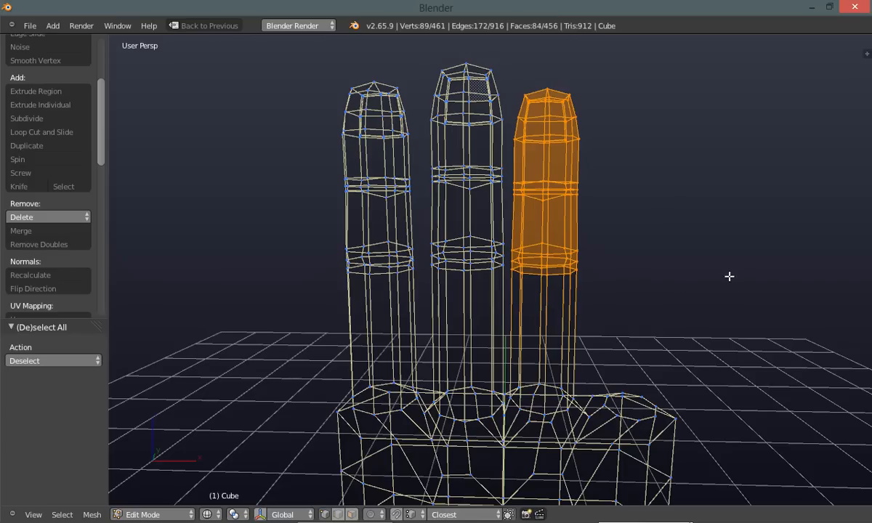
In solid shading, grow the ring finger selection to its base and duplicate it about 0.69 along X over the little finger's opening
{"action": "key", "text": "z"}
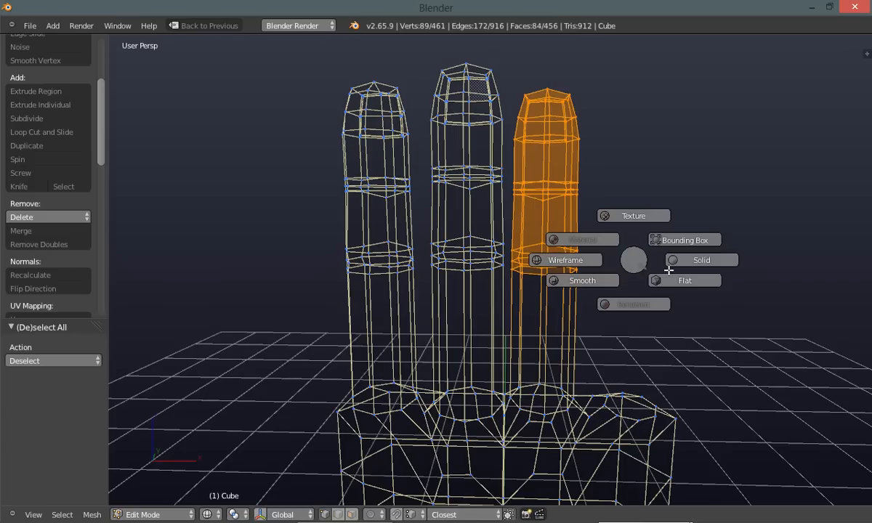
{"action": "left_click", "coordinate": [690, 260]}
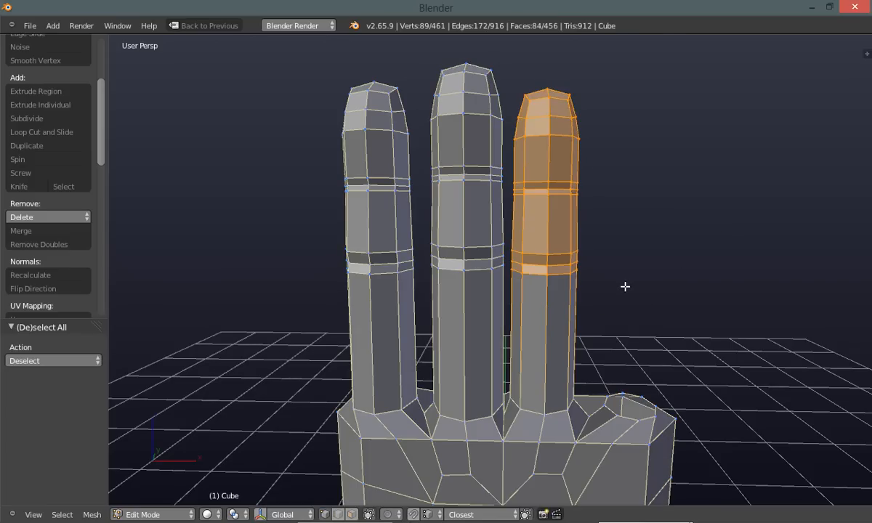
{"action": "key", "text": "ctrl+KP_Add"}
{"action": "middle_click_drag", "start_coordinate": [643, 285], "coordinate": [346, 273]}
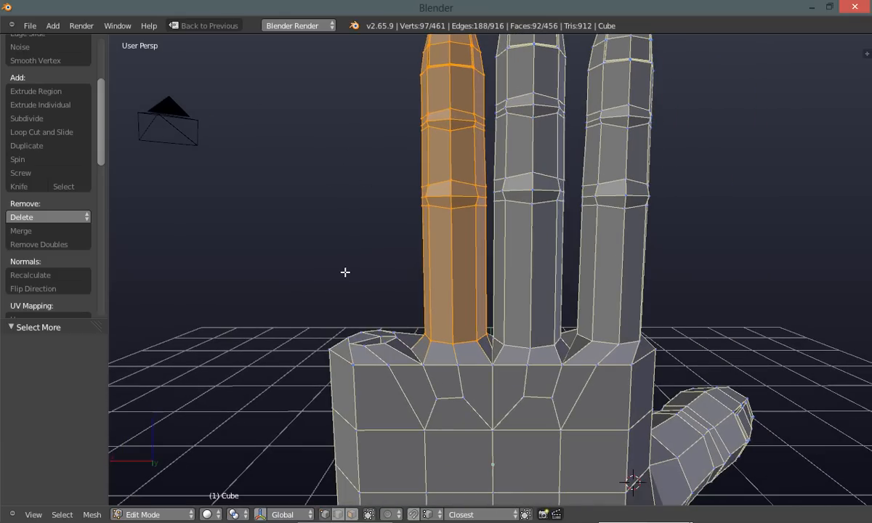
{"action": "key", "text": "shift+d"}
{"action": "key", "text": "x"}
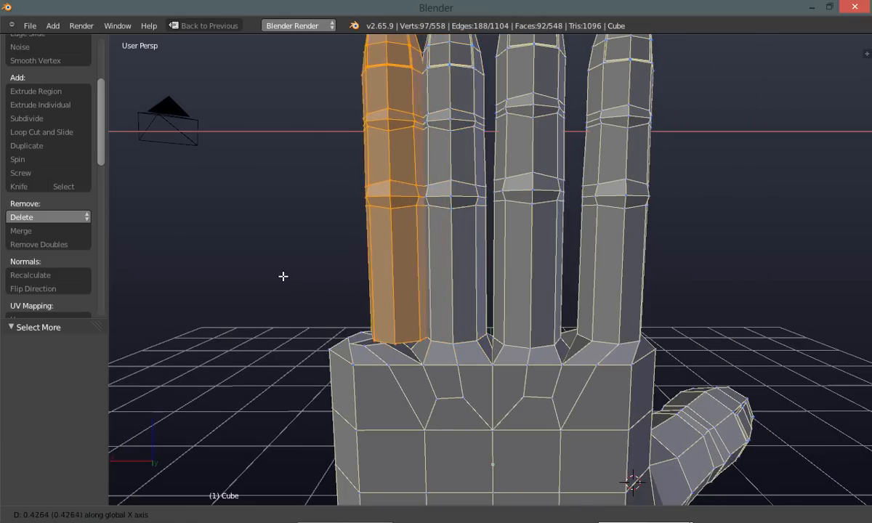
{"action": "left_click", "coordinate": [254, 283]}
Scale the duplicated finger to about 0.82 and lower it about 0.26 onto the little finger's opening
{"action": "middle_click_drag", "start_coordinate": [259, 292], "coordinate": [269, 311]}
{"action": "key", "text": "s"}
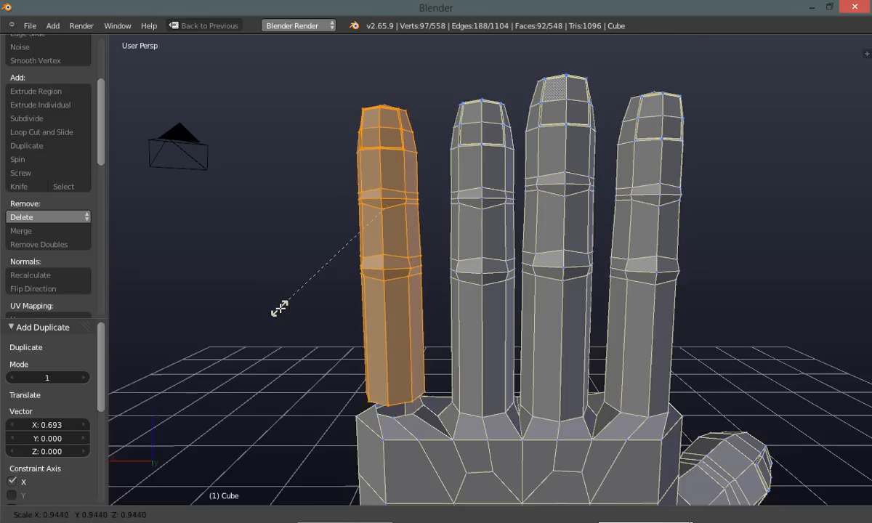
{"action": "left_click", "coordinate": [298, 300]}
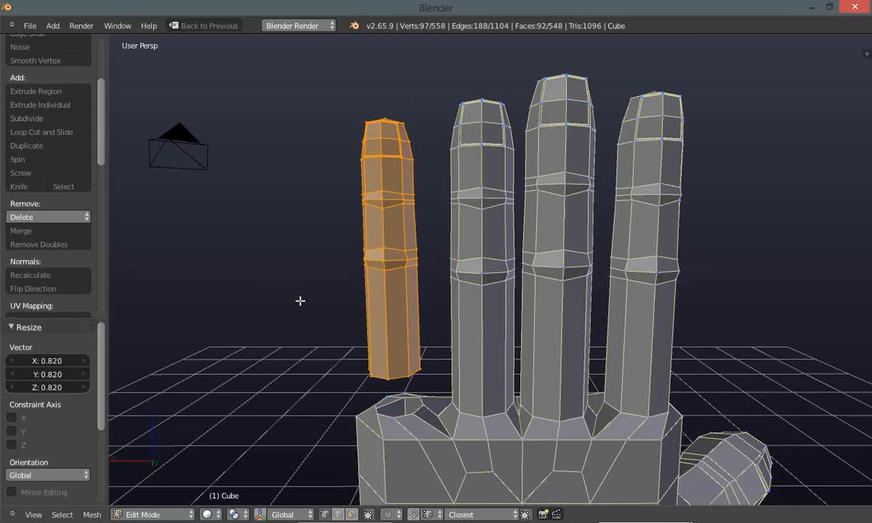
{"action": "key", "text": "g"}
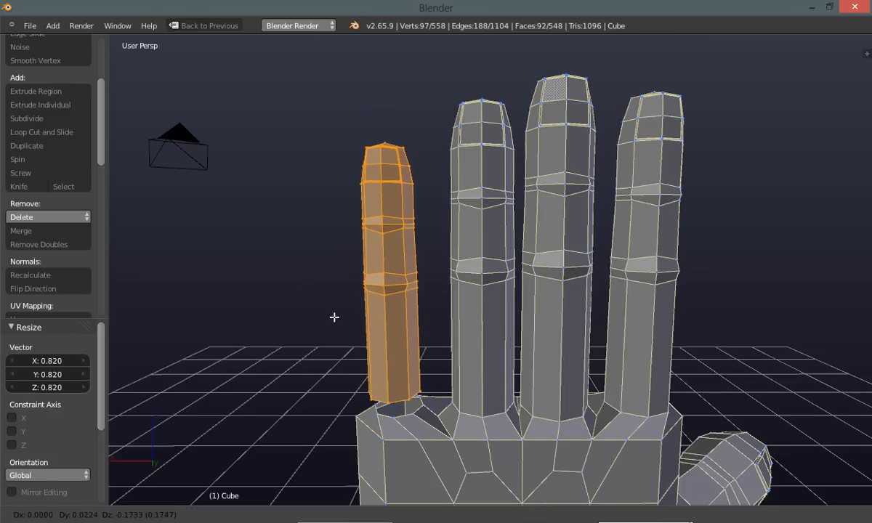
{"action": "left_click", "coordinate": [337, 328]}
{"action": "mouse_move", "coordinate": [312, 338]}
{"action": "middle_mouse_down"}
{"action": "mouse_move", "coordinate": [327, 329]}
{"action": "mouse_move", "coordinate": [318, 319]}
{"action": "mouse_move", "coordinate": [314, 327]}
{"action": "middle_mouse_up"}
Enable the rotation manipulator and tilt the little finger outward about 4.3° around the global Y axis
{"action": "key", "text": "ctrl+space"}
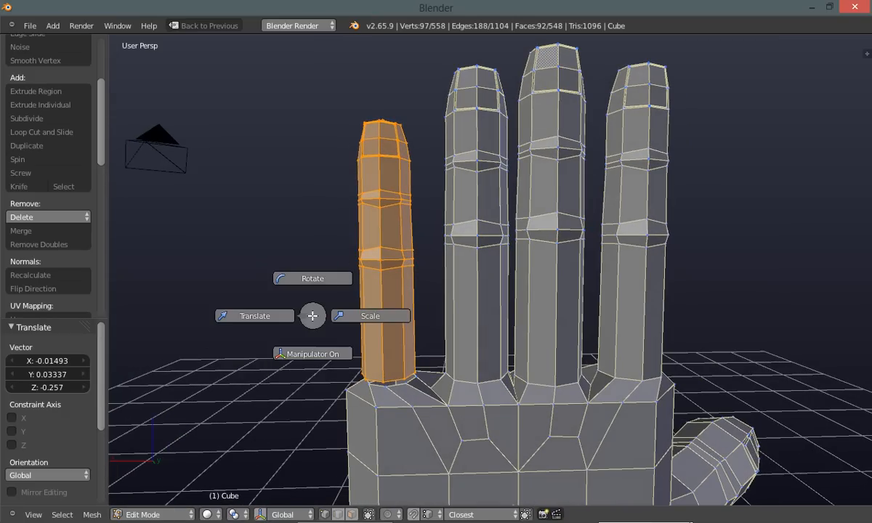
{"action": "left_click", "coordinate": [315, 356]}
{"action": "key", "text": "ctrl+space"}
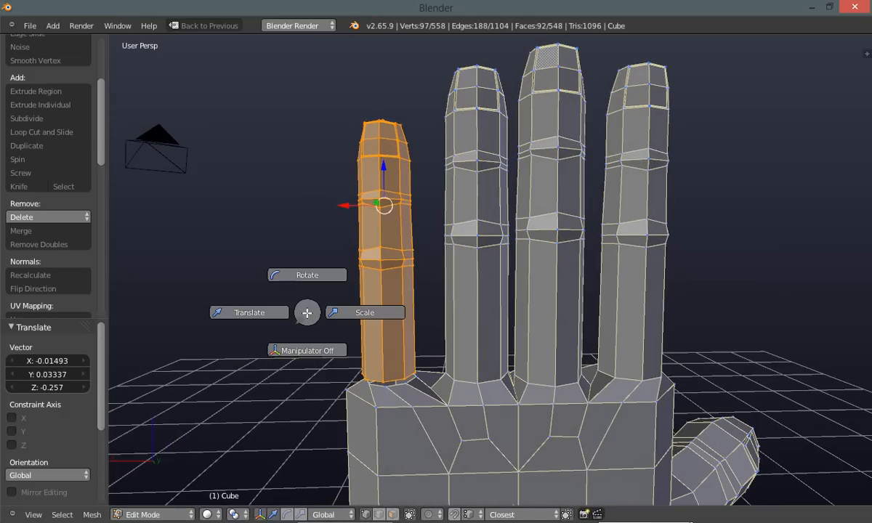
{"action": "left_click", "coordinate": [311, 279]}
{"action": "middle_click_drag", "start_coordinate": [316, 287], "coordinate": [636, 498]}
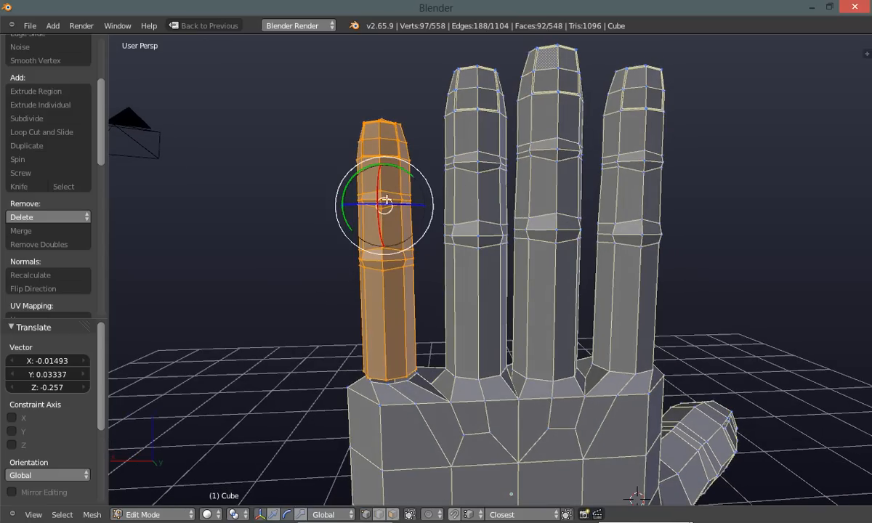
{"action": "left_click_drag", "start_coordinate": [400, 168], "coordinate": [392, 231]}
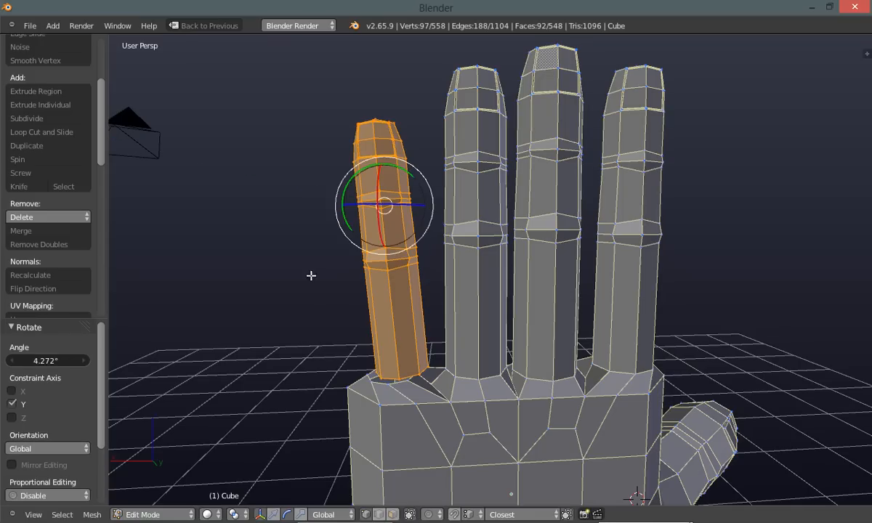
Switch to the translate manipulator, shift the little finger about 0.09 outward along X and fine-tune its height
{"action": "key", "text": "ctrl+space"}
{"action": "left_click", "coordinate": [281, 284]}
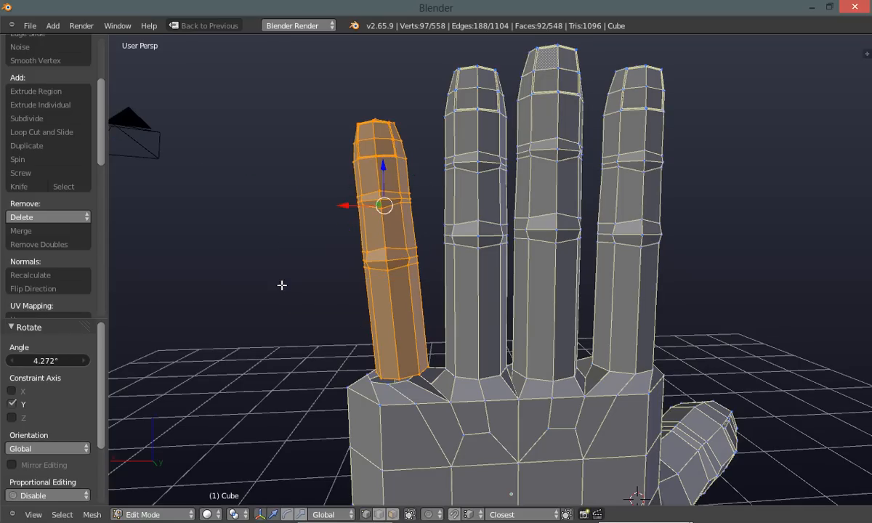
{"action": "left_click_drag", "start_coordinate": [345, 206], "coordinate": [328, 207]}
{"action": "mouse_move", "coordinate": [262, 282]}
{"action": "middle_mouse_down"}
{"action": "mouse_move", "coordinate": [306, 282]}
{"action": "mouse_move", "coordinate": [273, 304]}
{"action": "mouse_move", "coordinate": [261, 282]}
{"action": "middle_mouse_up"}
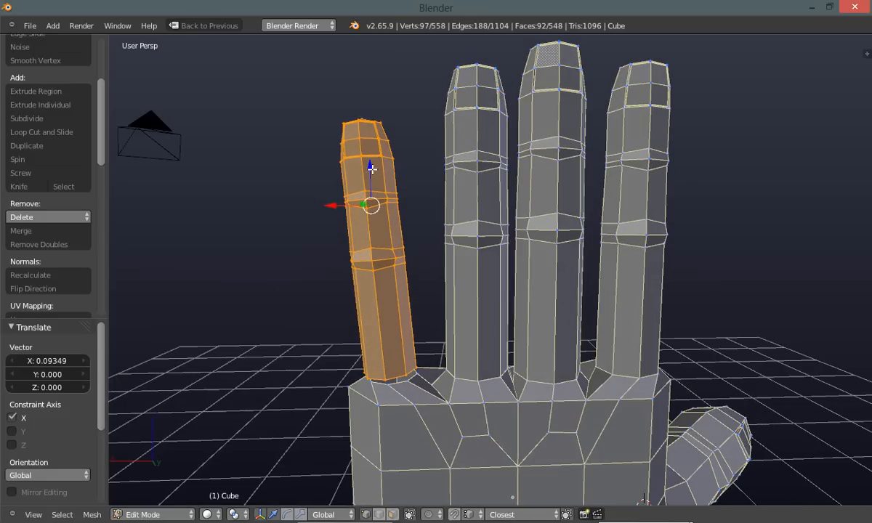
{"action": "left_click_drag", "start_coordinate": [370, 167], "coordinate": [374, 166]}
{"action": "key", "text": "a"}
{"action": "middle_click_drag", "start_coordinate": [247, 296], "coordinate": [438, 309]}
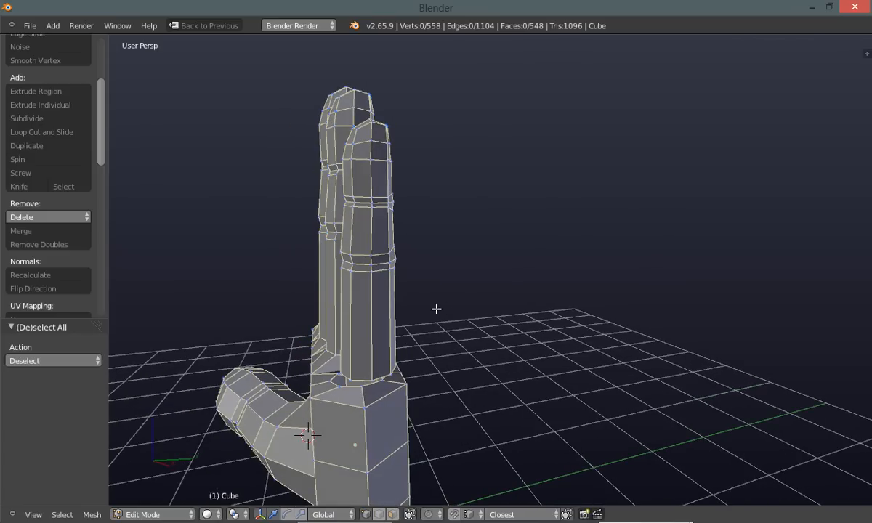
Restore the little finger's selection, move it about -0.044 along Y and -0.035 along Z, and scale it down very slightly
{"action": "key", "text": "ctrl+z"}
{"action": "left_click_drag", "start_coordinate": [411, 210], "coordinate": [408, 210]}
{"action": "left_click", "coordinate": [408, 210]}
{"action": "middle_click_drag", "start_coordinate": [502, 296], "coordinate": [330, 281]}
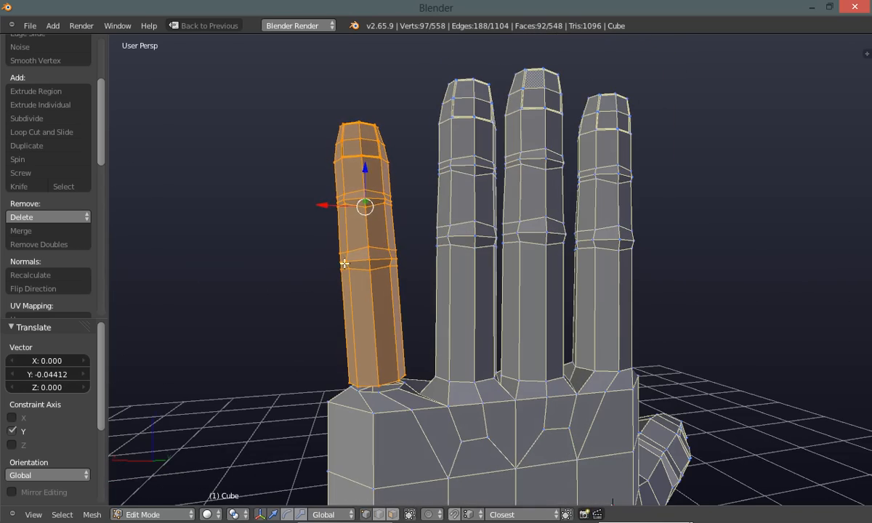
{"action": "left_click_drag", "start_coordinate": [371, 168], "coordinate": [367, 173]}
{"action": "middle_click_drag", "start_coordinate": [267, 329], "coordinate": [255, 341]}
{"action": "key", "text": "s"}
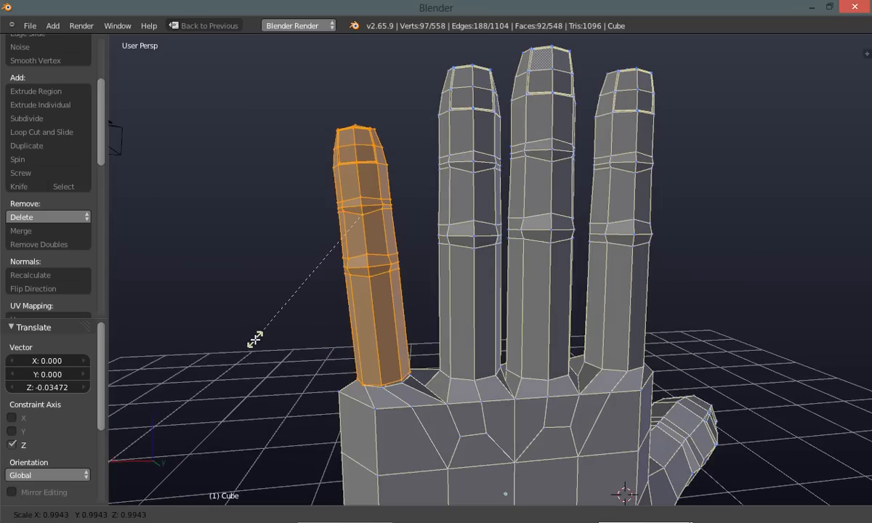
{"action": "left_click", "coordinate": [255, 340]}
Reselect the linked little finger and nudge it along the Y axis to centre it over the palm opening
{"action": "middle_click_drag", "start_coordinate": [259, 350], "coordinate": [308, 430]}
{"action": "key", "text": "a"}
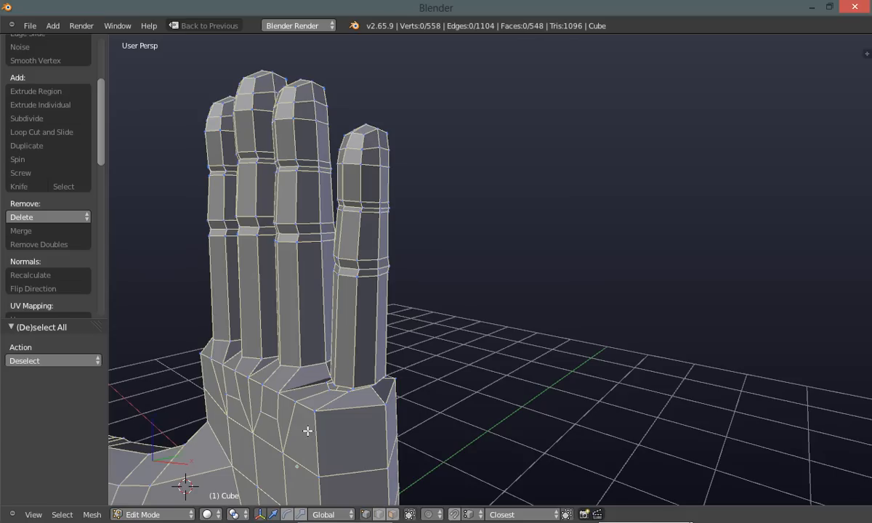
{"action": "key", "text": "l"}
{"action": "left_click_drag", "start_coordinate": [398, 214], "coordinate": [394, 216]}
{"action": "key", "text": "a"}
Turn off the manipulator and snap the opening's outer palm-side vertex onto the matching corner of the little finger's base
{"action": "middle_click_drag", "start_coordinate": [379, 409], "coordinate": [415, 413]}
{"action": "scroll", "coordinate": [349, 407], "scroll_direction": "up", "scroll_amount": 3}
{"action": "key", "text": "ctrl+space"}
{"action": "left_click", "coordinate": [357, 445]}
{"action": "scroll", "coordinate": [445, 354], "scroll_direction": "up", "scroll_amount": 4}
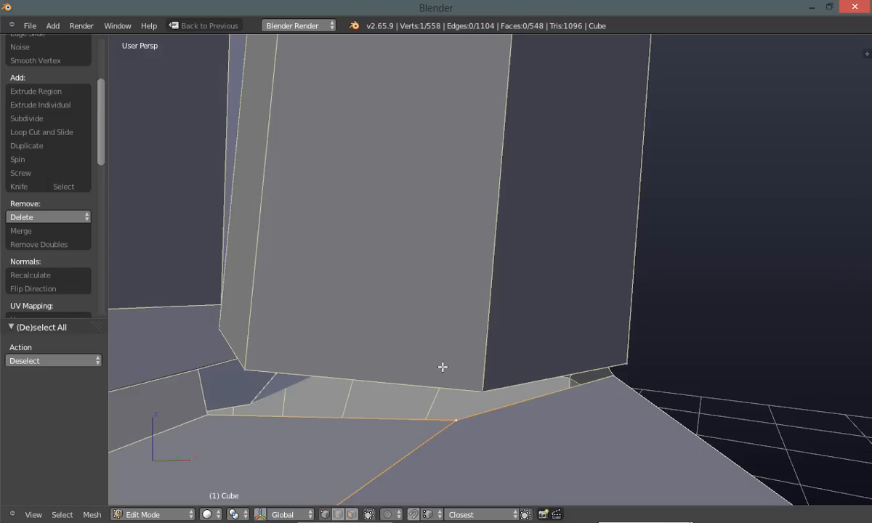
{"action": "scroll", "coordinate": [442, 361], "scroll_direction": "down", "scroll_amount": 4}
{"action": "key", "text": "g"}
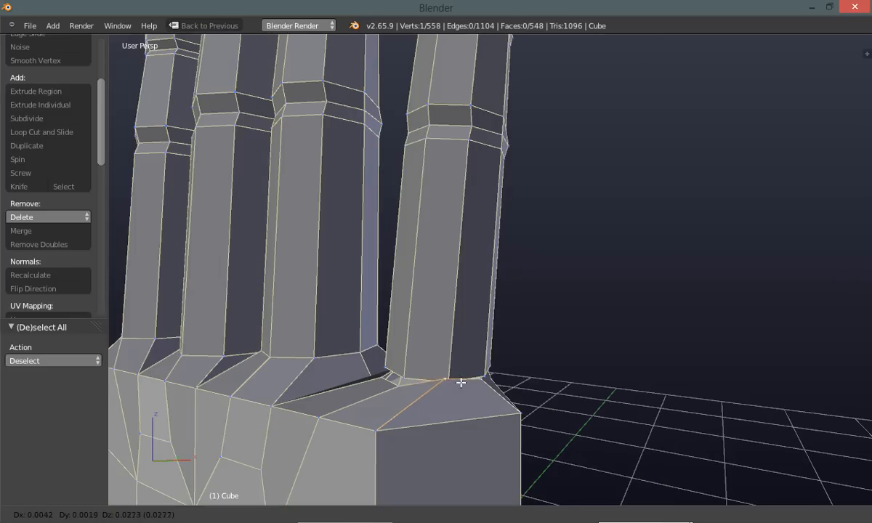
{"action": "left_click", "coordinate": [454, 381]}
Snap the two opening vertices along the hand's outer edge onto the adjacent corners of the little finger's base
{"action": "middle_click_drag", "start_coordinate": [490, 384], "coordinate": [625, 366]}
{"action": "key", "text": "a"}
{"action": "middle_click_drag", "start_coordinate": [452, 380], "coordinate": [485, 363]}
{"action": "scroll", "coordinate": [467, 387], "scroll_direction": "up", "scroll_amount": 5}
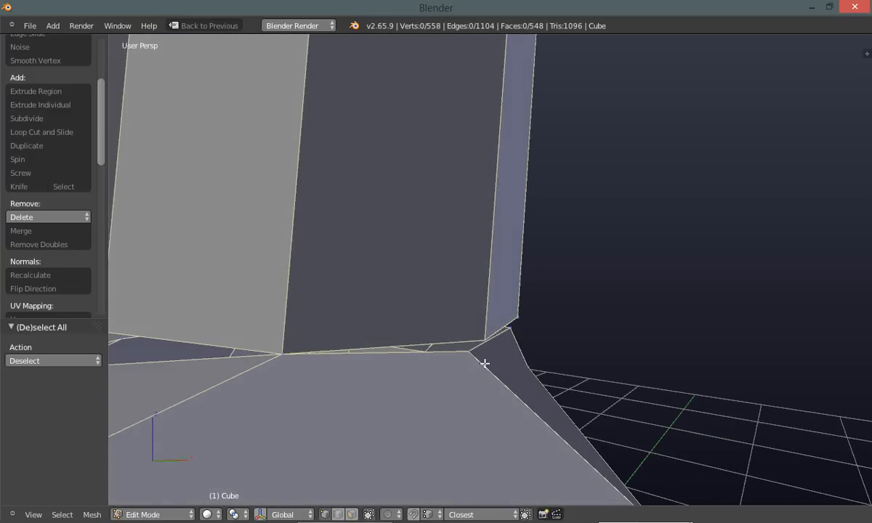
{"action": "key", "text": "g"}
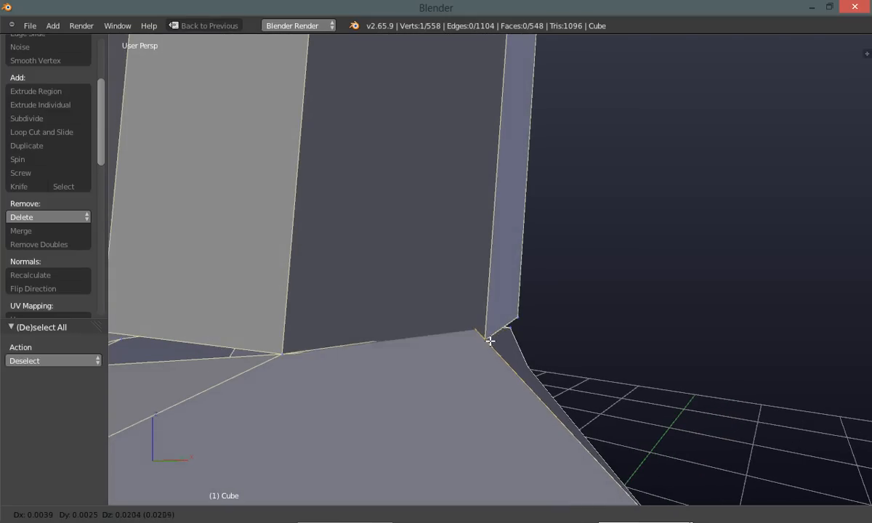
{"action": "left_click", "coordinate": [487, 341], "text": "ctrl"}
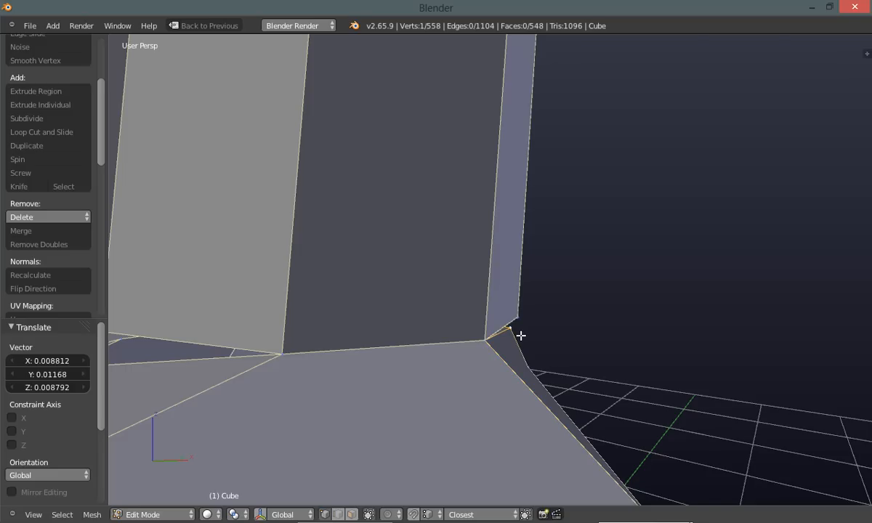
{"action": "key", "text": "g"}
{"action": "left_click", "coordinate": [543, 325], "text": "ctrl"}
{"action": "key", "text": "a"}
Snap three opening vertices on the nail side, running towards the ring finger, onto the matching corners of the little finger's base
{"action": "middle_click_drag", "start_coordinate": [613, 335], "coordinate": [531, 303]}
{"action": "scroll", "coordinate": [545, 295], "scroll_direction": "up", "scroll_amount": 5}
{"action": "scroll", "coordinate": [530, 305], "scroll_direction": "down", "scroll_amount": 5}
{"action": "key", "text": "g"}
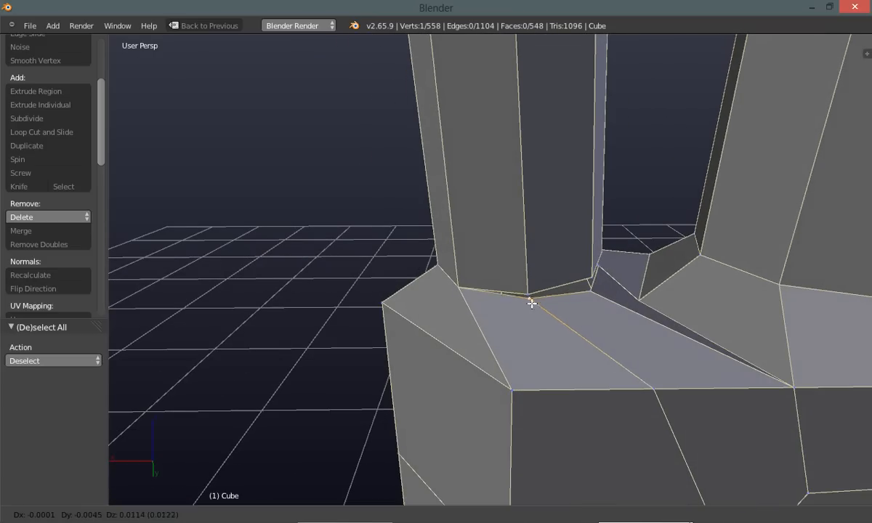
{"action": "left_click", "coordinate": [530, 296], "text": "ctrl"}
{"action": "middle_click_drag", "start_coordinate": [530, 295], "coordinate": [612, 300]}
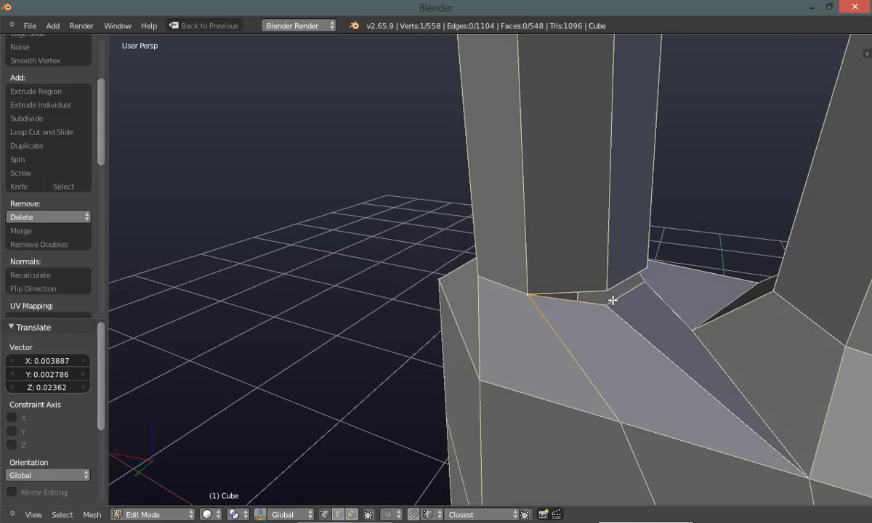
{"action": "key", "text": "g"}
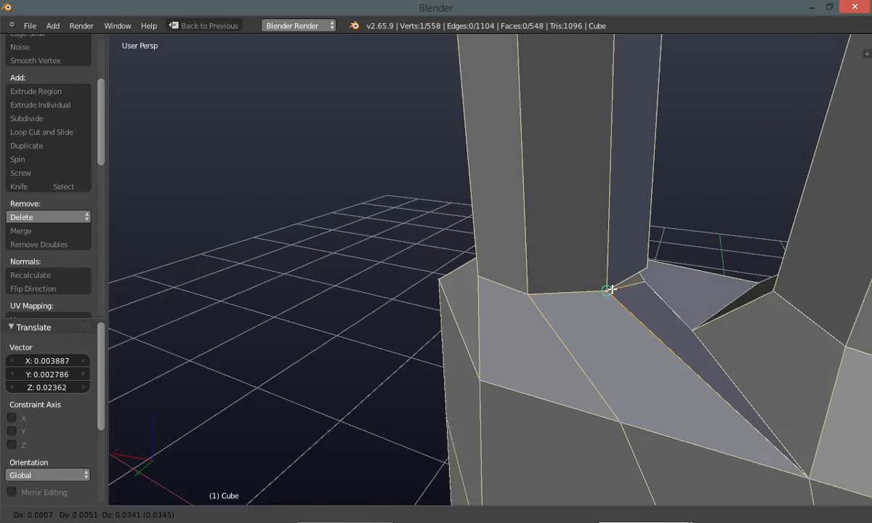
{"action": "left_click", "coordinate": [626, 298]}
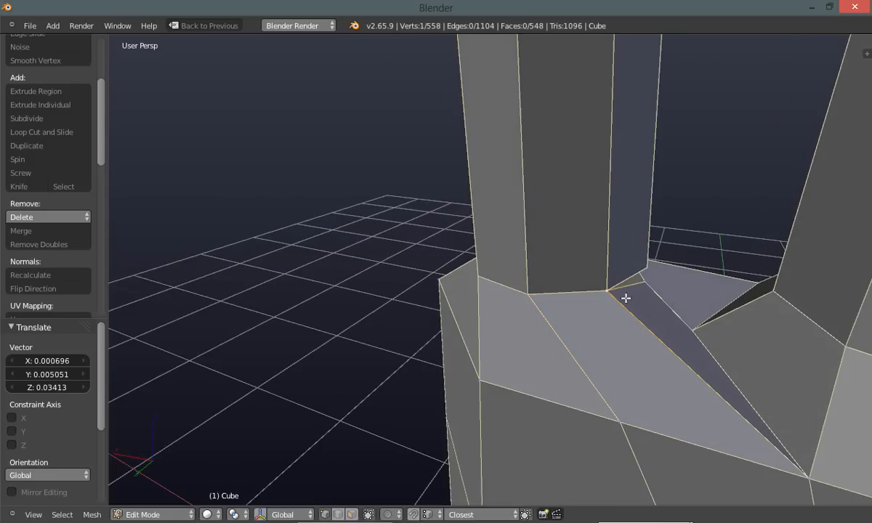
{"action": "key", "text": "g"}
{"action": "left_click", "coordinate": [652, 267]}
Snap the last two opening vertices, on the side opposite the nails, onto the remaining corners of the little finger's base
{"action": "middle_click_drag", "start_coordinate": [397, 333], "coordinate": [588, 336]}
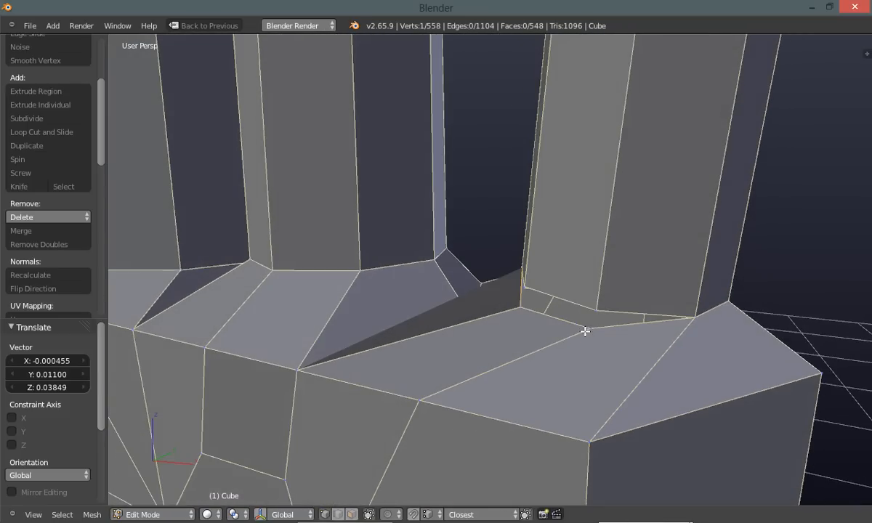
{"action": "key", "text": "g"}
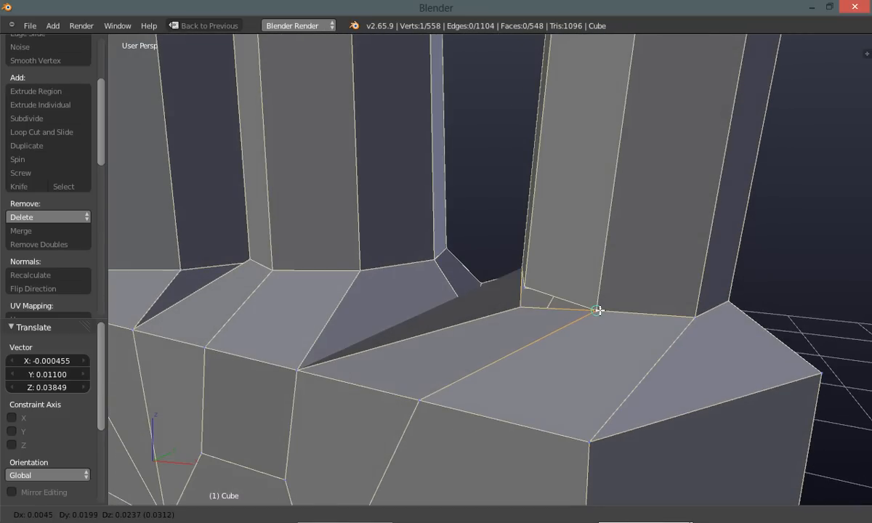
{"action": "left_click", "coordinate": [599, 309]}
{"action": "middle_click_drag", "start_coordinate": [529, 335], "coordinate": [513, 322]}
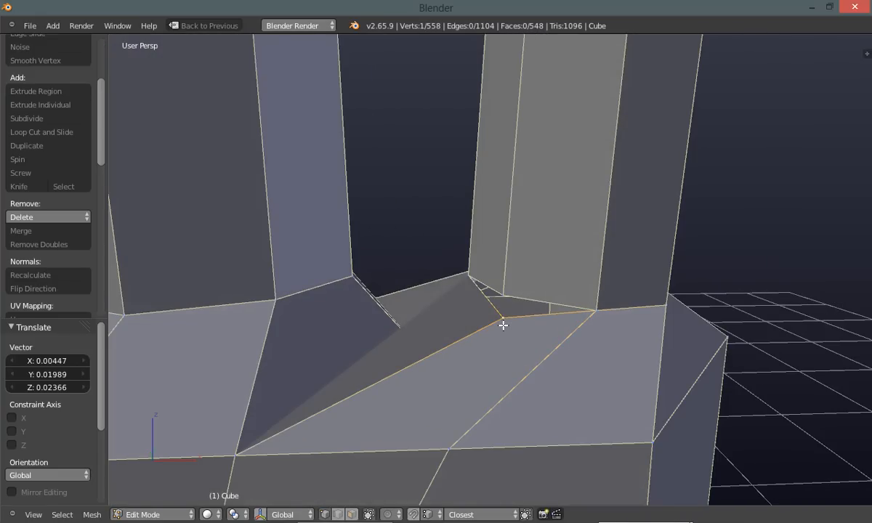
{"action": "key", "text": "g"}
{"action": "left_click", "coordinate": [504, 296]}
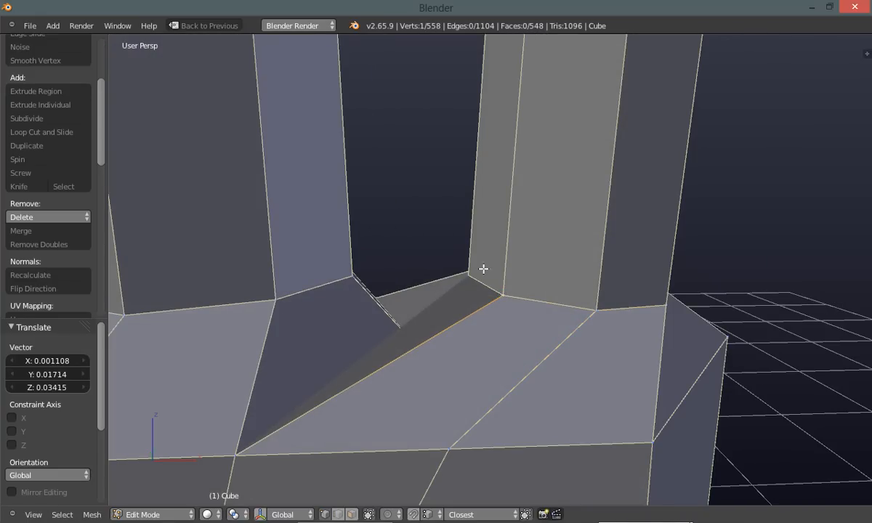
Reposition the single vertex in the valley between the ring and little fingers
{"action": "key", "text": "a"}
{"action": "scroll", "coordinate": [473, 334], "scroll_direction": "down", "scroll_amount": 5}
{"action": "mouse_move", "coordinate": [467, 355]}
{"action": "middle_mouse_down"}
{"action": "mouse_move", "coordinate": [482, 362]}
{"action": "mouse_move", "coordinate": [471, 358]}
{"action": "middle_mouse_up"}
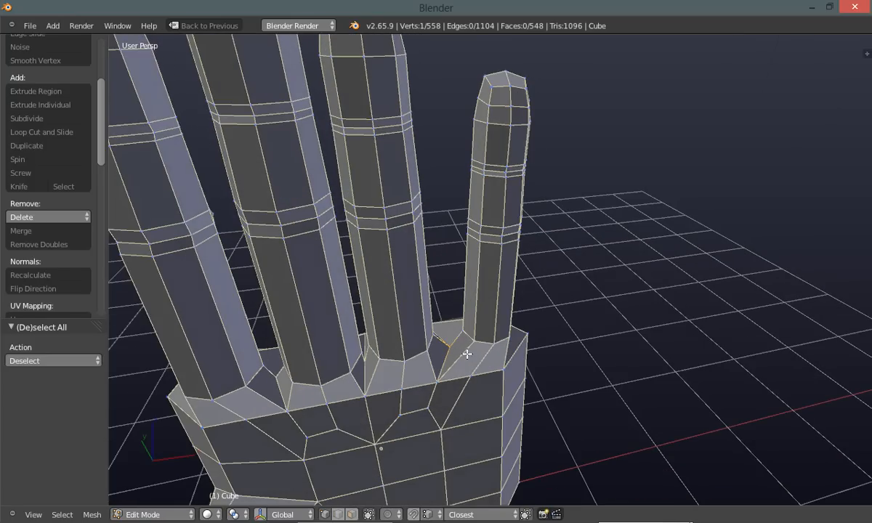
{"action": "key", "text": "g"}
{"action": "left_click", "coordinate": [464, 347]}
{"action": "key", "text": "a"}
Select the whole mesh and remove duplicate vertices to weld the little finger to the palm
{"action": "middle_click_drag", "start_coordinate": [586, 358], "coordinate": [523, 334]}
{"action": "key", "text": "a"}
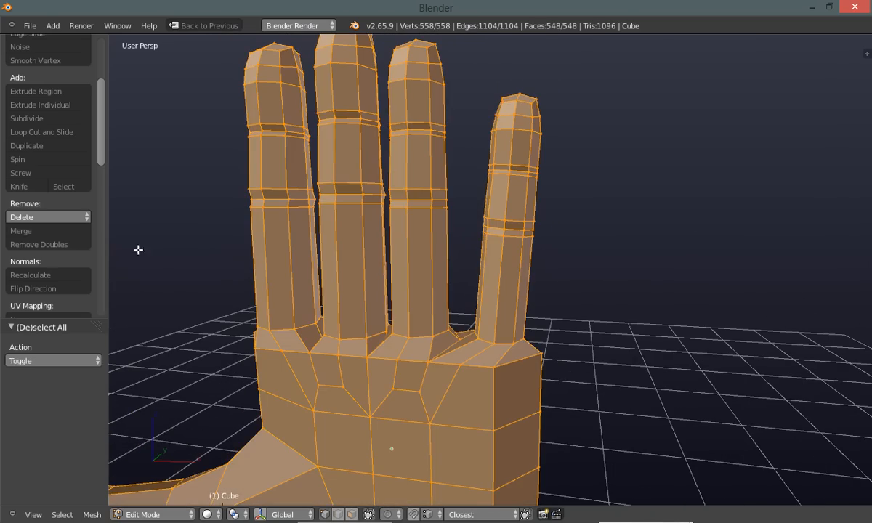
{"action": "left_click", "coordinate": [59, 244]}
{"action": "key", "text": "a"}
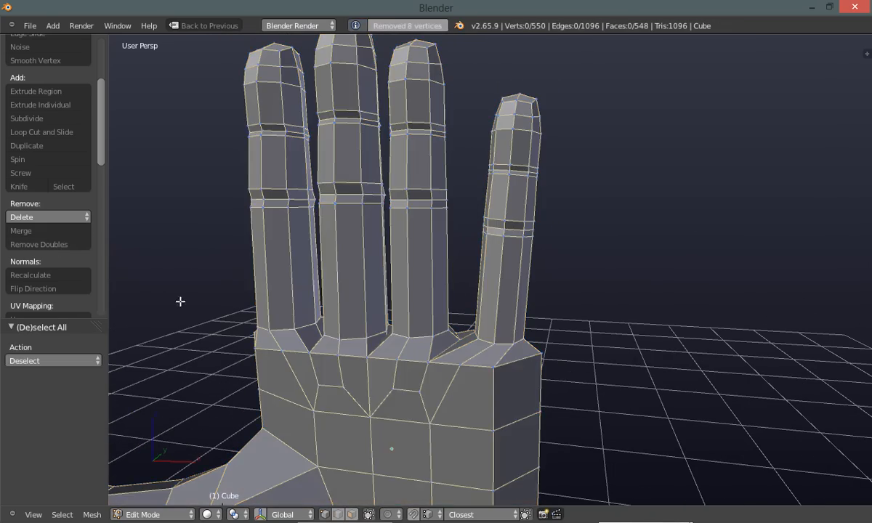
Select the eight faces closing the palm's wrist end and extrude them about 0.65 downward along Z
{"action": "middle_click_drag", "start_coordinate": [375, 327], "coordinate": [397, 290]}
{"action": "scroll", "coordinate": [401, 299], "scroll_direction": "up", "scroll_amount": 3}
{"action": "scroll", "coordinate": [413, 333], "scroll_direction": "down", "scroll_amount": 2}
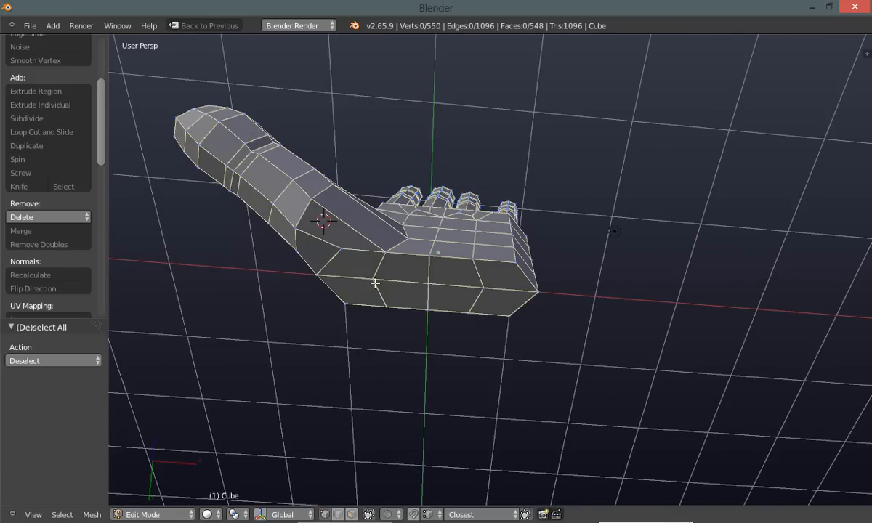
{"action": "middle_click_drag", "start_coordinate": [347, 360], "coordinate": [335, 356]}
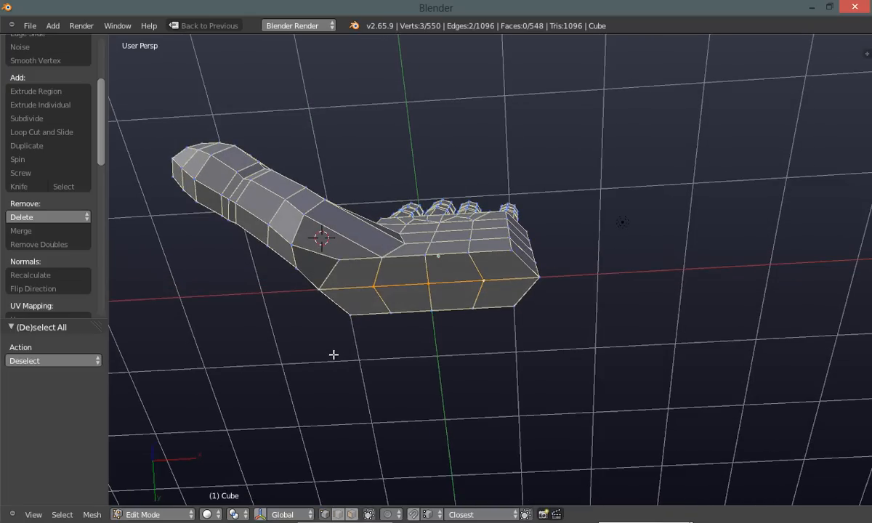
{"action": "left_click", "coordinate": [352, 514], "text": "ctrl"}
{"action": "middle_click_drag", "start_coordinate": [335, 401], "coordinate": [329, 444]}
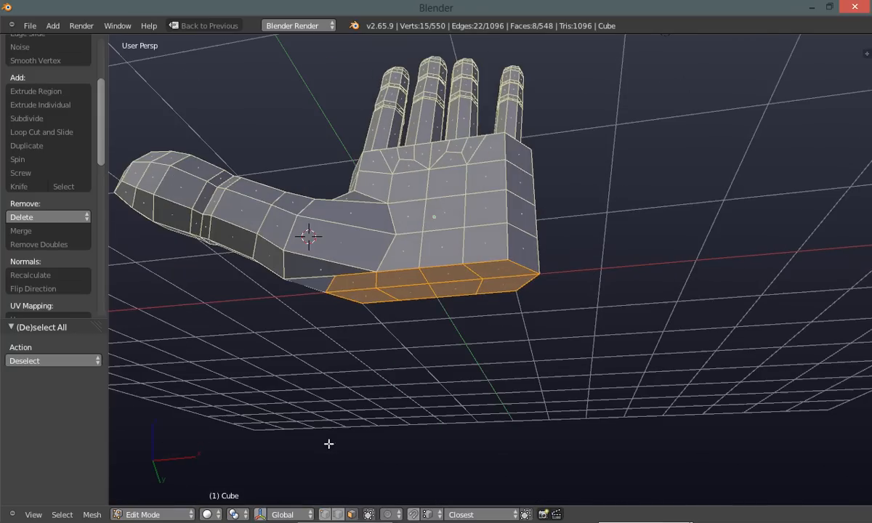
{"action": "middle_click_drag", "start_coordinate": [369, 382], "coordinate": [364, 403]}
{"action": "key", "text": "e"}
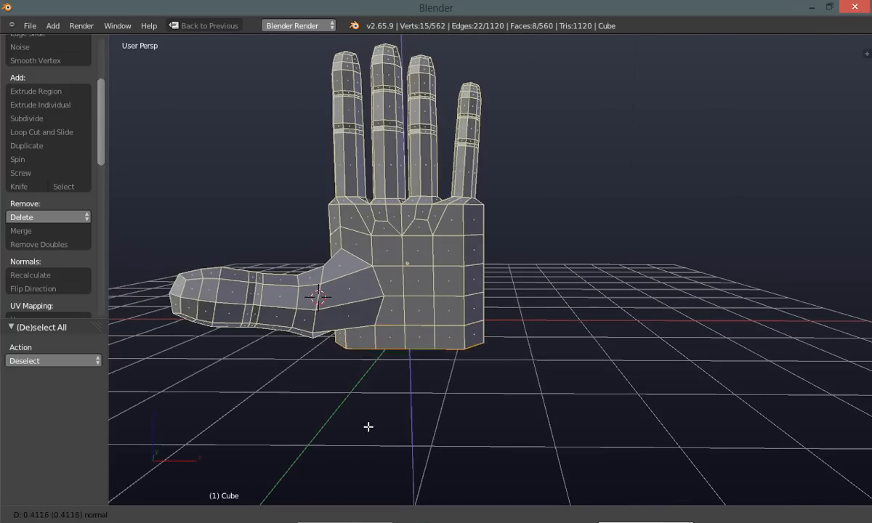
{"action": "left_click", "coordinate": [368, 438]}
Show the transform manipulator and narrow the extruded wrist end along X to about 0.85, keeping its faces selected
{"action": "middle_click_drag", "start_coordinate": [372, 428], "coordinate": [370, 436]}
{"action": "key", "text": "ctrl+space"}
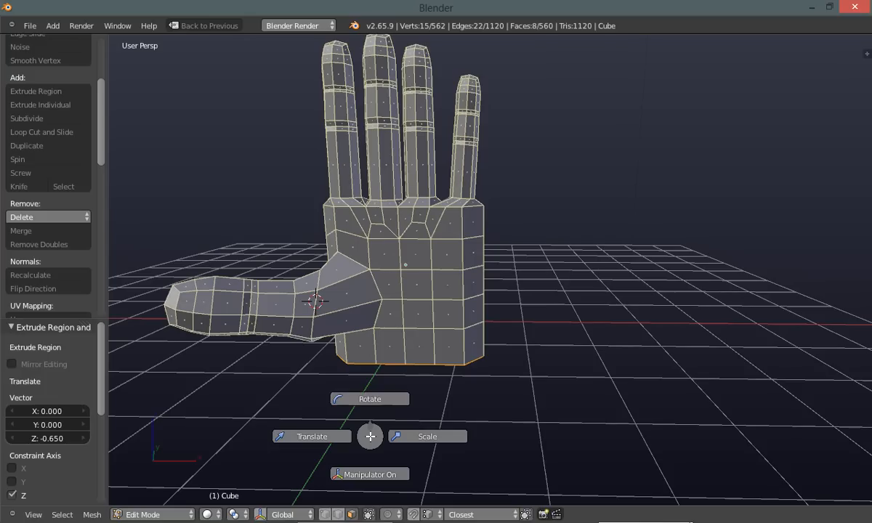
{"action": "left_click", "coordinate": [339, 438]}
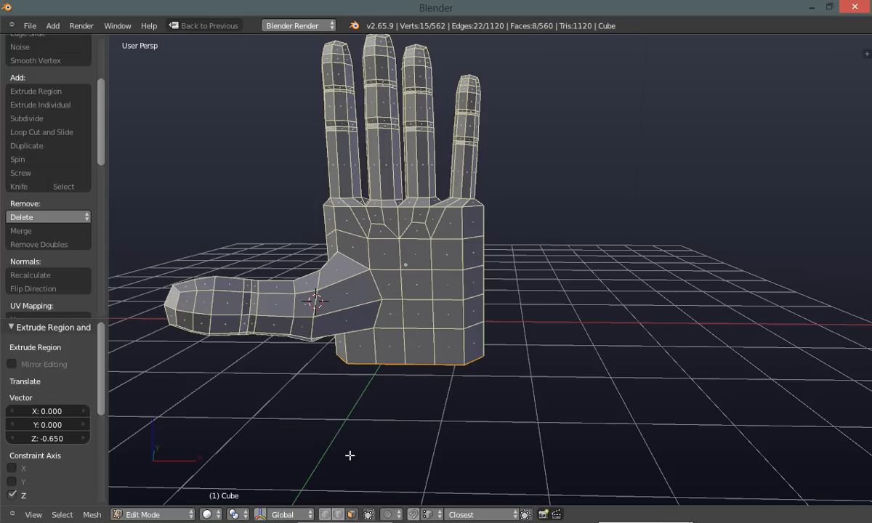
{"action": "key", "text": "ctrl+space"}
{"action": "left_click", "coordinate": [359, 458]}
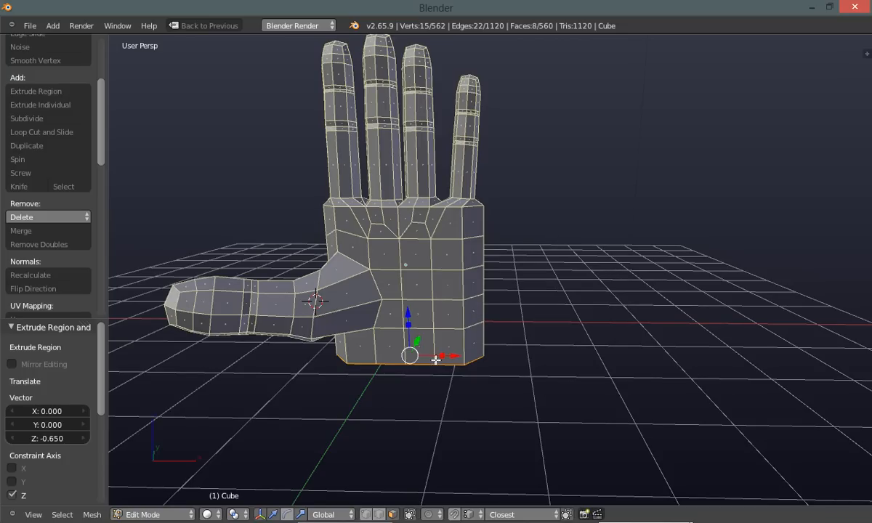
{"action": "key", "text": "s"}
{"action": "key", "text": "x"}
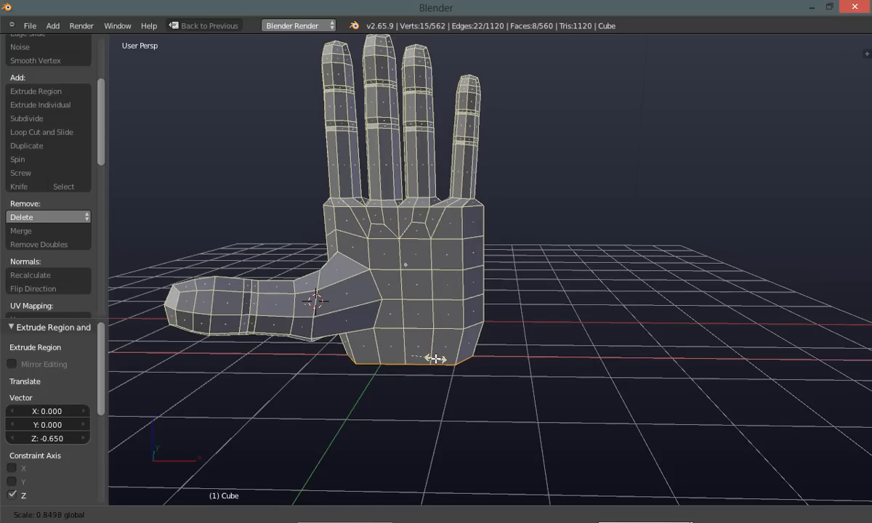
{"action": "left_click", "coordinate": [434, 359]}
{"action": "key", "text": "a"}
{"action": "middle_click_drag", "start_coordinate": [436, 385], "coordinate": [494, 406]}
{"action": "key", "text": "ctrl+z"}
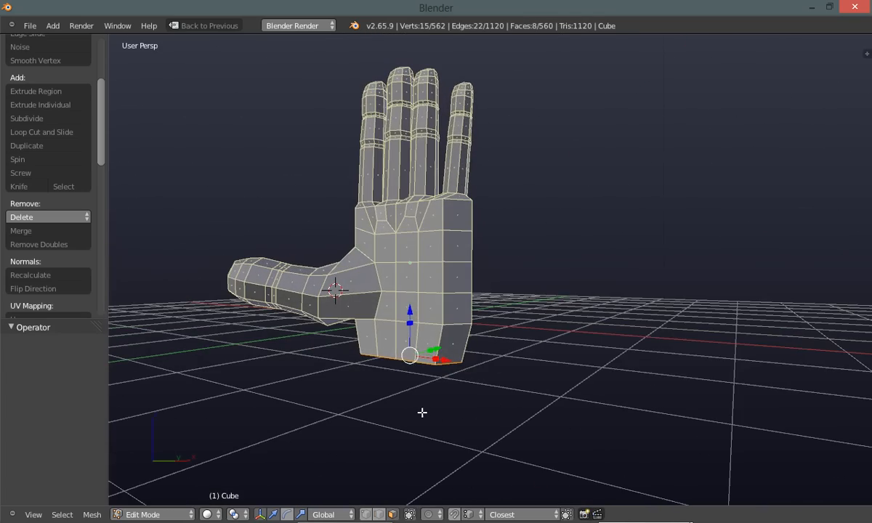
Extrude the wrist end another 0.547 downward and narrow it along X to about 0.88, then clear the selection
{"action": "key", "text": "e"}
{"action": "left_click", "coordinate": [426, 444]}
{"action": "middle_click_drag", "start_coordinate": [427, 446], "coordinate": [356, 428]}
{"action": "key", "text": "s"}
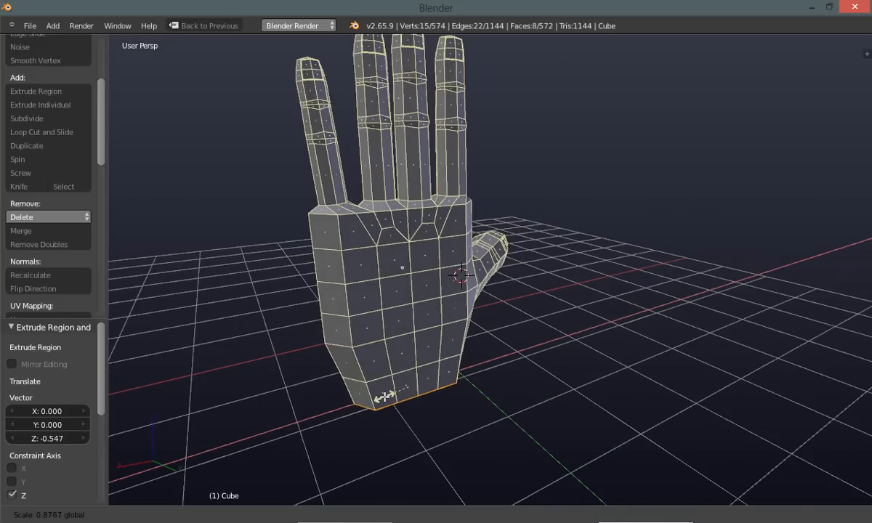
{"action": "left_click", "coordinate": [383, 396]}
{"action": "key", "text": "a"}
Switch the hand mesh to Sculpt Mode
{"action": "middle_click_drag", "start_coordinate": [281, 370], "coordinate": [553, 352]}
{"action": "middle_click_drag", "start_coordinate": [446, 340], "coordinate": [487, 353]}
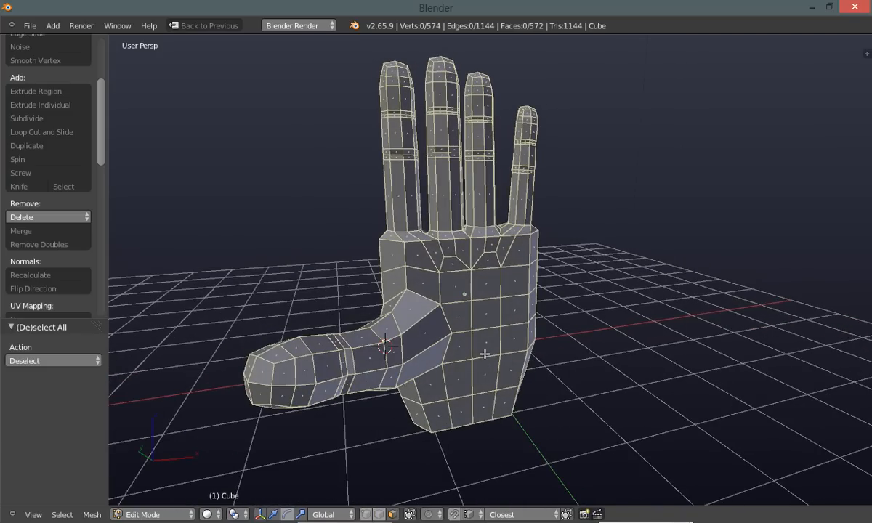
{"action": "key", "text": "Tab"}
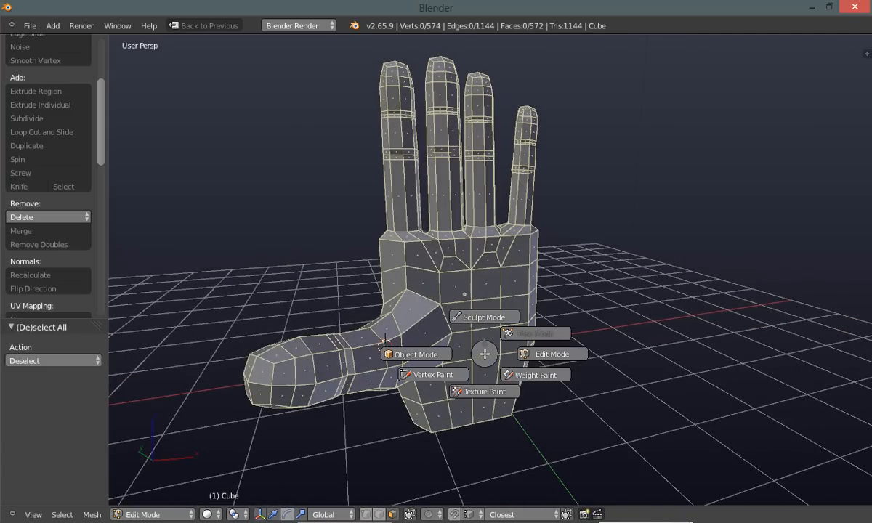
{"action": "left_click", "coordinate": [485, 316]}
{"action": "mouse_move", "coordinate": [496, 321]}
{"action": "middle_mouse_down"}
{"action": "mouse_move", "coordinate": [428, 331]}
{"action": "mouse_move", "coordinate": [454, 323]}
{"action": "middle_mouse_up"}
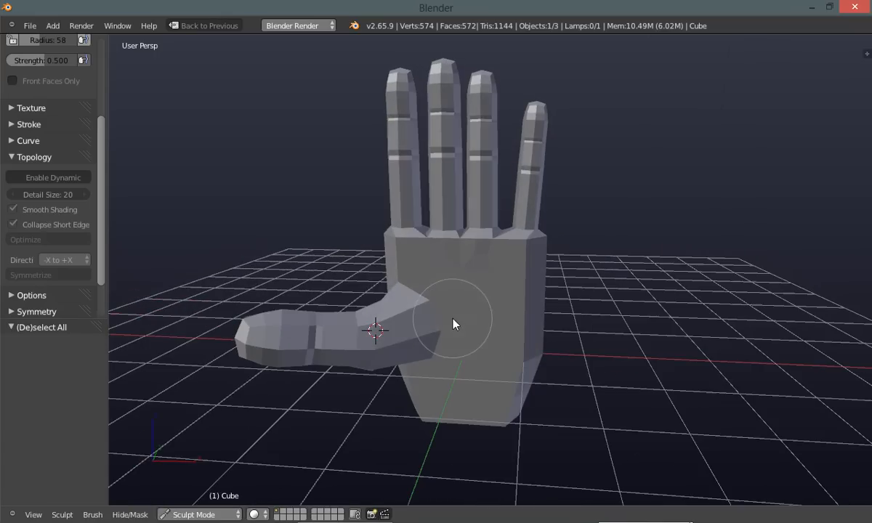
Undo the trial smoothing stroke and set the Smooth brush's strength to 0.183
{"action": "left_click_drag", "start_coordinate": [101, 260], "coordinate": [102, 137]}
{"action": "mouse_move", "coordinate": [138, 186]}
{"action": "middle_mouse_down"}
{"action": "mouse_move", "coordinate": [169, 209]}
{"action": "mouse_move", "coordinate": [172, 200]}
{"action": "mouse_move", "coordinate": [206, 216]}
{"action": "mouse_move", "coordinate": [227, 209]}
{"action": "mouse_move", "coordinate": [241, 224]}
{"action": "mouse_move", "coordinate": [224, 224]}
{"action": "mouse_move", "coordinate": [235, 242]}
{"action": "middle_mouse_up"}
{"action": "mouse_move", "coordinate": [358, 287]}
{"action": "left_mouse_down"}
{"action": "mouse_move", "coordinate": [401, 295]}
{"action": "mouse_move", "coordinate": [350, 310]}
{"action": "left_mouse_up"}
{"action": "key", "text": "ctrl+z"}
{"action": "left_click_drag", "start_coordinate": [42, 190], "coordinate": [37, 189]}
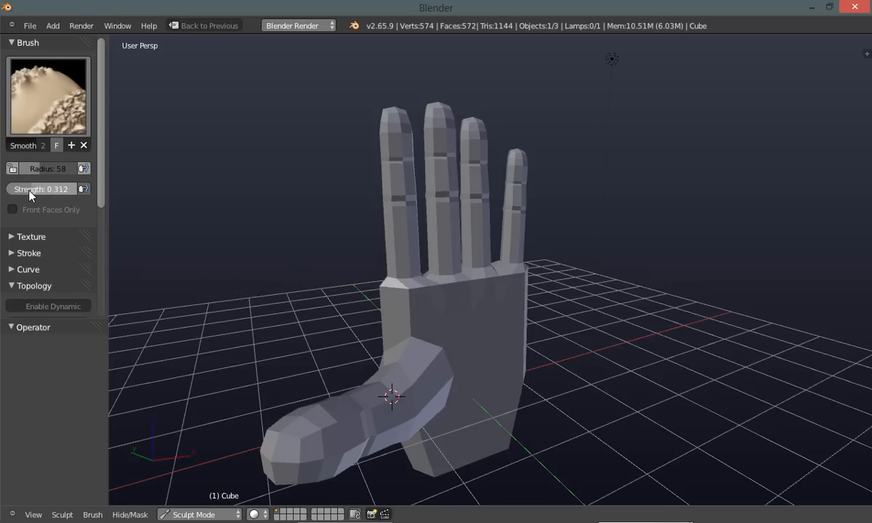
{"action": "left_click_drag", "start_coordinate": [25, 191], "coordinate": [19, 191]}
Smooth the area where the four fingers meet the palm, working around both sides of the hand
{"action": "mouse_move", "coordinate": [350, 279]}
{"action": "left_mouse_down"}
{"action": "mouse_move", "coordinate": [399, 295]}
{"action": "mouse_move", "coordinate": [419, 290]}
{"action": "mouse_move", "coordinate": [396, 287]}
{"action": "mouse_move", "coordinate": [496, 287]}
{"action": "mouse_move", "coordinate": [498, 273]}
{"action": "mouse_move", "coordinate": [523, 278]}
{"action": "left_mouse_up"}
{"action": "mouse_move", "coordinate": [523, 278]}
{"action": "middle_mouse_down"}
{"action": "mouse_move", "coordinate": [467, 293]}
{"action": "mouse_move", "coordinate": [469, 305]}
{"action": "mouse_move", "coordinate": [427, 308]}
{"action": "middle_mouse_up"}
{"action": "mouse_move", "coordinate": [427, 308]}
{"action": "left_mouse_down"}
{"action": "mouse_move", "coordinate": [468, 308]}
{"action": "mouse_move", "coordinate": [473, 294]}
{"action": "left_mouse_up"}
{"action": "mouse_move", "coordinate": [472, 294]}
{"action": "middle_mouse_down"}
{"action": "mouse_move", "coordinate": [404, 298]}
{"action": "mouse_move", "coordinate": [448, 298]}
{"action": "middle_mouse_up"}
{"action": "mouse_move", "coordinate": [447, 298]}
{"action": "left_mouse_down"}
{"action": "mouse_move", "coordinate": [514, 284]}
{"action": "mouse_move", "coordinate": [396, 310]}
{"action": "left_mouse_up"}
{"action": "middle_click_drag", "start_coordinate": [396, 310], "coordinate": [469, 306]}
{"action": "mouse_move", "coordinate": [468, 306]}
{"action": "left_mouse_down"}
{"action": "mouse_move", "coordinate": [475, 302]}
{"action": "mouse_move", "coordinate": [435, 283]}
{"action": "left_mouse_up"}
{"action": "middle_click_drag", "start_coordinate": [435, 284], "coordinate": [518, 292]}
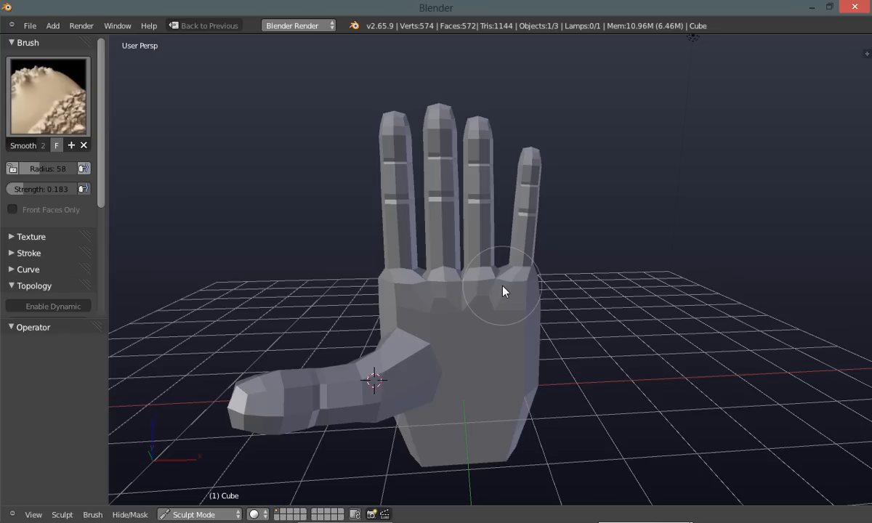
Smooth the finger bases further, from the little finger around to the nail side and its outer palm edge
{"action": "mouse_move", "coordinate": [422, 327]}
{"action": "middle_mouse_down"}
{"action": "mouse_move", "coordinate": [442, 320]}
{"action": "mouse_move", "coordinate": [389, 292]}
{"action": "middle_mouse_up"}
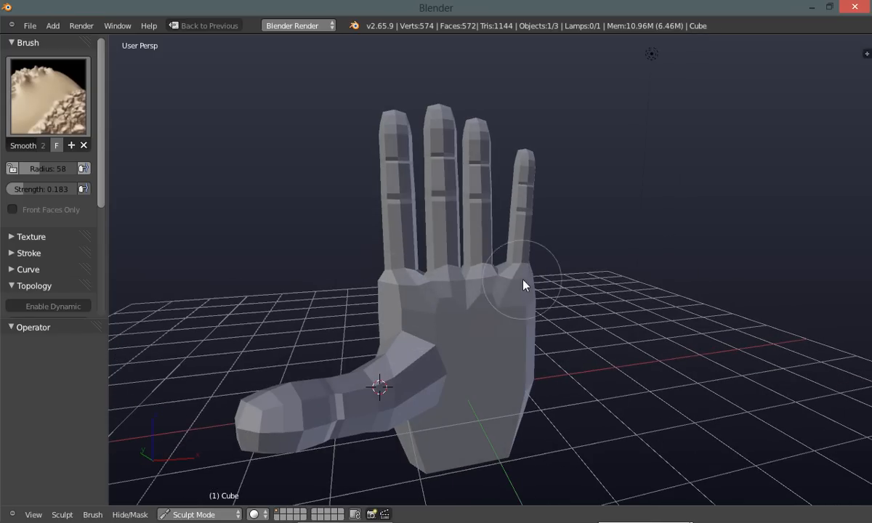
{"action": "middle_click_drag", "start_coordinate": [305, 318], "coordinate": [488, 306]}
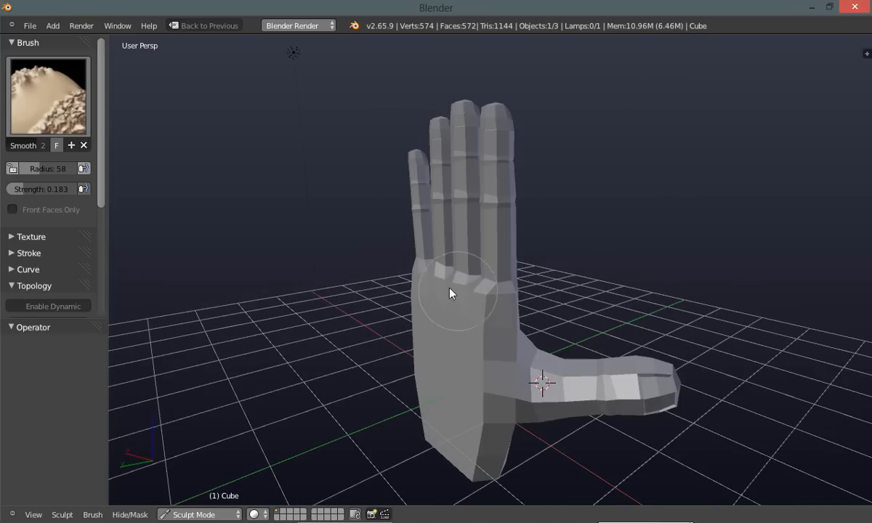
{"action": "middle_click_drag", "start_coordinate": [428, 287], "coordinate": [481, 301]}
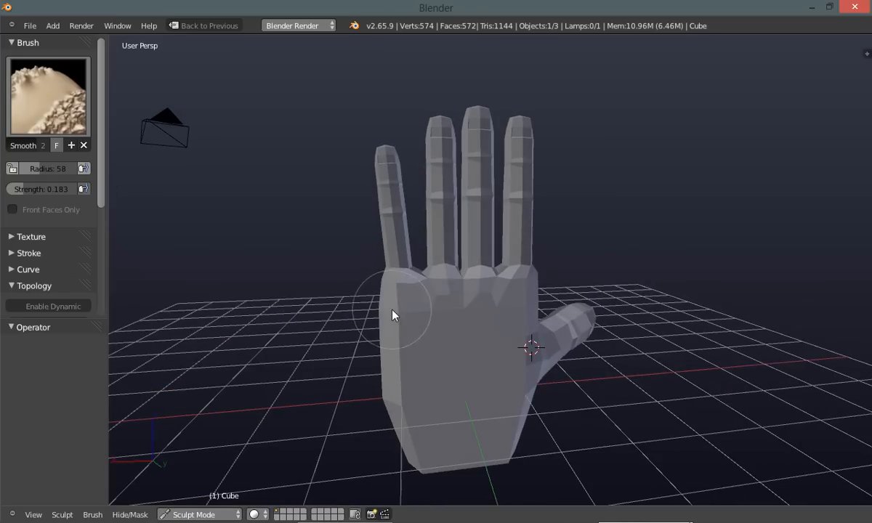
{"action": "mouse_move", "coordinate": [533, 276]}
{"action": "middle_mouse_down"}
{"action": "mouse_move", "coordinate": [481, 296]}
{"action": "mouse_move", "coordinate": [522, 306]}
{"action": "mouse_move", "coordinate": [424, 316]}
{"action": "middle_mouse_up"}
{"action": "middle_click_drag", "start_coordinate": [491, 311], "coordinate": [410, 318]}
Smooth the little-finger edge of the palm near the wrist and the area around the thumb's base
{"action": "middle_click_drag", "start_coordinate": [440, 364], "coordinate": [559, 343]}
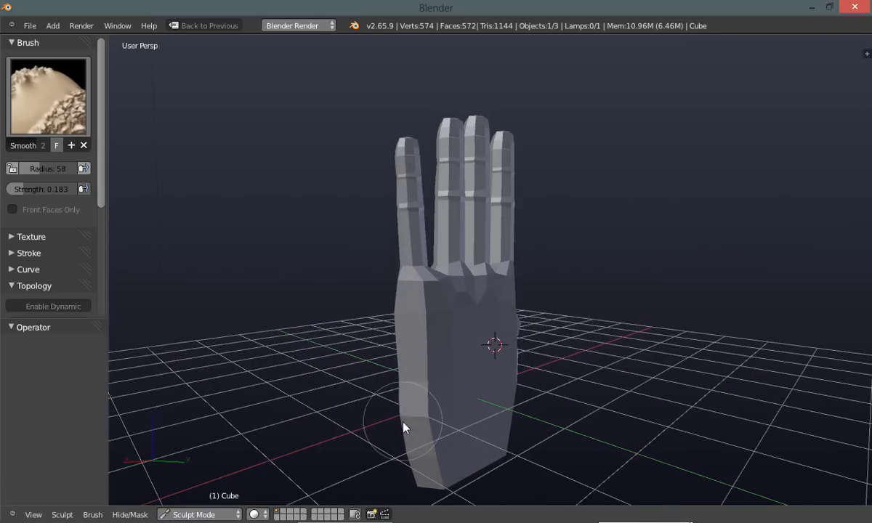
{"action": "middle_click_drag", "start_coordinate": [463, 429], "coordinate": [469, 397]}
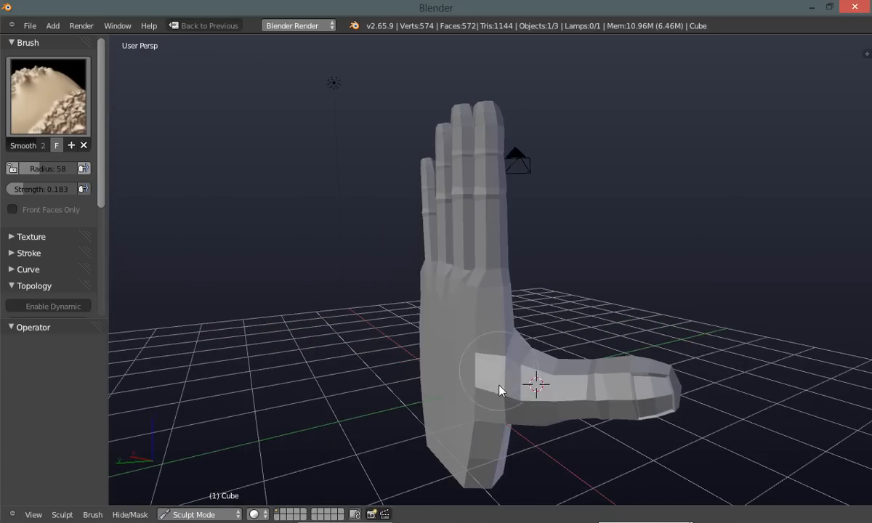
{"action": "middle_click_drag", "start_coordinate": [503, 364], "coordinate": [421, 350]}
{"action": "mouse_move", "coordinate": [502, 307]}
{"action": "middle_mouse_down"}
{"action": "mouse_move", "coordinate": [466, 328]}
{"action": "mouse_move", "coordinate": [417, 336]}
{"action": "mouse_move", "coordinate": [420, 317]}
{"action": "mouse_move", "coordinate": [422, 333]}
{"action": "middle_mouse_up"}
Shape the palm side with the Grab brush, working on the thumb base and the lower palm near the wrist
{"action": "key", "text": "g"}
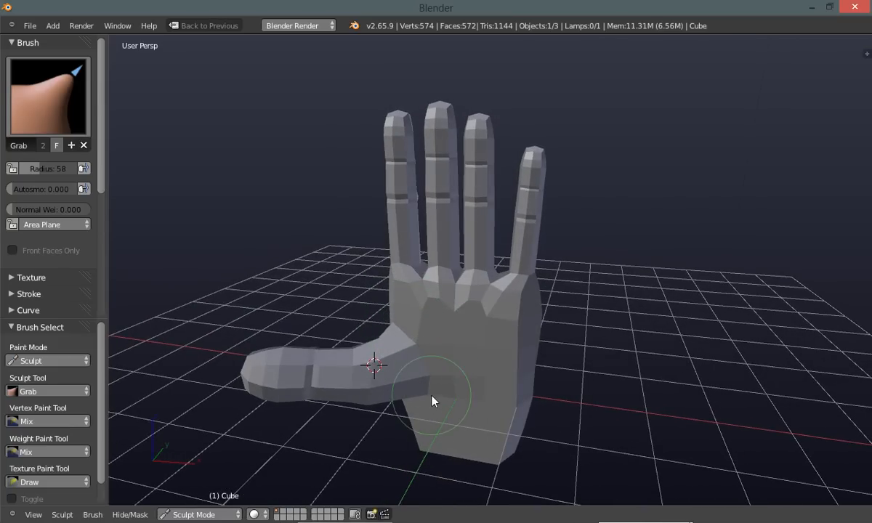
{"action": "mouse_move", "coordinate": [415, 408]}
{"action": "middle_mouse_down"}
{"action": "mouse_move", "coordinate": [447, 341]}
{"action": "mouse_move", "coordinate": [506, 313]}
{"action": "mouse_move", "coordinate": [398, 349]}
{"action": "middle_mouse_up"}
{"action": "mouse_move", "coordinate": [412, 385]}
{"action": "middle_mouse_down"}
{"action": "mouse_move", "coordinate": [448, 427]}
{"action": "mouse_move", "coordinate": [347, 444]}
{"action": "mouse_move", "coordinate": [352, 419]}
{"action": "mouse_move", "coordinate": [436, 376]}
{"action": "mouse_move", "coordinate": [392, 407]}
{"action": "mouse_move", "coordinate": [427, 401]}
{"action": "mouse_move", "coordinate": [347, 434]}
{"action": "mouse_move", "coordinate": [390, 439]}
{"action": "mouse_move", "coordinate": [356, 459]}
{"action": "mouse_move", "coordinate": [421, 410]}
{"action": "mouse_move", "coordinate": [439, 347]}
{"action": "mouse_move", "coordinate": [516, 312]}
{"action": "mouse_move", "coordinate": [525, 352]}
{"action": "mouse_move", "coordinate": [590, 344]}
{"action": "mouse_move", "coordinate": [513, 399]}
{"action": "middle_mouse_up"}
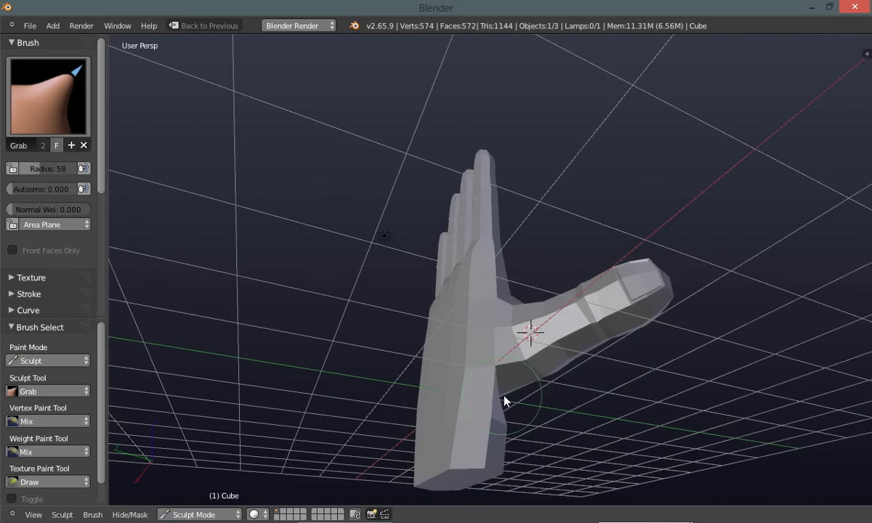
{"action": "middle_click_drag", "start_coordinate": [522, 399], "coordinate": [452, 407]}
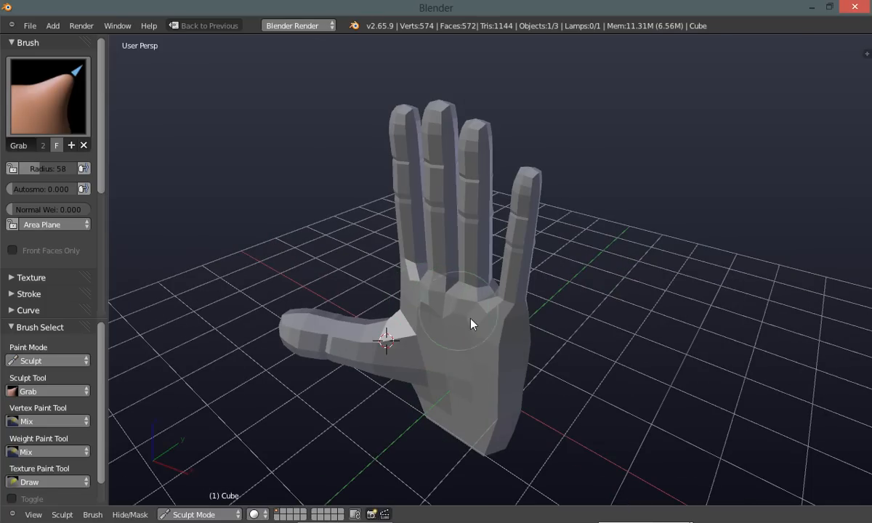
{"action": "middle_click_drag", "start_coordinate": [475, 349], "coordinate": [475, 380]}
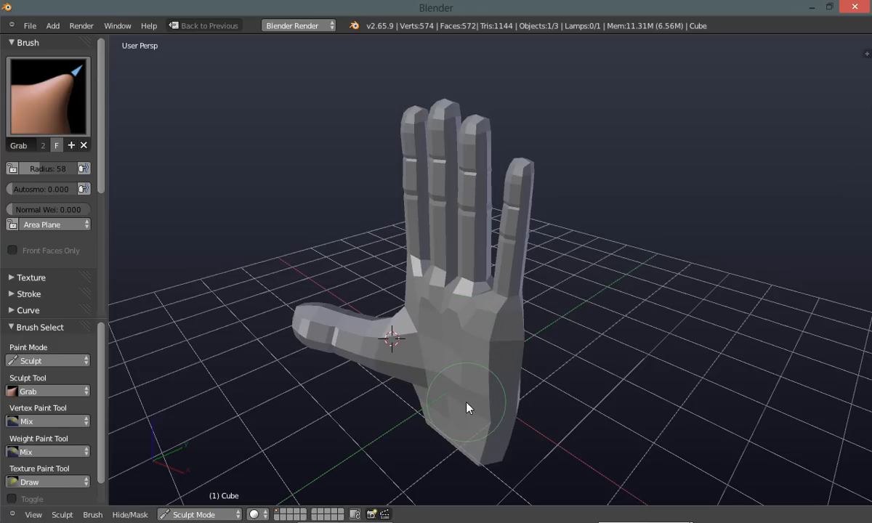
{"action": "mouse_move", "coordinate": [436, 403]}
{"action": "middle_mouse_down"}
{"action": "mouse_move", "coordinate": [380, 302]}
{"action": "mouse_move", "coordinate": [448, 325]}
{"action": "mouse_move", "coordinate": [451, 369]}
{"action": "mouse_move", "coordinate": [434, 399]}
{"action": "middle_mouse_up"}
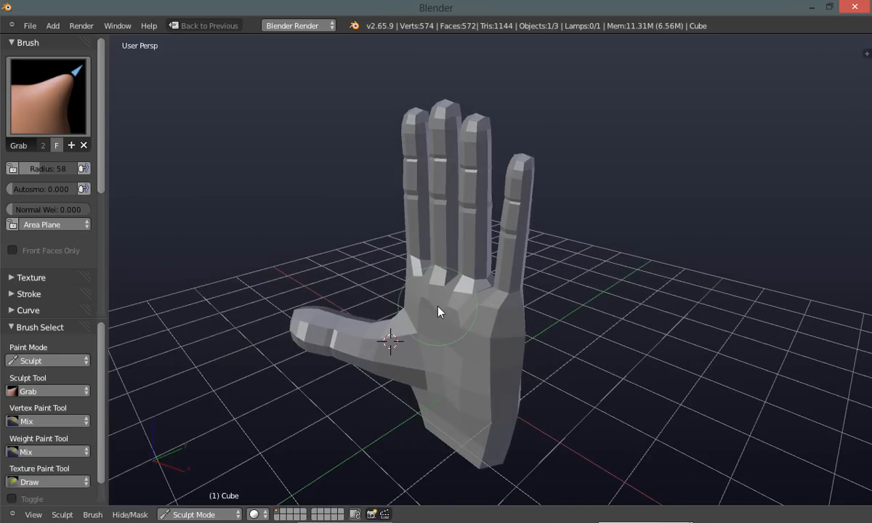
Adjust the knuckles and the back of the hand with the Grab brush
{"action": "middle_click_drag", "start_coordinate": [419, 311], "coordinate": [433, 396]}
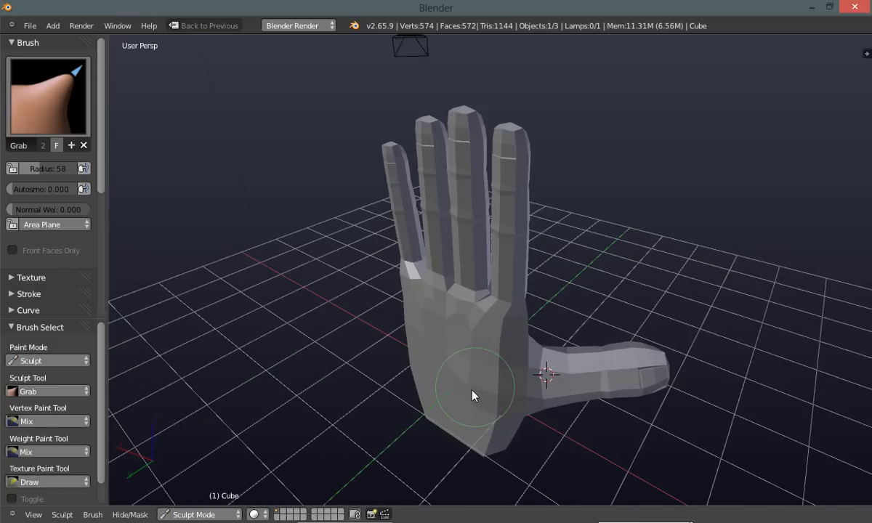
{"action": "middle_click_drag", "start_coordinate": [476, 393], "coordinate": [498, 404]}
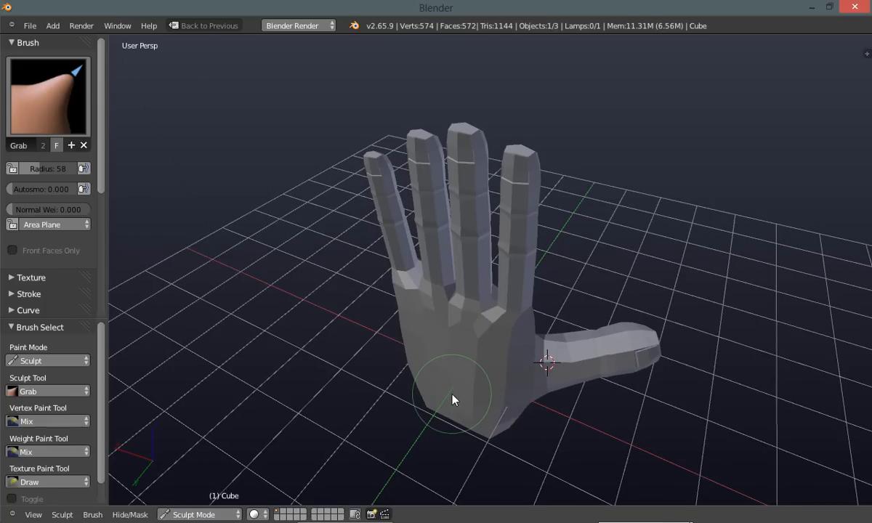
{"action": "middle_click_drag", "start_coordinate": [450, 401], "coordinate": [622, 282]}
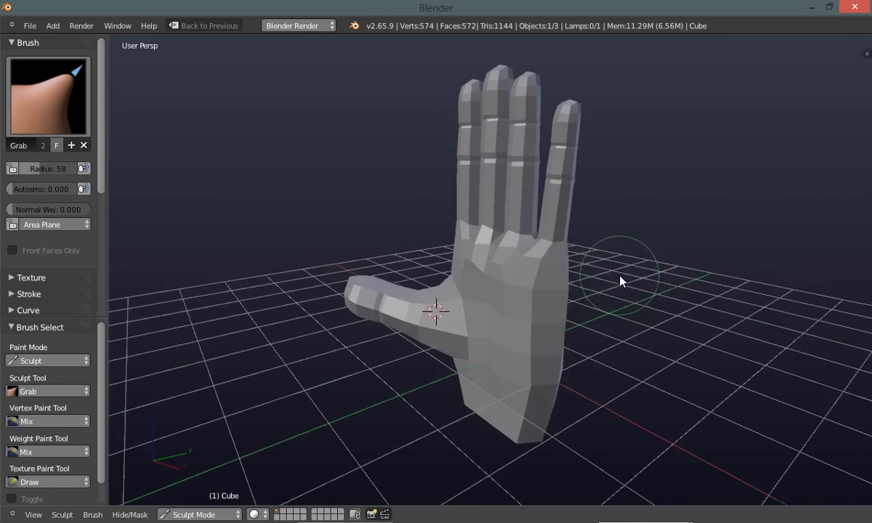
{"action": "mouse_move", "coordinate": [551, 330]}
{"action": "middle_mouse_down"}
{"action": "mouse_move", "coordinate": [425, 340]}
{"action": "mouse_move", "coordinate": [701, 312]}
{"action": "mouse_move", "coordinate": [619, 345]}
{"action": "mouse_move", "coordinate": [358, 360]}
{"action": "mouse_move", "coordinate": [485, 350]}
{"action": "mouse_move", "coordinate": [407, 359]}
{"action": "middle_mouse_up"}
{"action": "left_click", "coordinate": [40, 105]}
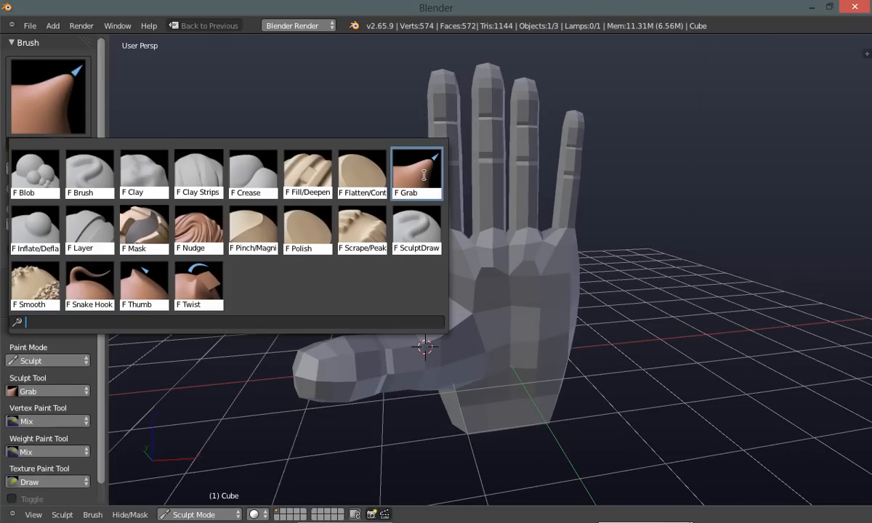
{"action": "left_click", "coordinate": [724, 254]}
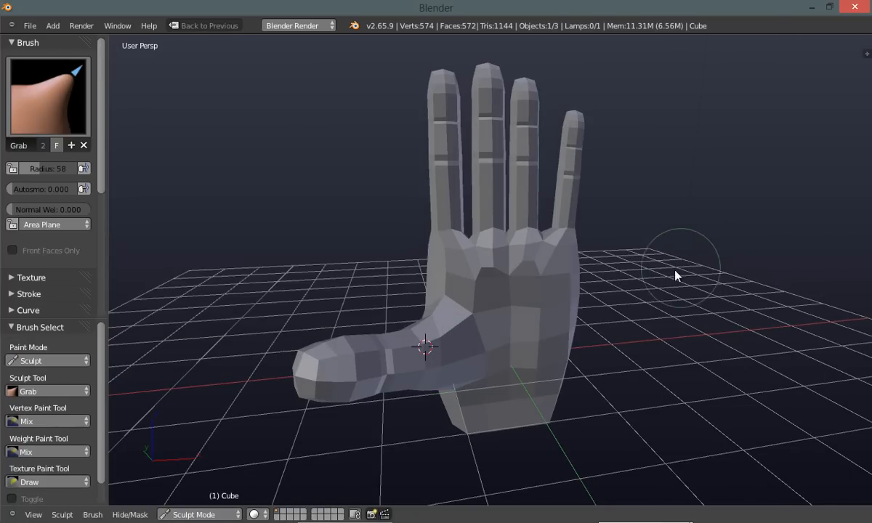
{"action": "middle_click_drag", "start_coordinate": [684, 267], "coordinate": [644, 275]}
Return the hand mesh to Edit Mode
{"action": "key", "text": "Tab"}
{"action": "left_click", "coordinate": [735, 253]}
{"action": "middle_click_drag", "start_coordinate": [736, 251], "coordinate": [545, 313]}
{"action": "middle_click_drag", "start_coordinate": [506, 314], "coordinate": [459, 371]}
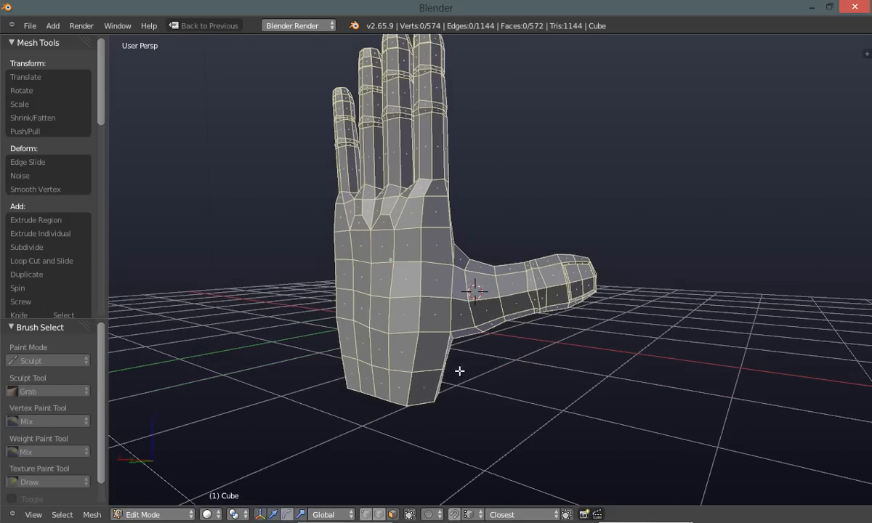
Lasso-select the thumb tip including hidden faces, grow the selection to the thumb's base and scale it to about 0.93
{"action": "left_click", "coordinate": [409, 514]}
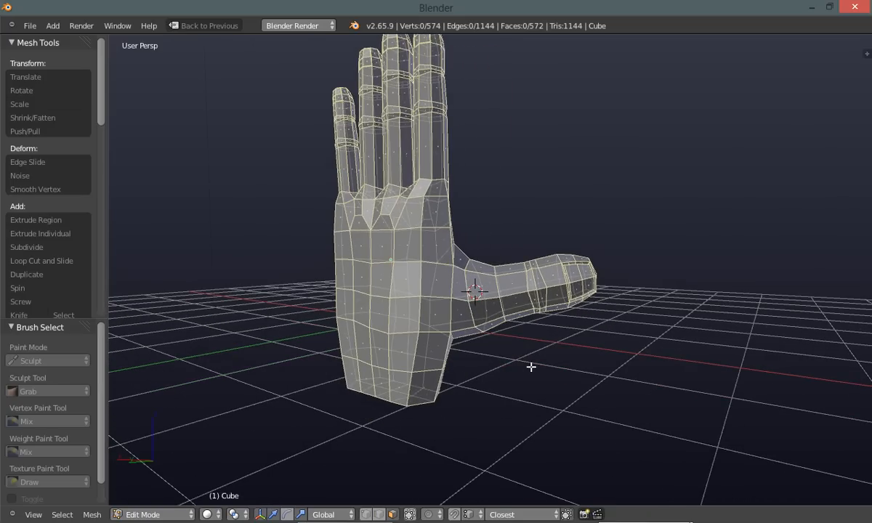
{"action": "mouse_move", "coordinate": [625, 324]}
{"action": "left_mouse_down", "text": "ctrl"}
{"action": "mouse_move", "coordinate": [543, 216]}
{"action": "mouse_move", "coordinate": [503, 228]}
{"action": "mouse_move", "coordinate": [554, 347]}
{"action": "left_mouse_up", "text": "ctrl"}
{"action": "middle_click_drag", "start_coordinate": [554, 346], "coordinate": [471, 407]}
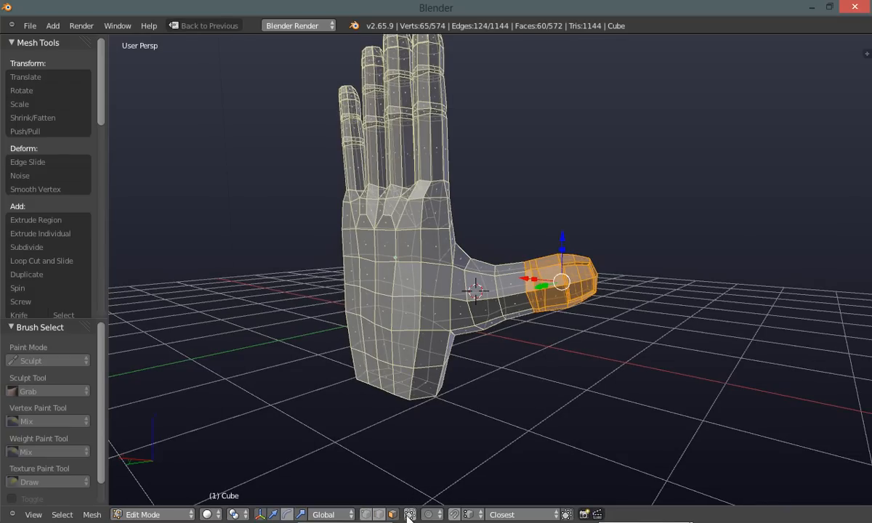
{"action": "mouse_move", "coordinate": [485, 438]}
{"action": "middle_mouse_down"}
{"action": "mouse_move", "coordinate": [459, 444]}
{"action": "mouse_move", "coordinate": [465, 415]}
{"action": "mouse_move", "coordinate": [449, 444]}
{"action": "mouse_move", "coordinate": [481, 431]}
{"action": "middle_mouse_up"}
{"action": "key", "text": "ctrl+KP_Add"}
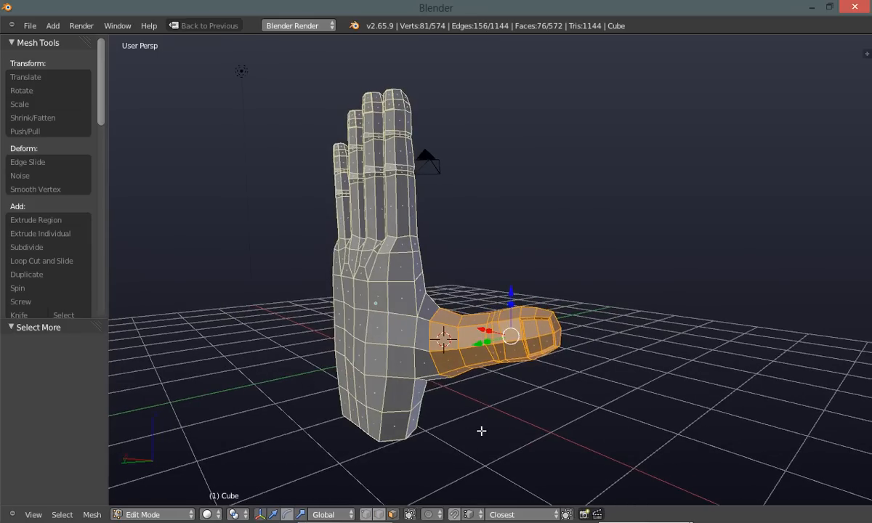
{"action": "key", "text": "s"}
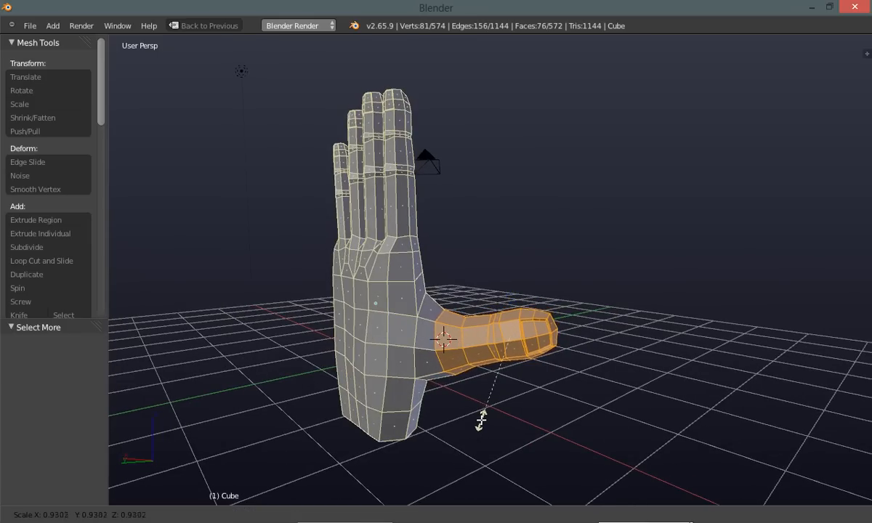
{"action": "left_click", "coordinate": [481, 418]}
Scale the same thumb faces down again to 0.933, shift them toward the palm and clear the selection
{"action": "key", "text": "a"}
{"action": "middle_click_drag", "start_coordinate": [300, 438], "coordinate": [372, 447]}
{"action": "key", "text": "ctrl+z"}
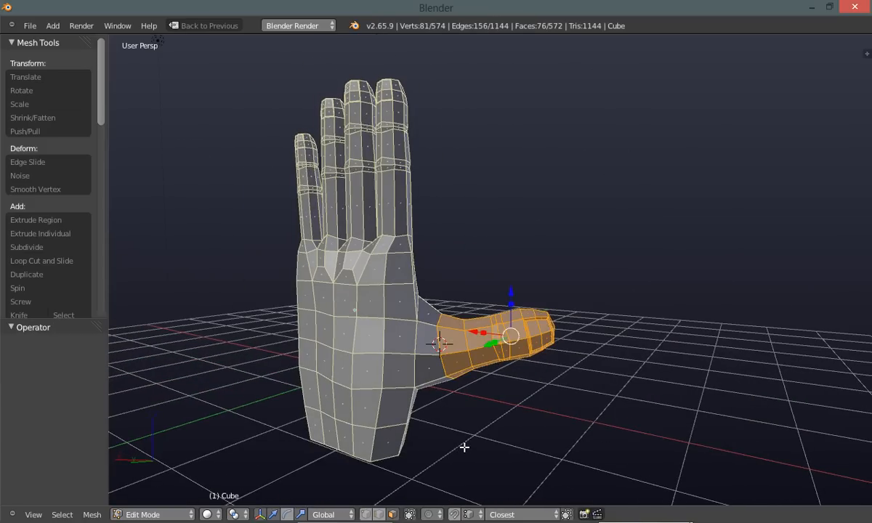
{"action": "key", "text": "s"}
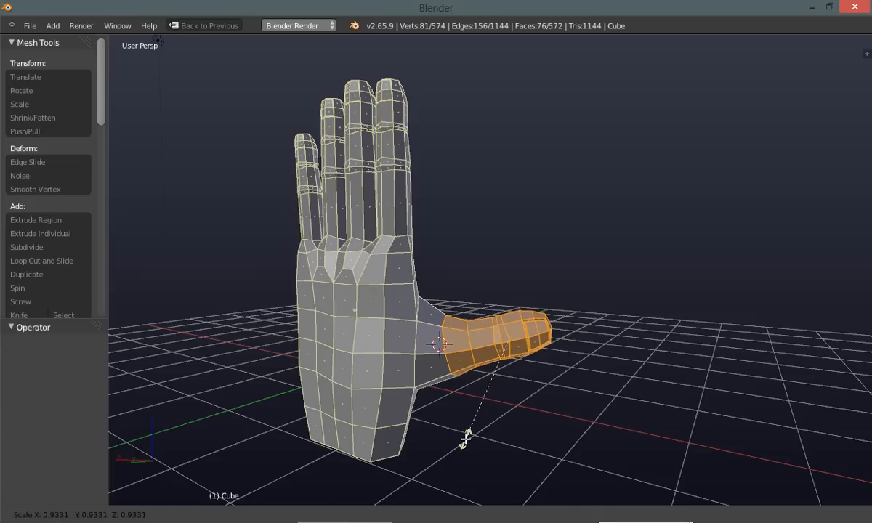
{"action": "left_click", "coordinate": [466, 440]}
{"action": "key", "text": "g"}
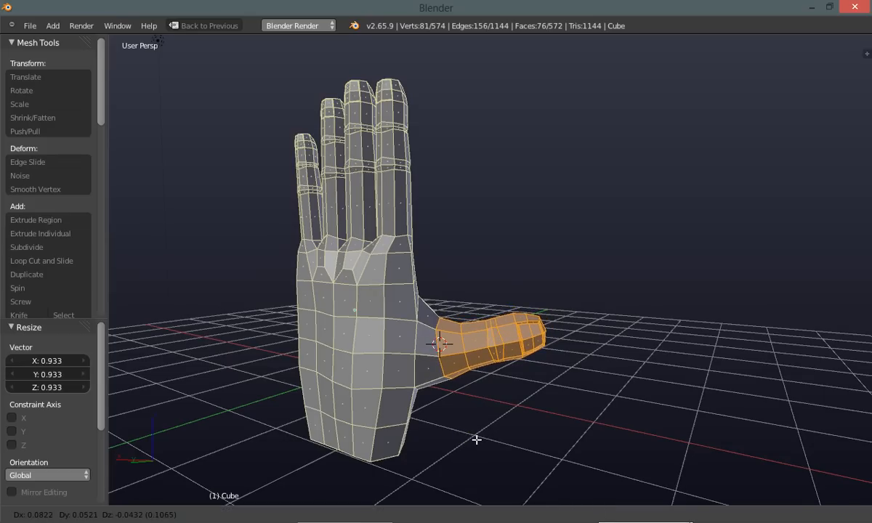
{"action": "left_click", "coordinate": [468, 442]}
{"action": "middle_click_drag", "start_coordinate": [467, 441], "coordinate": [357, 455]}
{"action": "key", "text": "a"}
Switch the mesh to vertex selection mode and dismiss the Enhanced 3D Cursor add-on error
{"action": "middle_click_drag", "start_coordinate": [455, 425], "coordinate": [401, 362]}
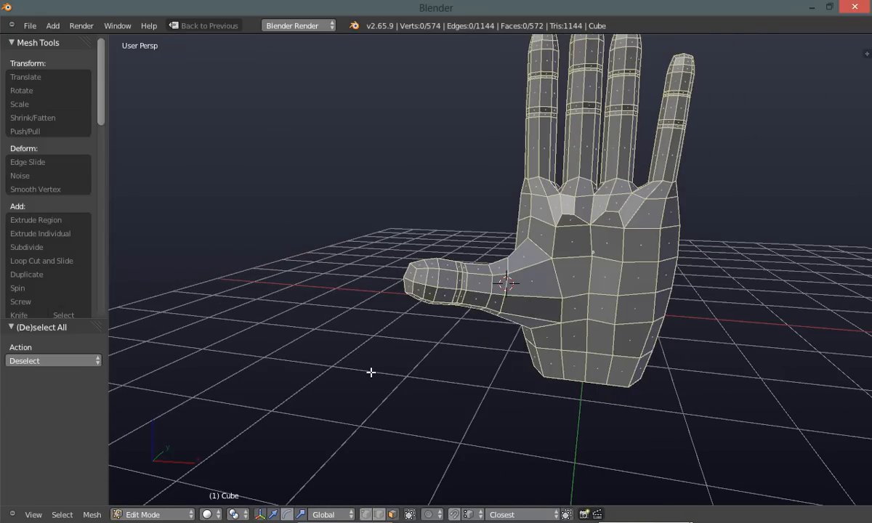
{"action": "left_click", "coordinate": [371, 371], "text": "ctrl"}
{"action": "key", "text": "ctrl+Tab"}
{"action": "left_click", "coordinate": [331, 370]}
{"action": "middle_click_drag", "start_coordinate": [413, 355], "coordinate": [370, 359]}
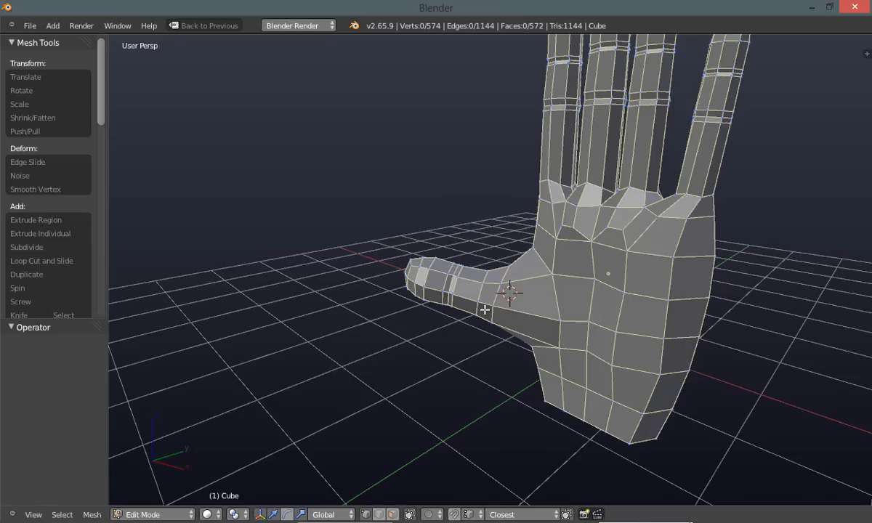
{"action": "scroll", "coordinate": [488, 307], "scroll_direction": "up", "scroll_amount": 4}
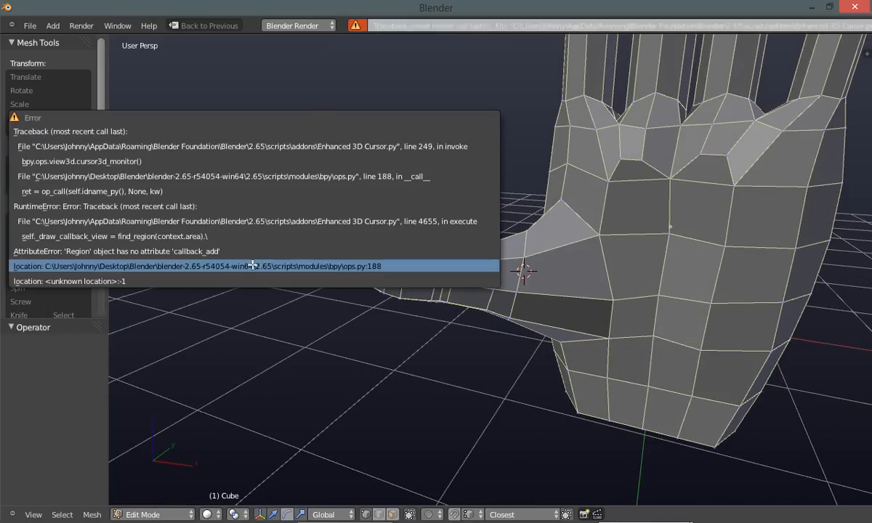
{"action": "key", "text": "a"}
{"action": "left_click", "coordinate": [252, 146]}
Move two neighbouring vertices of the edge loop at the thumb's base toward the palm
{"action": "middle_click_drag", "start_coordinate": [296, 343], "coordinate": [462, 311]}
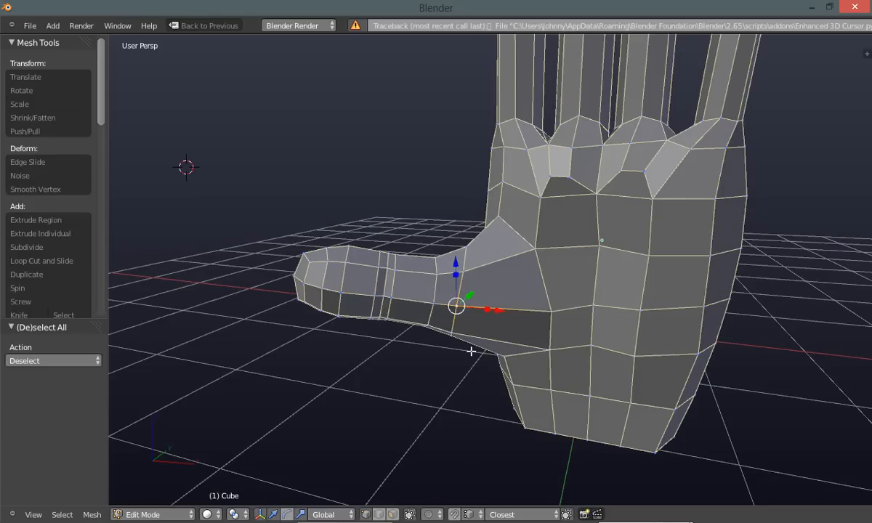
{"action": "key", "text": "g"}
{"action": "left_click", "coordinate": [494, 349]}
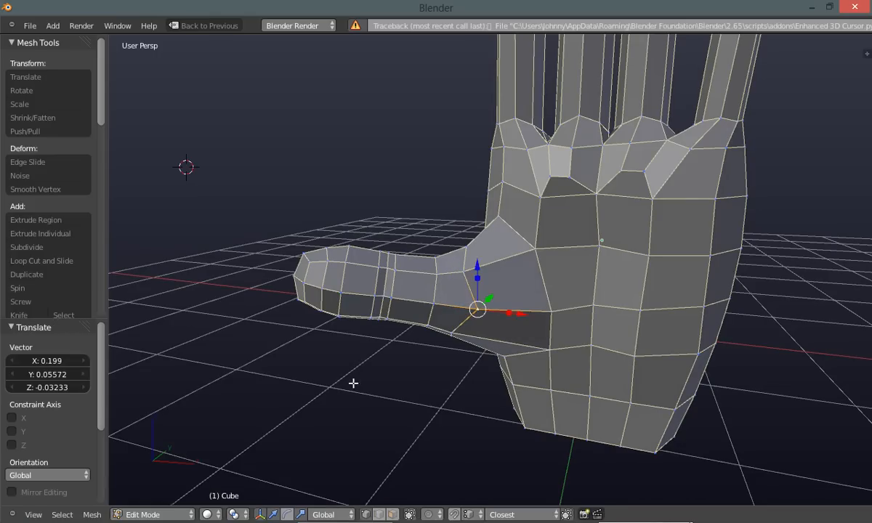
{"action": "key", "text": "g"}
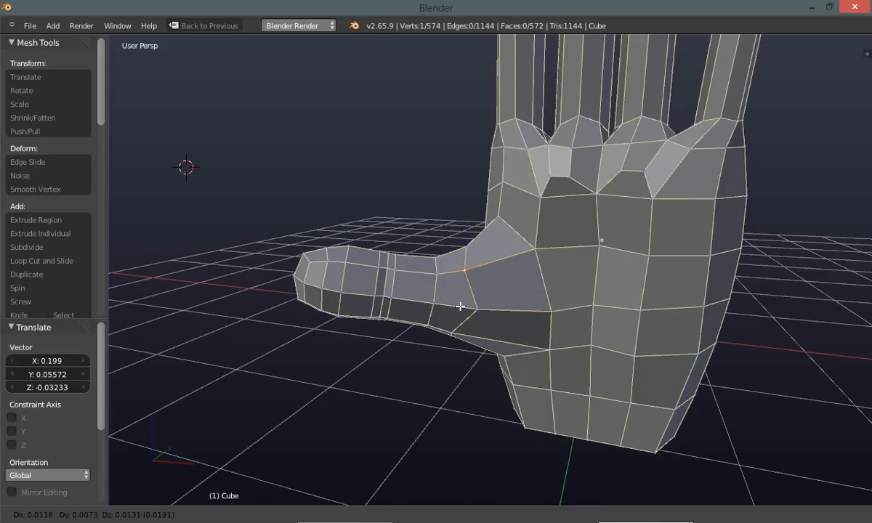
{"action": "left_click", "coordinate": [469, 304]}
{"action": "key", "text": "a"}
Pull two vertices on the underside of the thumb's base toward the palm to continue the loop
{"action": "middle_click_drag", "start_coordinate": [348, 398], "coordinate": [425, 339]}
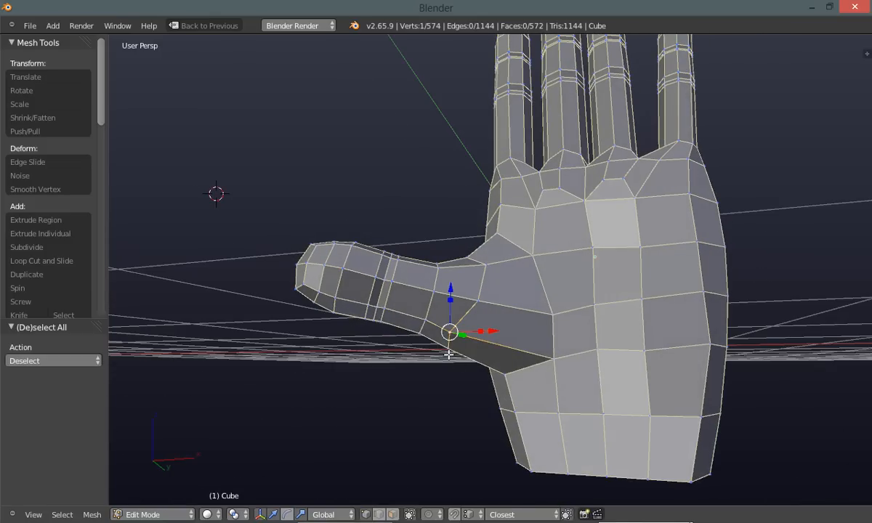
{"action": "key", "text": "g"}
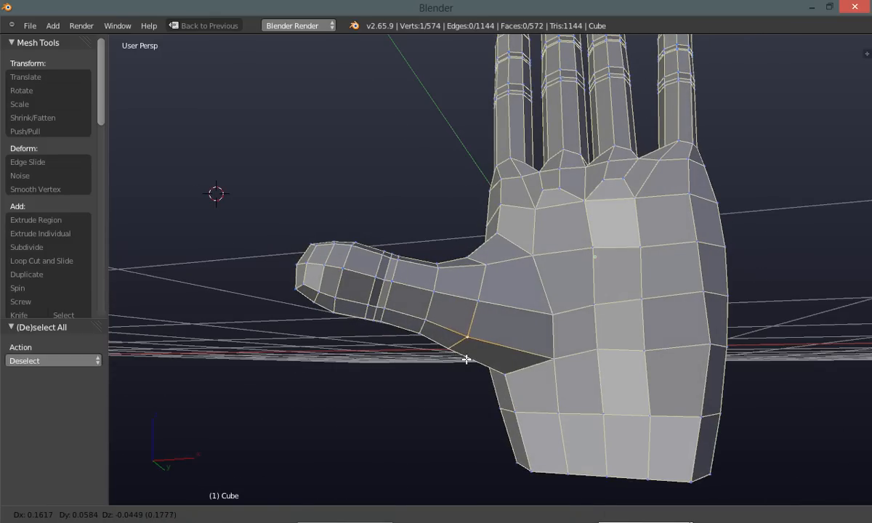
{"action": "left_click", "coordinate": [465, 359]}
{"action": "key", "text": "a"}
{"action": "middle_click_drag", "start_coordinate": [349, 391], "coordinate": [425, 345]}
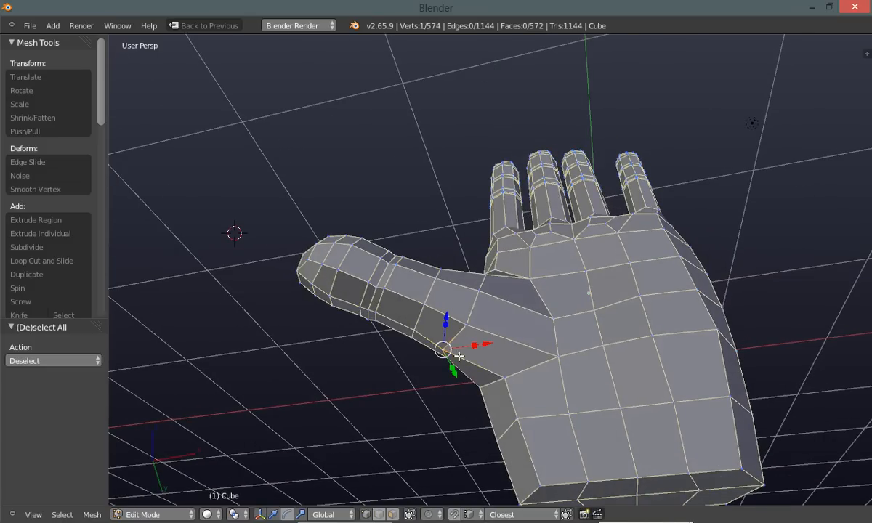
{"action": "key", "text": "g"}
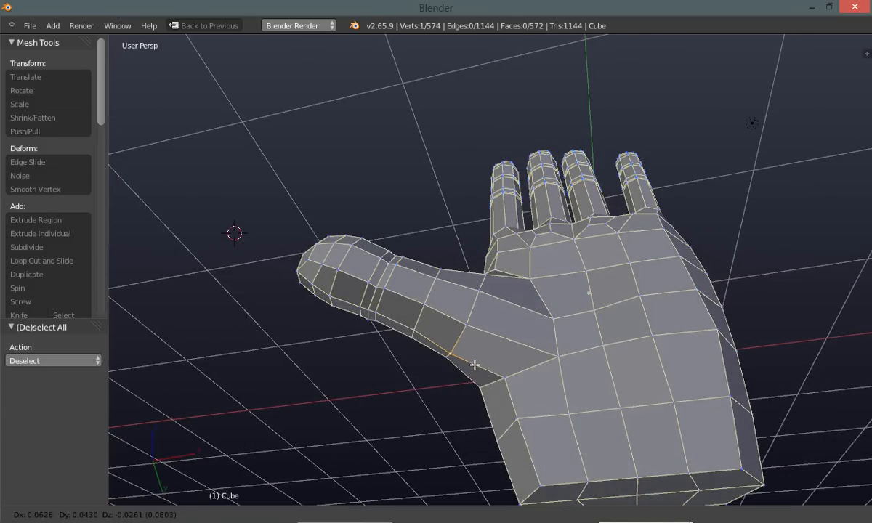
{"action": "left_click", "coordinate": [477, 365]}
{"action": "key", "text": "a"}
Nudge three more vertices around the thumb's base one by one to even out the loop where it joins the palm
{"action": "middle_click_drag", "start_coordinate": [296, 391], "coordinate": [335, 406]}
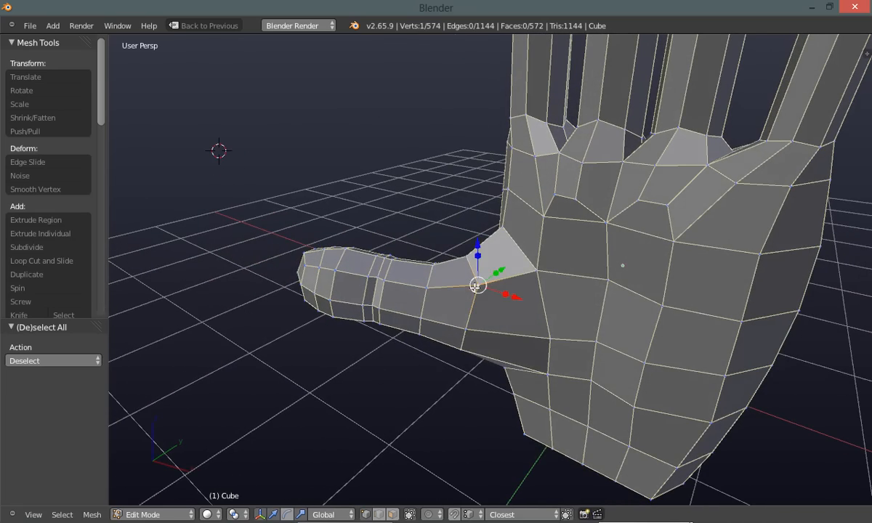
{"action": "key", "text": "g"}
{"action": "left_click", "coordinate": [465, 288]}
{"action": "key", "text": "a"}
{"action": "middle_click_drag", "start_coordinate": [312, 368], "coordinate": [404, 411]}
{"action": "middle_click_drag", "start_coordinate": [478, 348], "coordinate": [471, 357]}
{"action": "key", "text": "g"}
{"action": "left_click", "coordinate": [470, 361]}
{"action": "key", "text": "a"}
{"action": "middle_click_drag", "start_coordinate": [384, 352], "coordinate": [504, 335]}
{"action": "key", "text": "g"}
{"action": "left_click", "coordinate": [475, 345]}
{"action": "key", "text": "a"}
Hide the 3D transform manipulator
{"action": "middle_click_drag", "start_coordinate": [526, 350], "coordinate": [485, 400]}
{"action": "scroll", "coordinate": [491, 359], "scroll_direction": "down", "scroll_amount": 5}
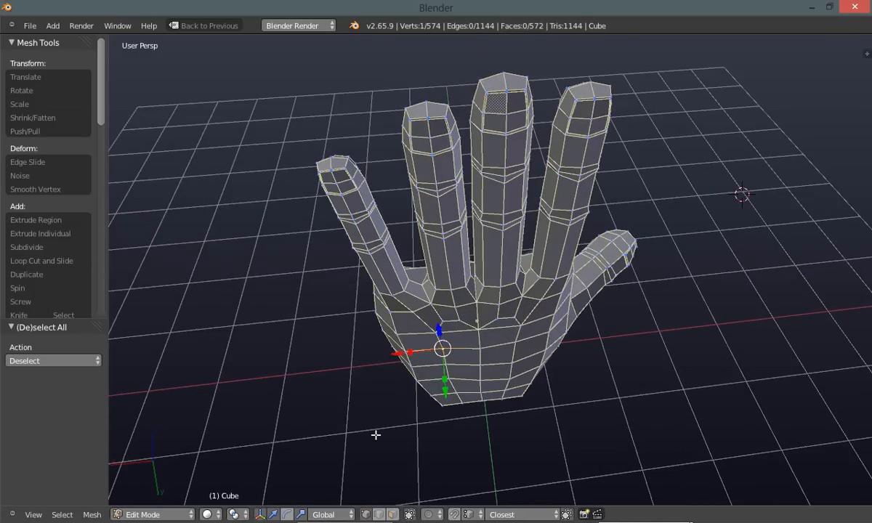
{"action": "key", "text": "ctrl+space"}
{"action": "left_click", "coordinate": [351, 444]}
Nudge the vertices running down the hand below the little finger to even out their spacing
{"action": "middle_click_drag", "start_coordinate": [351, 444], "coordinate": [318, 352]}
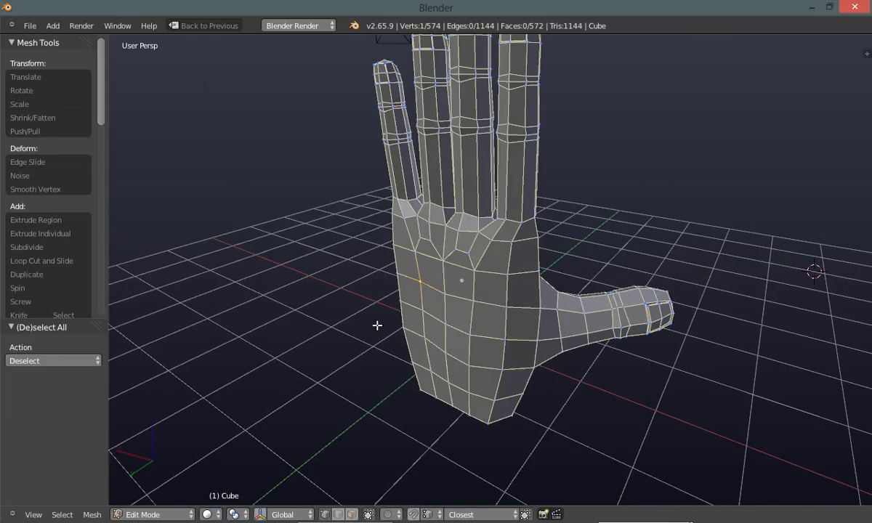
{"action": "middle_click_drag", "start_coordinate": [377, 326], "coordinate": [372, 320]}
{"action": "key", "text": "g"}
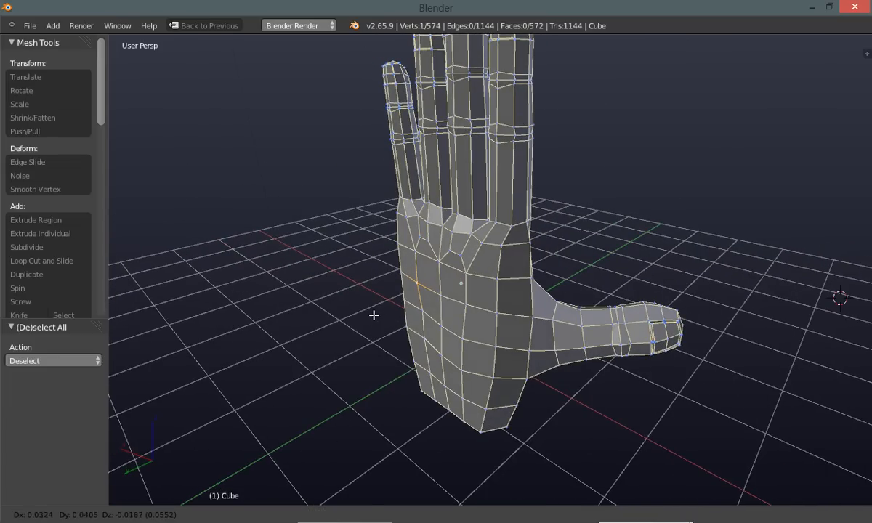
{"action": "left_click", "coordinate": [374, 315]}
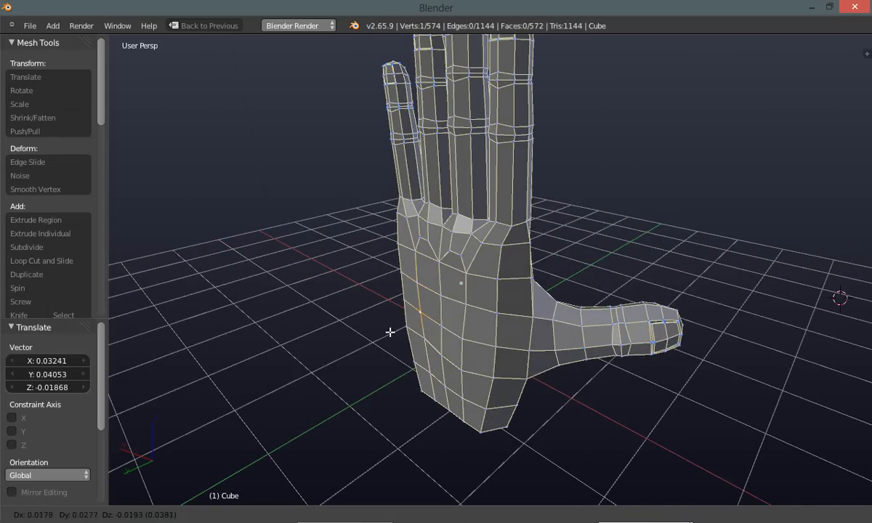
{"action": "key", "text": "a"}
{"action": "key", "text": "g"}
{"action": "left_click", "coordinate": [383, 358]}
{"action": "key", "text": "a"}
{"action": "key", "text": "ctrl+z"}
{"action": "key", "text": "a"}
Shift two vertices below the little finger on the opposite face of the hand slightly toward its outer edge
{"action": "middle_click_drag", "start_coordinate": [283, 346], "coordinate": [509, 281]}
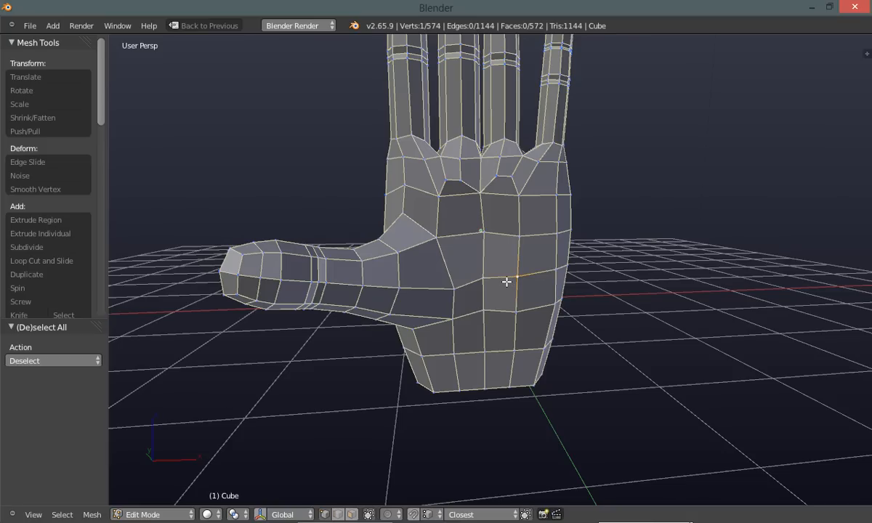
{"action": "key", "text": "g"}
{"action": "left_click", "coordinate": [512, 282]}
{"action": "right_click", "coordinate": [526, 241]}
{"action": "key", "text": "g"}
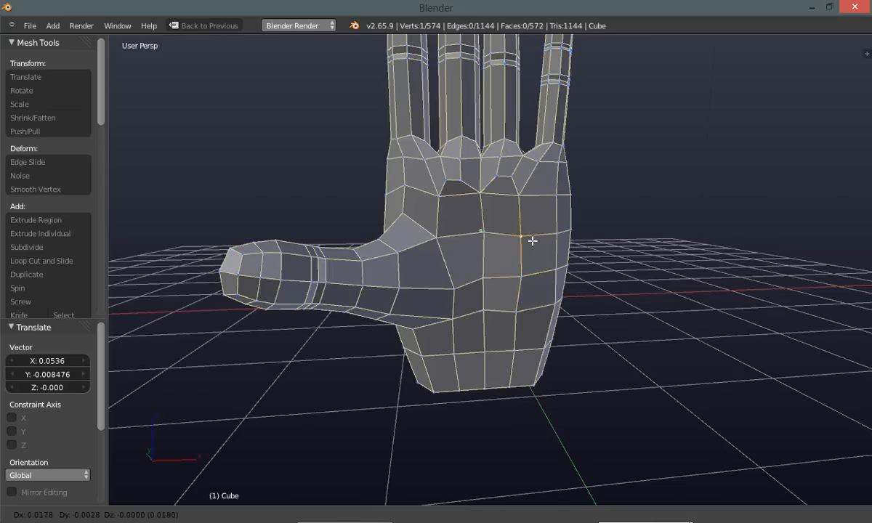
{"action": "left_click", "coordinate": [534, 241]}
{"action": "key", "text": "a"}
Select the three inner vertices of the wrist's end cap and delete them to open the wrist
{"action": "middle_click_drag", "start_coordinate": [306, 375], "coordinate": [466, 315]}
{"action": "scroll", "coordinate": [398, 278], "scroll_direction": "up", "scroll_amount": 2}
{"action": "middle_click_drag", "start_coordinate": [461, 392], "coordinate": [466, 298], "text": "shift"}
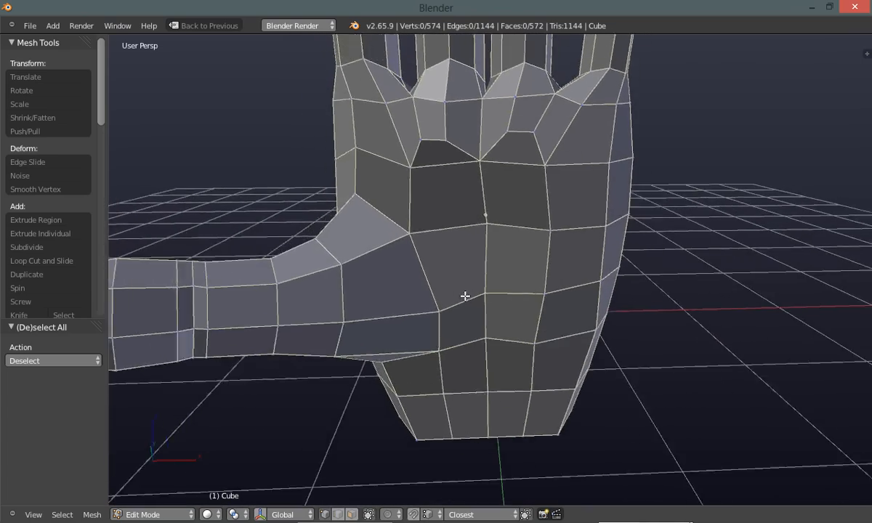
{"action": "scroll", "coordinate": [460, 308], "scroll_direction": "down", "scroll_amount": 2}
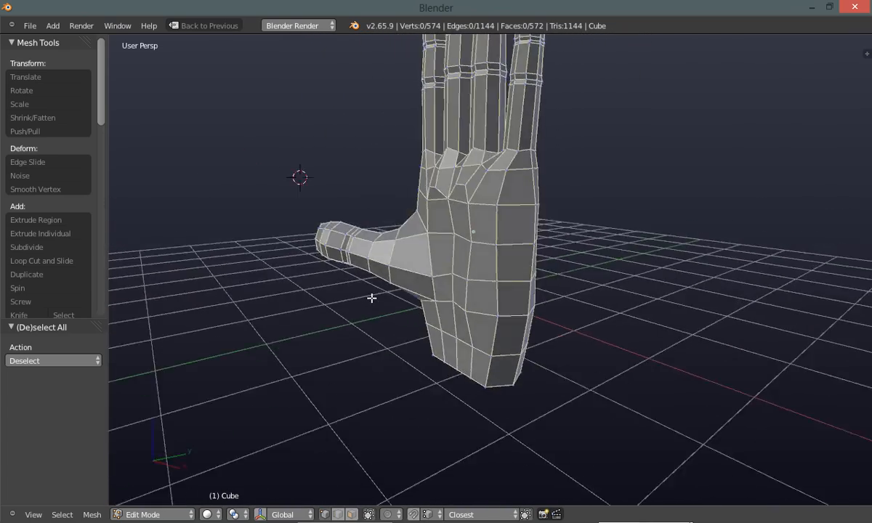
{"action": "middle_click_drag", "start_coordinate": [389, 272], "coordinate": [458, 263]}
{"action": "middle_click_drag", "start_coordinate": [433, 232], "coordinate": [450, 263]}
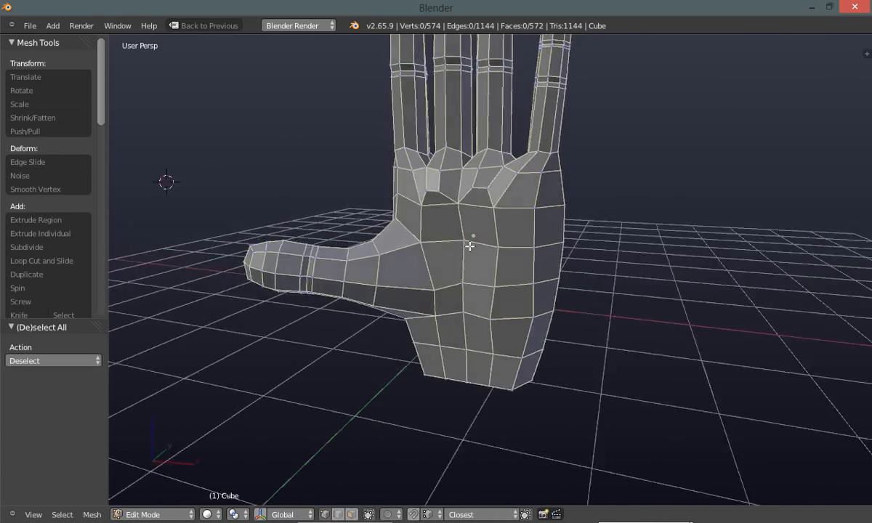
{"action": "middle_click_drag", "start_coordinate": [473, 188], "coordinate": [375, 331]}
{"action": "scroll", "coordinate": [364, 324], "scroll_direction": "up", "scroll_amount": 3}
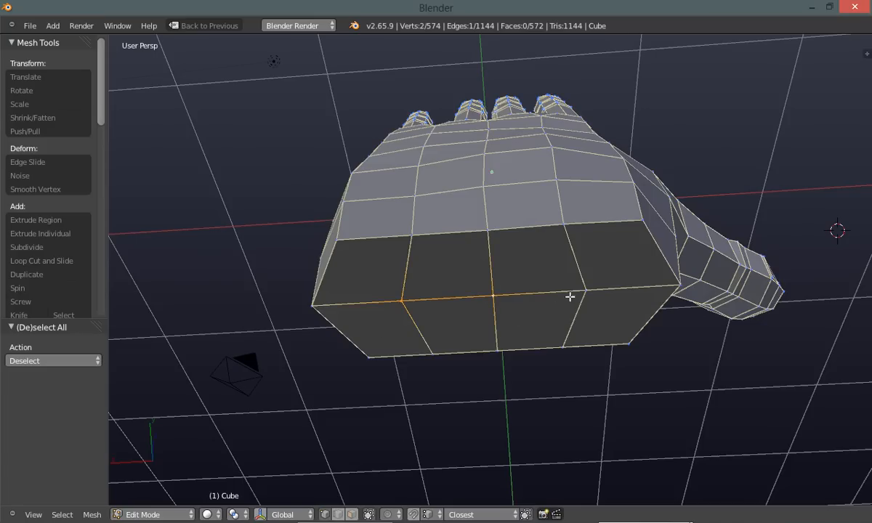
{"action": "middle_click_drag", "start_coordinate": [579, 292], "coordinate": [493, 356]}
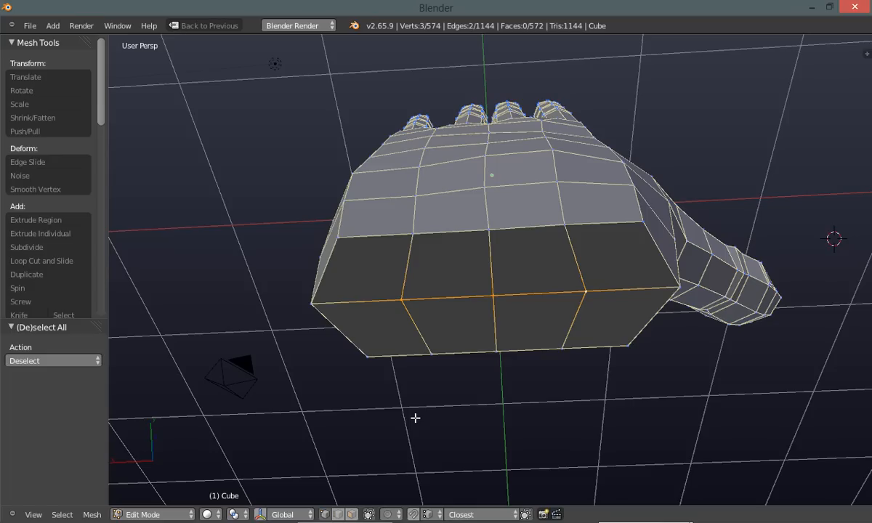
{"action": "key", "text": "x"}
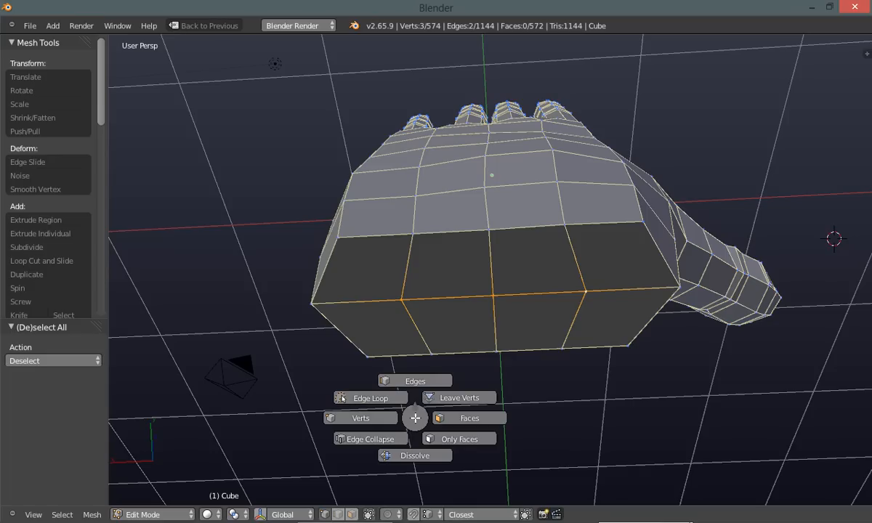
{"action": "left_click", "coordinate": [374, 417]}
{"action": "middle_click_drag", "start_coordinate": [401, 407], "coordinate": [401, 418]}
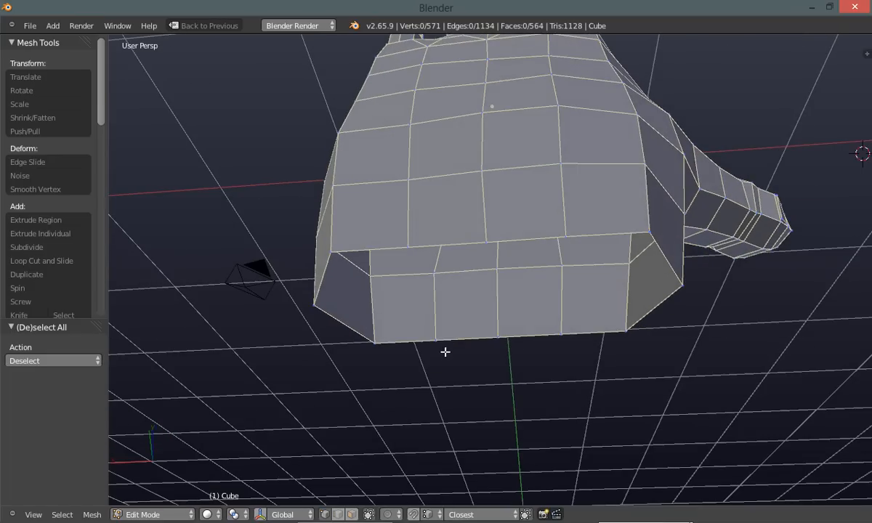
Select the open edge loop of the wrist to check its vertex count, and clear the selection
{"action": "scroll", "coordinate": [446, 349], "scroll_direction": "down", "scroll_amount": 5}
{"action": "middle_click_drag", "start_coordinate": [444, 358], "coordinate": [401, 435]}
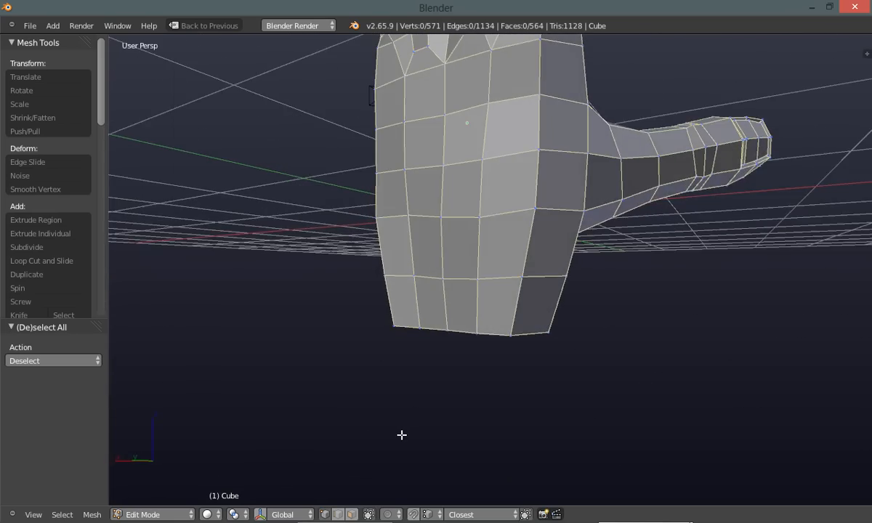
{"action": "mouse_move", "coordinate": [422, 378]}
{"action": "middle_mouse_down"}
{"action": "mouse_move", "coordinate": [422, 403]}
{"action": "mouse_move", "coordinate": [364, 412]}
{"action": "mouse_move", "coordinate": [341, 407]}
{"action": "mouse_move", "coordinate": [582, 399]}
{"action": "mouse_move", "coordinate": [471, 356]}
{"action": "mouse_move", "coordinate": [381, 345]}
{"action": "mouse_move", "coordinate": [404, 367]}
{"action": "mouse_move", "coordinate": [412, 364]}
{"action": "mouse_move", "coordinate": [411, 345]}
{"action": "mouse_move", "coordinate": [407, 378]}
{"action": "middle_mouse_up"}
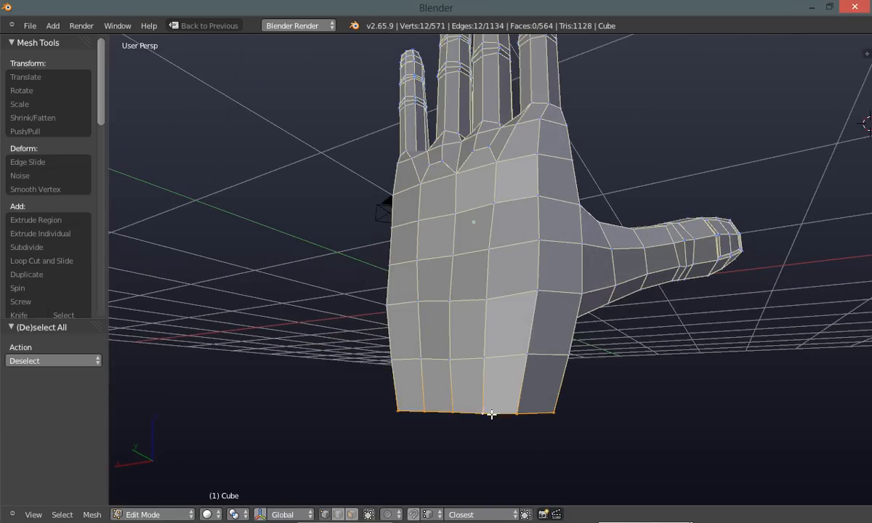
{"action": "middle_click_drag", "start_coordinate": [354, 337], "coordinate": [357, 313]}
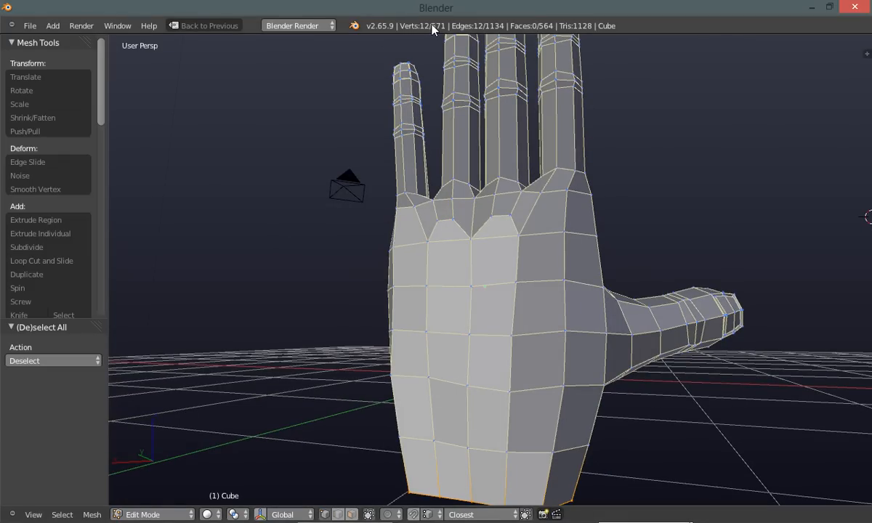
{"action": "key", "text": "a"}
{"action": "middle_click_drag", "start_coordinate": [263, 255], "coordinate": [301, 220]}
{"action": "middle_click_drag", "start_coordinate": [321, 316], "coordinate": [317, 306]}
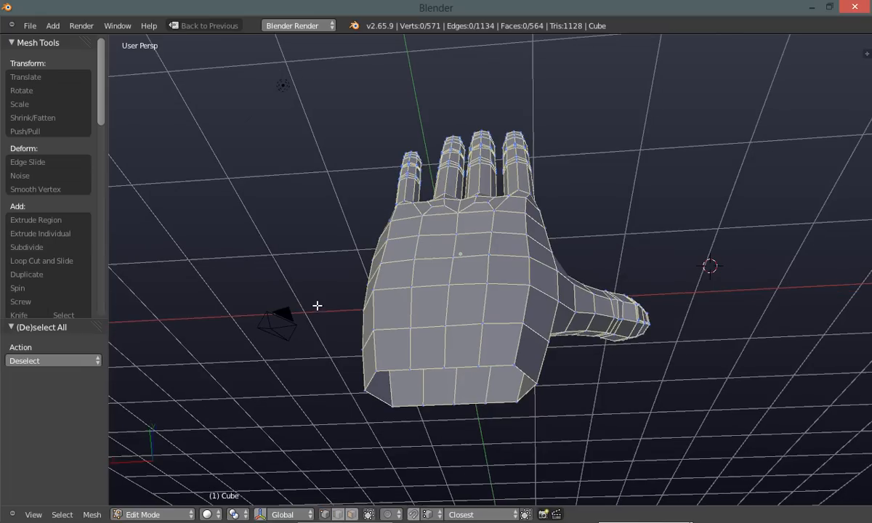
{"action": "middle_click_drag", "start_coordinate": [346, 357], "coordinate": [433, 364]}
{"action": "right_click", "coordinate": [460, 381], "text": "alt"}
{"action": "key", "text": "a"}
{"action": "middle_click_drag", "start_coordinate": [306, 369], "coordinate": [398, 391]}
{"action": "right_click", "coordinate": [410, 367]}
{"action": "right_click", "coordinate": [448, 365], "text": "shift"}
{"action": "right_click", "coordinate": [487, 365], "text": "shift"}
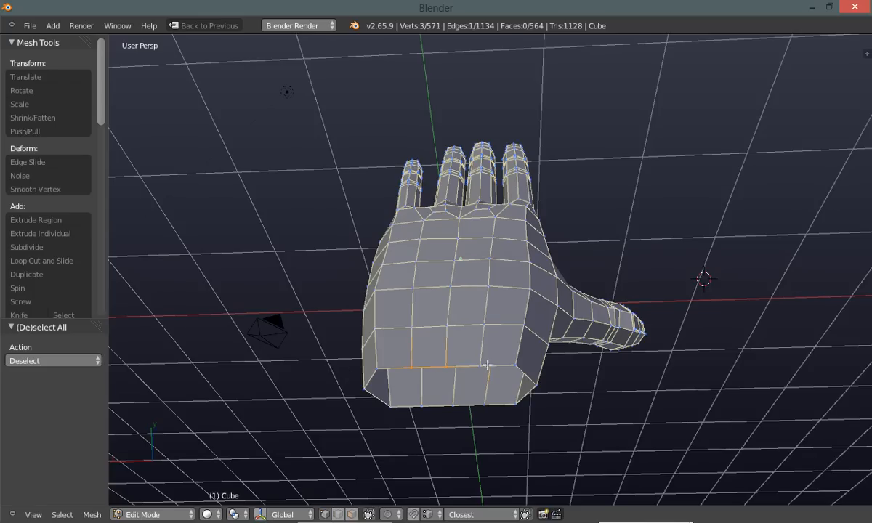
{"action": "key", "text": "a"}
Merge the three middle vertices along the nearer edge of the open wrist rim at their center
{"action": "scroll", "coordinate": [436, 367], "scroll_direction": "up", "scroll_amount": 2}
{"action": "right_click", "coordinate": [458, 362], "text": "shift"}
{"action": "right_click", "coordinate": [546, 356], "text": "shift"}
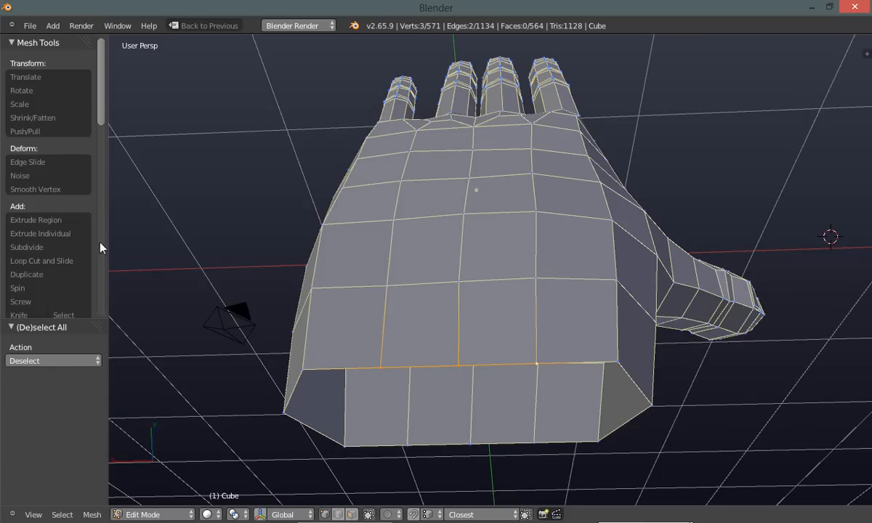
{"action": "mouse_move", "coordinate": [101, 115]}
{"action": "left_mouse_down"}
{"action": "mouse_move", "coordinate": [87, 133]}
{"action": "mouse_move", "coordinate": [96, 181]}
{"action": "mouse_move", "coordinate": [86, 100]}
{"action": "mouse_move", "coordinate": [93, 141]}
{"action": "left_mouse_up"}
{"action": "scroll", "coordinate": [88, 141], "scroll_direction": "down", "scroll_amount": 4}
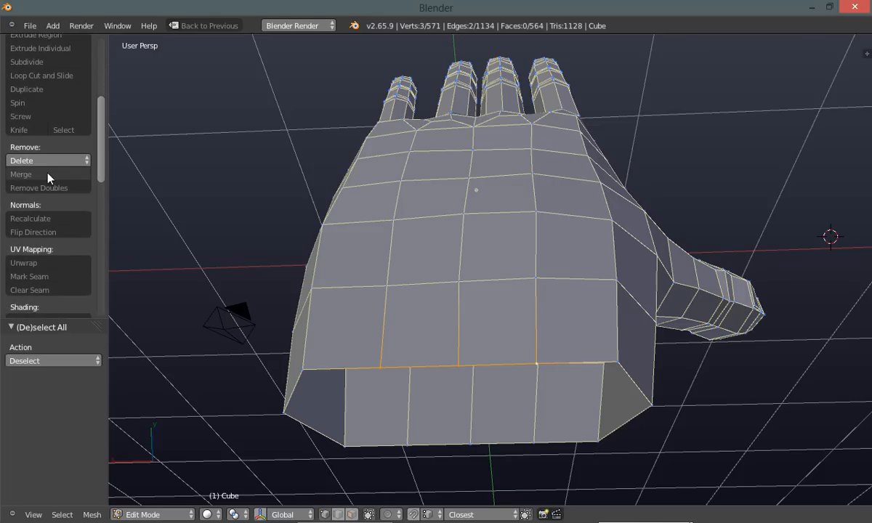
{"action": "left_click", "coordinate": [48, 174]}
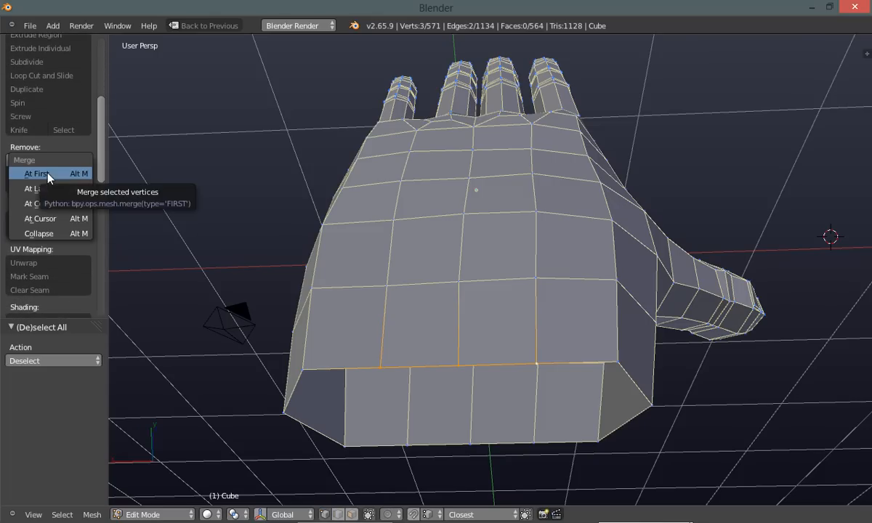
{"action": "left_click", "coordinate": [54, 204]}
{"action": "key", "text": "a"}
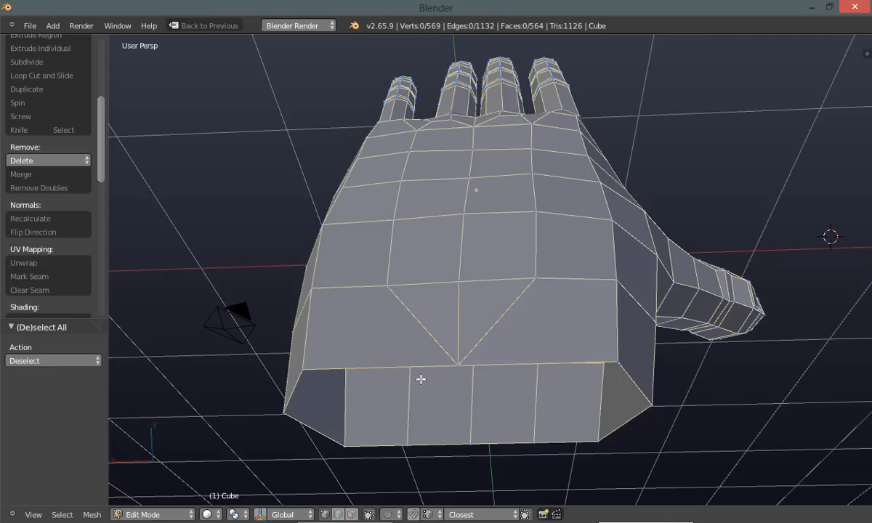
Merge the three middle vertices along the opposite edge of the wrist rim at their center
{"action": "middle_click_drag", "start_coordinate": [381, 406], "coordinate": [384, 401]}
{"action": "left_click", "coordinate": [405, 446]}
{"action": "left_click", "coordinate": [468, 446], "text": "shift"}
{"action": "left_click", "coordinate": [531, 446], "text": "shift"}
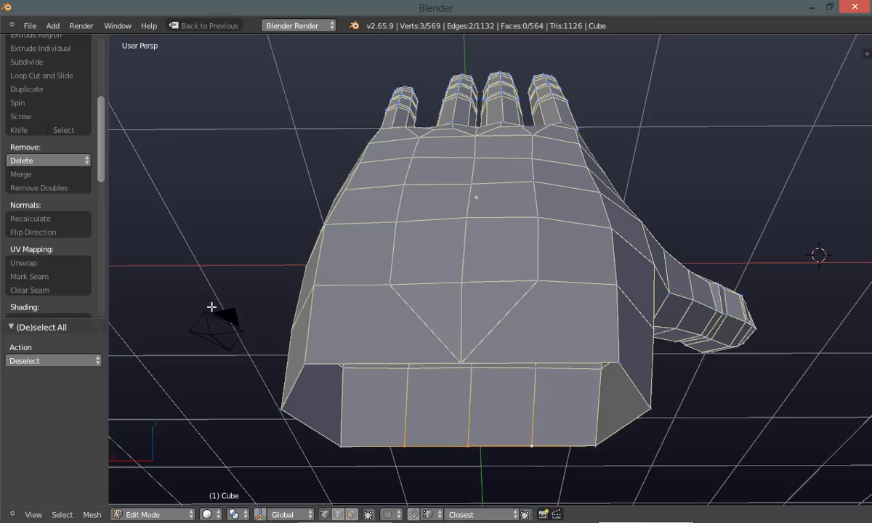
{"action": "left_click", "coordinate": [44, 180]}
{"action": "left_click", "coordinate": [44, 180]}
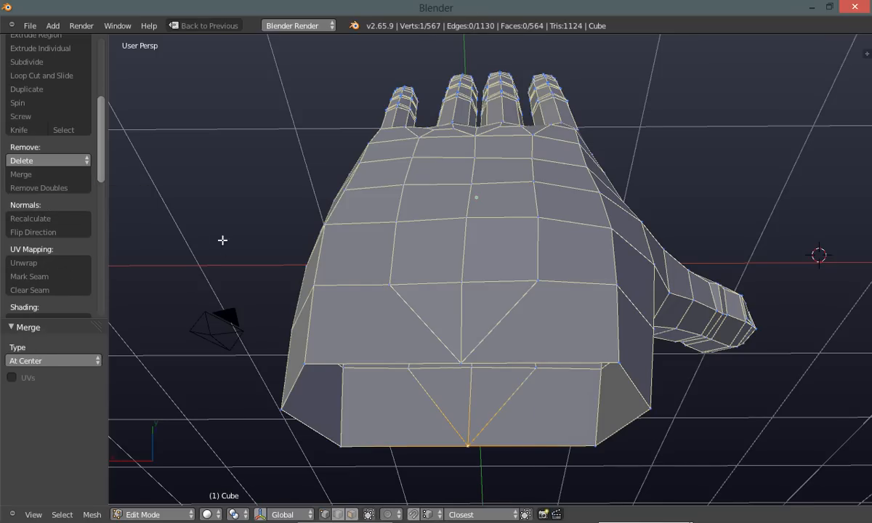
{"action": "middle_click_drag", "start_coordinate": [292, 292], "coordinate": [337, 329]}
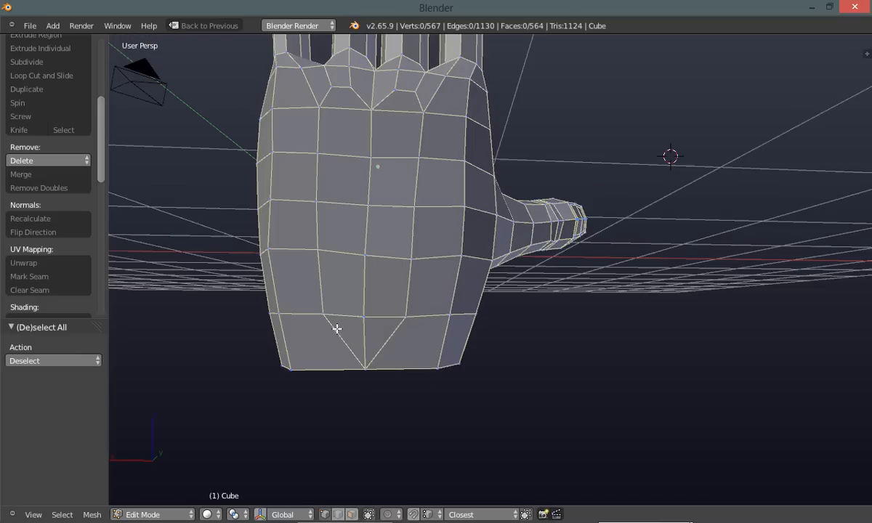
Join the two triangles above the merged wrist vertex into a single face
{"action": "mouse_move", "coordinate": [435, 330]}
{"action": "middle_mouse_down"}
{"action": "mouse_move", "coordinate": [214, 340]}
{"action": "mouse_move", "coordinate": [390, 331]}
{"action": "mouse_move", "coordinate": [267, 342]}
{"action": "mouse_move", "coordinate": [494, 341]}
{"action": "mouse_move", "coordinate": [401, 330]}
{"action": "mouse_move", "coordinate": [422, 325]}
{"action": "middle_mouse_up"}
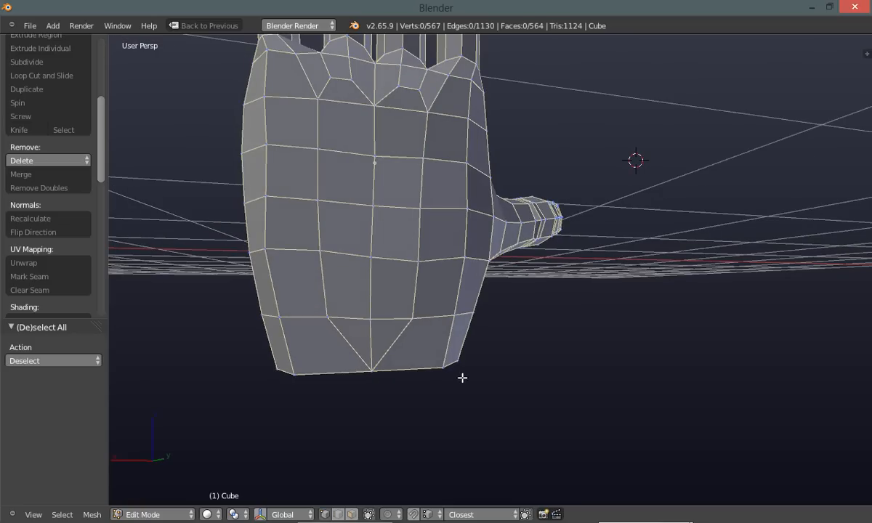
{"action": "key", "text": "ctrl+Tab"}
{"action": "left_click", "coordinate": [409, 431]}
{"action": "middle_click_drag", "start_coordinate": [368, 420], "coordinate": [313, 391]}
{"action": "right_click", "coordinate": [349, 339]}
{"action": "right_click", "coordinate": [379, 341], "text": "shift"}
{"action": "scroll", "coordinate": [313, 392], "scroll_direction": "up", "scroll_amount": 5}
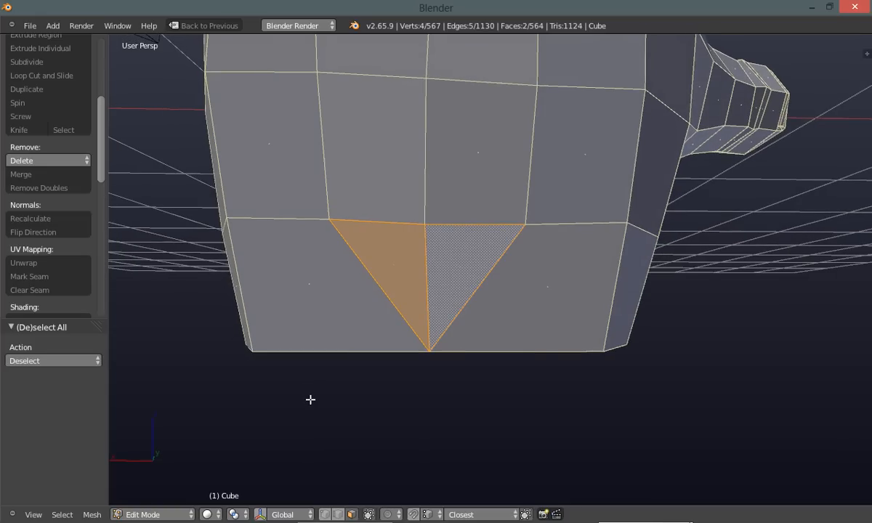
{"action": "key", "text": "f"}
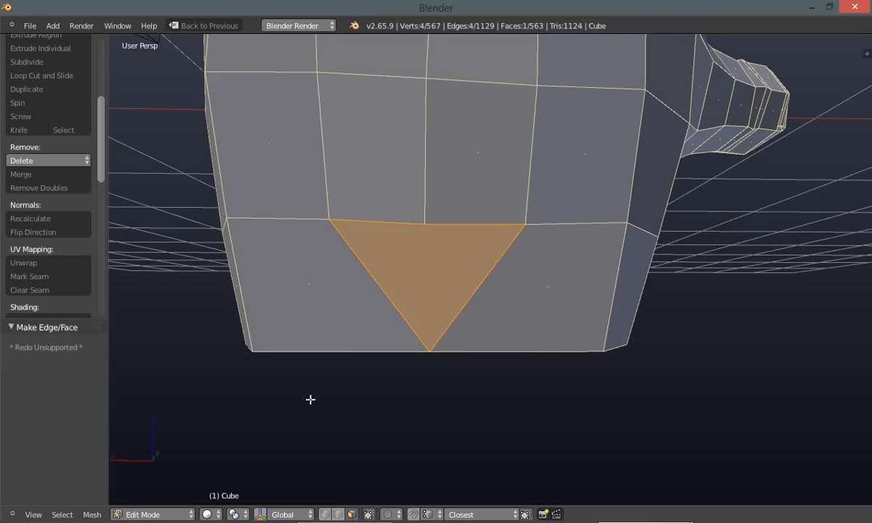
{"action": "key", "text": "a"}
{"action": "mouse_move", "coordinate": [335, 383]}
{"action": "middle_mouse_down"}
{"action": "mouse_move", "coordinate": [312, 388]}
{"action": "mouse_move", "coordinate": [321, 371]}
{"action": "mouse_move", "coordinate": [338, 388]}
{"action": "middle_mouse_up"}
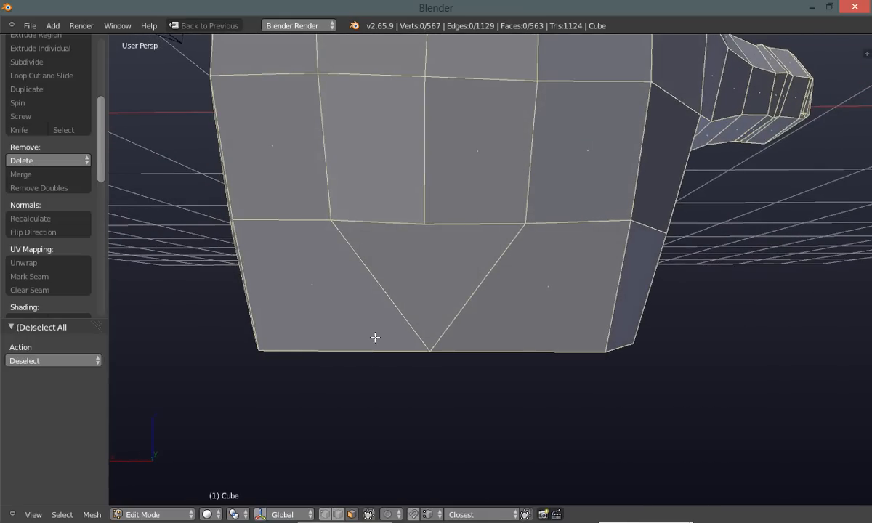
Move the middle vertex on top of the joined wrist face upward and recentre it between its neighbours
{"action": "scroll", "coordinate": [372, 340], "scroll_direction": "down", "scroll_amount": 4}
{"action": "middle_click_drag", "start_coordinate": [372, 341], "coordinate": [357, 314]}
{"action": "key", "text": "ctrl+Tab"}
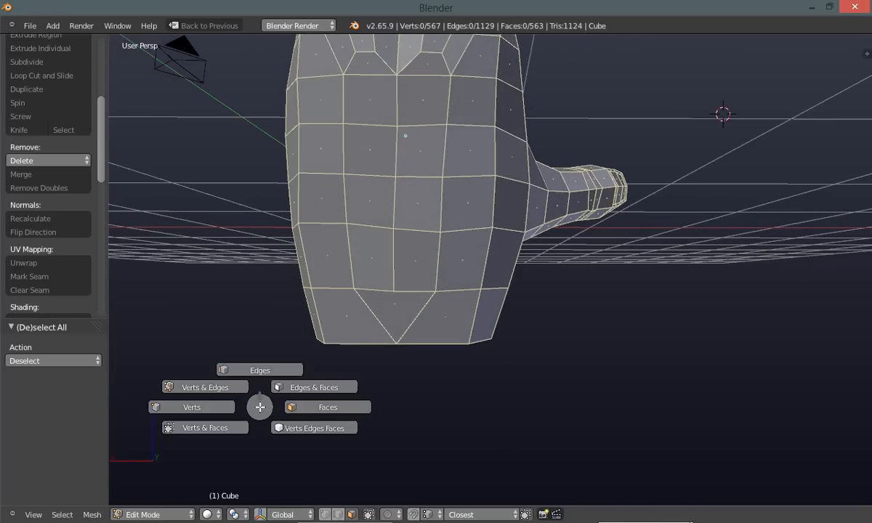
{"action": "left_click", "coordinate": [220, 406]}
{"action": "right_click", "coordinate": [394, 293]}
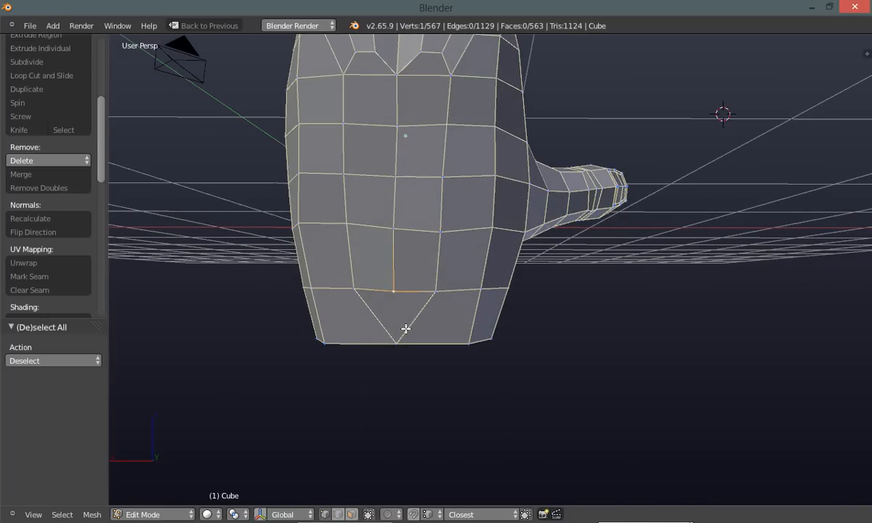
{"action": "key", "text": "g"}
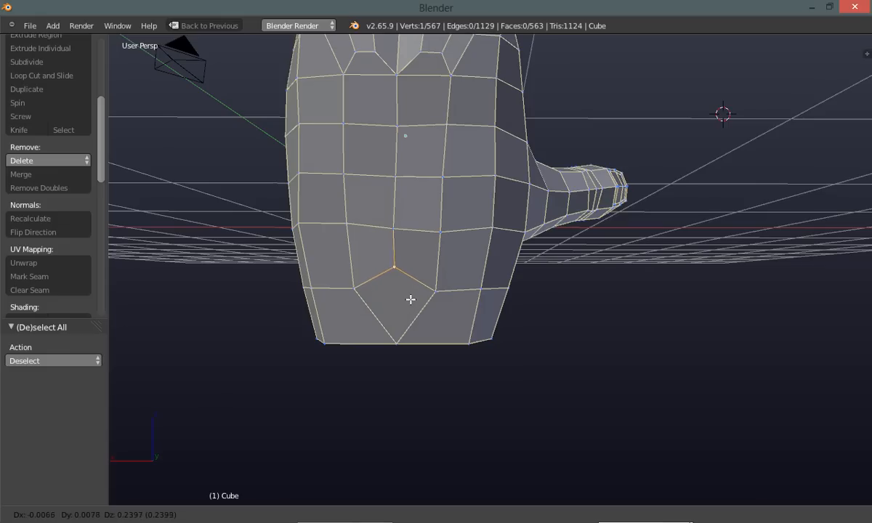
{"action": "left_click", "coordinate": [413, 296]}
{"action": "key", "text": "a"}
{"action": "middle_click_drag", "start_coordinate": [311, 393], "coordinate": [335, 381]}
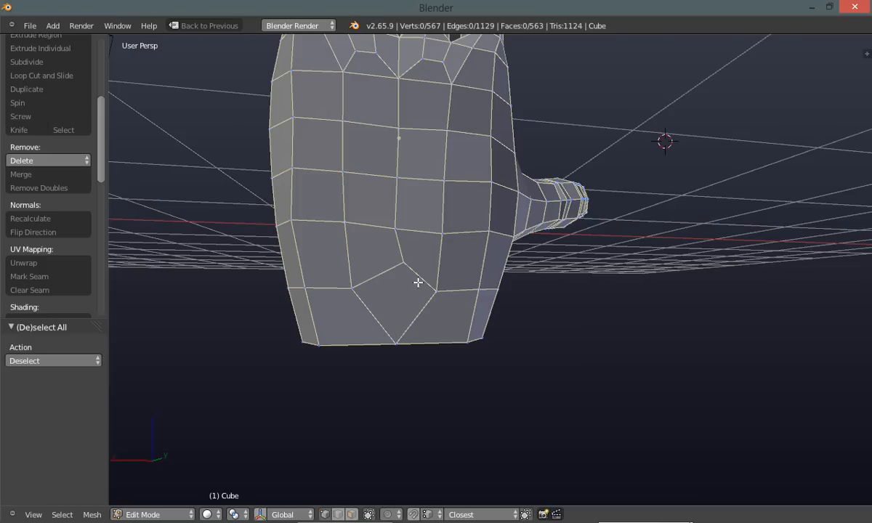
{"action": "key", "text": "g"}
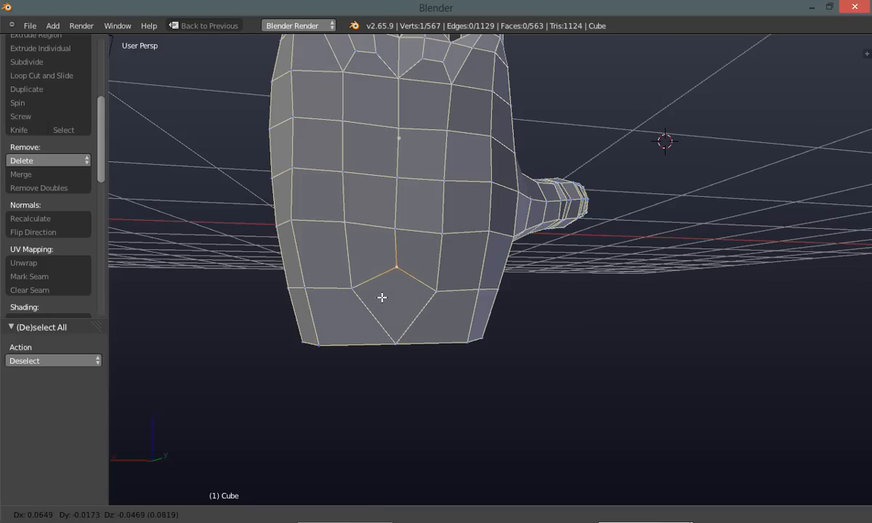
{"action": "left_click", "coordinate": [372, 305]}
{"action": "key", "text": "a"}
Undo the vertex moves and the joining of the two wrist triangles, and clear the selection
{"action": "middle_click_drag", "start_coordinate": [248, 401], "coordinate": [270, 394]}
{"action": "key", "text": "ctrl+z"}
{"action": "key", "text": "ctrl+z"}
{"action": "key", "text": "ctrl+z"}
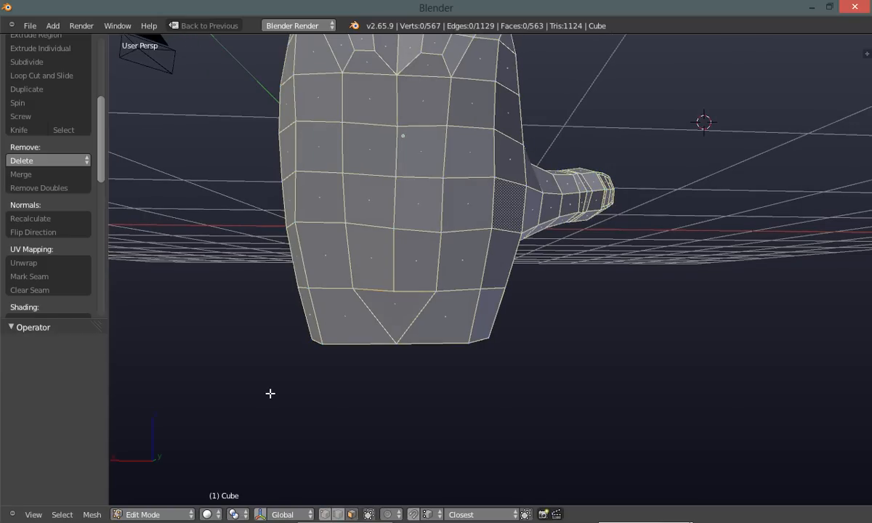
{"action": "key", "text": "ctrl+z"}
{"action": "key", "text": "ctrl+z"}
{"action": "key", "text": "a"}
{"action": "middle_click_drag", "start_coordinate": [299, 384], "coordinate": [291, 360]}
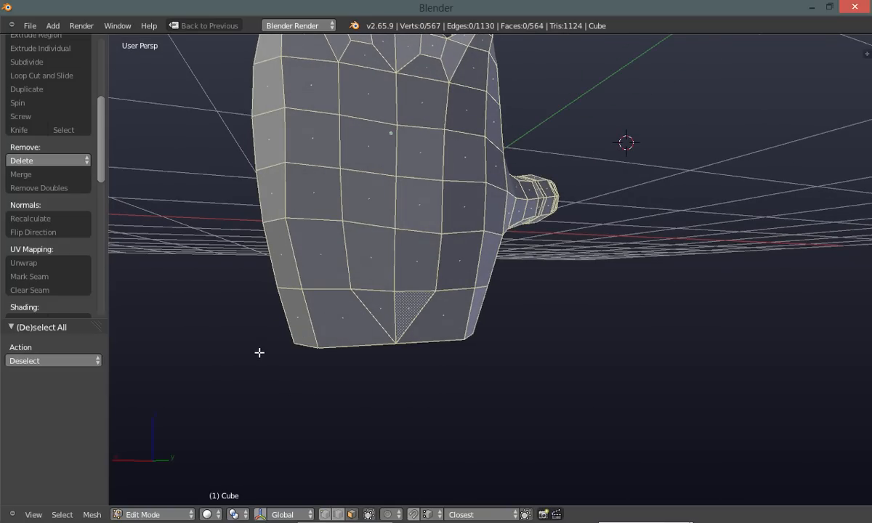
Knife a midpoint cut around the little-finger side of the wrist, linking the diagonal edges on both faces of the hand
{"action": "middle_click_drag", "start_coordinate": [257, 378], "coordinate": [265, 384]}
{"action": "key", "text": "k"}
{"action": "left_click", "coordinate": [374, 309]}
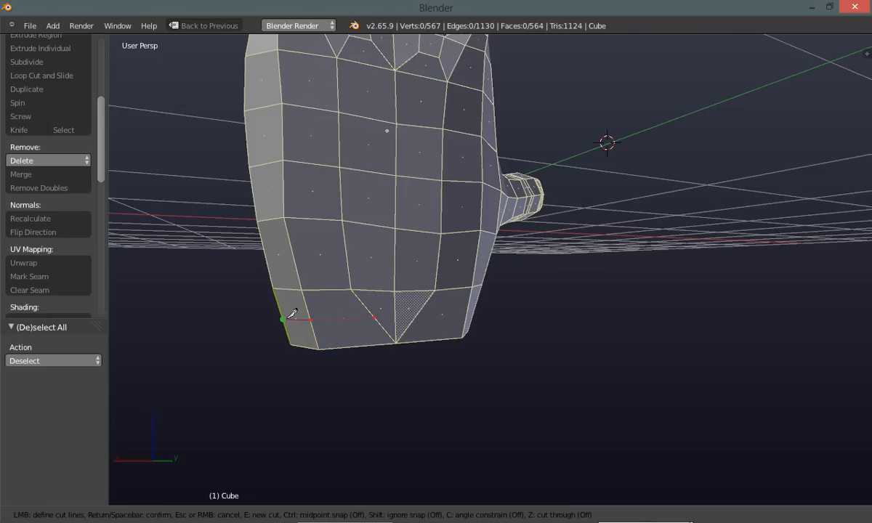
{"action": "middle_click_drag", "start_coordinate": [250, 342], "coordinate": [377, 329]}
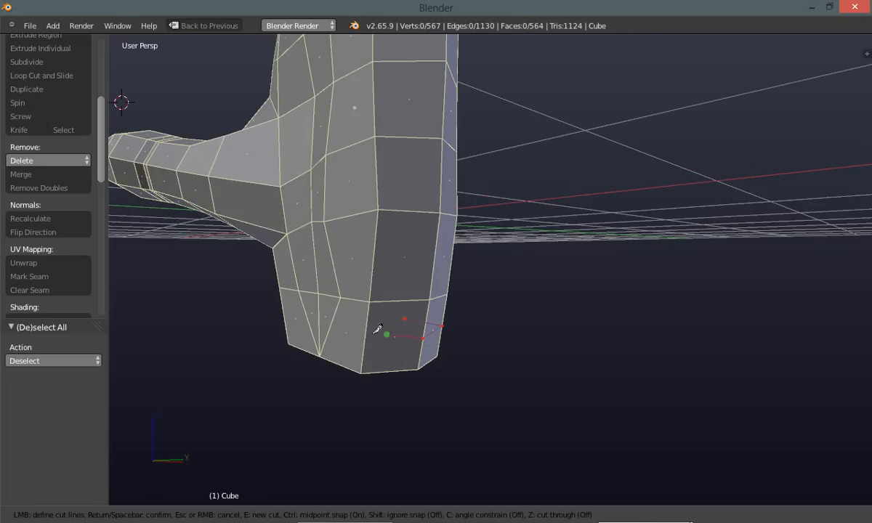
{"action": "left_click", "coordinate": [332, 321]}
{"action": "key", "text": "Return"}
{"action": "middle_click_drag", "start_coordinate": [224, 436], "coordinate": [371, 354]}
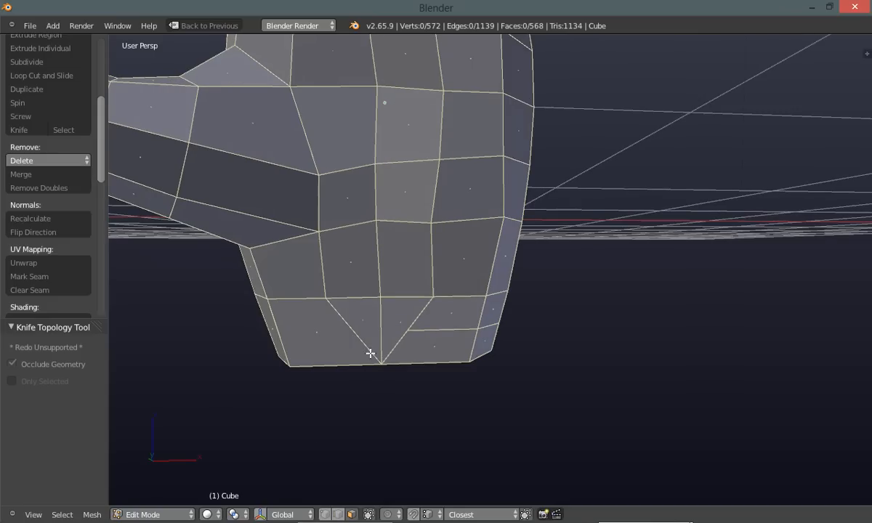
Switch to vertex selection and move the cut's end vertex on the diagonal outward toward the little-finger side
{"action": "key", "text": "ctrl+Tab"}
{"action": "left_click", "coordinate": [263, 443]}
{"action": "right_click", "coordinate": [416, 343]}
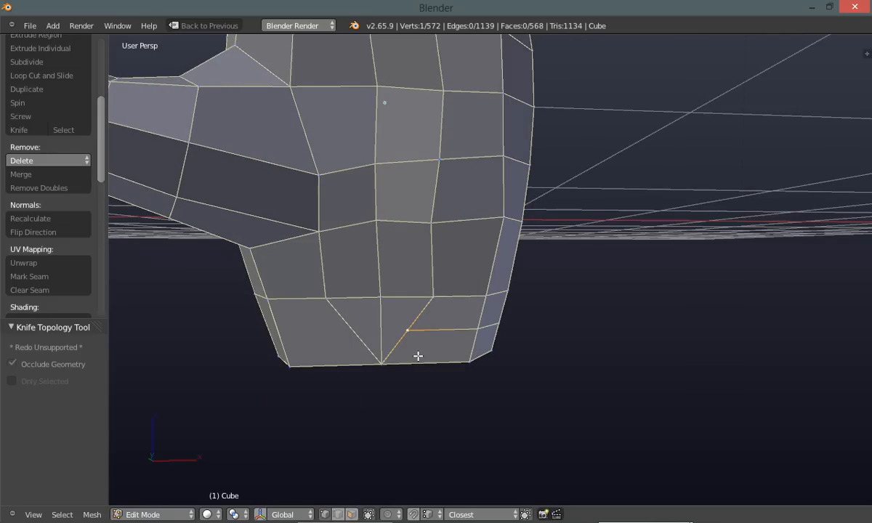
{"action": "key", "text": "g"}
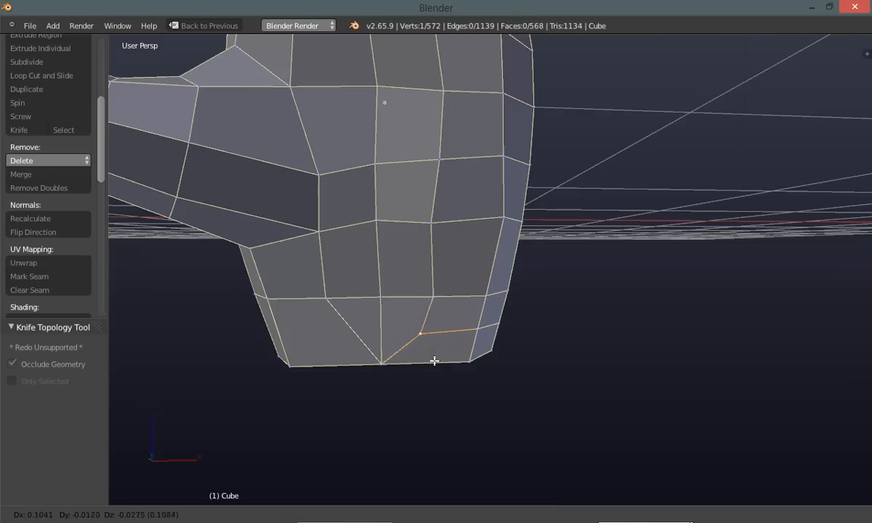
{"action": "left_click", "coordinate": [443, 363]}
{"action": "key", "text": "a"}
{"action": "middle_click_drag", "start_coordinate": [345, 430], "coordinate": [366, 433]}
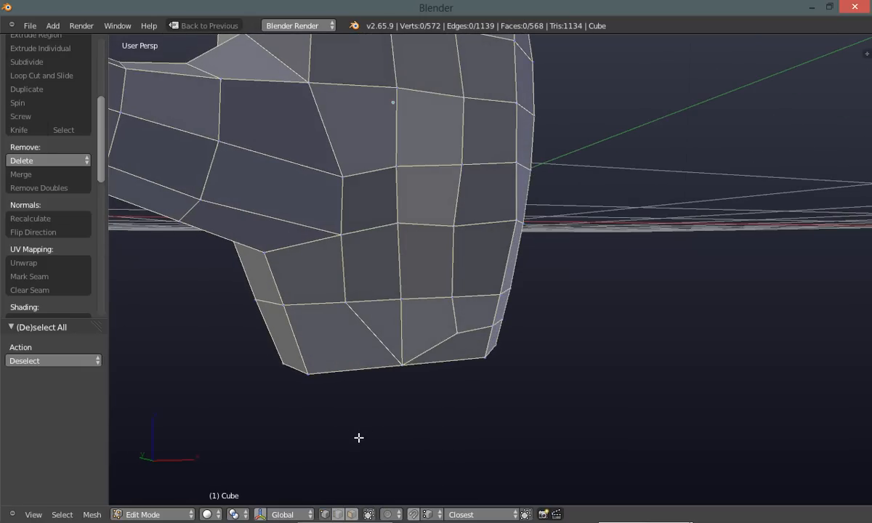
Knife a matching cut around the thumb side of the wrist from one face's diagonal edge to the other's
{"action": "key", "text": "k"}
{"action": "left_click", "coordinate": [371, 336]}
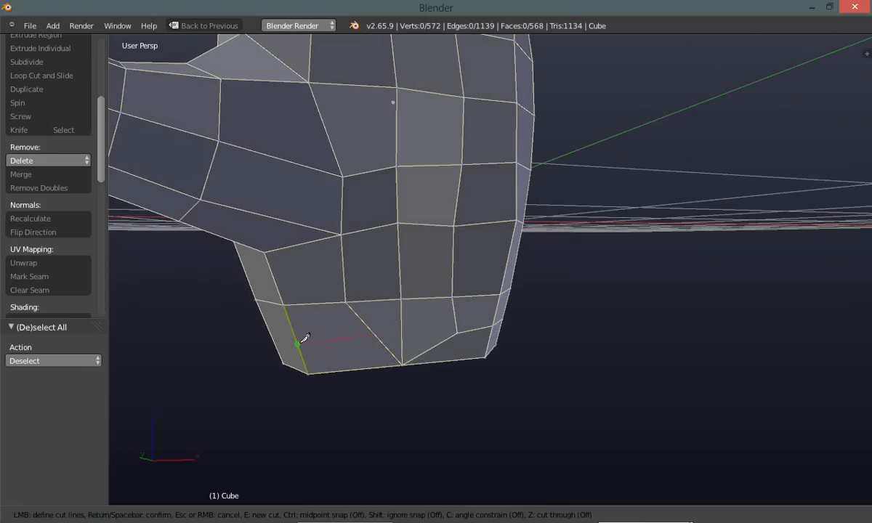
{"action": "middle_click_drag", "start_coordinate": [259, 340], "coordinate": [450, 361]}
{"action": "left_click", "coordinate": [408, 320]}
{"action": "key", "text": "Return"}
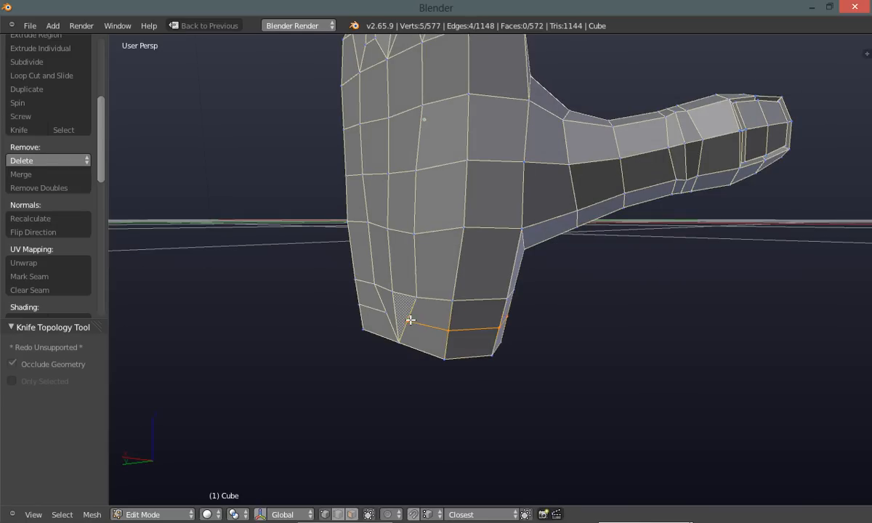
{"action": "middle_click_drag", "start_coordinate": [292, 410], "coordinate": [418, 347]}
{"action": "key", "text": "a"}
Move the two cut-end vertices on the opposite face's diagonals outward, the thumb-side one by about 0.14 units and the little-finger-side one by about 0.17
{"action": "scroll", "coordinate": [314, 405], "scroll_direction": "up", "scroll_amount": 3}
{"action": "scroll", "coordinate": [311, 410], "scroll_direction": "down", "scroll_amount": 4}
{"action": "right_click", "coordinate": [416, 345]}
{"action": "key", "text": "g"}
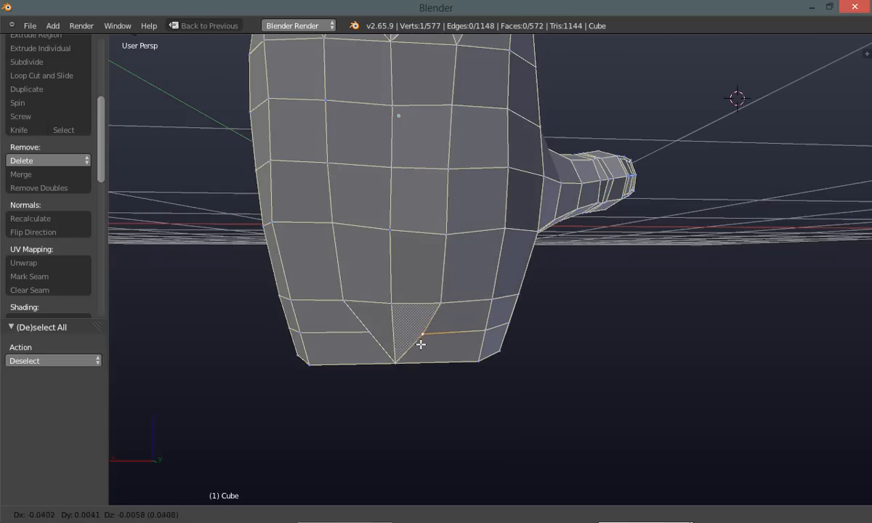
{"action": "left_click", "coordinate": [430, 345]}
{"action": "right_click", "coordinate": [361, 335]}
{"action": "key", "text": "g"}
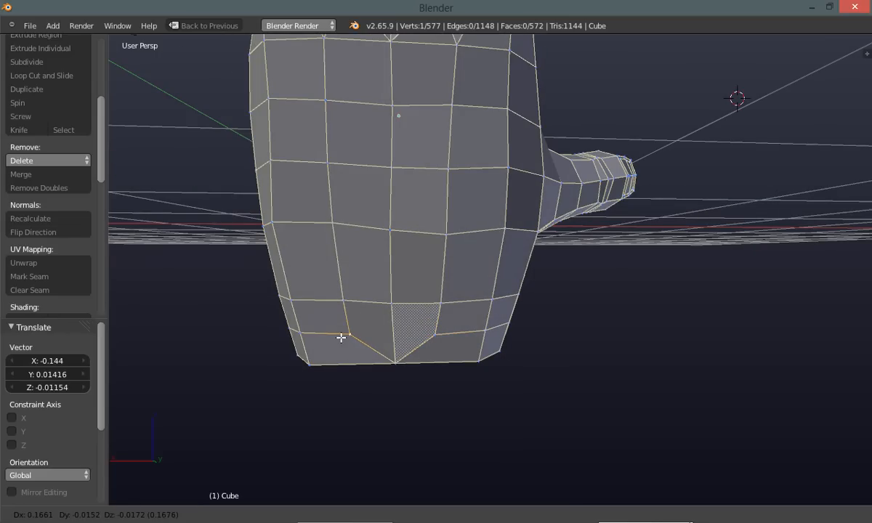
{"action": "left_click", "coordinate": [342, 337]}
{"action": "key", "text": "a"}
Move the remaining thumb-side cut-end vertex on the other face outward by about 0.13 units to match its counterpart
{"action": "scroll", "coordinate": [525, 387], "scroll_direction": "down", "scroll_amount": 5}
{"action": "middle_click_drag", "start_coordinate": [525, 387], "coordinate": [487, 396]}
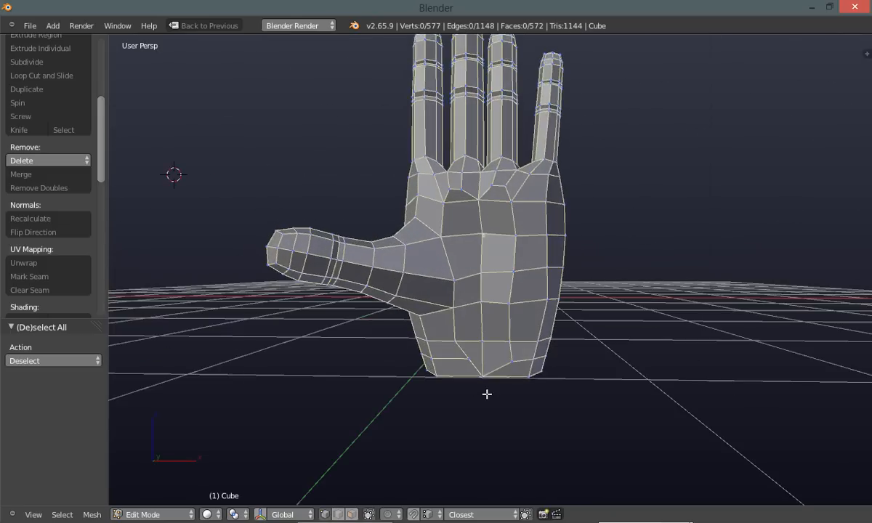
{"action": "scroll", "coordinate": [489, 393], "scroll_direction": "up", "scroll_amount": 5}
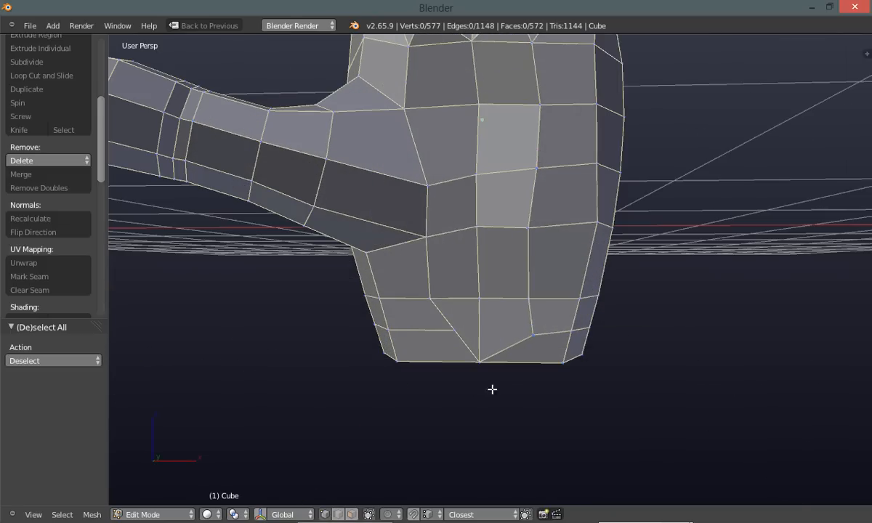
{"action": "key", "text": "g"}
{"action": "left_click", "coordinate": [420, 356]}
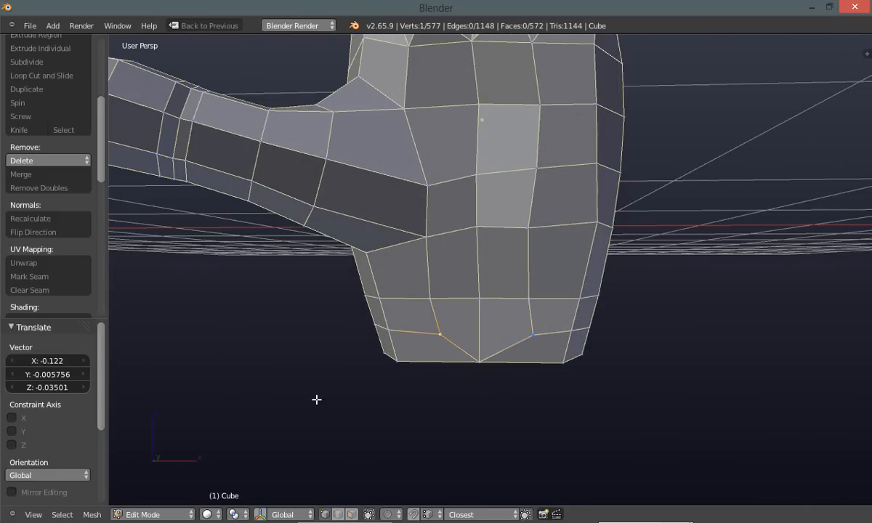
{"action": "key", "text": "a"}
Select the whole hand mesh, remove doubled vertices, and clear the selection
{"action": "middle_click_drag", "start_coordinate": [348, 416], "coordinate": [461, 402]}
{"action": "scroll", "coordinate": [461, 402], "scroll_direction": "down", "scroll_amount": 3}
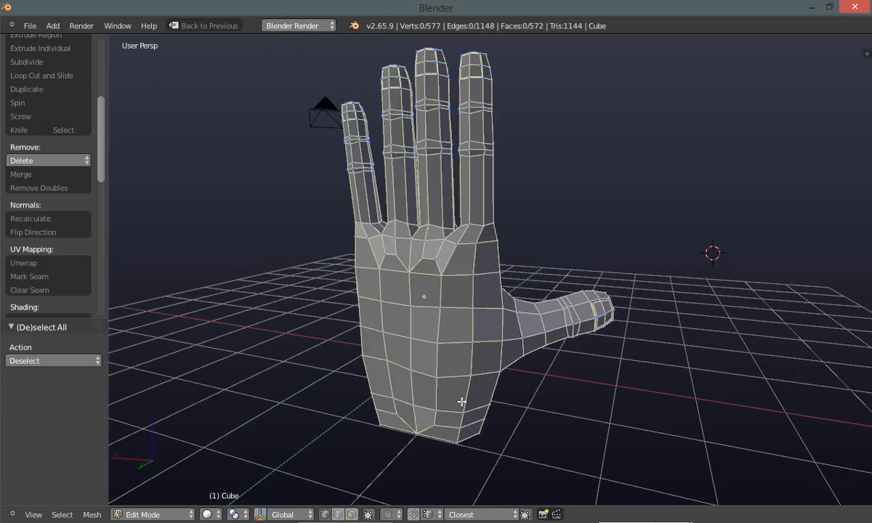
{"action": "key", "text": "a"}
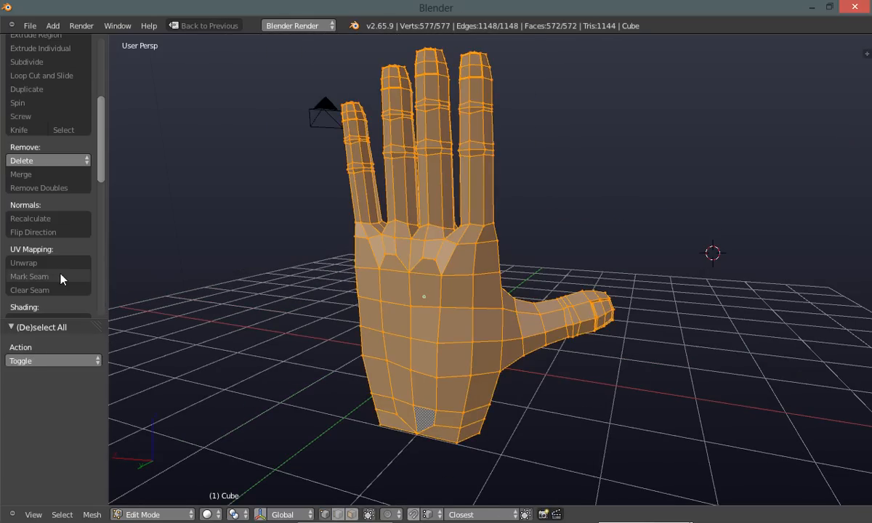
{"action": "left_click", "coordinate": [61, 188]}
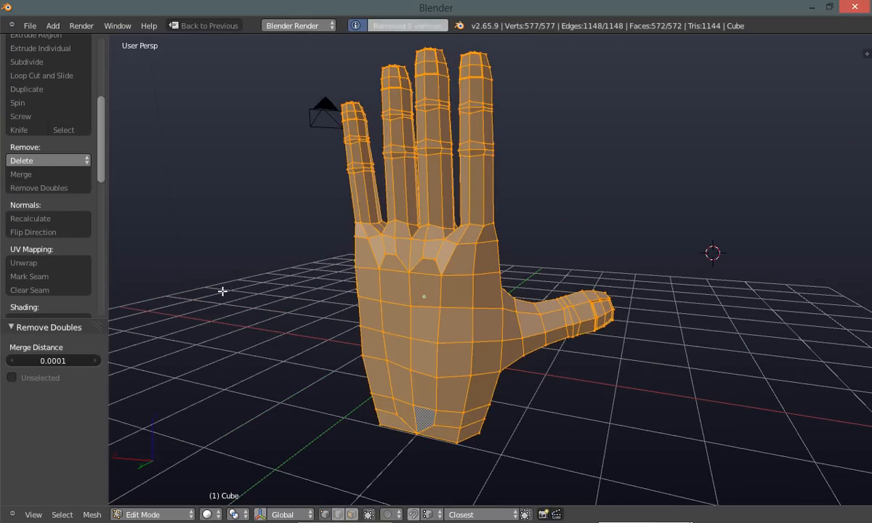
{"action": "key", "text": "a"}
{"action": "middle_click_drag", "start_coordinate": [384, 378], "coordinate": [405, 379]}
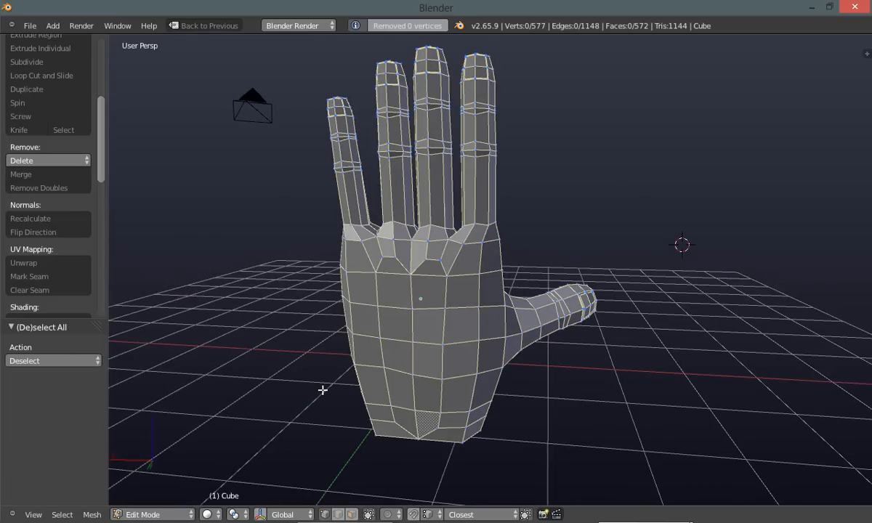